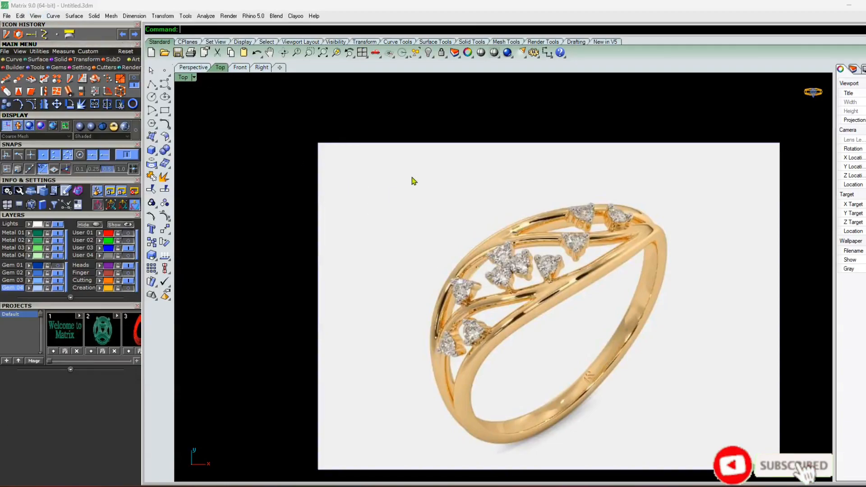
Make Metal 01 the current layer and show only the low-angle ring picture in the maximized Top view
scroll(412, 179, down, 6)
scroll(456, 209, up, 6)
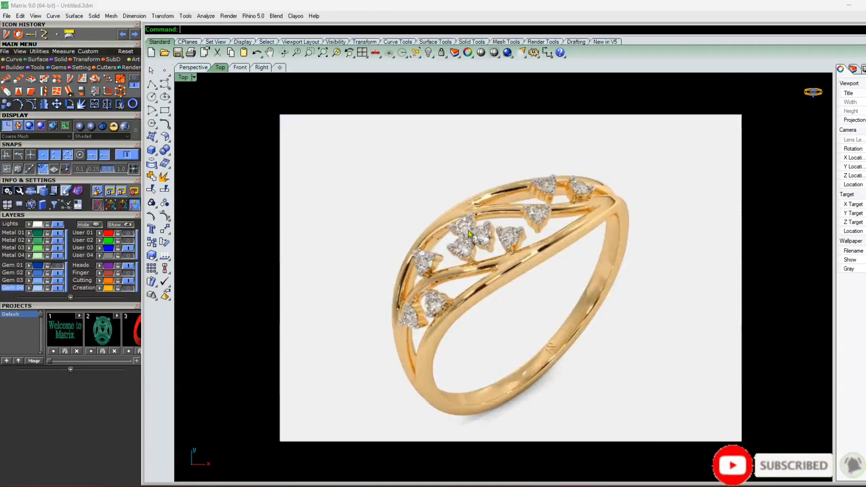
click(553, 271)
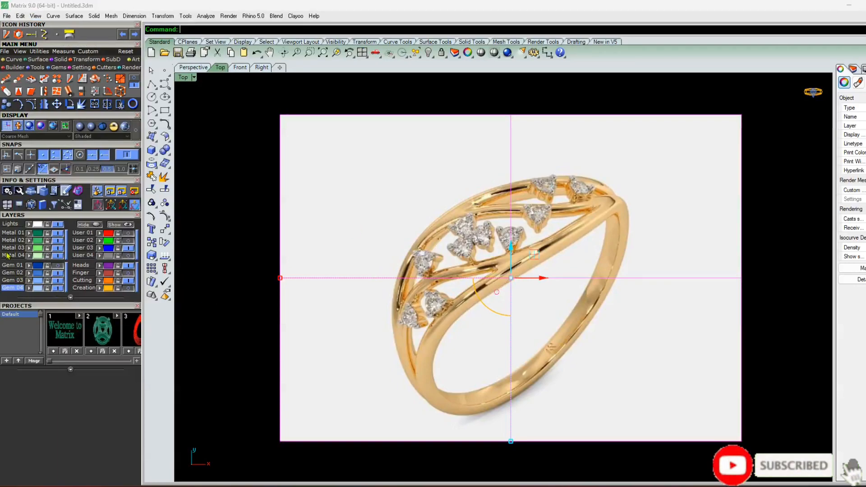
click(10, 232)
key(Delete)
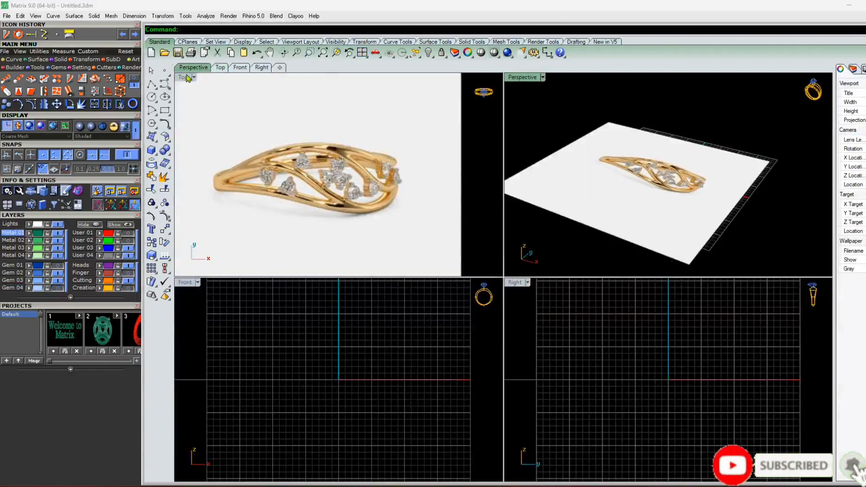
double_click(187, 77)
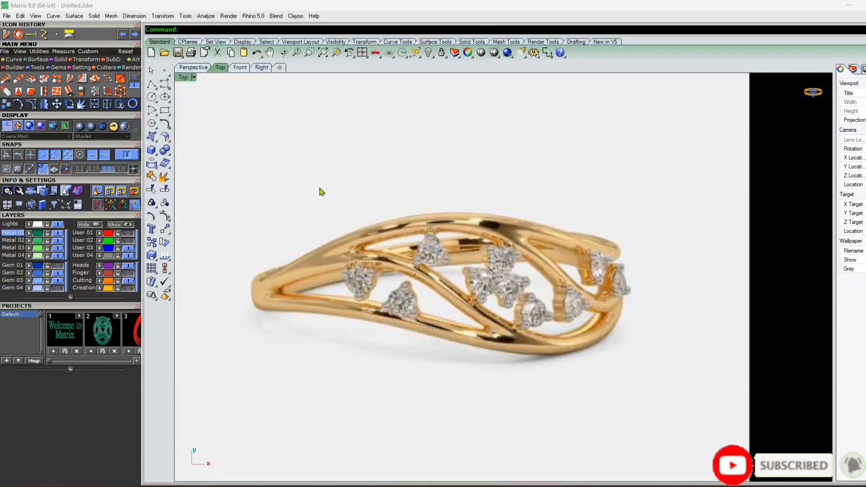
scroll(532, 185, down, 3)
scroll(508, 209, up, 3)
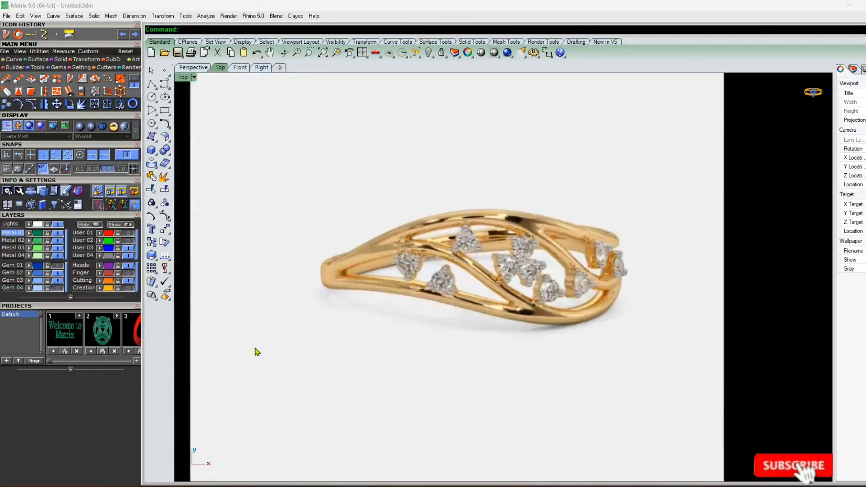
Compare the two ring reference pictures by showing the Gem 04 layer and hiding it again
click(58, 287)
scroll(427, 256, down, 6)
right_drag(567, 189, 538, 218)
scroll(557, 194, up, 4)
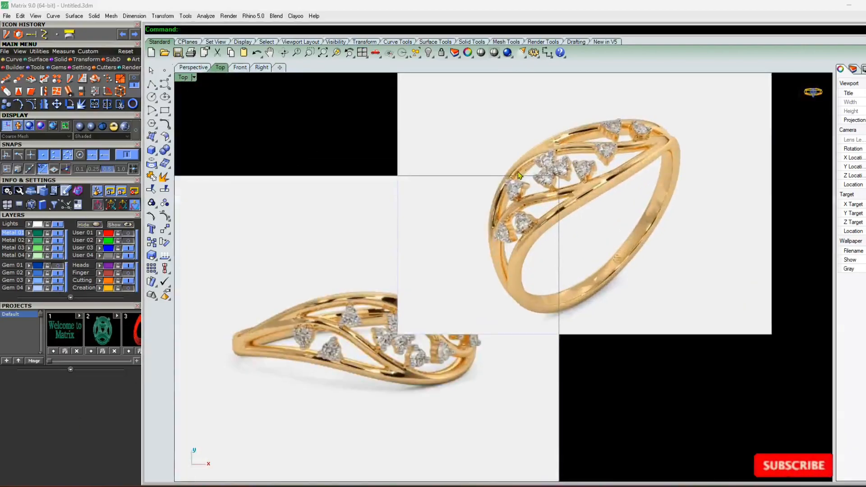
click(57, 287)
right_drag(361, 304, 457, 249)
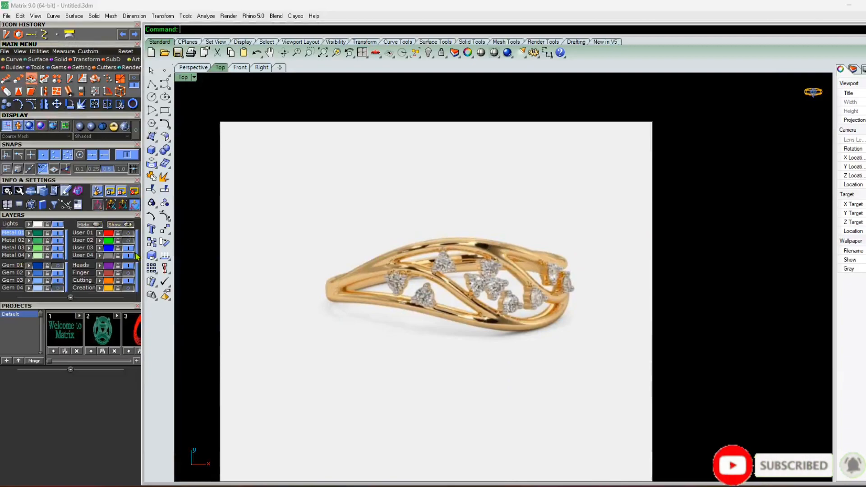
Show the User 02 guide lines and draw a vertical line extending both ways from the horizontal guide over the ring picture
click(128, 240)
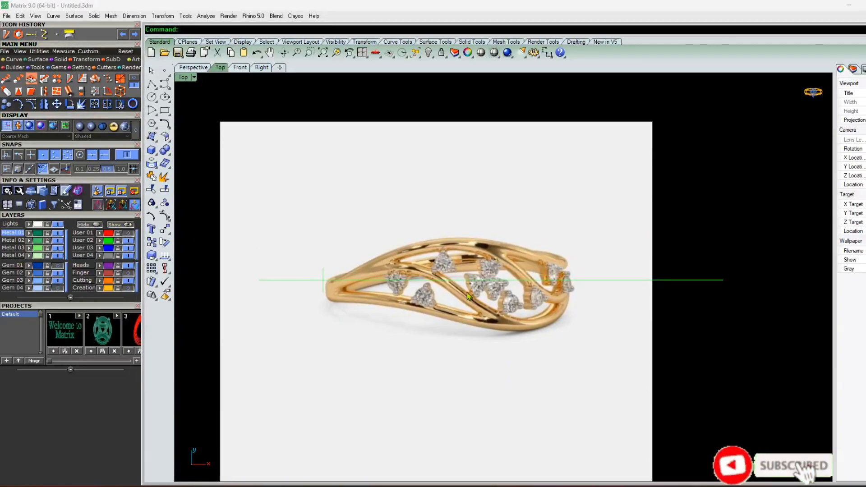
scroll(488, 263, up, 4)
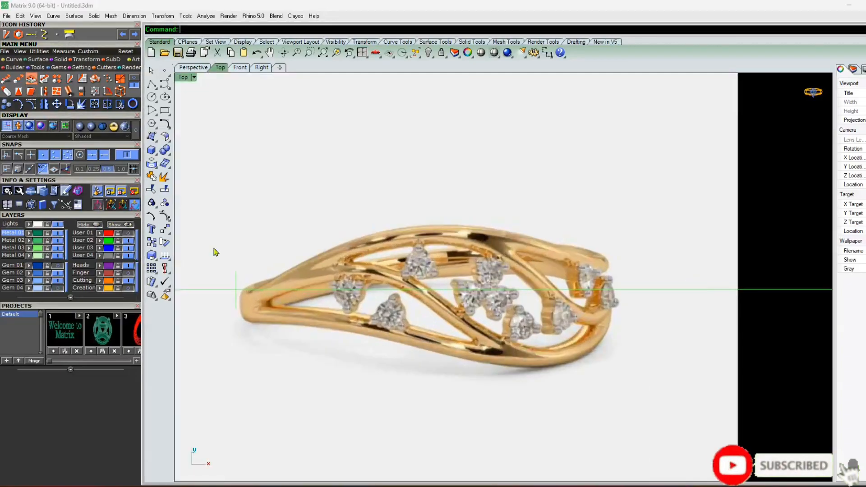
click(14, 59)
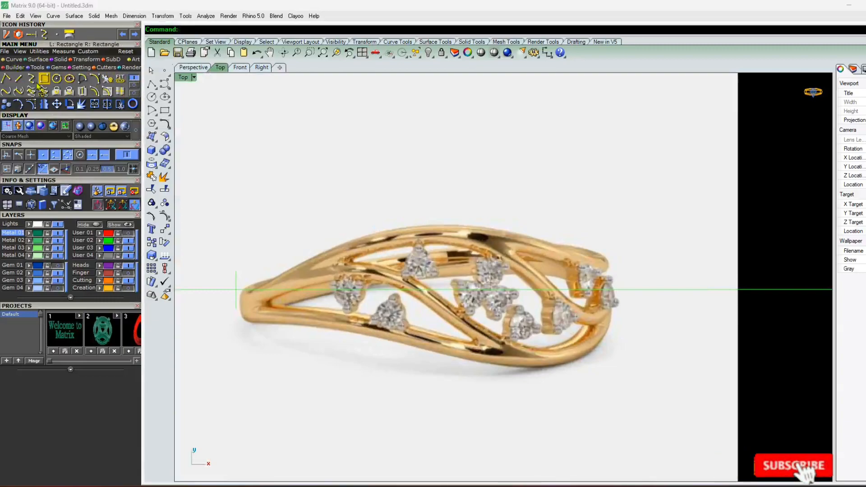
click(18, 78)
click(491, 290)
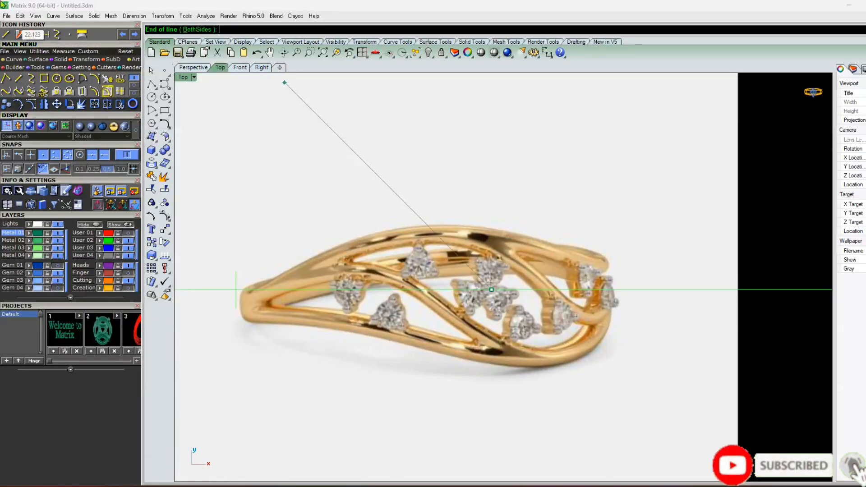
click(516, 133)
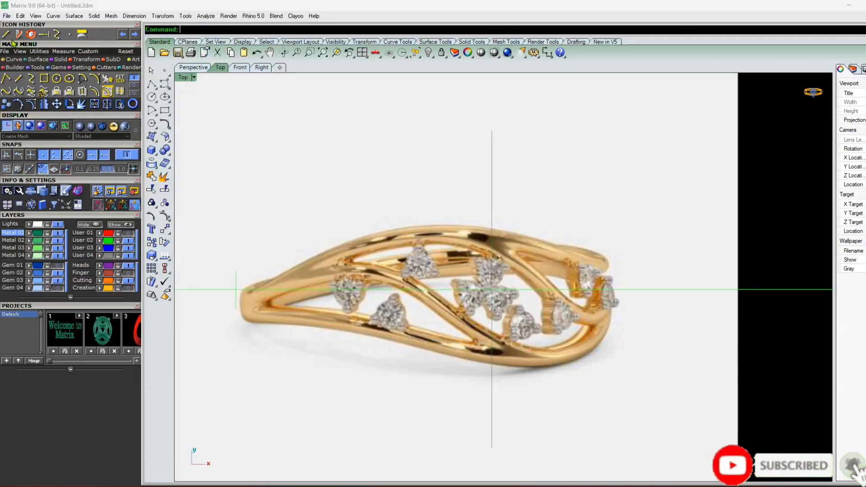
Trace the ring's lower band with an interpolated curve from the vertical line to the lower end of the short guide
click(58, 35)
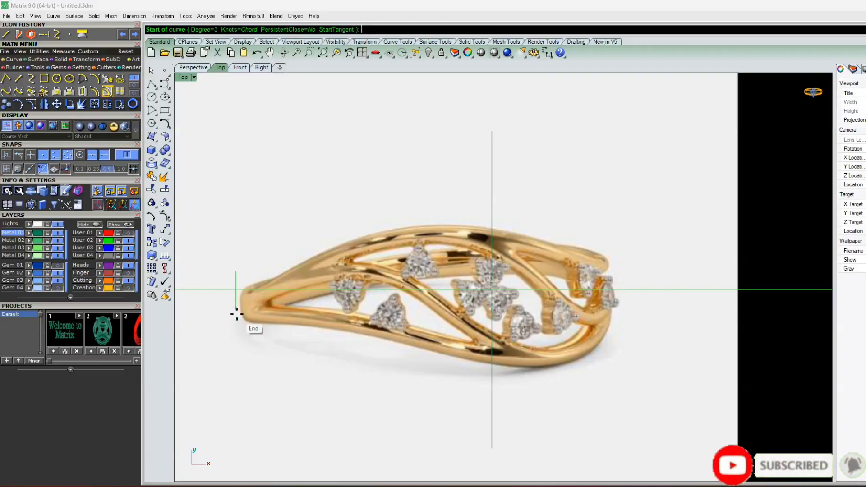
click(490, 353)
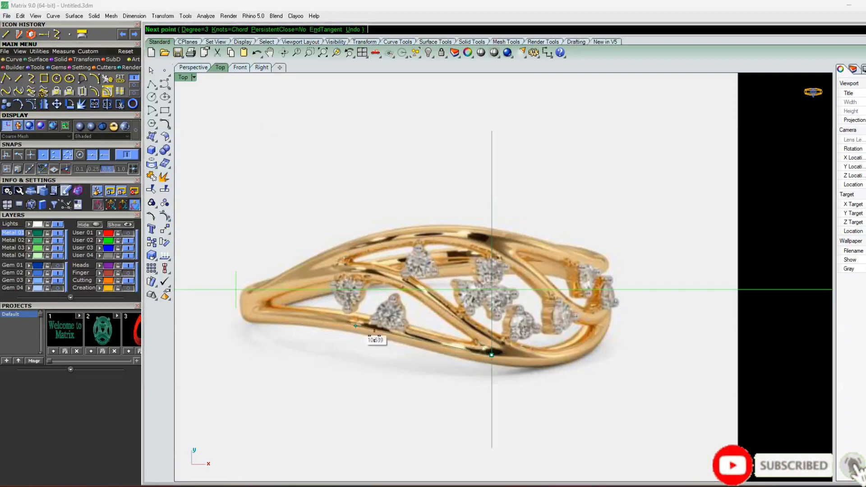
scroll(460, 341, up, 3)
click(508, 318)
click(435, 296)
click(337, 276)
click(198, 261)
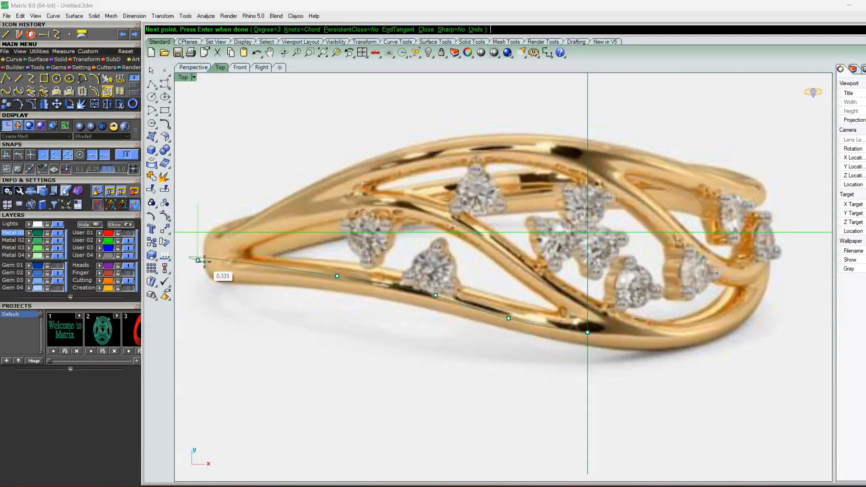
key(Return)
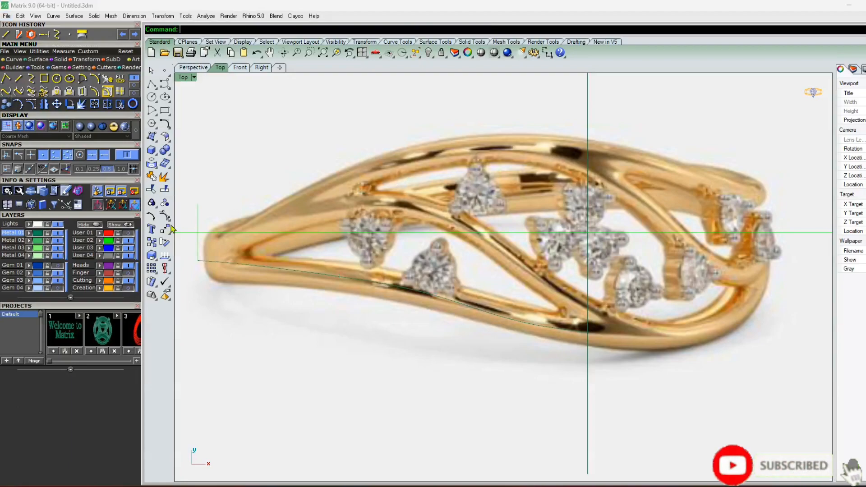
Hide the User 04 reference picture layer and delete the traced curve together with the guide lines
click(129, 256)
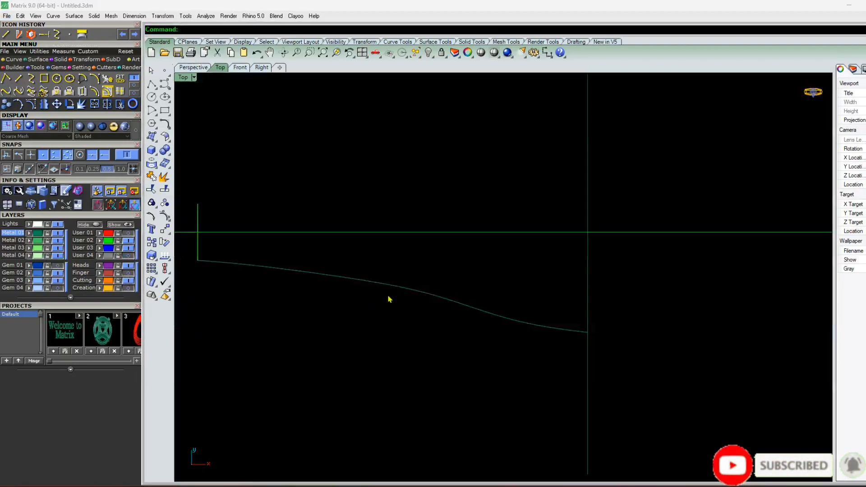
right_drag(388, 296, 370, 292)
click(376, 282)
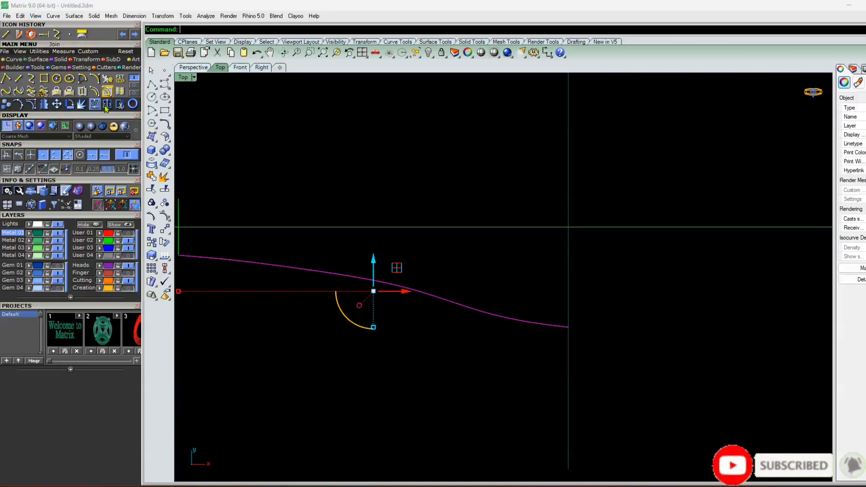
click(108, 81)
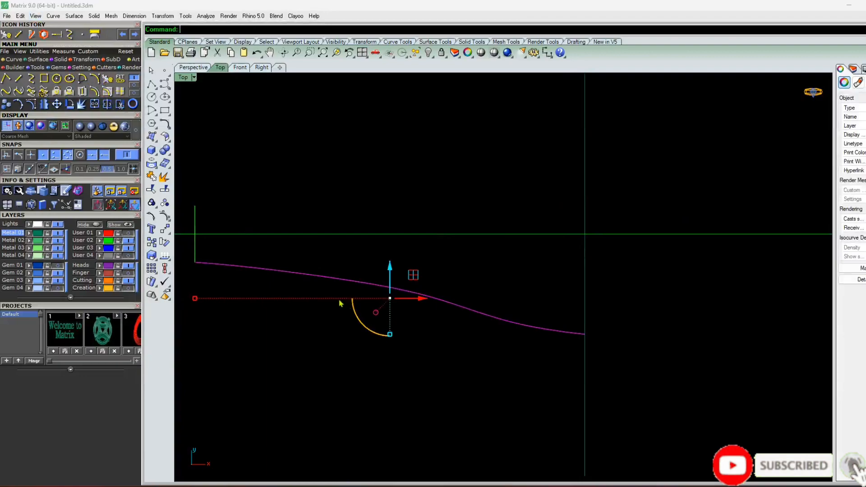
scroll(382, 294, down, 2)
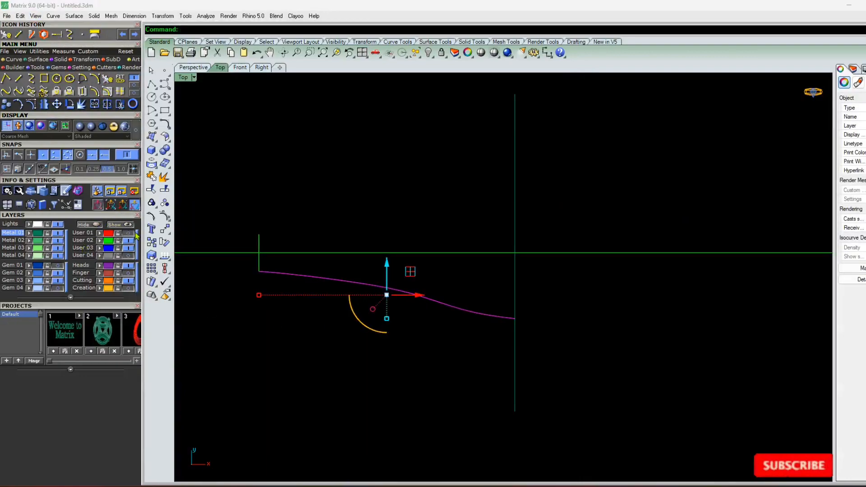
drag(573, 195, 273, 400)
key(Delete)
drag(289, 266, 232, 312)
key(Delete)
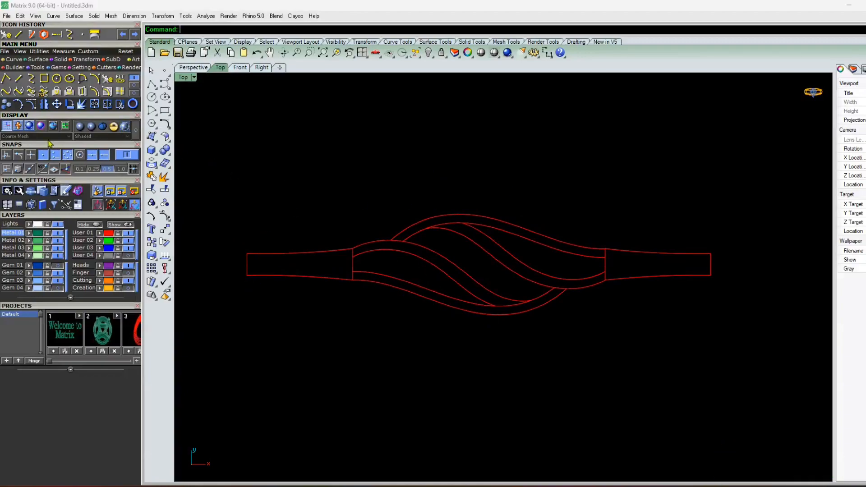
Delete the curves that form the right half of the flat ring pattern
click(474, 254)
drag(485, 238, 518, 208)
scroll(622, 239, up, 4)
drag(626, 216, 464, 310)
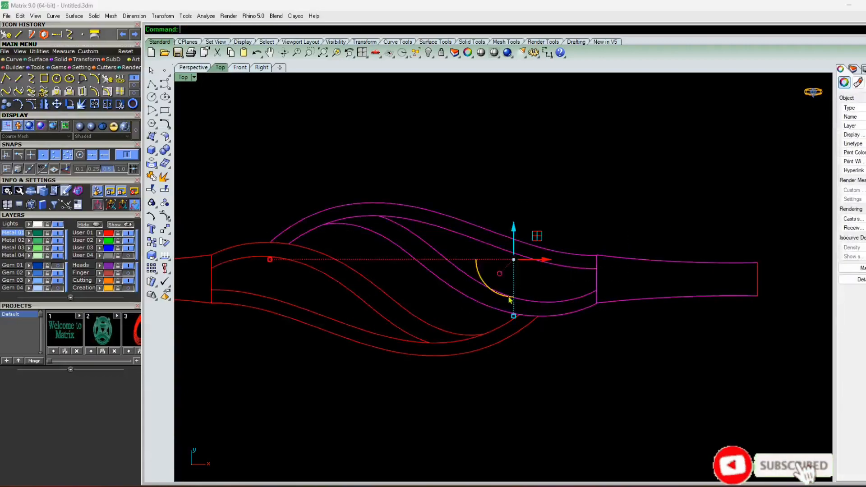
key(Delete)
Rotate a copy of the remaining left-half curves by 180° about the pattern's centre to form the right half
right_drag(523, 290, 579, 280)
drag(619, 184, 238, 385)
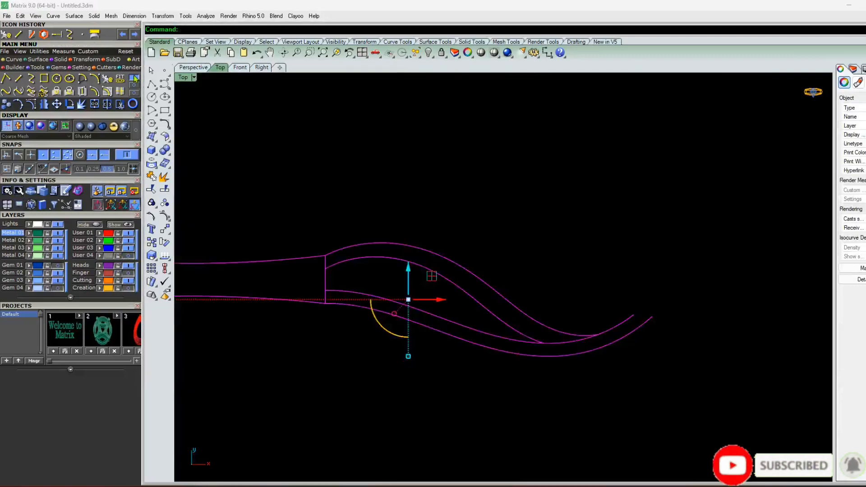
click(69, 104)
click(217, 29)
click(518, 279)
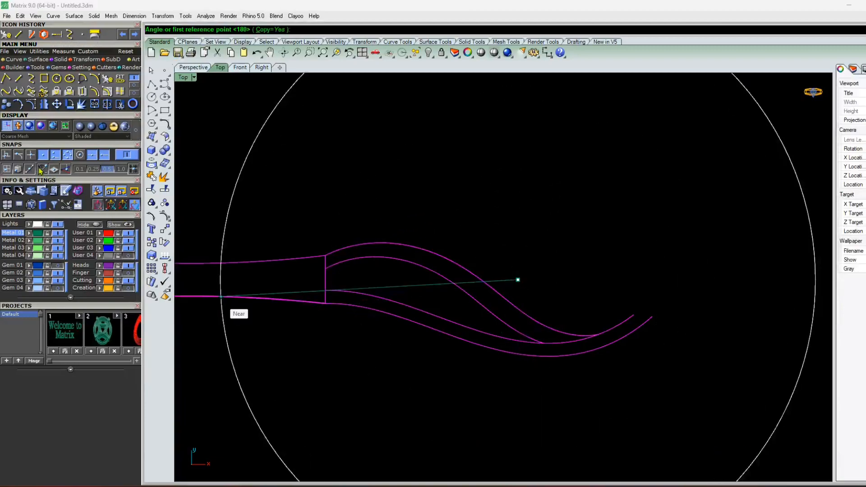
scroll(522, 267, down, 4)
click(522, 416)
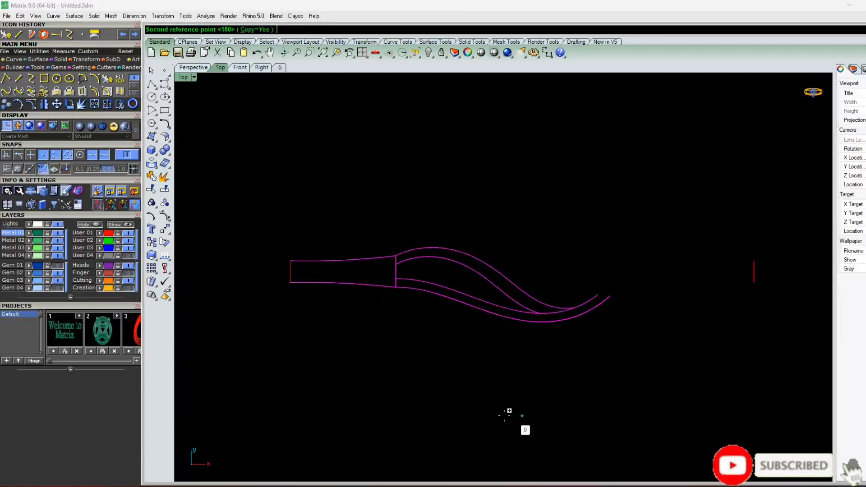
click(530, 126)
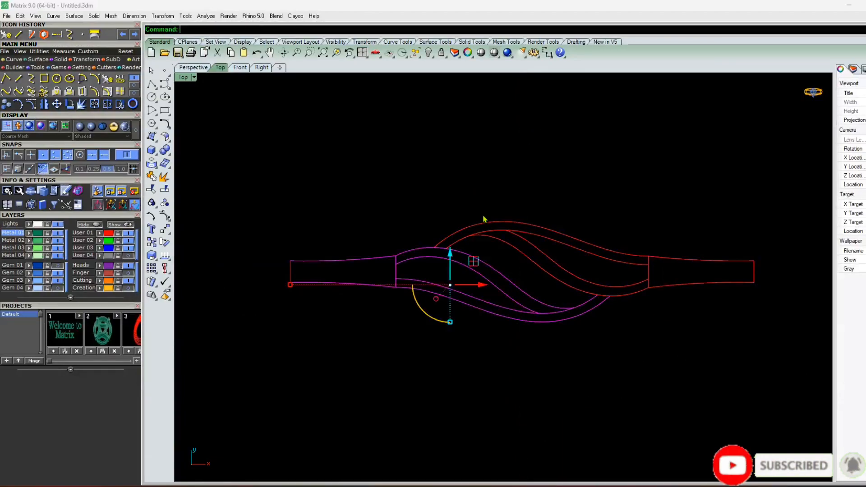
key(Escape)
right_drag(359, 176, 327, 201)
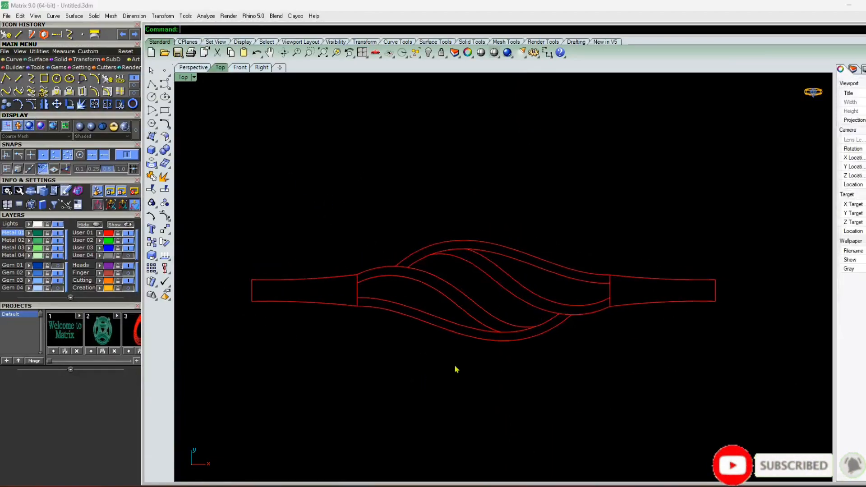
key(ctrl+l)
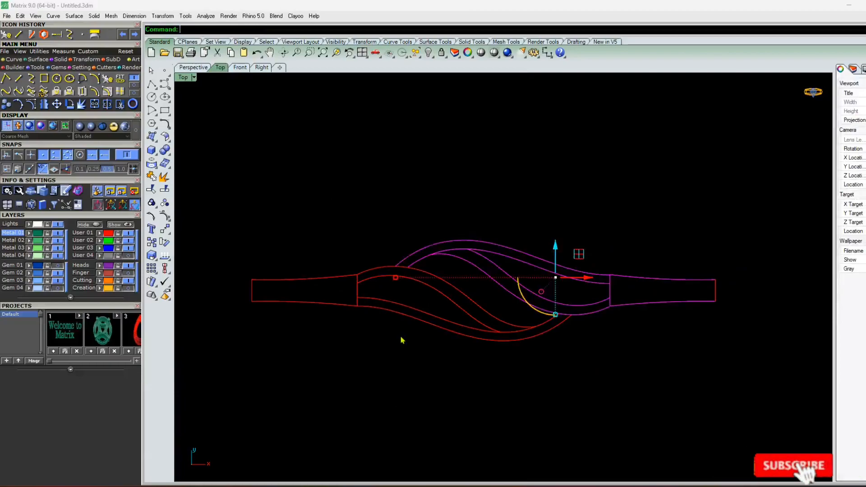
key(Escape)
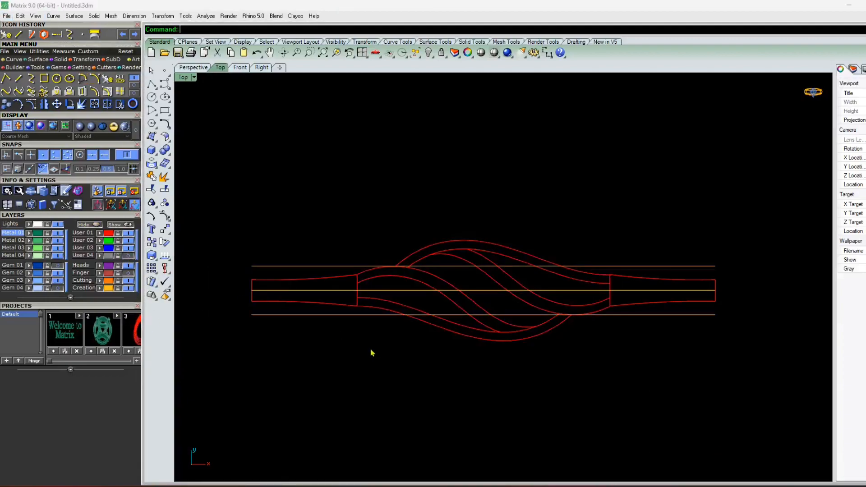
Examine the flat pattern, its straight guide lines and the two finger-size circles in the Perspective view
scroll(354, 311, down, 3)
click(193, 67)
right_drag(399, 353, 464, 218)
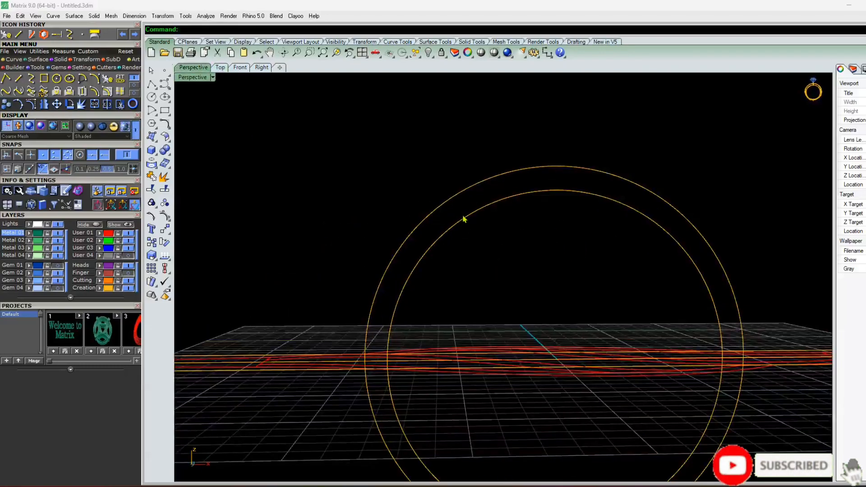
right_drag(422, 243, 583, 329)
right_drag(367, 169, 460, 264)
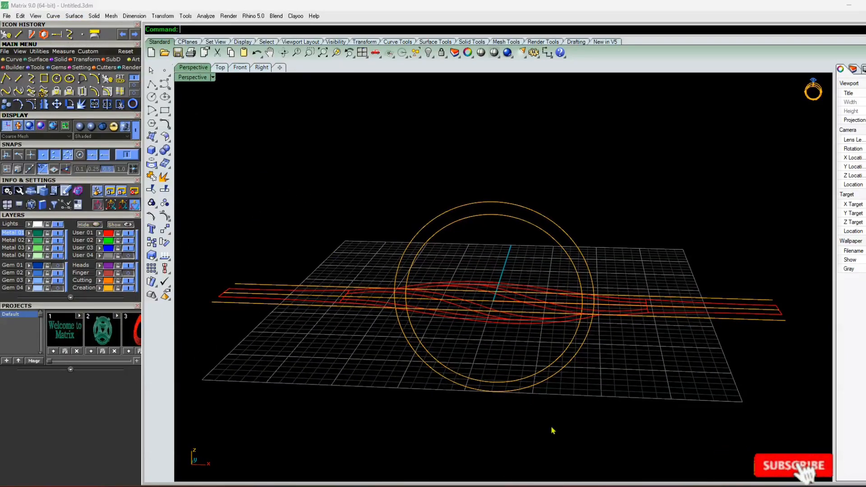
click(461, 207)
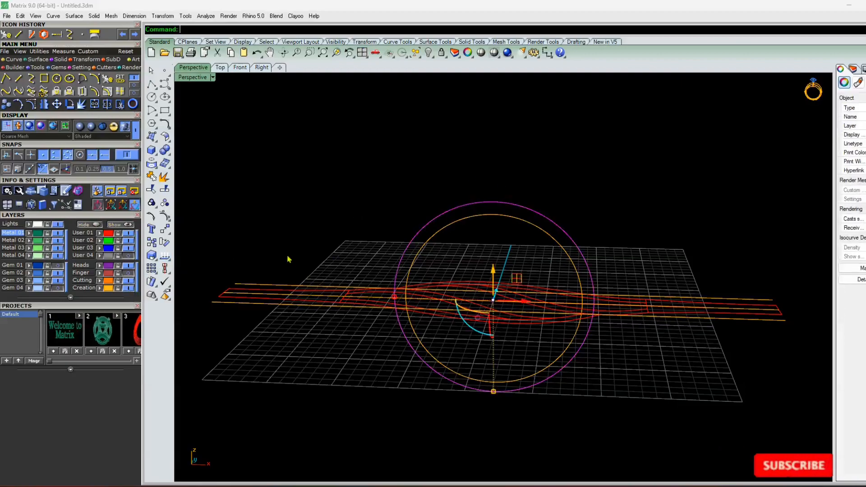
click(327, 225)
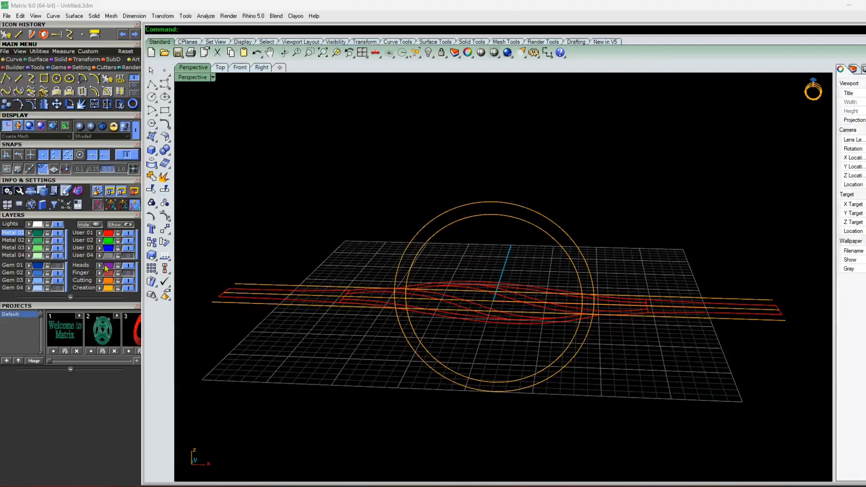
Hide the Creation and User 04 layers and return to the Top view of the flat pattern
click(130, 289)
right_drag(399, 278, 437, 306)
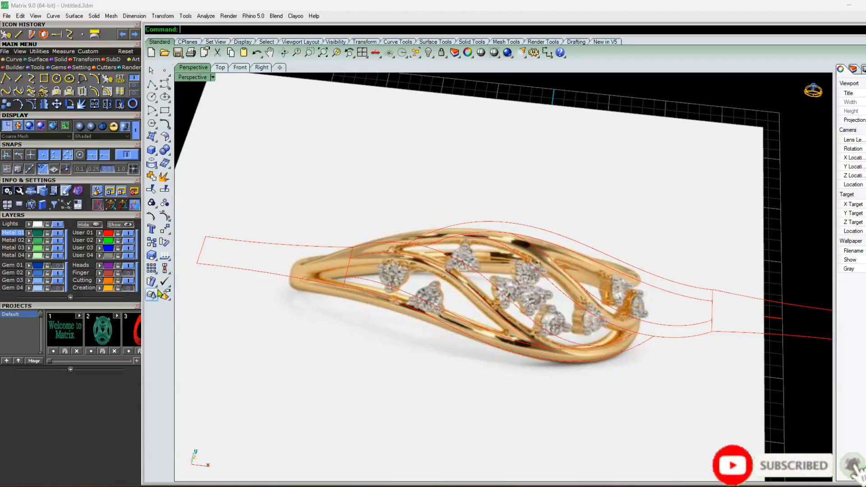
click(127, 256)
click(220, 67)
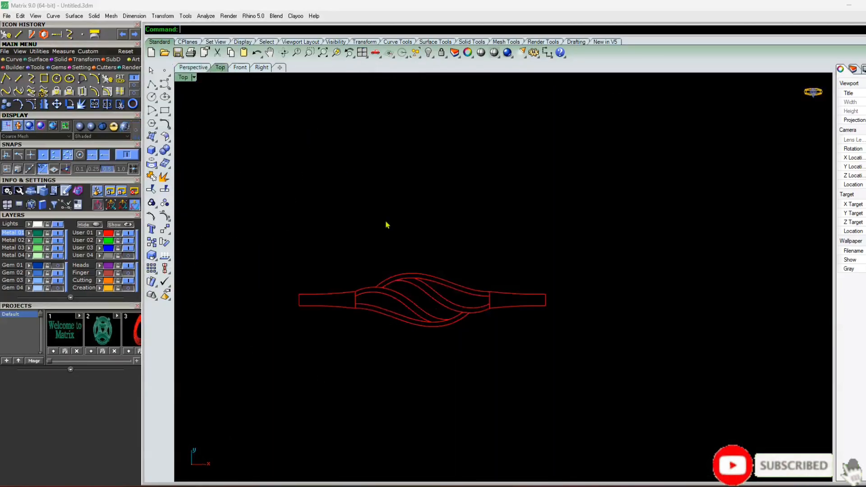
Measure the leftmost stone in the reference picture by stretching a trial circle over it in the Top view
scroll(393, 292, up, 4)
click(362, 53)
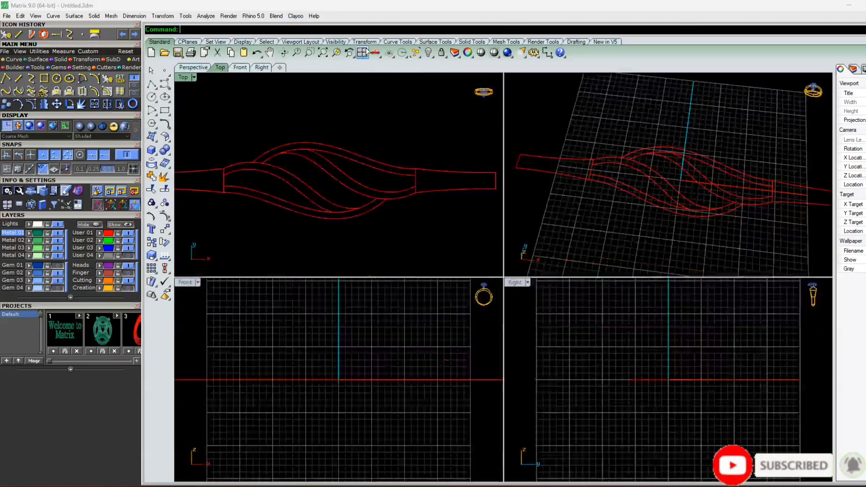
double_click(187, 78)
scroll(463, 256, up, 4)
click(156, 98)
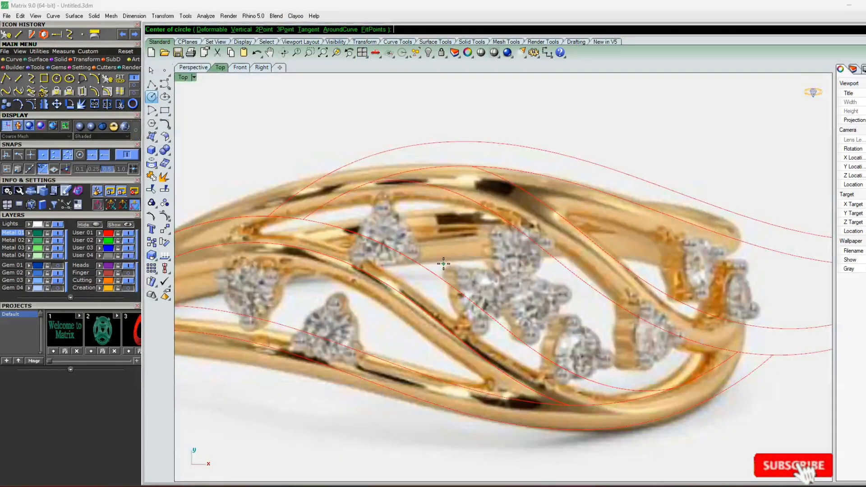
click(249, 289)
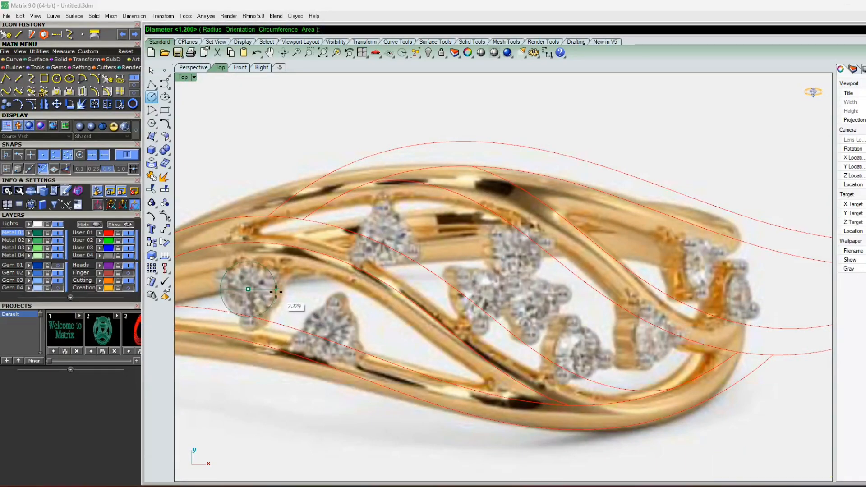
key(Escape)
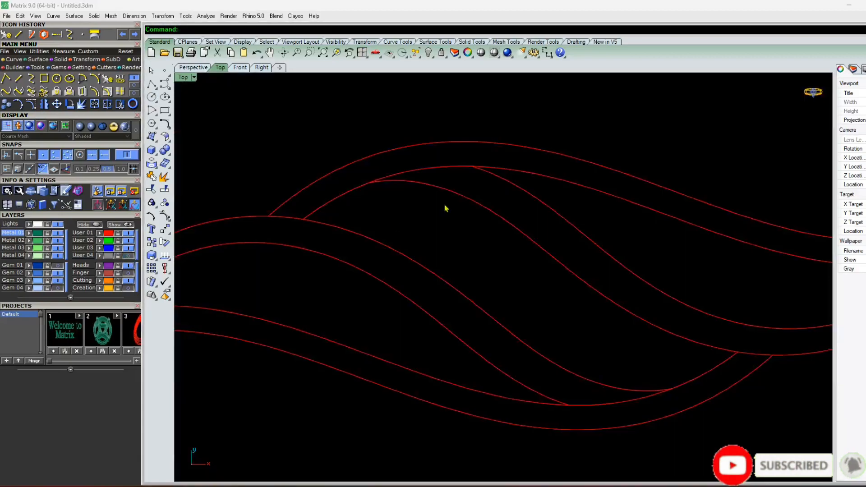
Measure the gap between the two bands on the pattern's left side with a trial line
text(L)
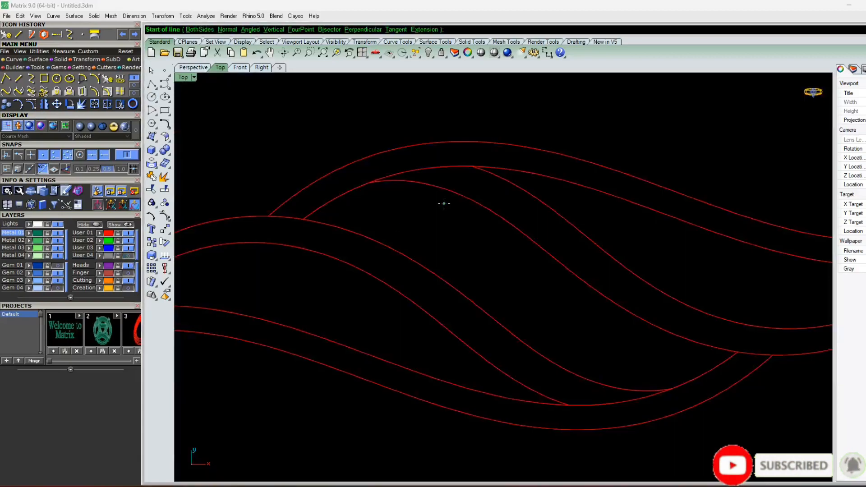
text(ine)
key(Return)
click(239, 314)
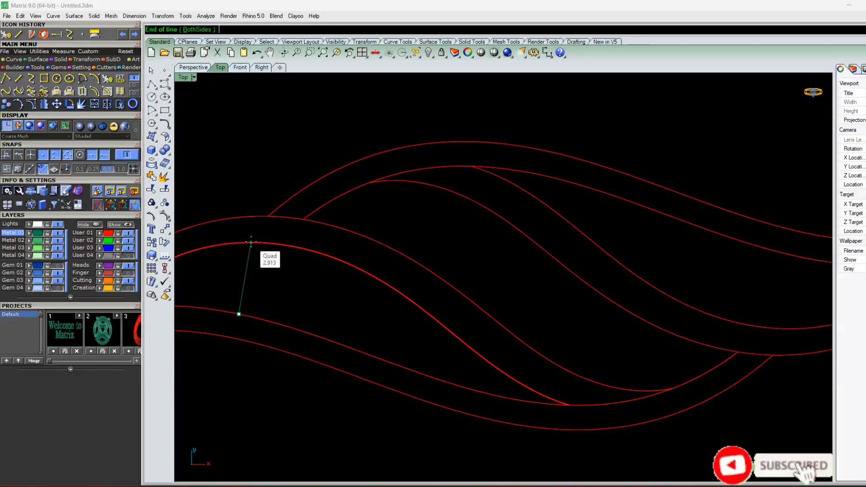
key(Escape)
right_drag(436, 238, 446, 246)
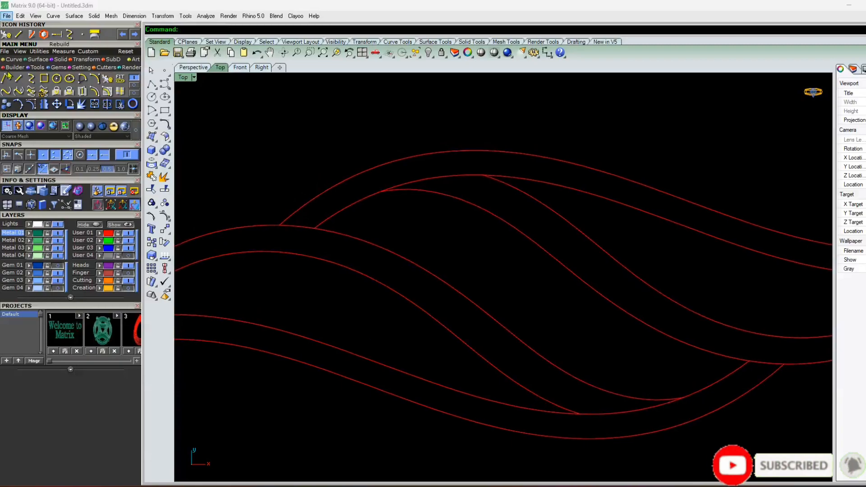
Measure the gap between the bands at the upper-left stone, showing the User 04 picture layer only while measuring
click(128, 257)
right_click(400, 227)
click(389, 251)
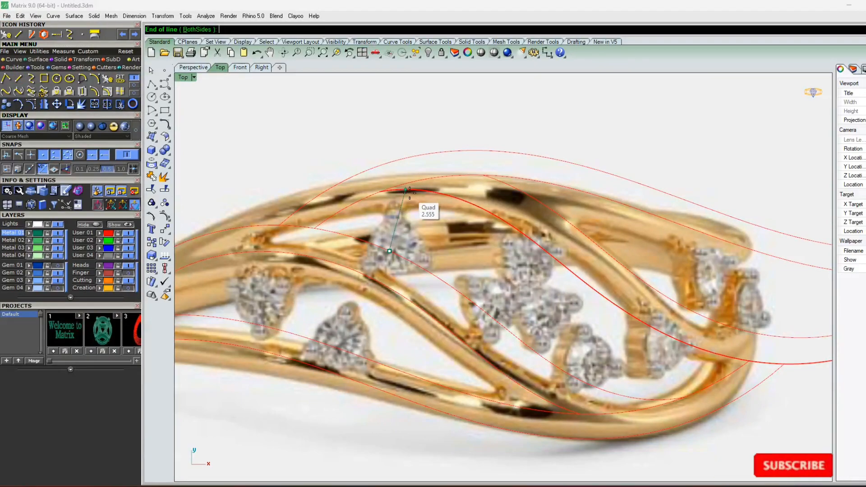
click(410, 193)
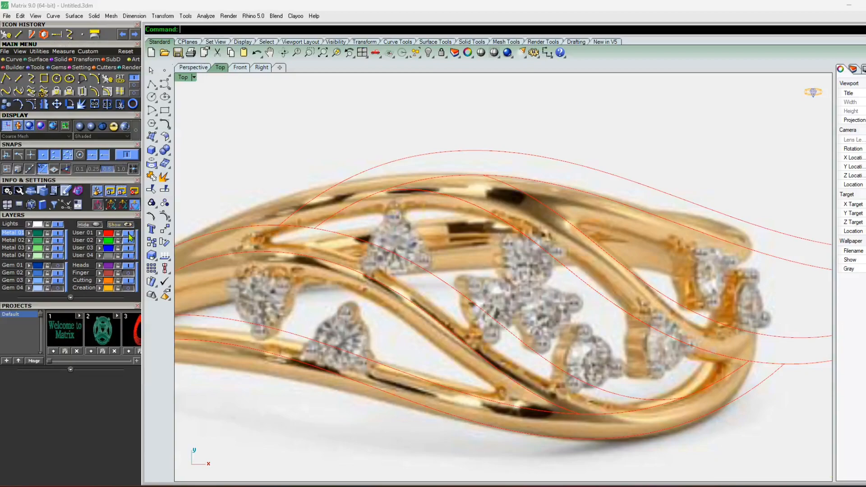
click(129, 255)
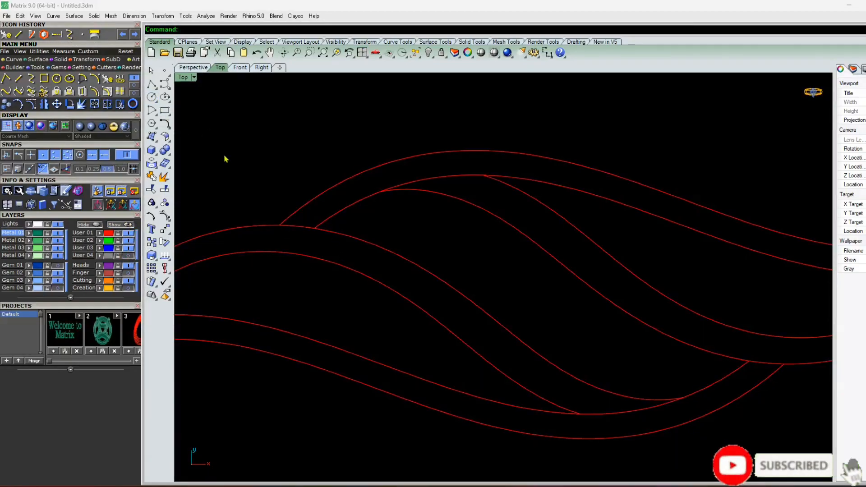
Draw a stone-seat circle in the central gap between the wave bands and hide the User 01 pattern layer
click(153, 100)
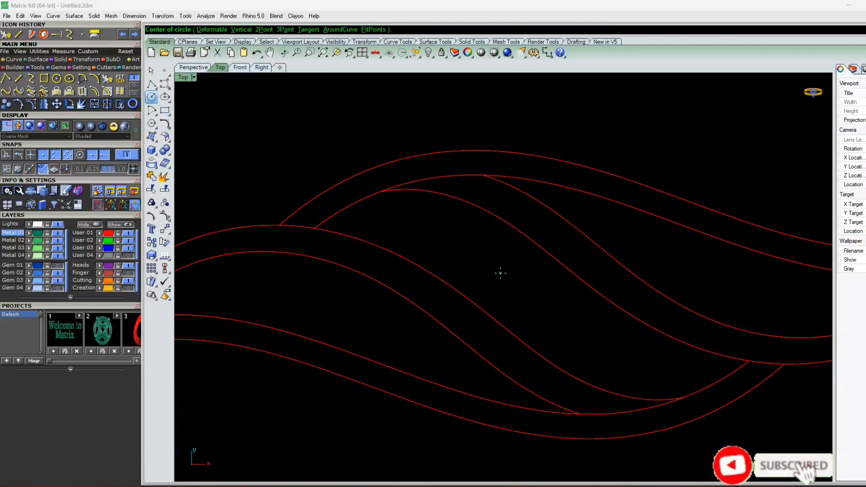
click(532, 295)
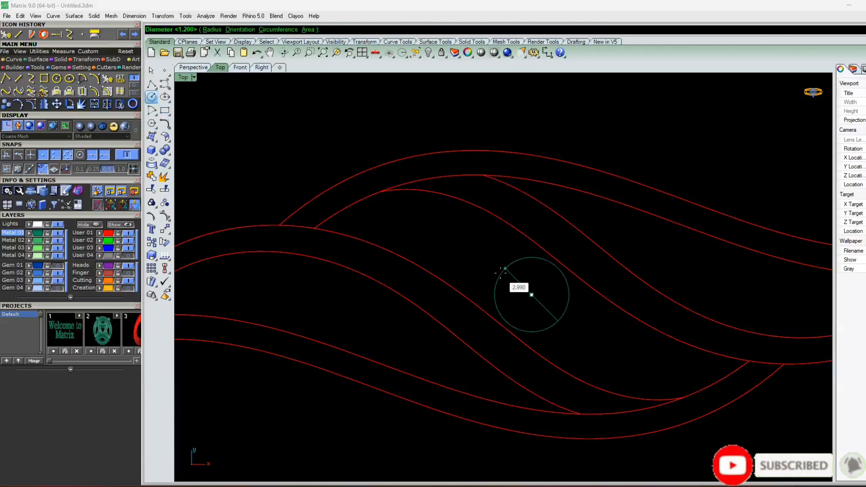
click(129, 234)
click(129, 233)
click(129, 234)
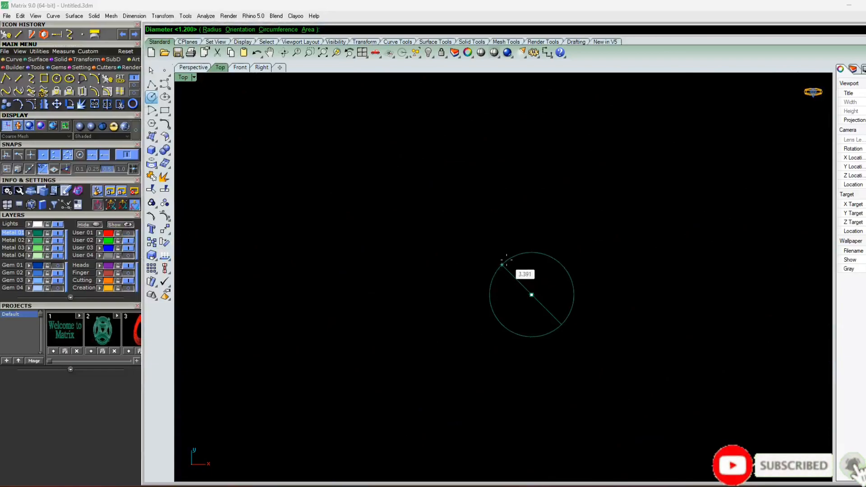
key(Return)
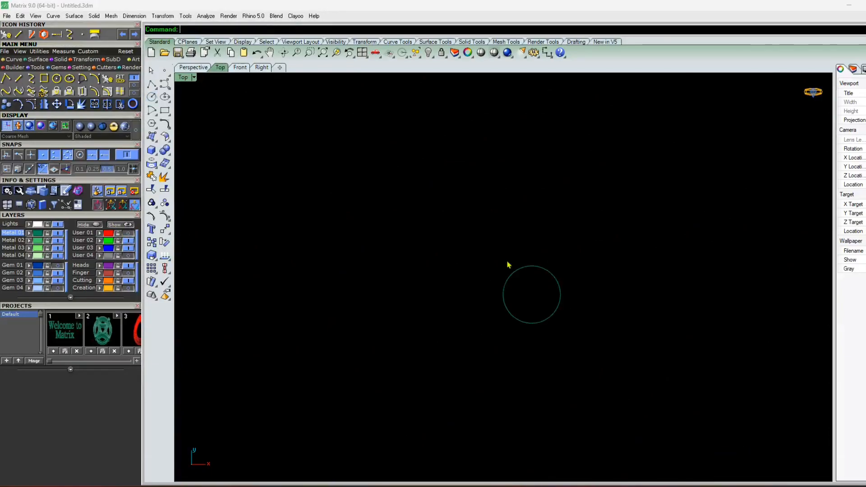
Offset the stone-seat circle inward to create a slightly smaller concentric circle
scroll(513, 300, up, 3)
drag(440, 252, 411, 284)
text(O)
key(Return)
scroll(471, 257, up, 6)
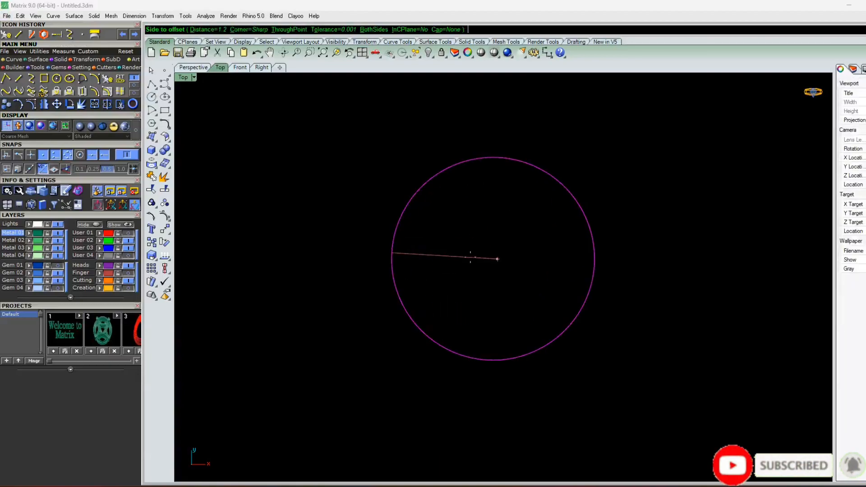
click(470, 257)
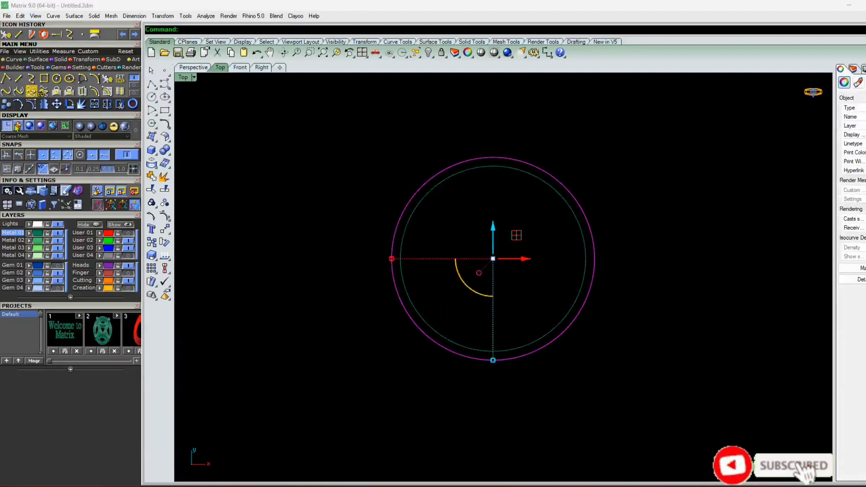
Measure the inner circle's diameter with a trial line from its uppermost point
click(19, 78)
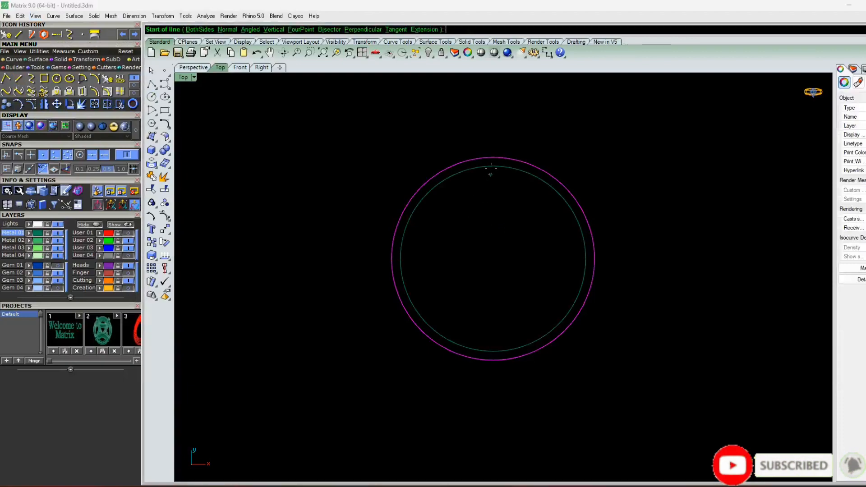
click(493, 167)
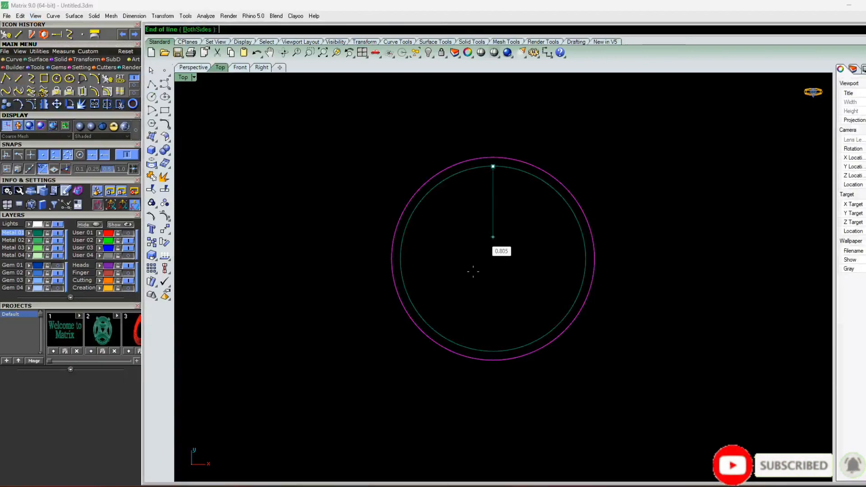
click(487, 346)
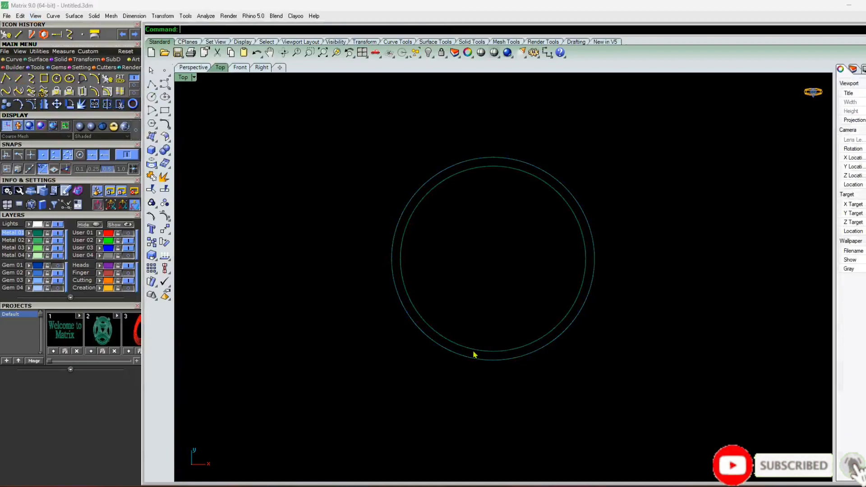
Show the User 01 pattern layer again and offset the outer stone-seat circle outward
click(6, 91)
scroll(434, 216, down, 4)
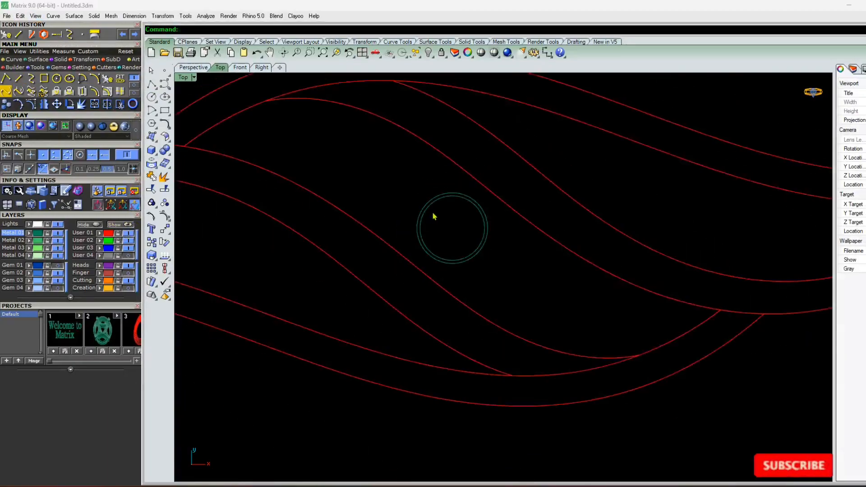
scroll(435, 216, up, 4)
click(414, 224)
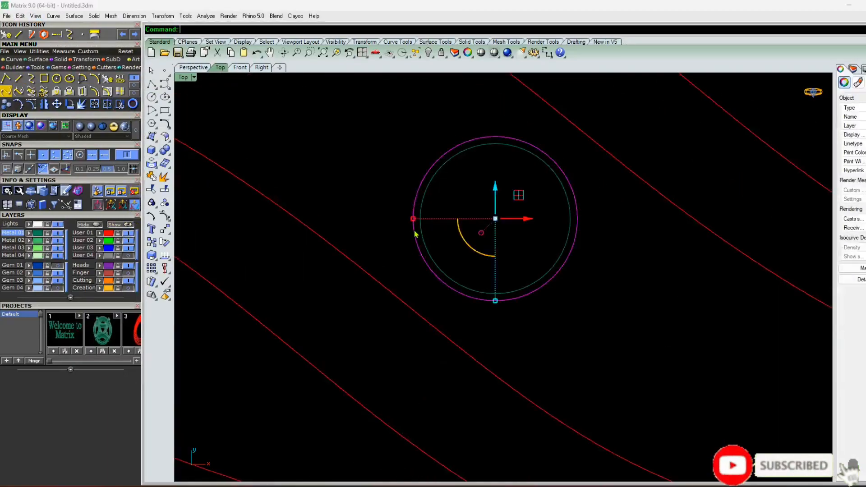
text(o)
key(Return)
click(373, 229)
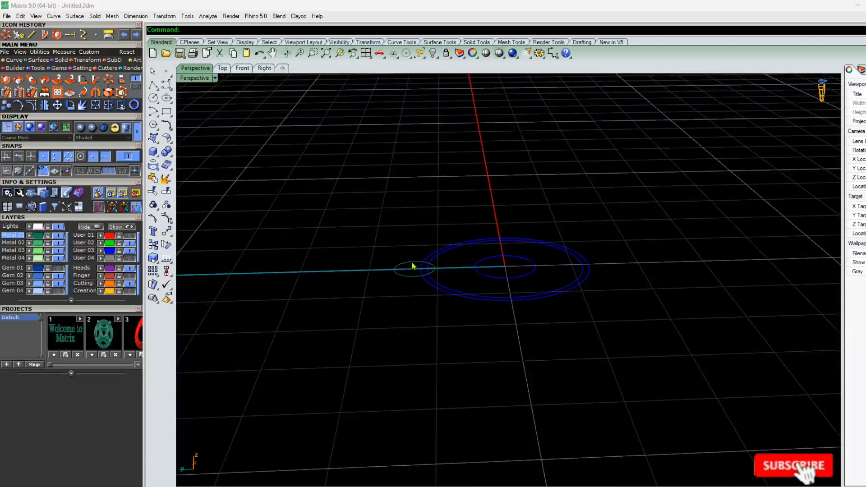
Raise the small prong circle at the edge of the seat circles by 0.5 in the Perspective view
right_drag(411, 266, 406, 288)
click(409, 266)
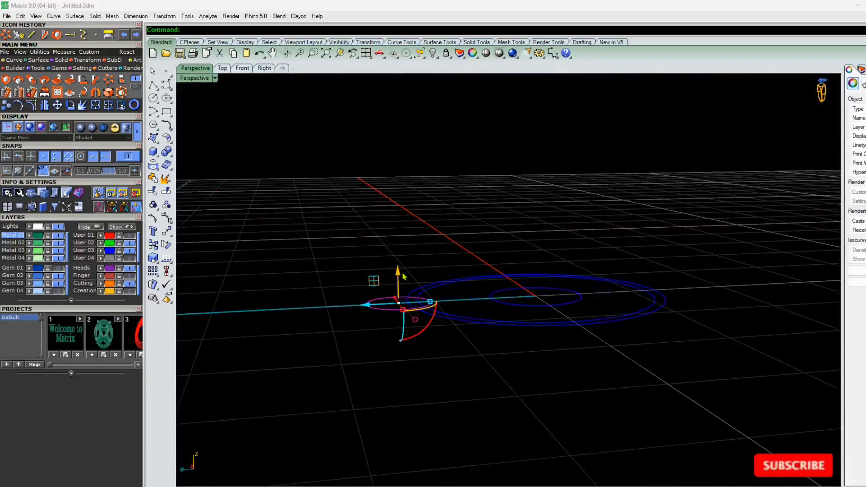
click(402, 273)
text(.5)
key(Return)
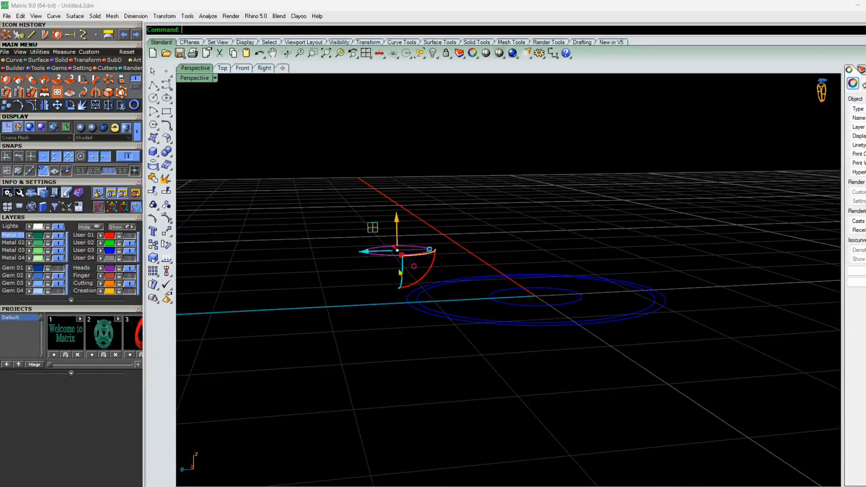
right_drag(478, 344, 451, 333)
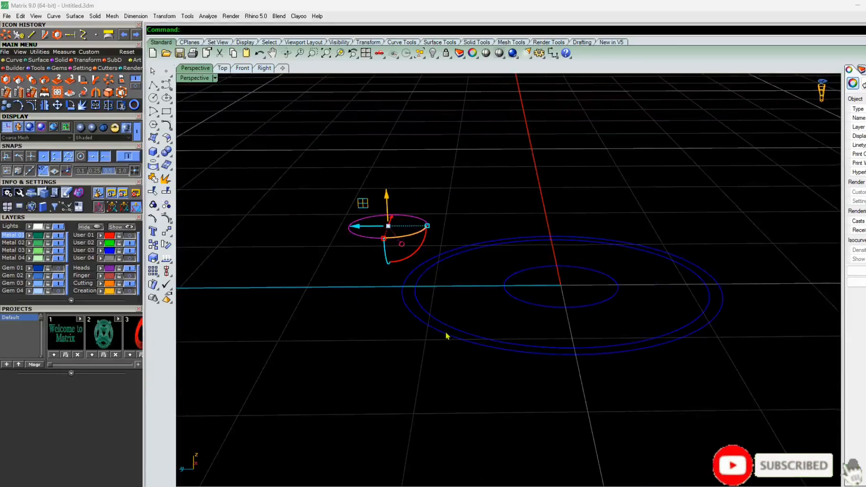
Extrude the outermost and innermost seat circles downward about 1.16 as one solid ring, with BothSides set to No
click(449, 336)
scroll(420, 315, down, 5)
scroll(343, 303, up, 6)
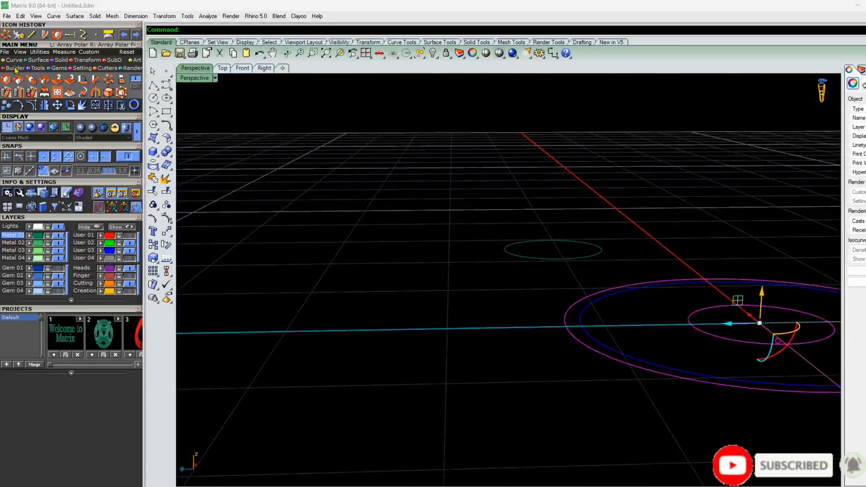
click(61, 61)
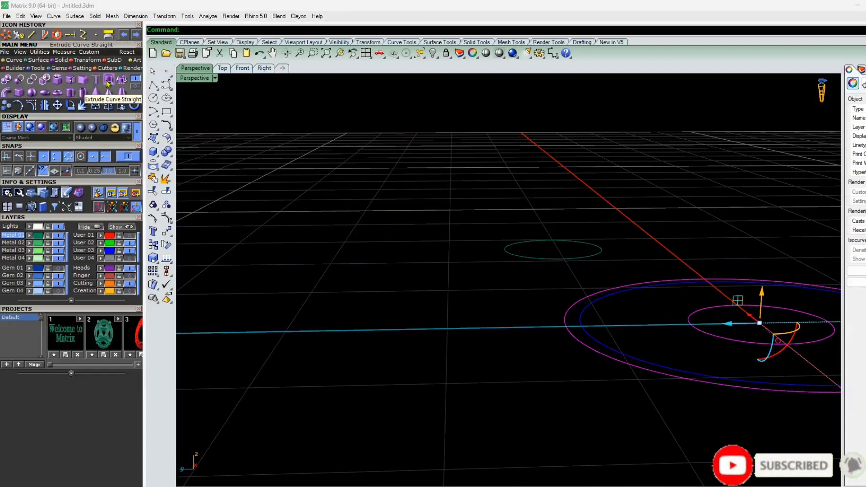
click(108, 92)
scroll(342, 203, down, 3)
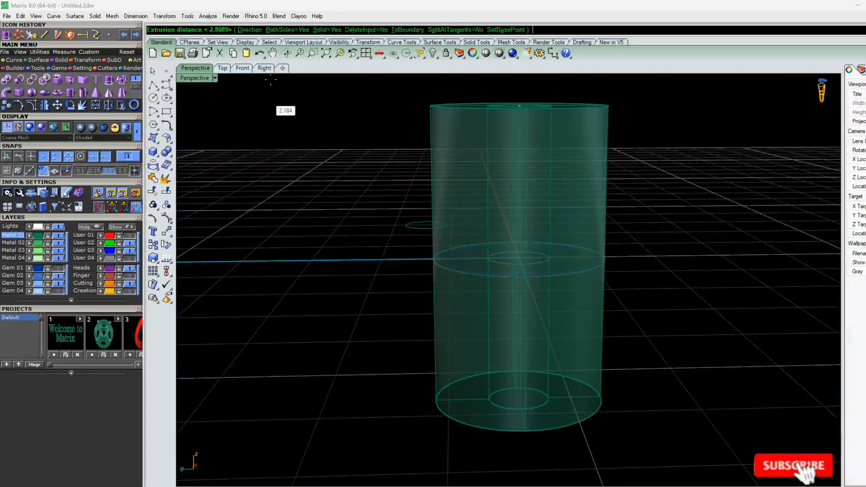
click(287, 30)
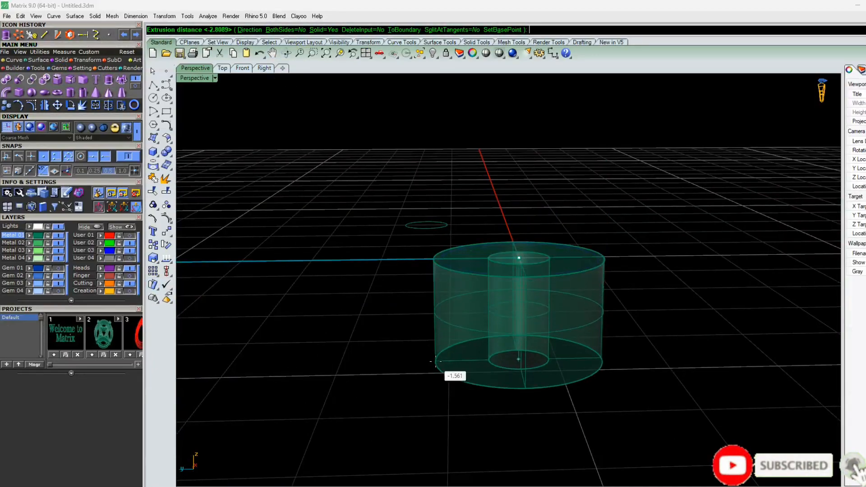
click(438, 335)
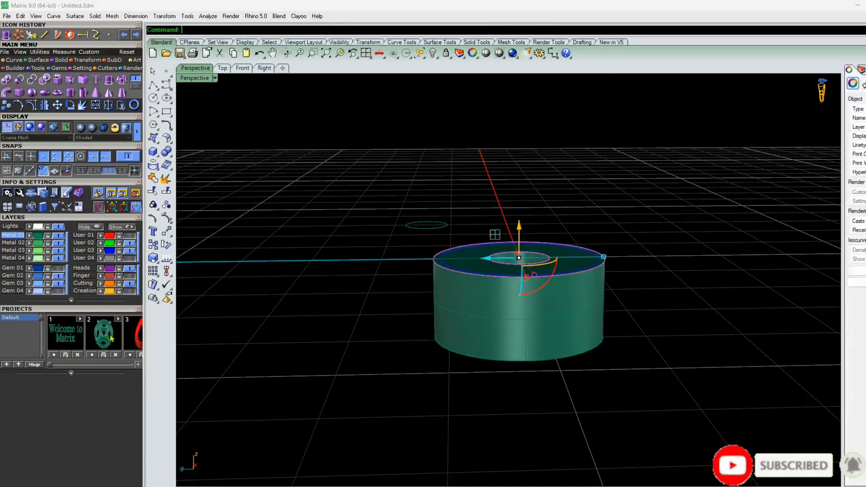
Extrude the raised prong circle downward as a solid to about the level of the seat's base
right_drag(346, 232, 387, 248)
click(405, 230)
right_click(405, 233)
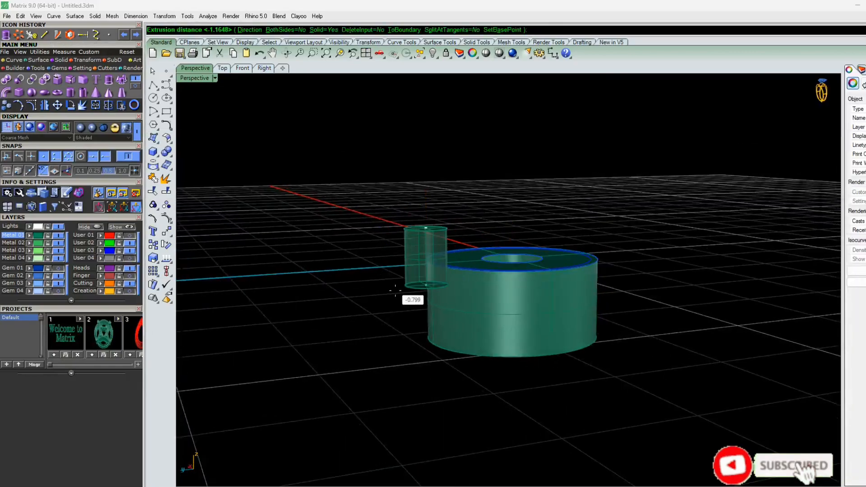
click(428, 344)
right_drag(427, 347, 321, 350)
click(321, 350)
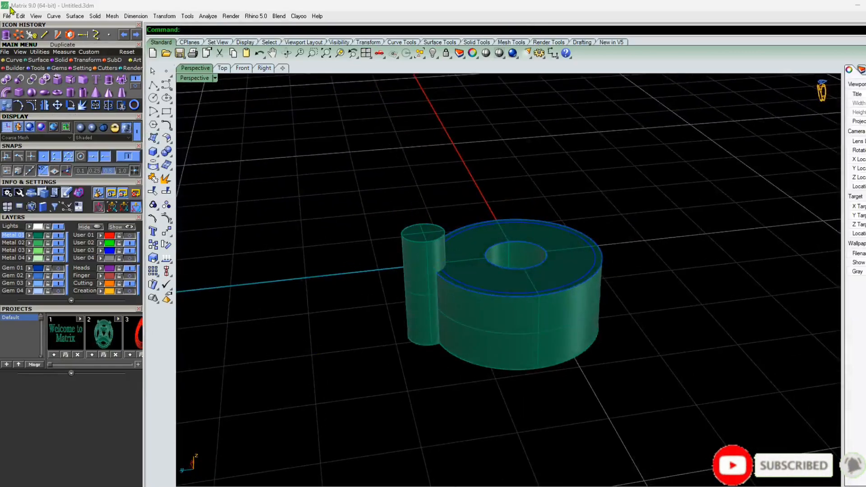
Open the Gem Loader and place a round 2.2 mm diamond on the stone seat
click(56, 68)
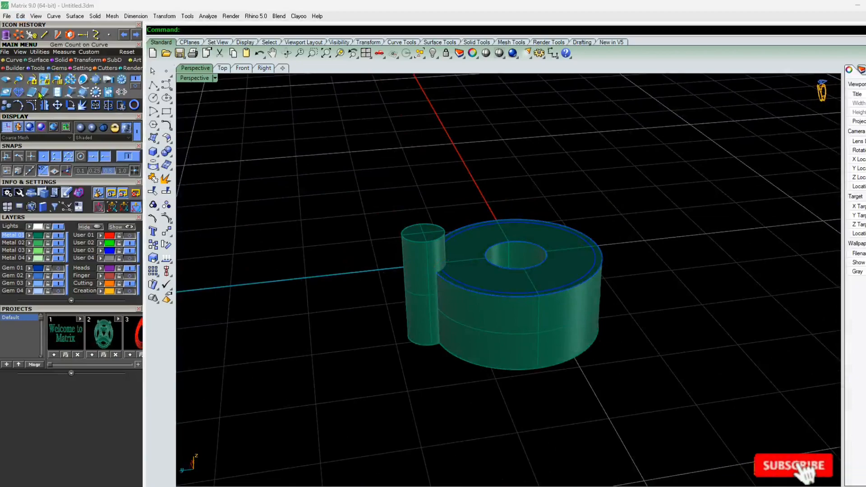
click(6, 79)
click(19, 435)
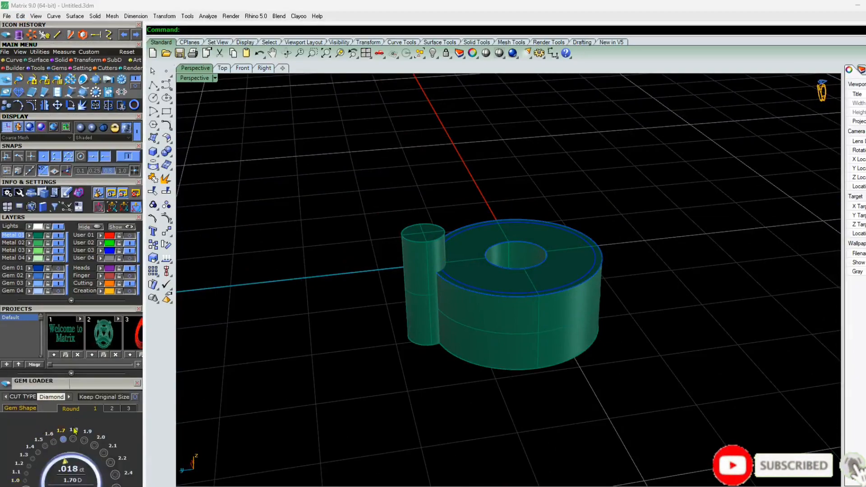
drag(94, 388, 97, 322)
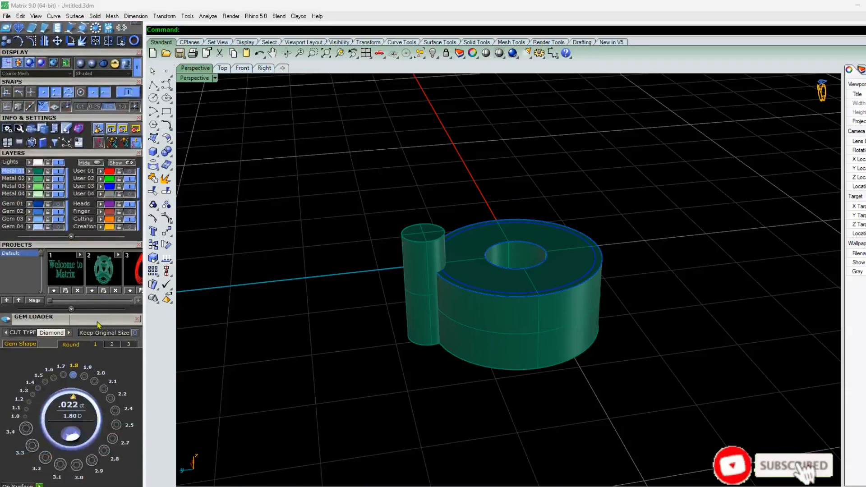
click(110, 400)
drag(104, 321, 106, 242)
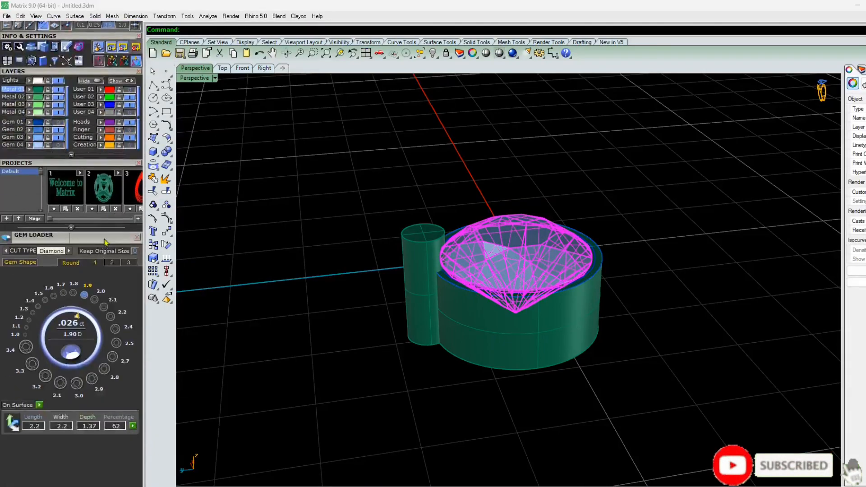
Try custom diamond dimensions with length 2.3 and width 23, and again with width 22, undoing each attempt
double_click(43, 426)
text(2.3)
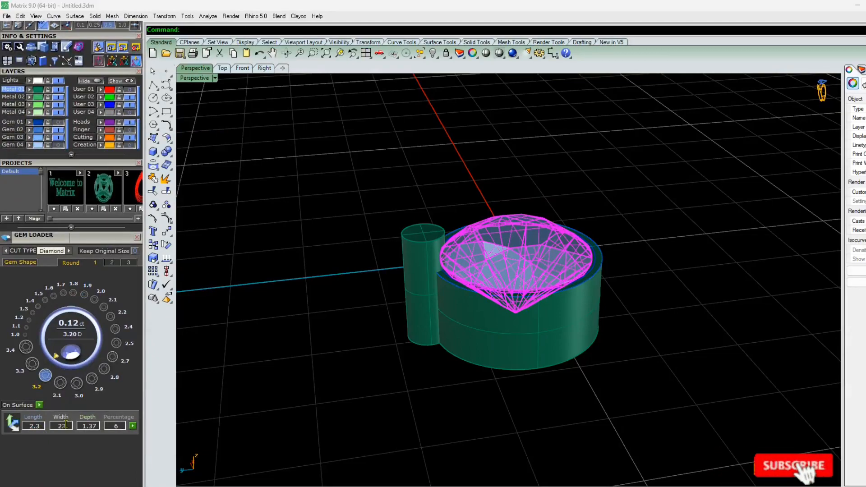
click(133, 427)
click(280, 319)
right_drag(281, 319, 398, 373)
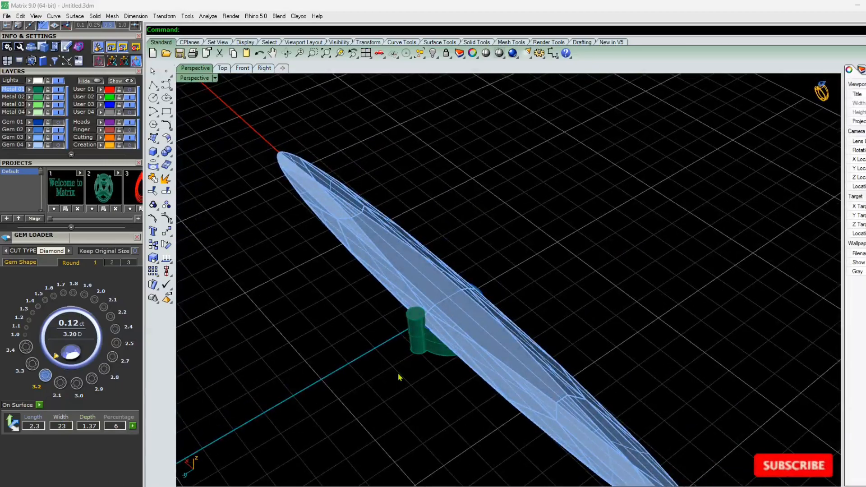
key(ctrl+z)
double_click(66, 426)
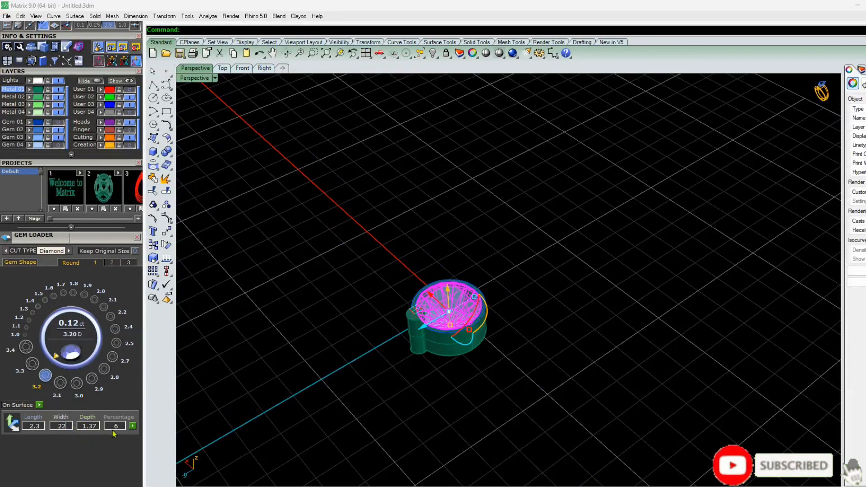
click(133, 427)
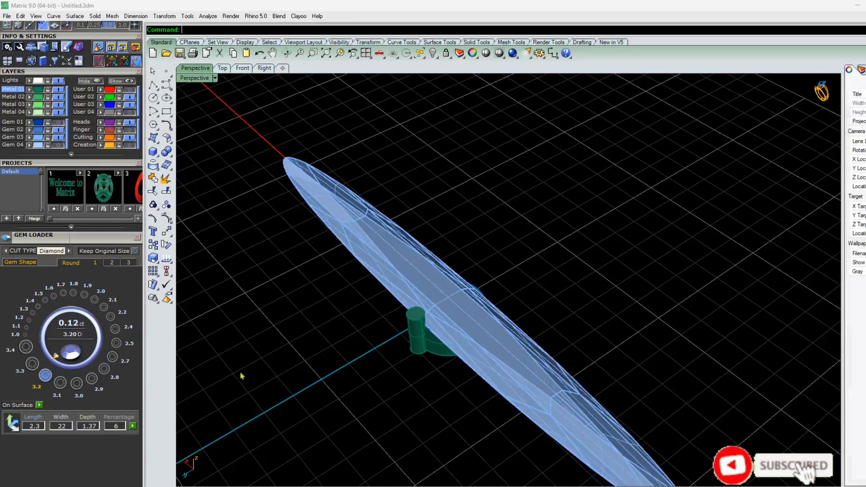
key(ctrl+z)
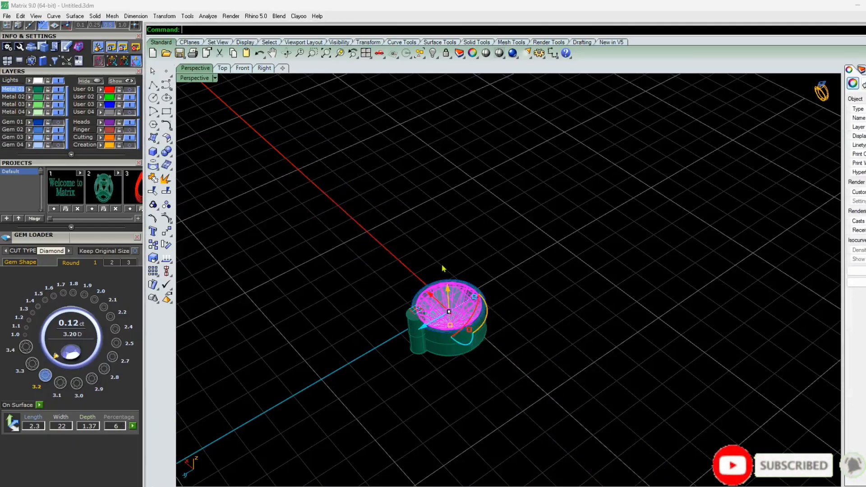
Check how the diamond fits inside the seat circle and browse the Gem Loader's round sizes for a better match
click(115, 344)
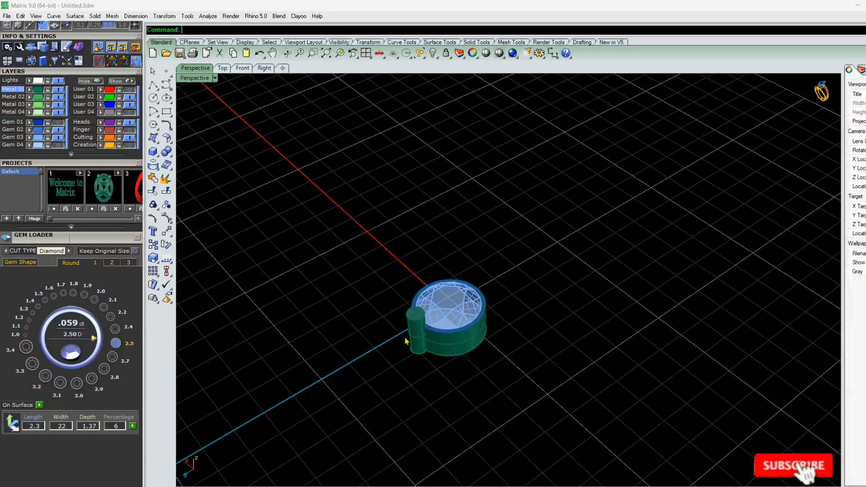
scroll(493, 269, up, 10)
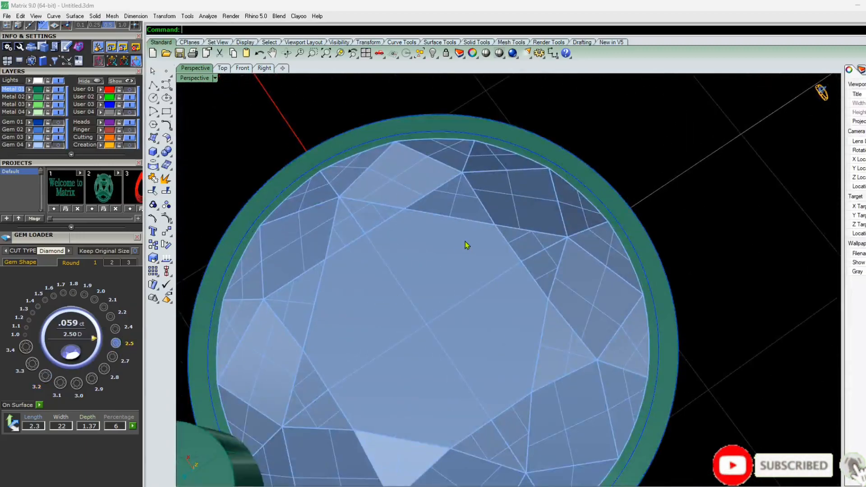
right_drag(467, 245, 433, 311)
click(100, 293)
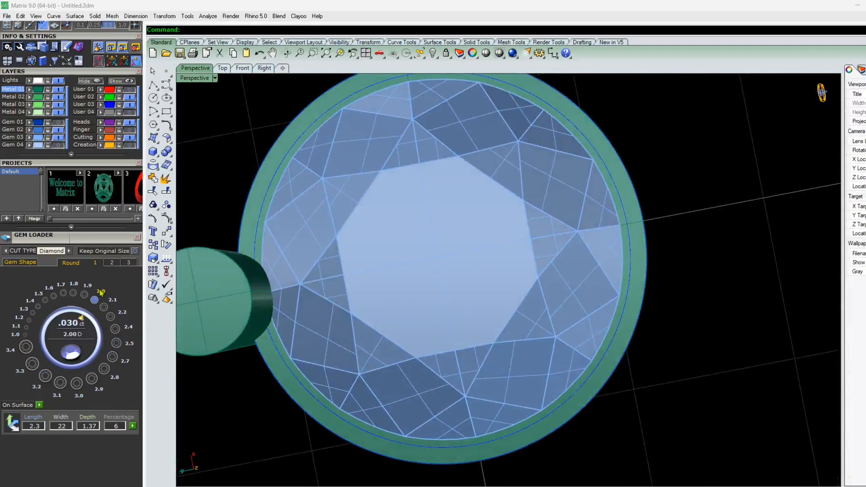
click(113, 262)
click(25, 346)
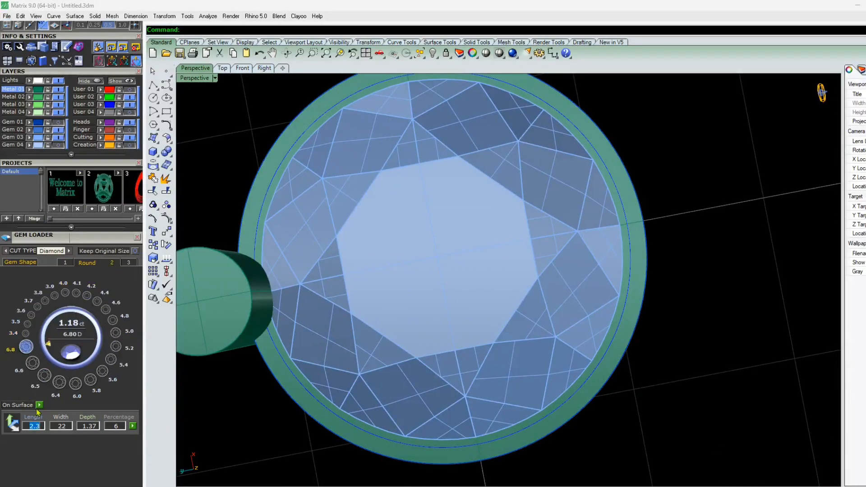
click(97, 301)
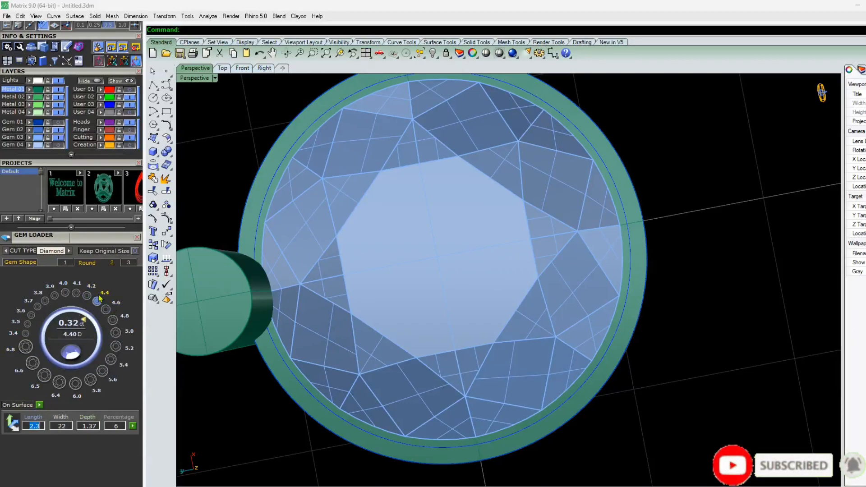
scroll(99, 298, down, 1)
scroll(105, 307, up, 10)
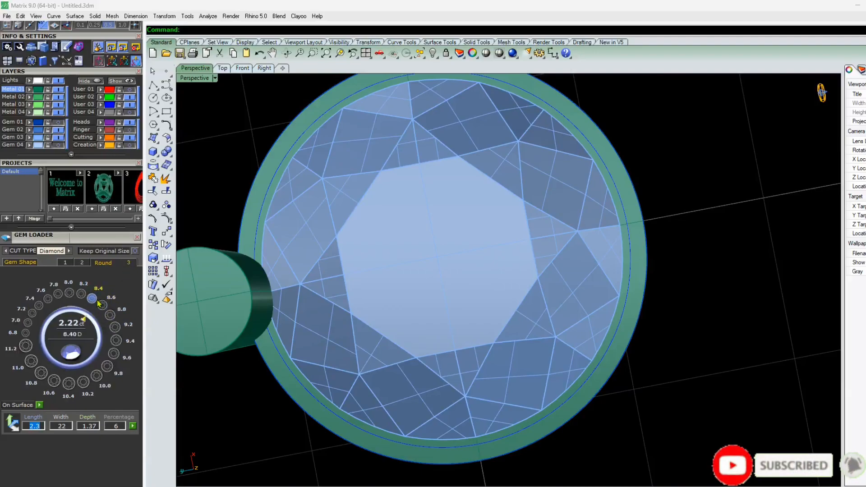
scroll(96, 298, down, 2)
Replace the diamond on the seat with a round 2.4 mm one from the Gem Loader
click(26, 263)
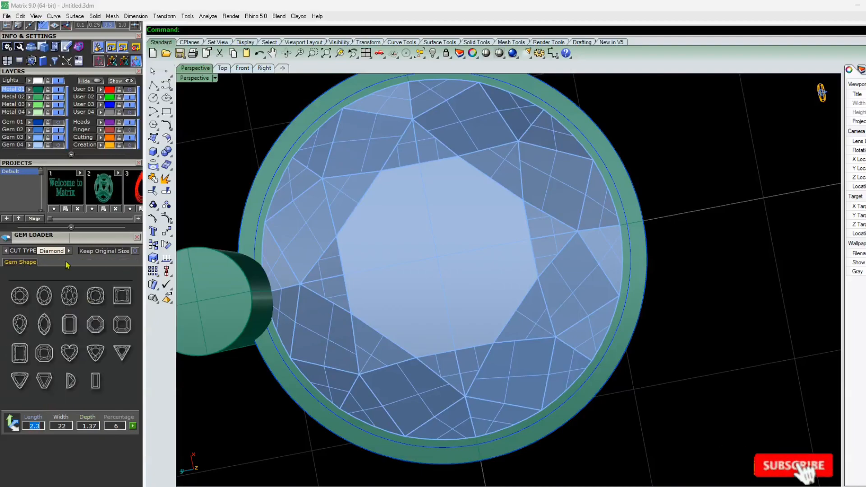
click(18, 296)
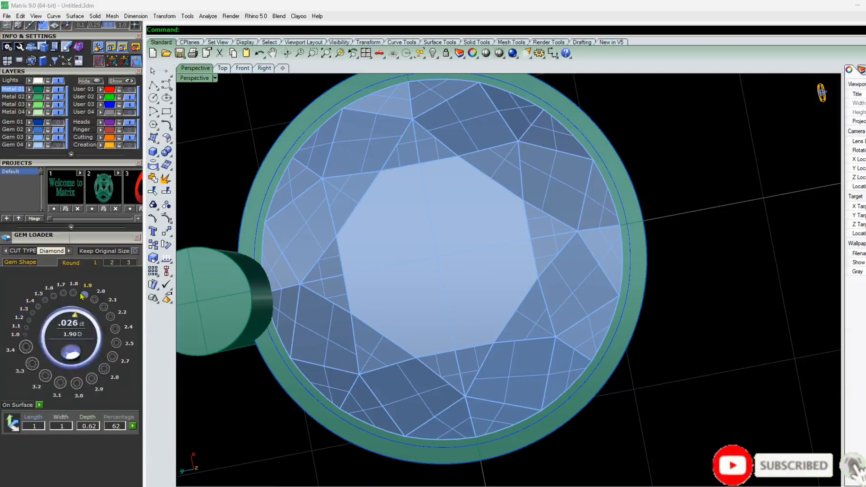
click(110, 317)
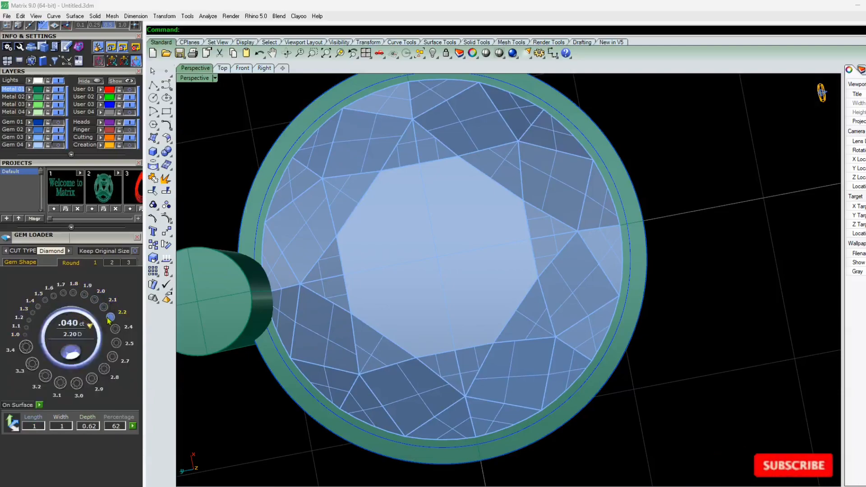
click(103, 307)
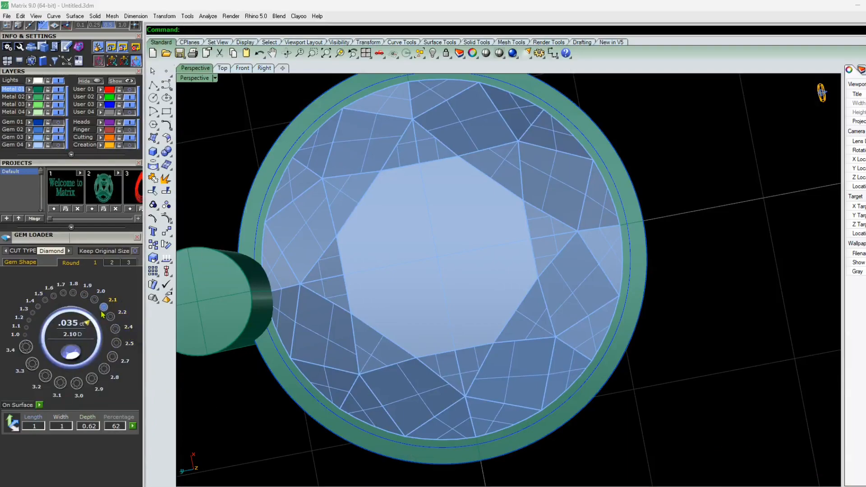
click(390, 265)
key(Delete)
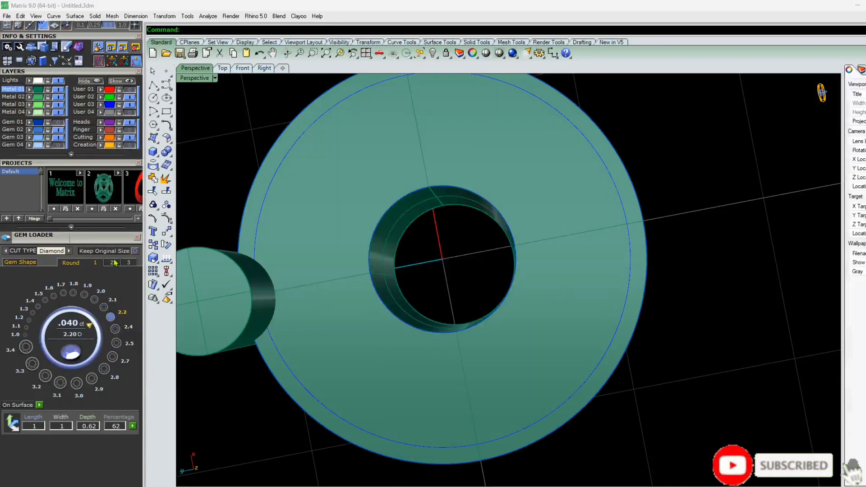
click(60, 383)
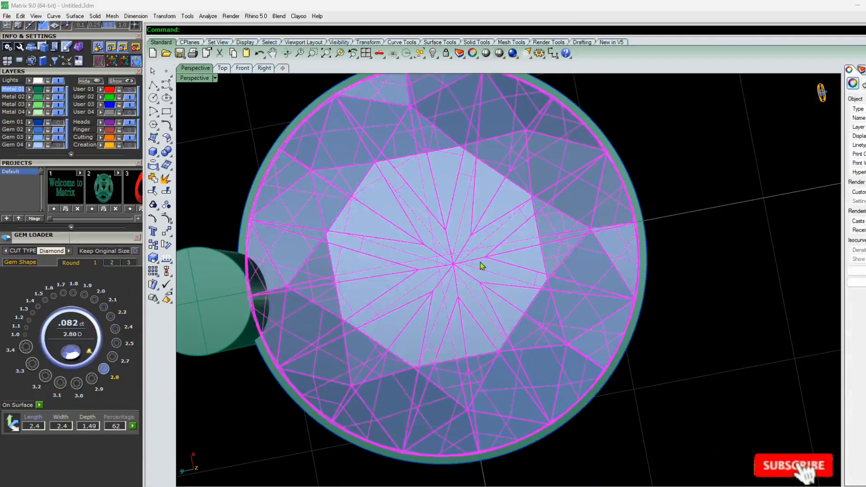
scroll(396, 298, down, 3)
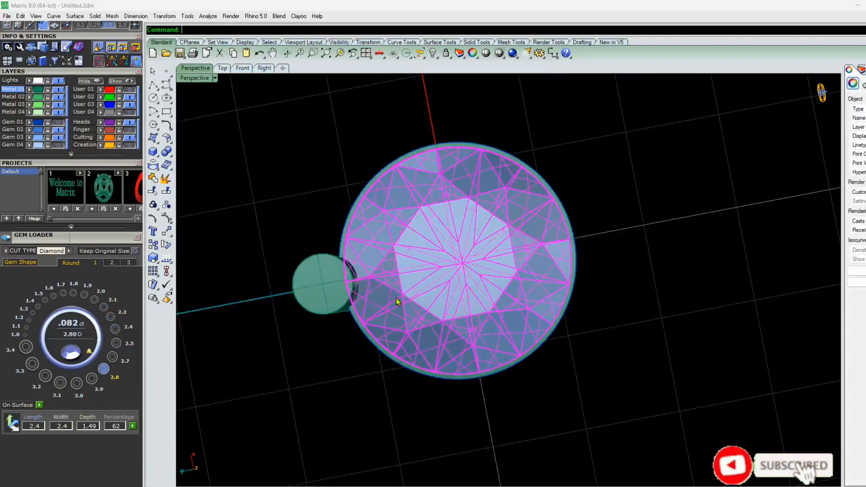
right_drag(403, 303, 217, 110)
key(Escape)
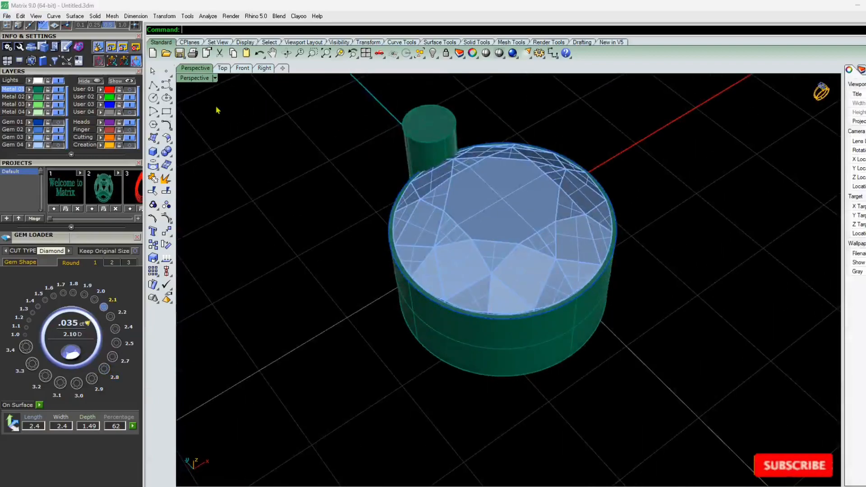
In the Top view, scale the diamond from origin 0 to the seat's inner offset circle, radius 1.150, and return to Perspective
click(223, 68)
scroll(411, 273, up, 5)
click(411, 273)
scroll(410, 271, down, 4)
right_drag(410, 271, 411, 270)
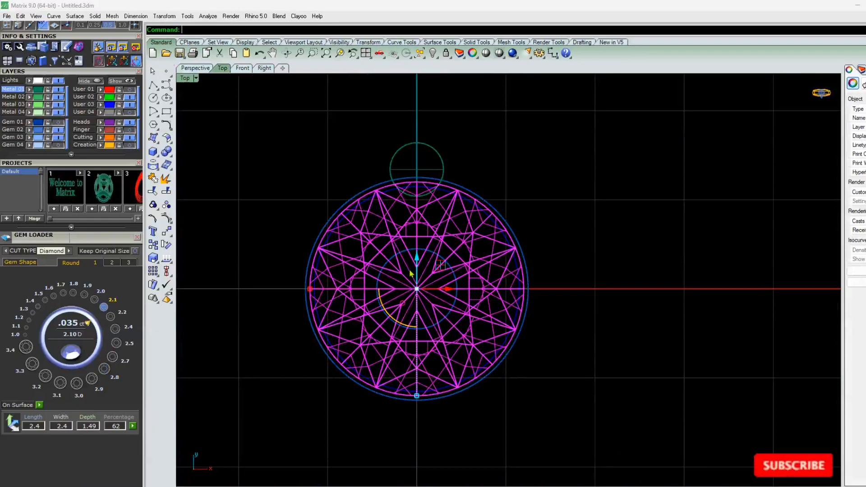
text(O)
key(Return)
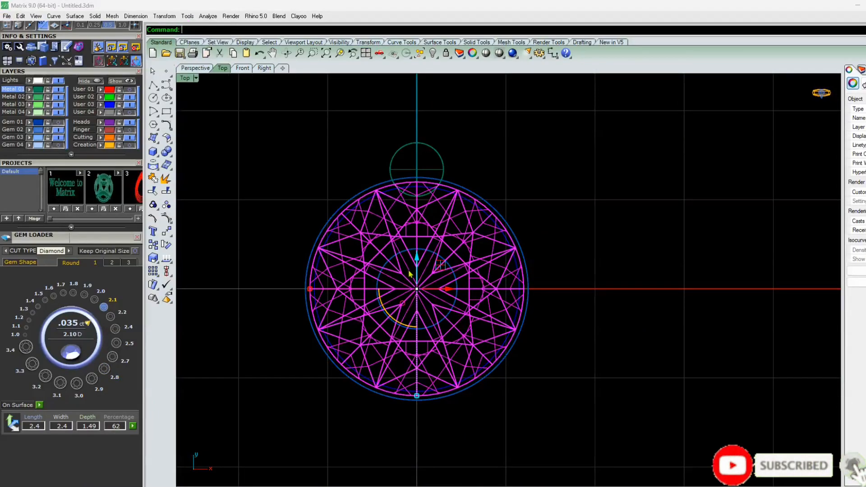
key(Return)
text(S)
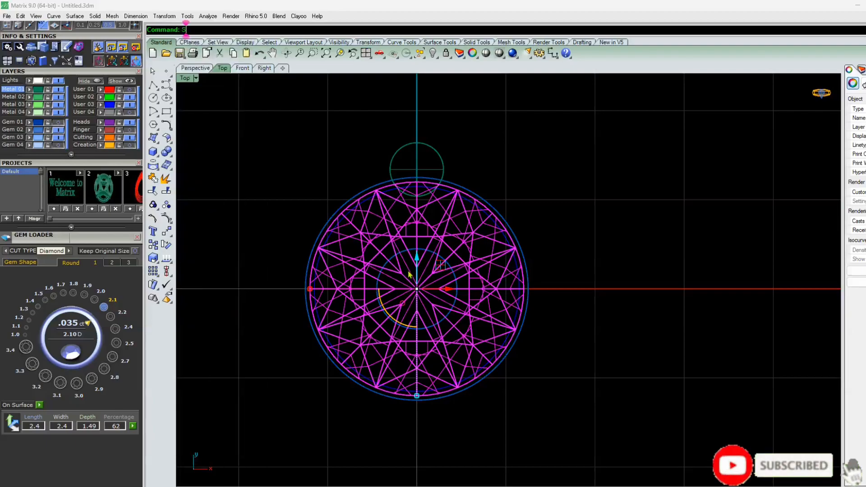
text(K)
key(Return)
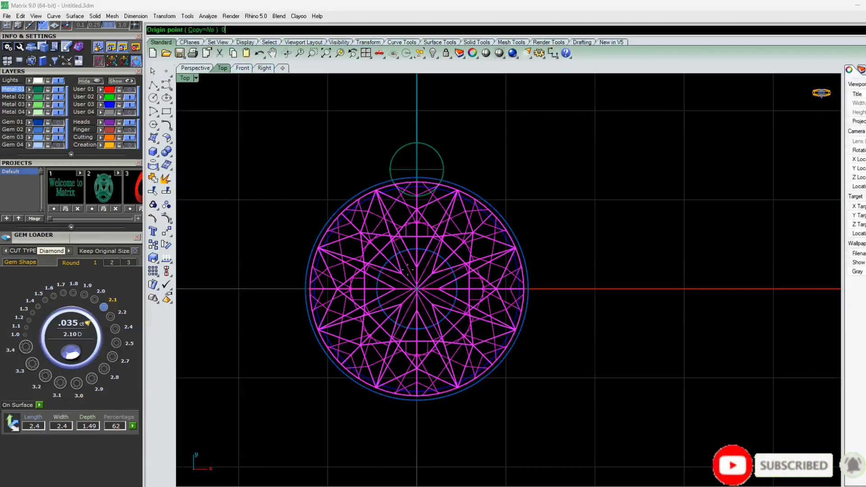
text(0)
key(Return)
scroll(638, 294, up, 4)
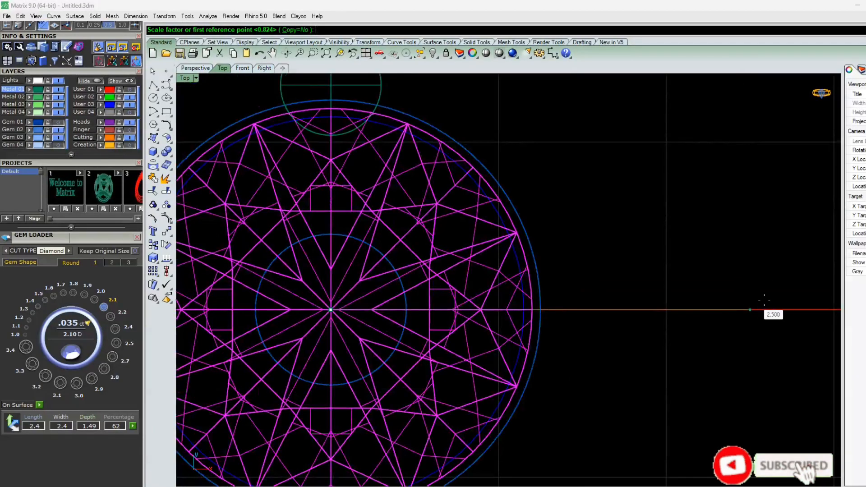
click(769, 302)
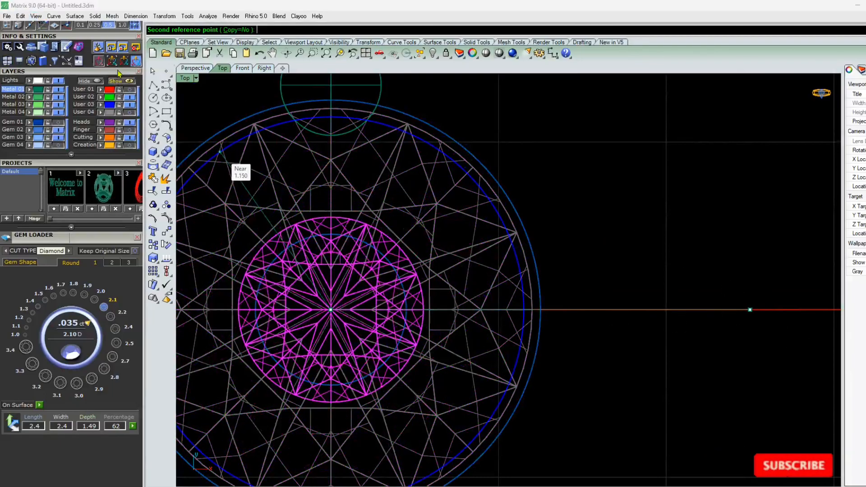
click(750, 309)
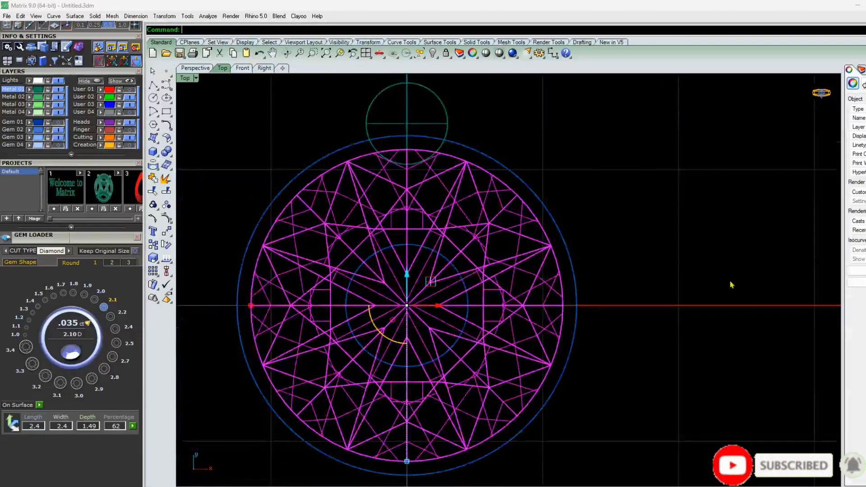
scroll(731, 286, down, 5)
click(187, 70)
scroll(397, 280, up, 10)
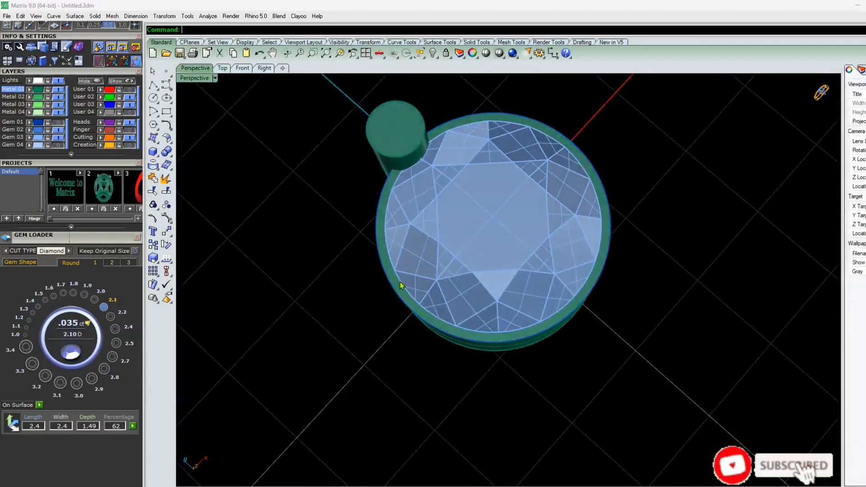
Delete the scaled diamond from the seat and undo the deletion
click(470, 263)
key(Delete)
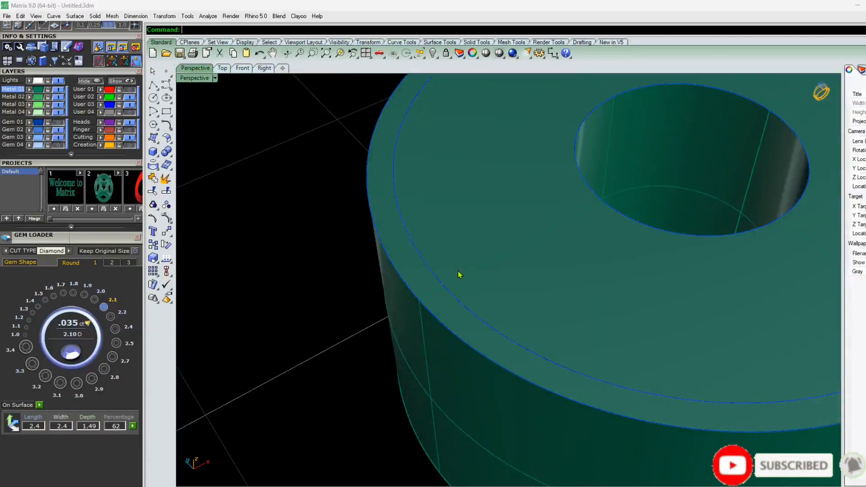
scroll(428, 300, down, 6)
scroll(401, 309, up, 2)
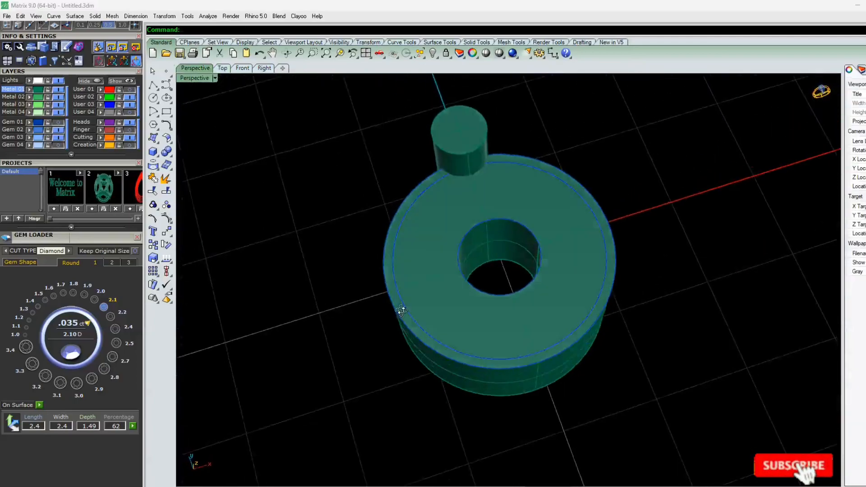
key(ctrl+z)
key(Escape)
Close the Gem Loader with the scaled diamond in place on its seat
scroll(515, 258, down, 8)
right_drag(515, 258, 526, 289)
scroll(501, 241, up, 8)
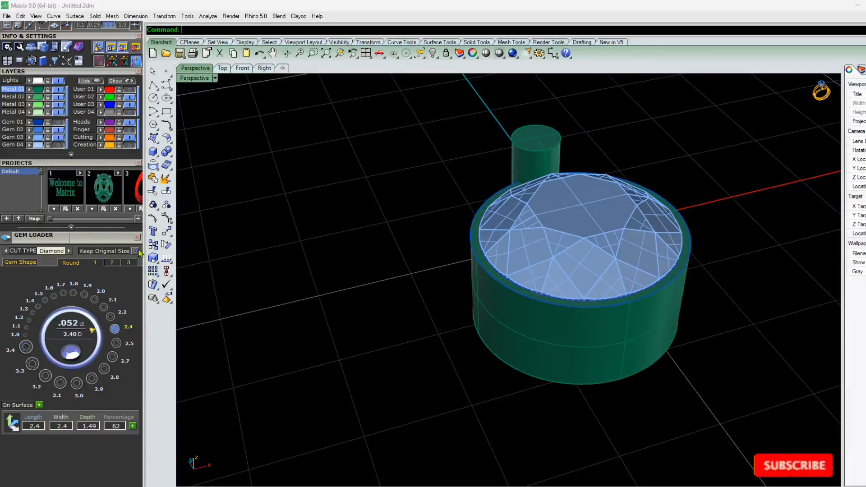
click(137, 237)
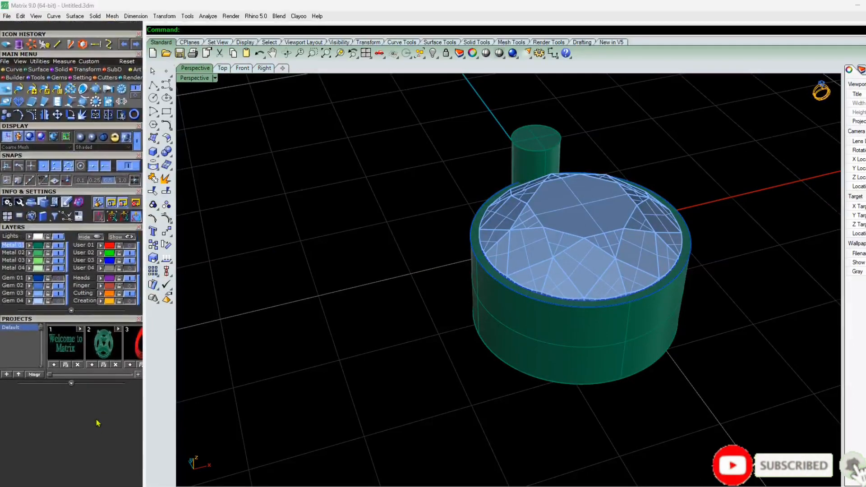
Hide the diamond on the Gem 03 layer and fillet the top edge of the prong cylinder with a 0.25 radius
click(599, 215)
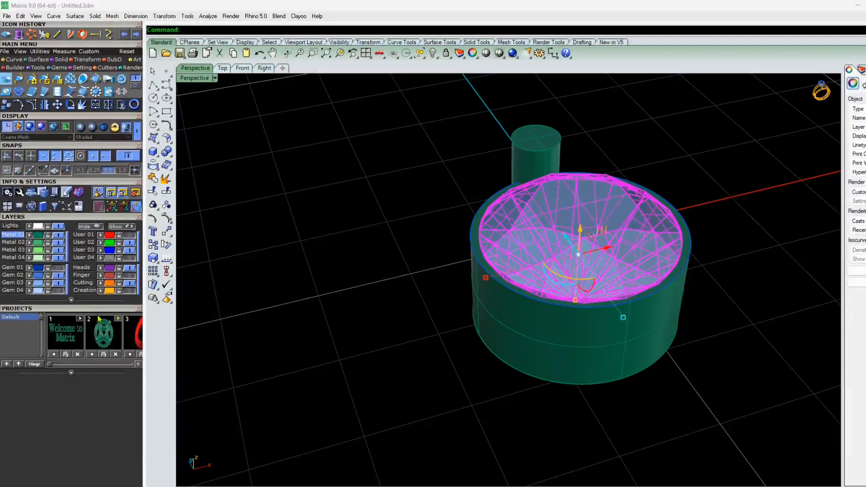
click(57, 283)
right_drag(391, 299, 433, 325)
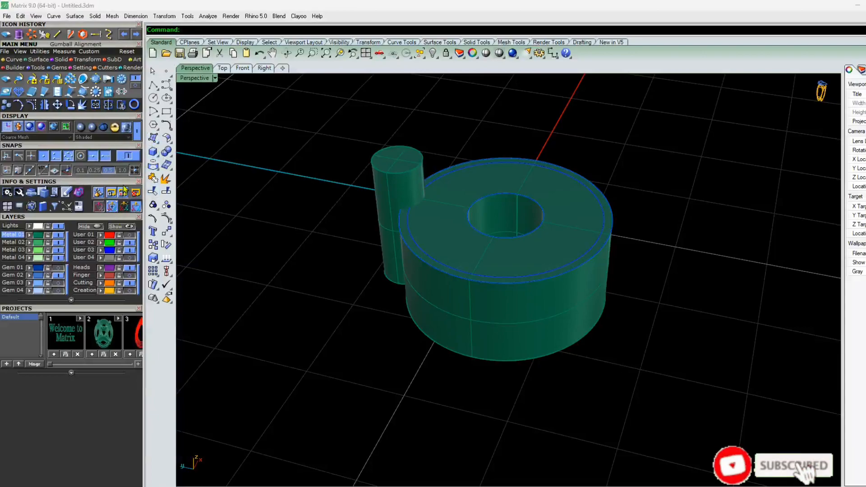
click(172, 157)
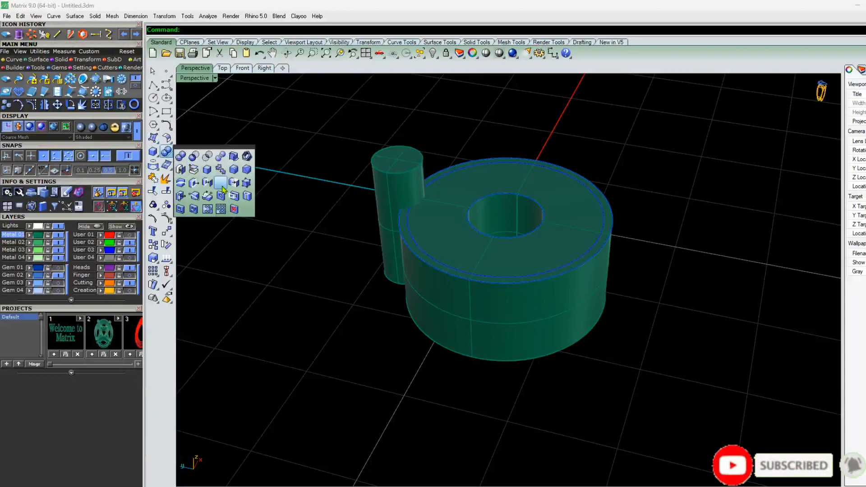
click(248, 174)
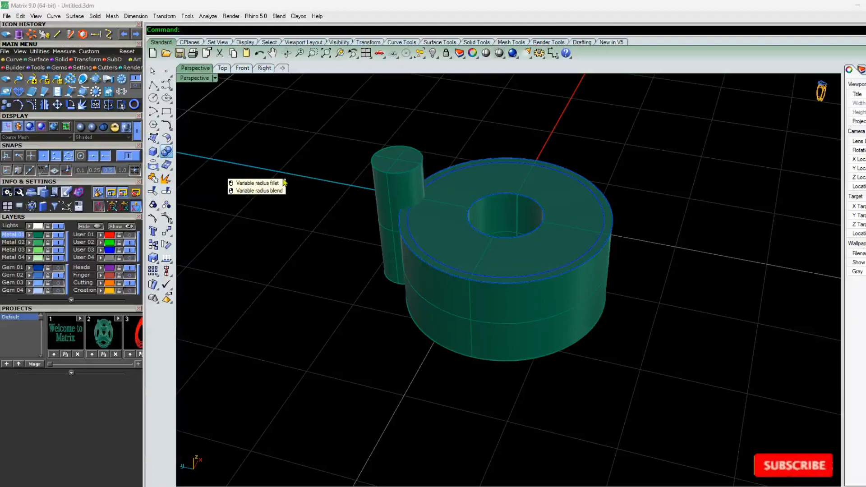
click(397, 173)
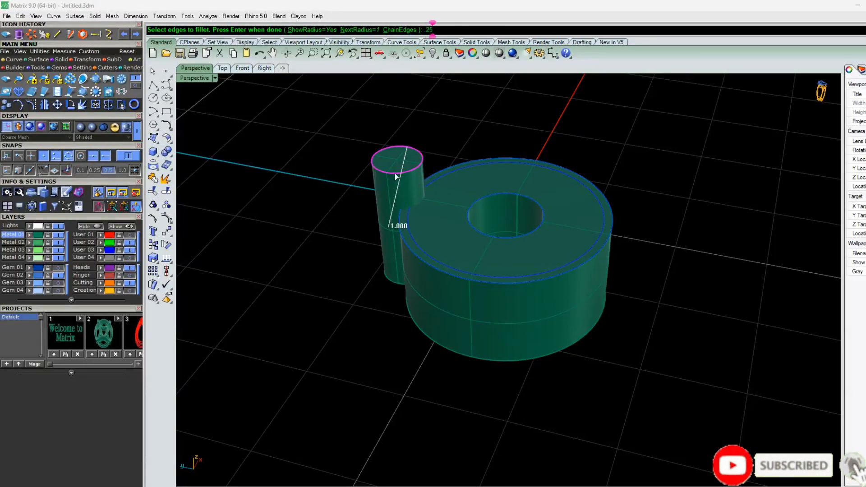
key(BackSpace)
key(BackSpace)
key(Return)
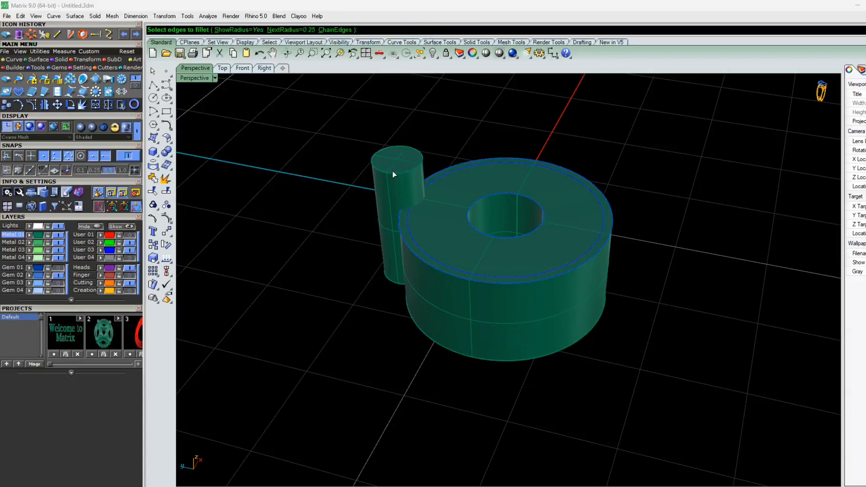
key(Return)
Delete the circle at the prong's tip, and undo both this deletion and the prong's fillet
click(386, 168)
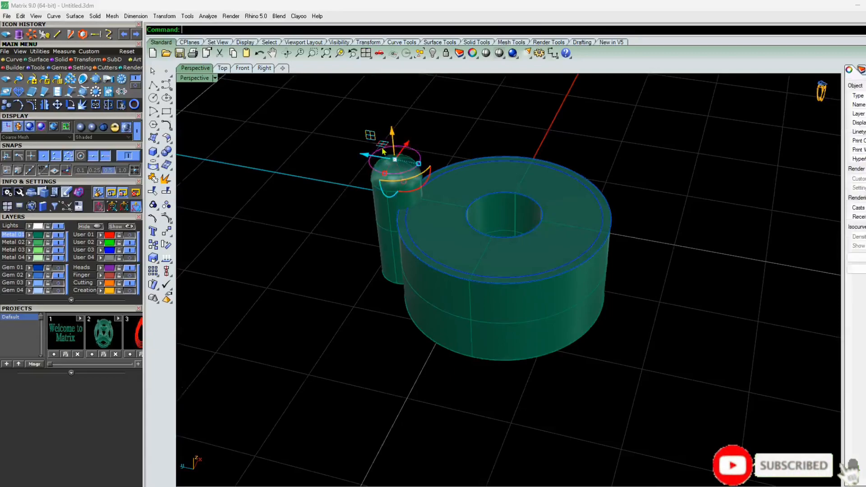
key(Delete)
right_drag(385, 216, 346, 203)
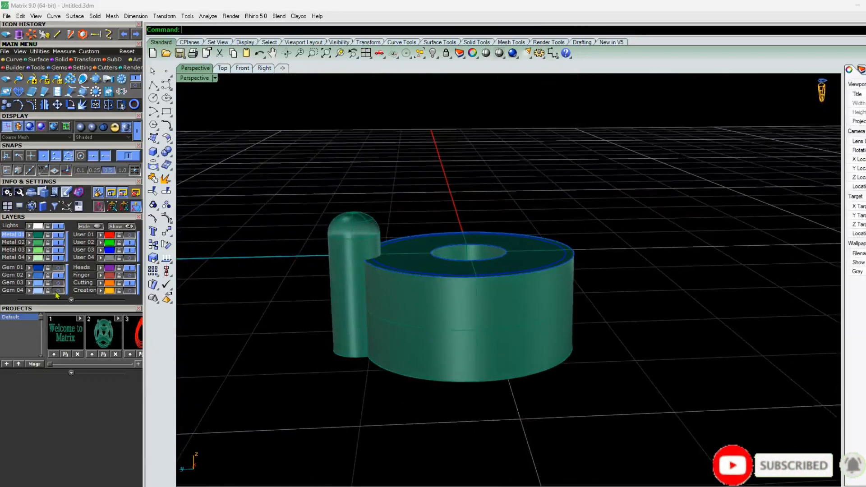
click(60, 283)
click(60, 283)
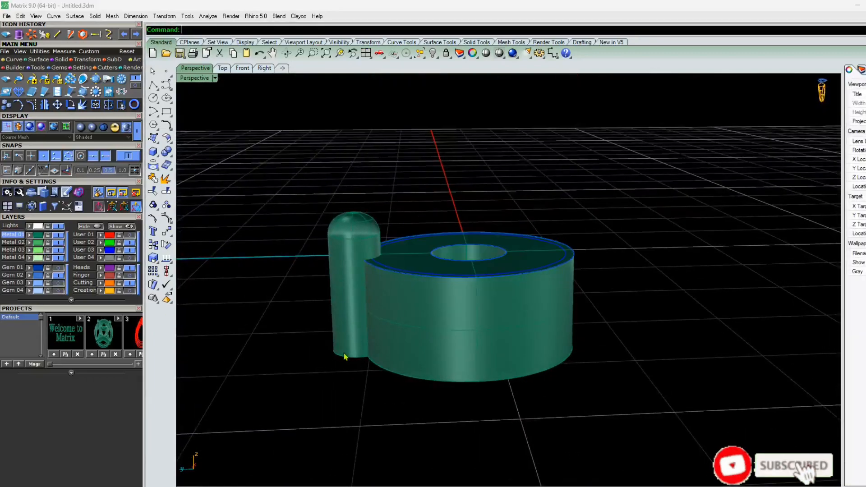
click(329, 291)
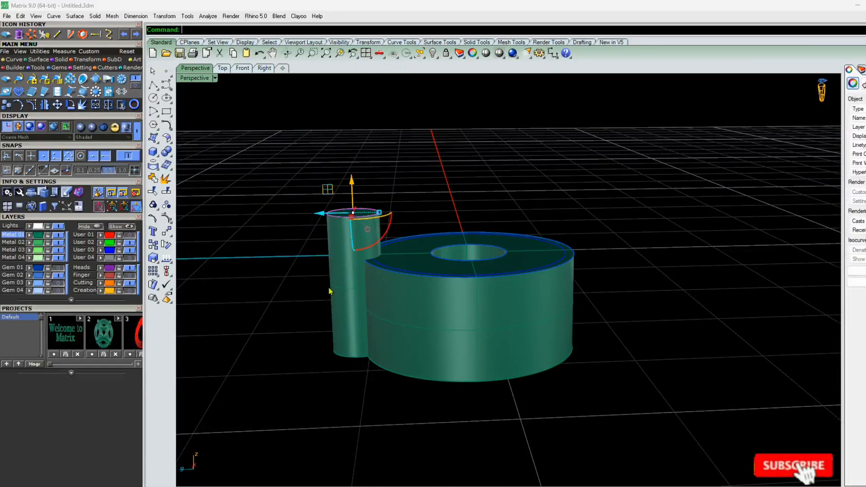
Delete the prong cylinder and move its remaining circle vertically upward
click(345, 248)
key(Delete)
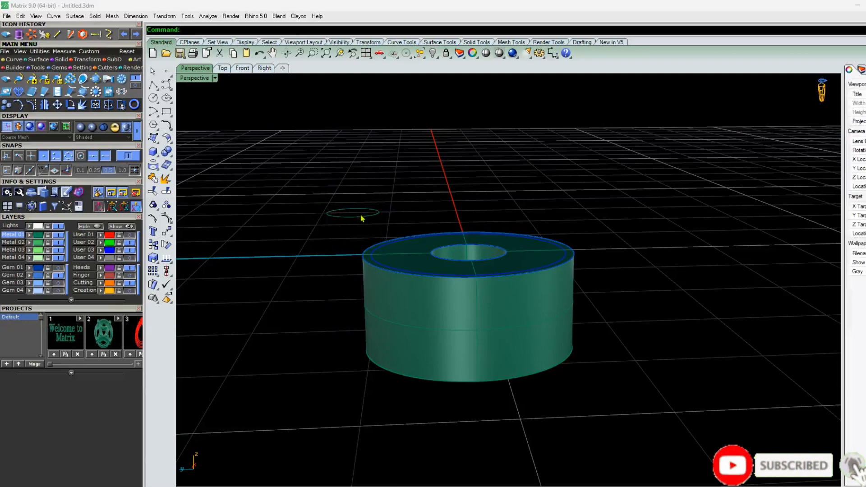
click(361, 218)
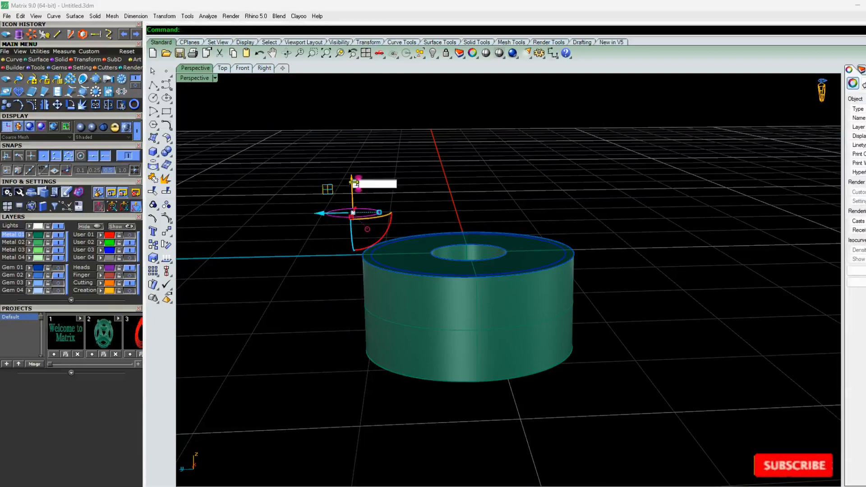
key(Return)
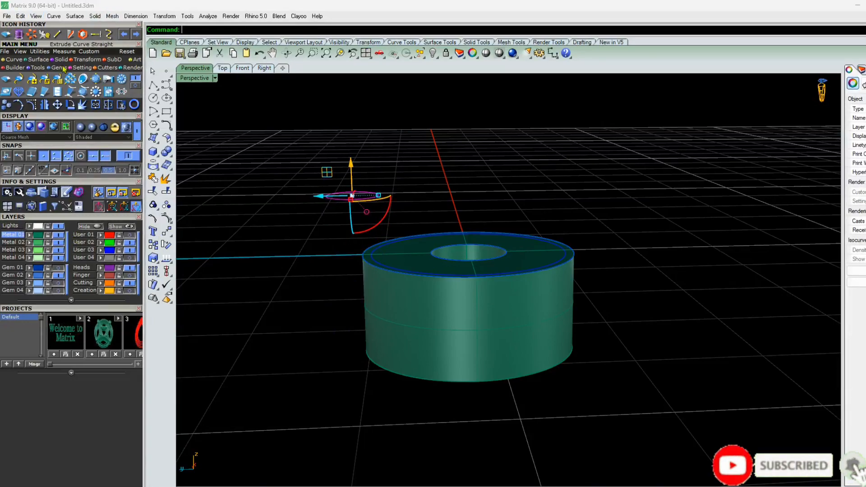
Extrude the raised prong circle downward as a solid, about 1.865 long, to the bottom of the seat
click(19, 35)
click(357, 360)
key(ctrl+z)
right_click(342, 354)
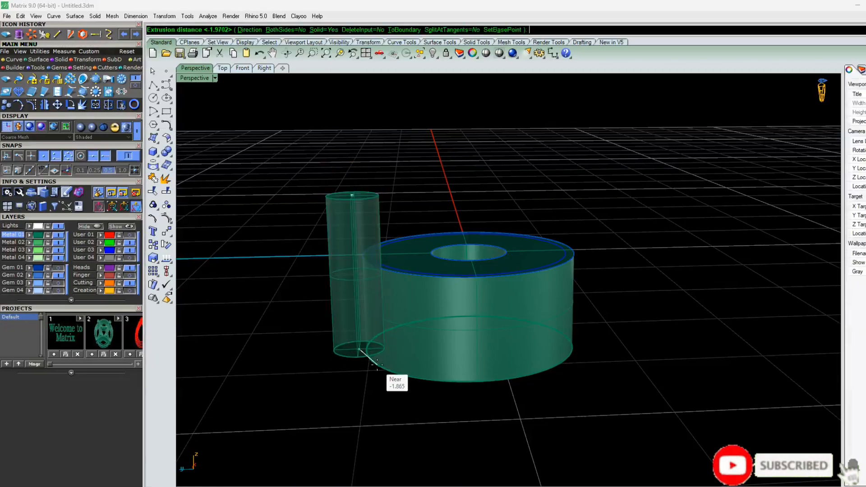
click(377, 364)
Delete the solid seat ring around the diamond and hide the diamond's Gem 03 layer
right_drag(450, 421, 469, 295)
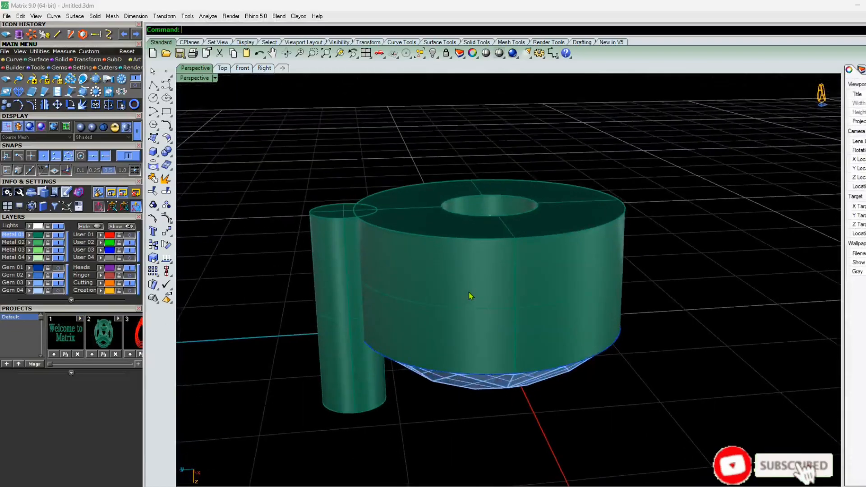
click(470, 296)
key(Delete)
right_drag(451, 351, 343, 280)
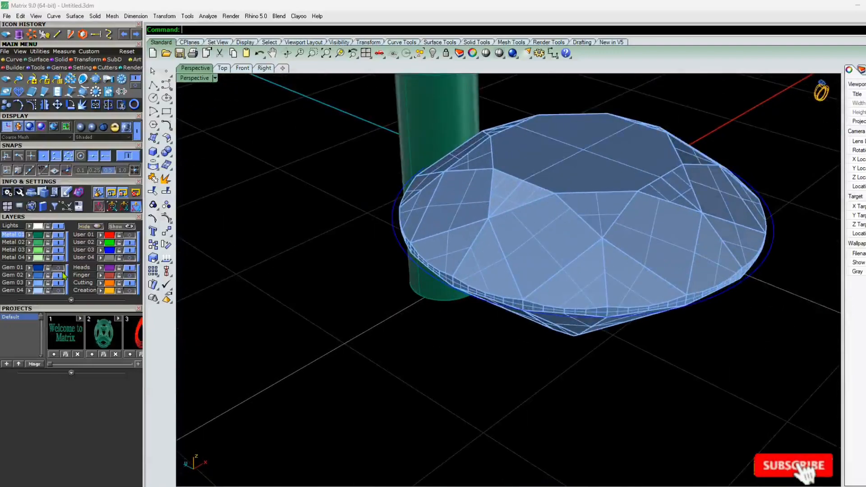
click(59, 283)
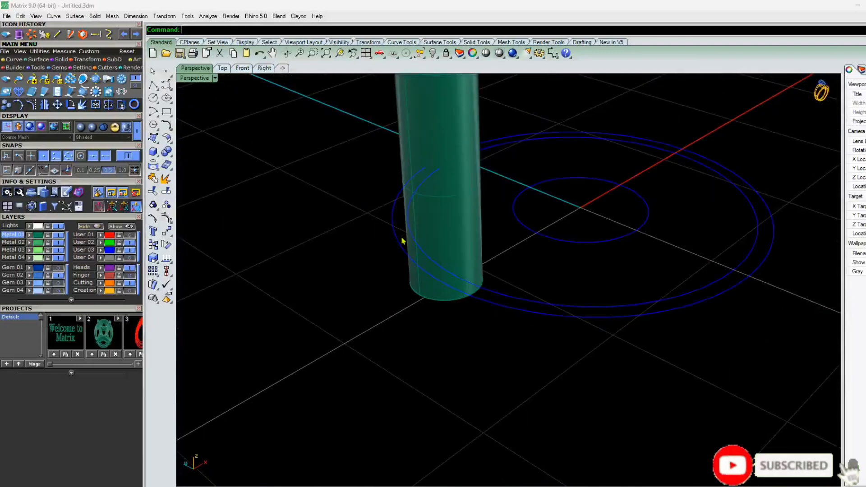
Extrude the seat's outermost and innermost circles downward together as a solid, about 1.069 deep, to the diamond's lower tip
click(482, 304)
shift+click(557, 240)
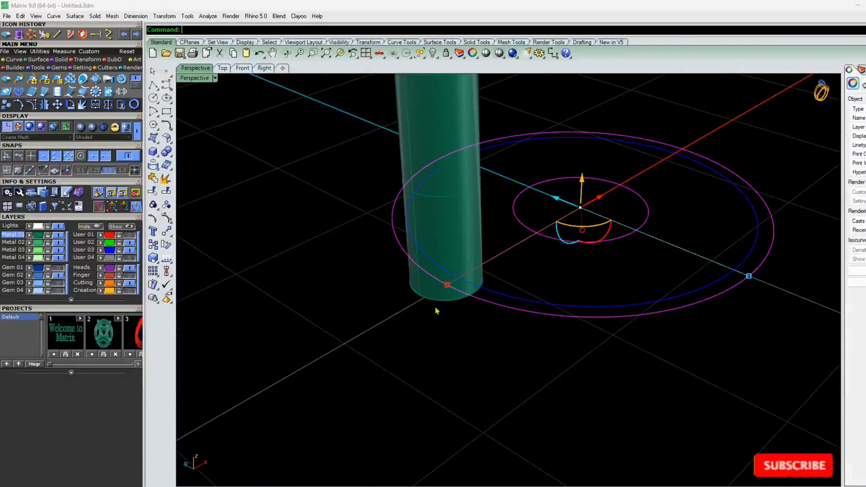
right_drag(437, 309, 456, 287)
click(45, 80)
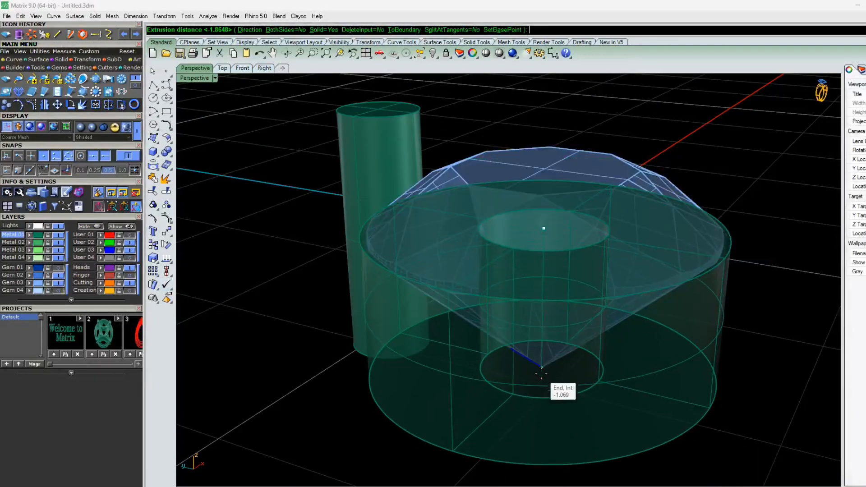
click(559, 385)
click(350, 334)
right_drag(350, 334, 363, 280)
Replace the prong cylinder with a new solid extrusion of its circle, about 1.769 long, down to the seat's base
scroll(539, 205, down, 8)
scroll(363, 279, up, 8)
right_drag(397, 241, 417, 266)
scroll(429, 290, down, 5)
click(417, 266)
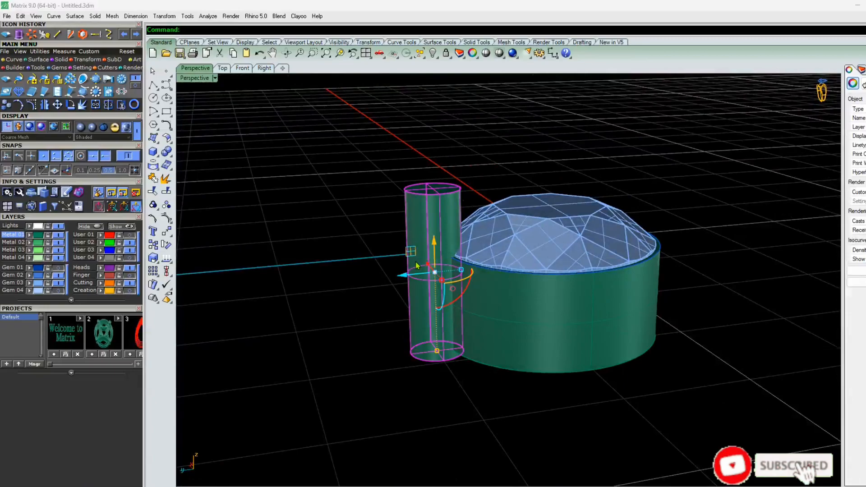
key(Delete)
click(421, 195)
click(19, 35)
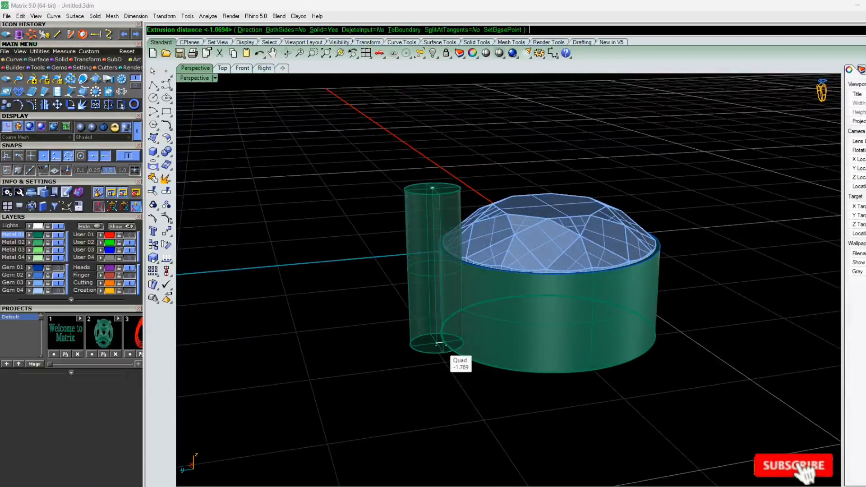
click(459, 361)
Hide the diamond, chamfer the upper edge of the seat's hole by 0.4, and undo the chamfer
right_drag(418, 348, 432, 387)
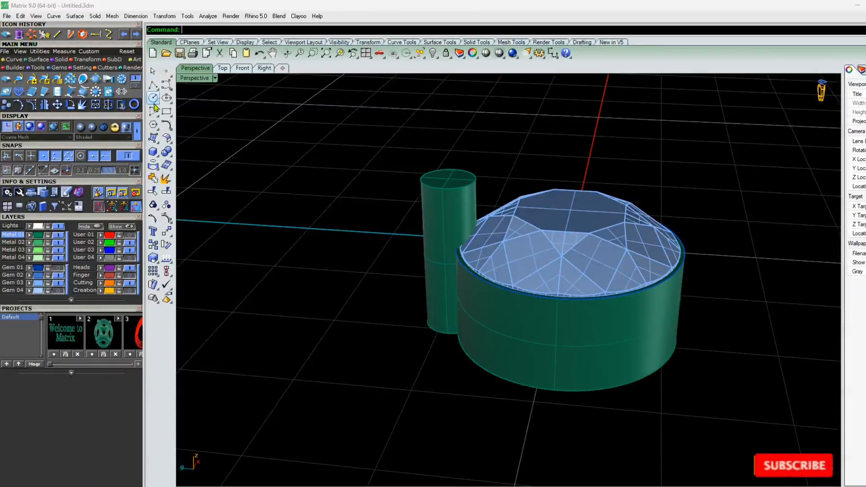
click(172, 156)
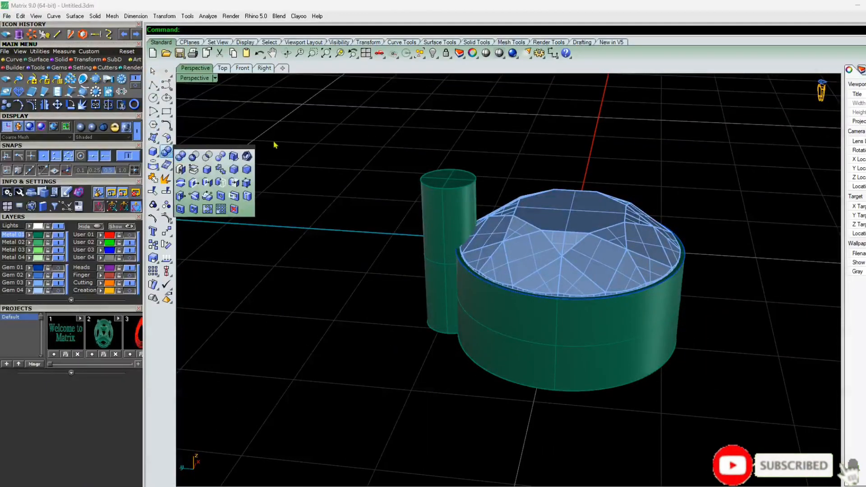
click(247, 170)
click(59, 283)
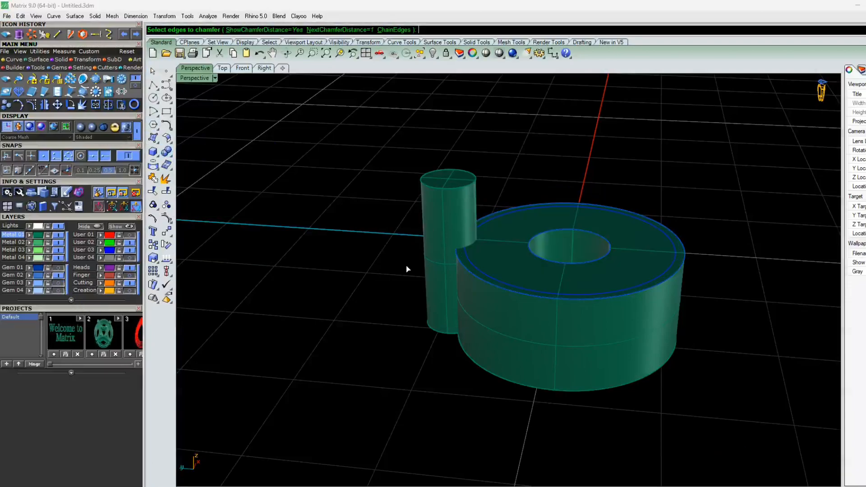
right_drag(407, 267, 492, 294)
click(551, 237)
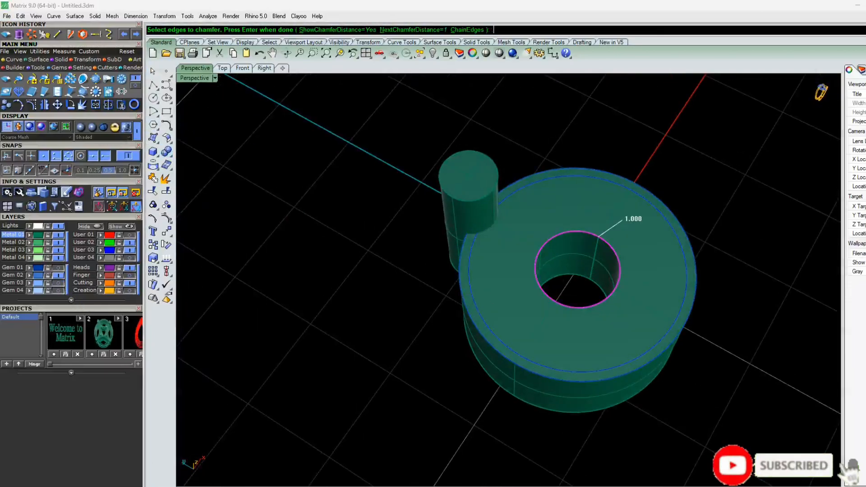
text(4)
key(Return)
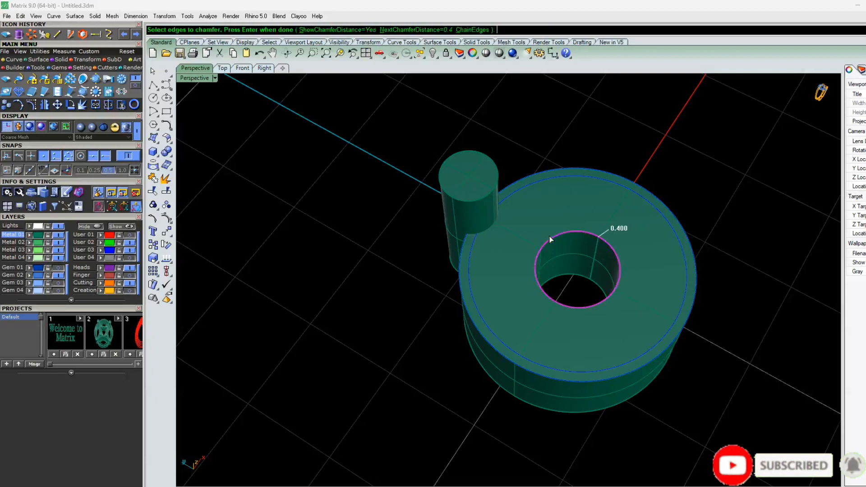
key(Return)
key(ctrl+z)
Chamfer the upper edge of the seat's central hole with a distance of 0.7
key(Return)
click(550, 238)
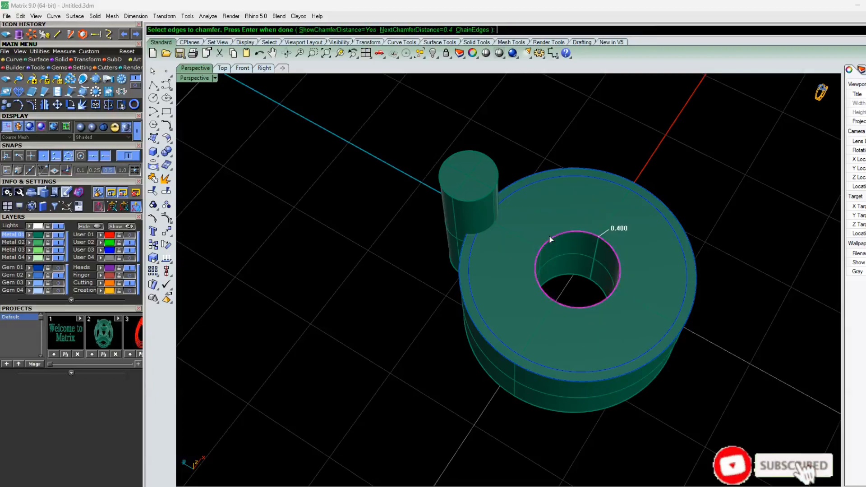
text(7)
key(Return)
key(Return)
scroll(518, 231, up, 5)
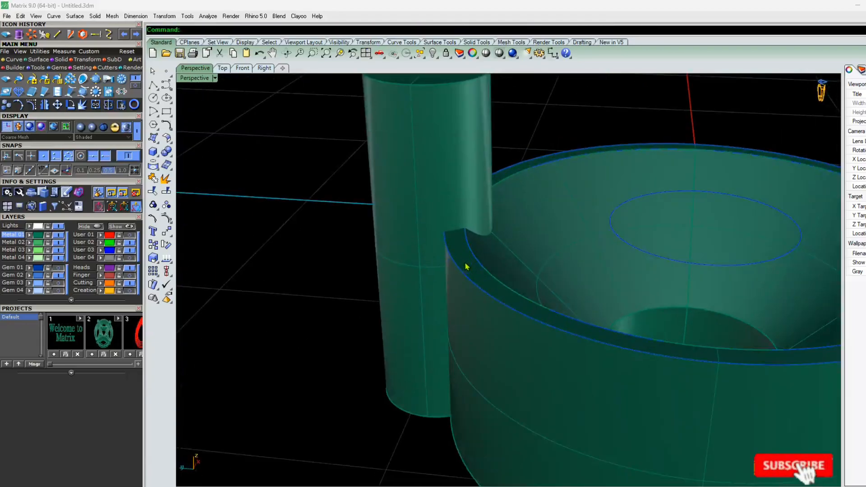
Fillet the top edge of the new prong into a dome and show the diamond on its seat again
click(172, 161)
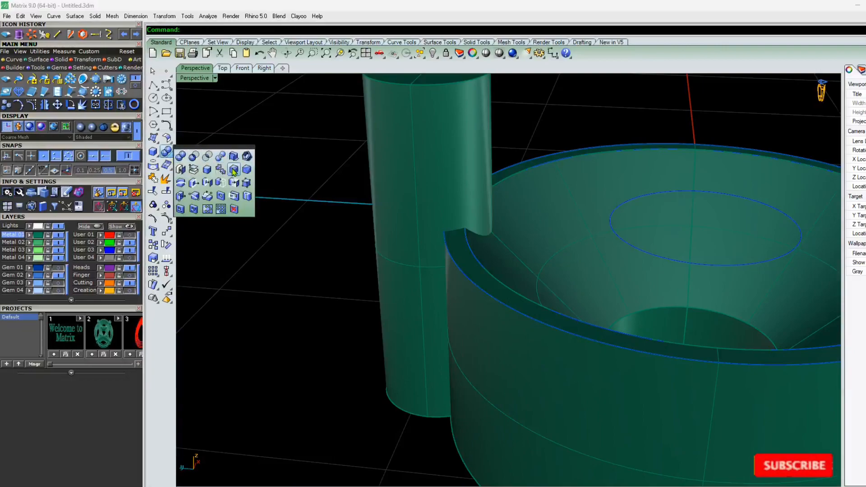
click(244, 158)
right_drag(396, 167, 424, 118)
click(424, 118)
key(Return)
key(Return)
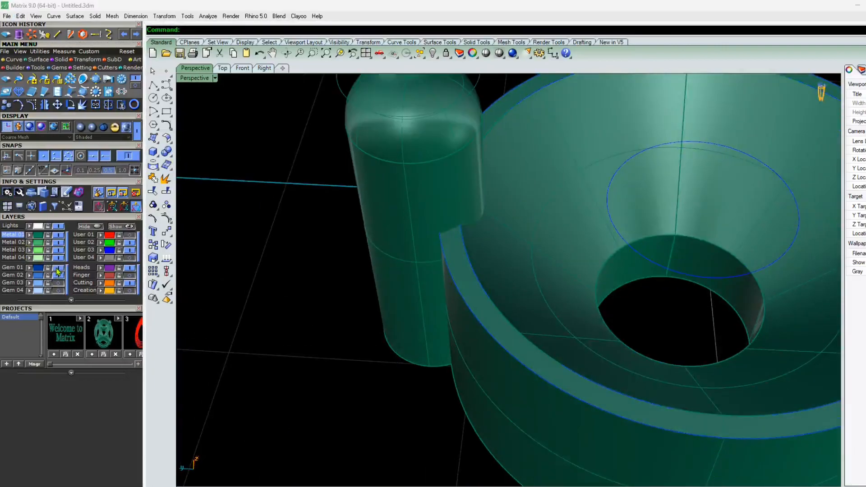
scroll(398, 283, down, 5)
right_drag(398, 282, 394, 234)
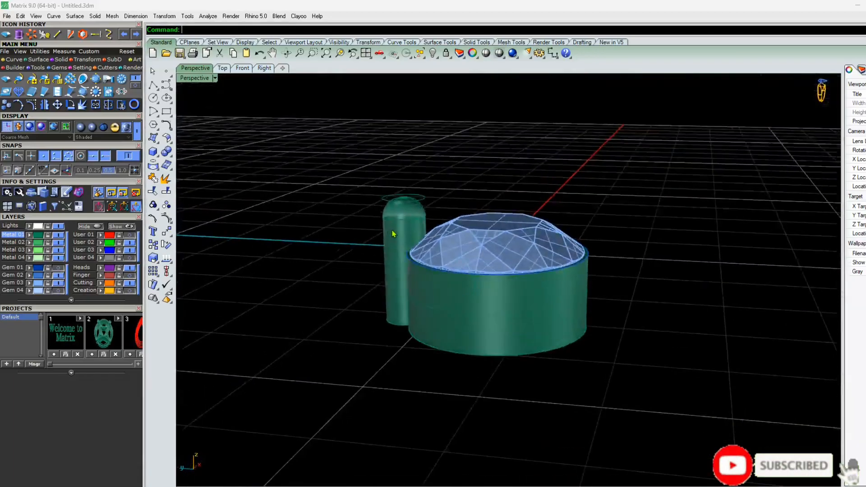
Polar array the domed prong around the seat's centre to make three evenly spaced prongs
scroll(397, 227, up, 3)
click(402, 220)
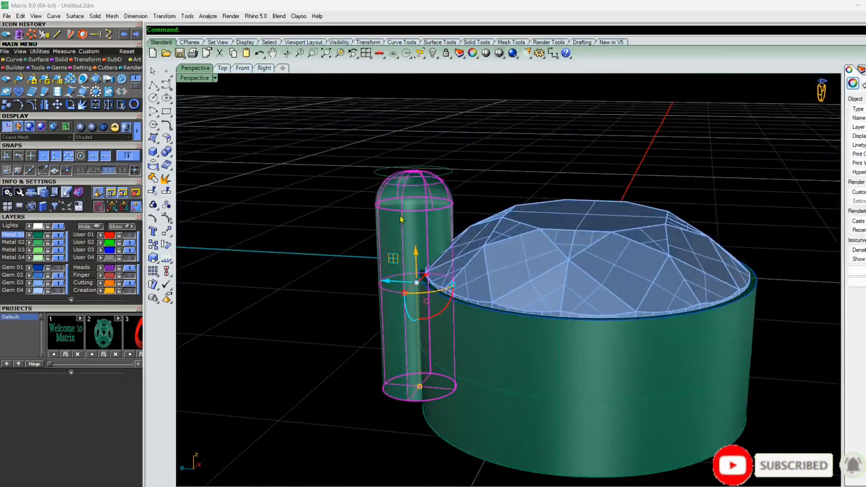
click(45, 47)
key(Return)
key(Return)
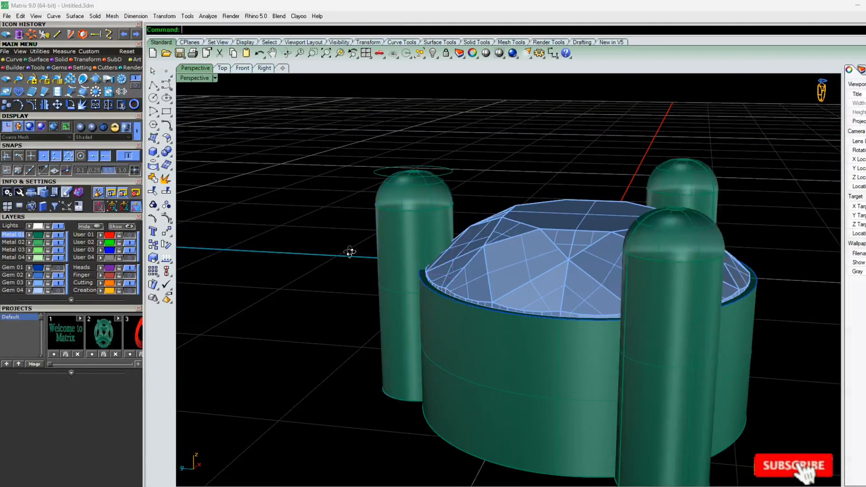
right_drag(349, 256, 388, 289)
click(405, 319)
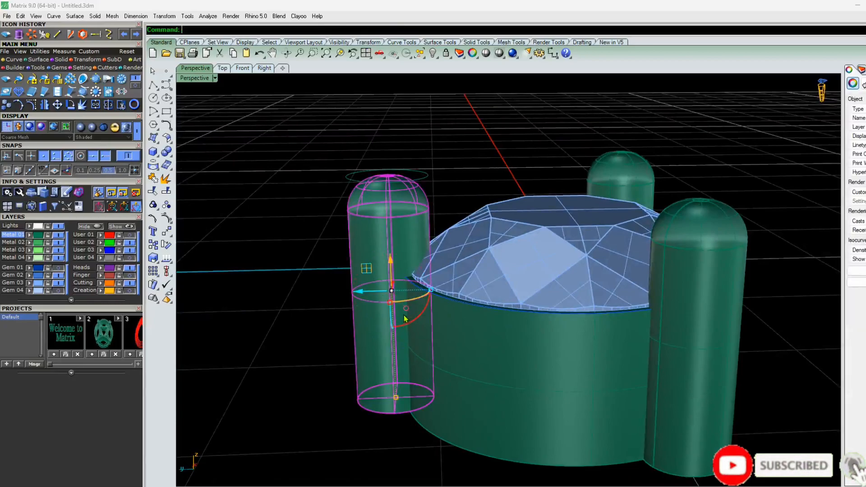
text(-)
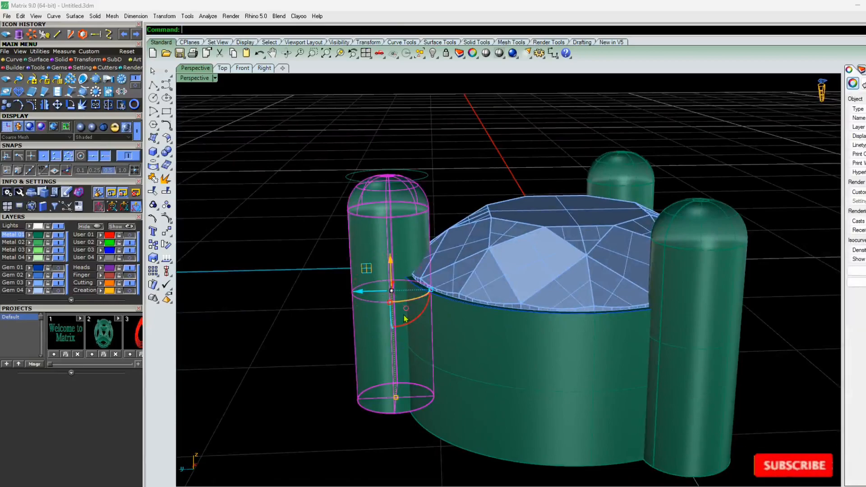
click(408, 322)
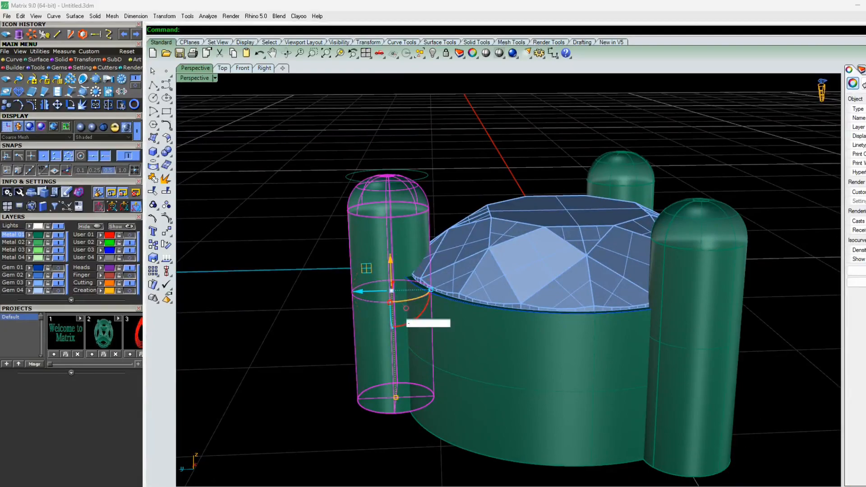
key(Escape)
key(Escape)
right_drag(408, 322, 430, 182)
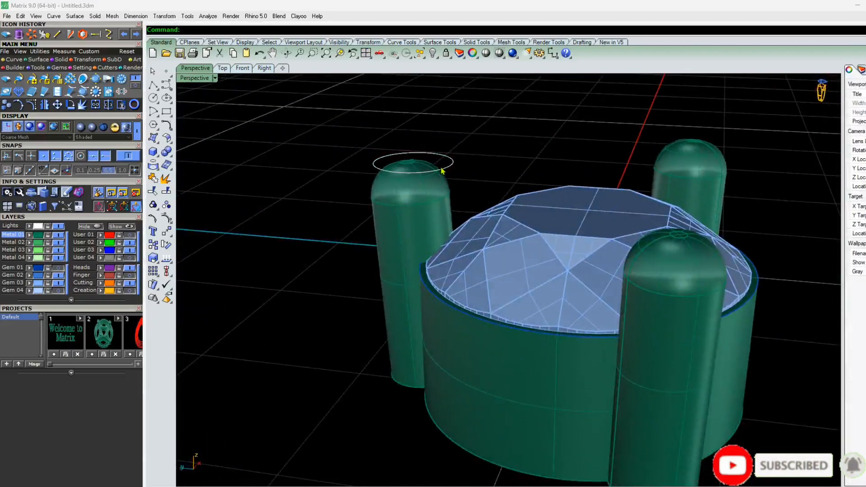
click(451, 174)
key(Escape)
scroll(341, 329, down, 3)
right_drag(340, 328, 488, 282)
scroll(487, 282, up, 3)
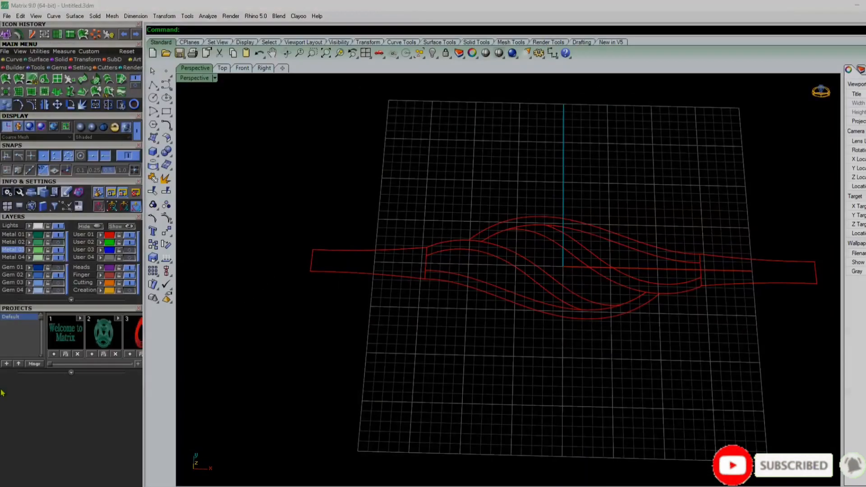
scroll(489, 294, up, 5)
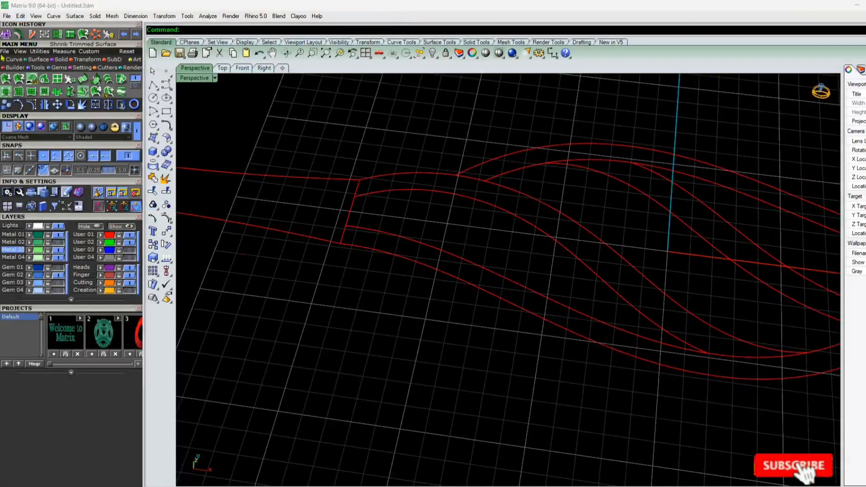
right_drag(252, 206, 364, 271)
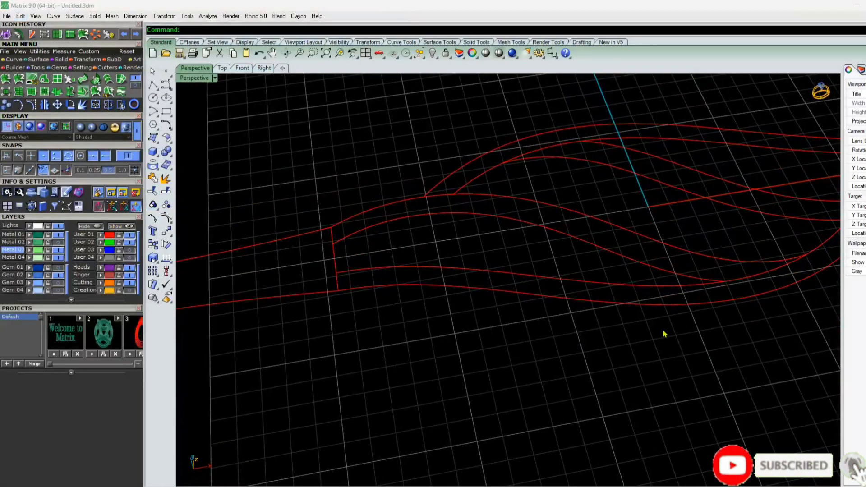
scroll(342, 243, up, 3)
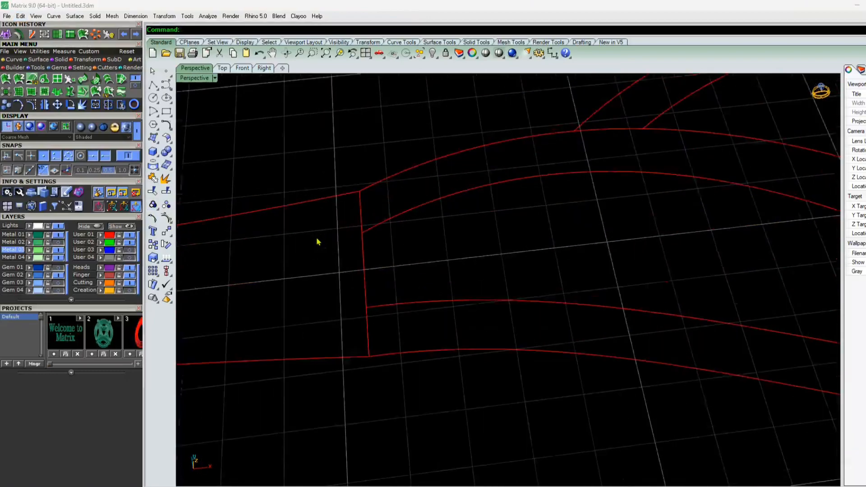
click(361, 218)
right_drag(360, 219, 68, 98)
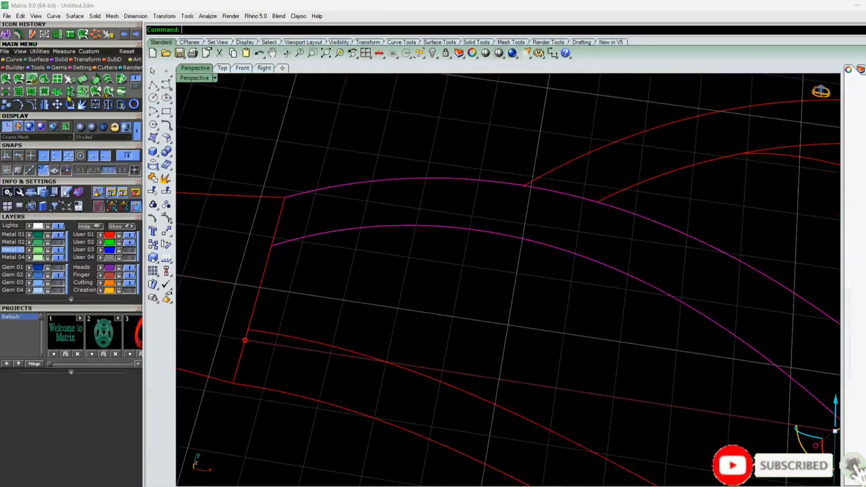
click(82, 37)
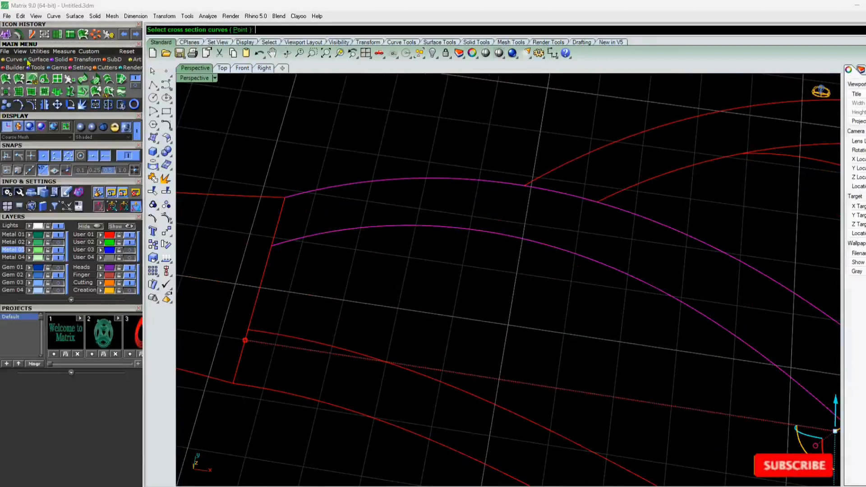
click(275, 230)
scroll(279, 216, down, 5)
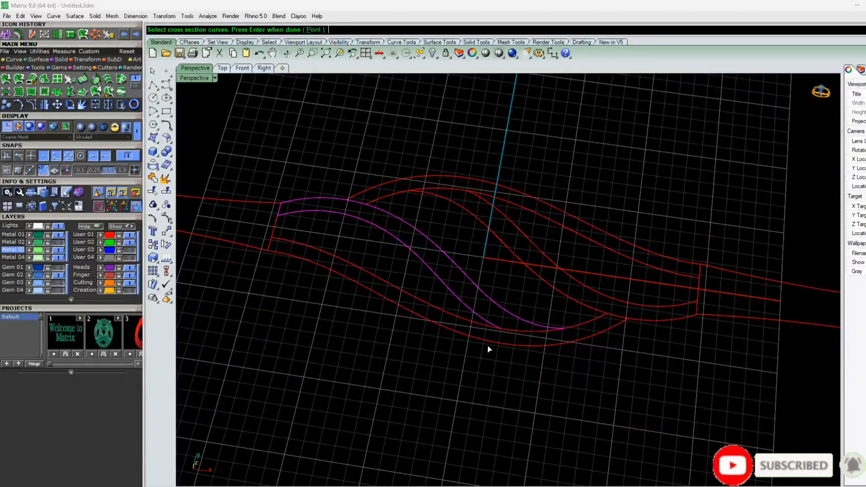
scroll(505, 357, up, 5)
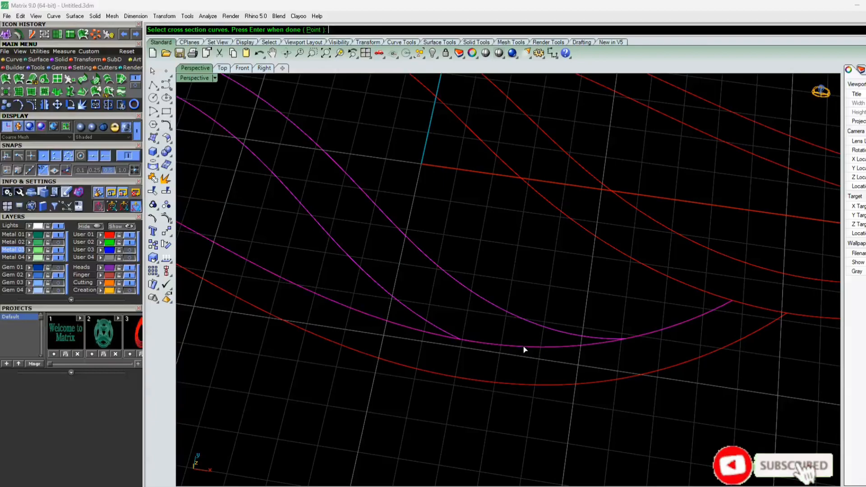
key(Return)
key(Return)
Sweep a surface along the two lowest wave curves as rails, using the straight end line between them as cross section
scroll(456, 345, down, 5)
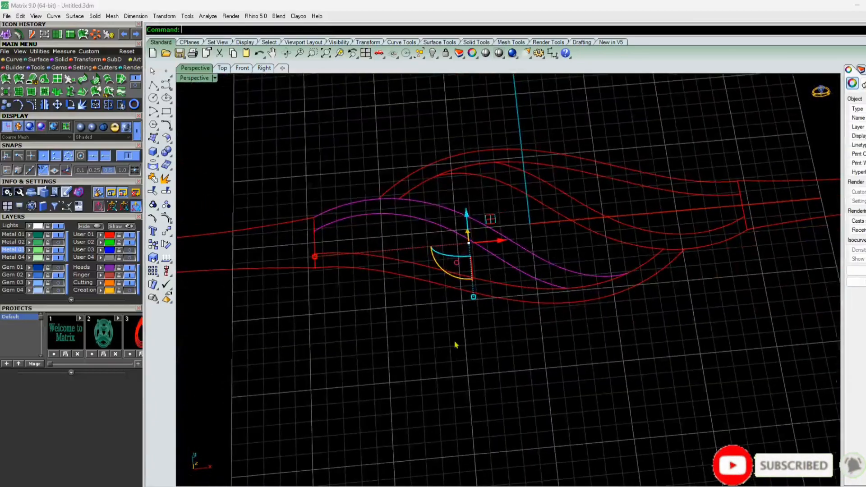
scroll(456, 270, up, 3)
scroll(411, 329, down, 2)
key(Return)
scroll(348, 303, down, 2)
scroll(356, 254, up, 5)
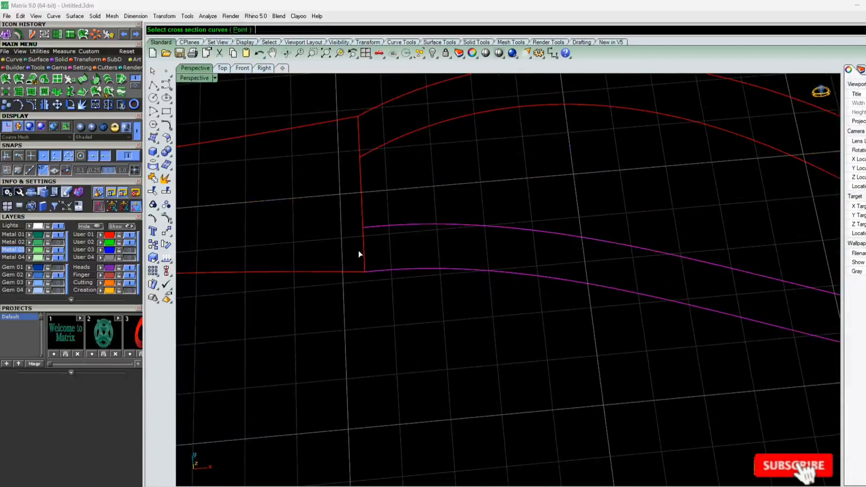
key(Return)
scroll(650, 327, down, 5)
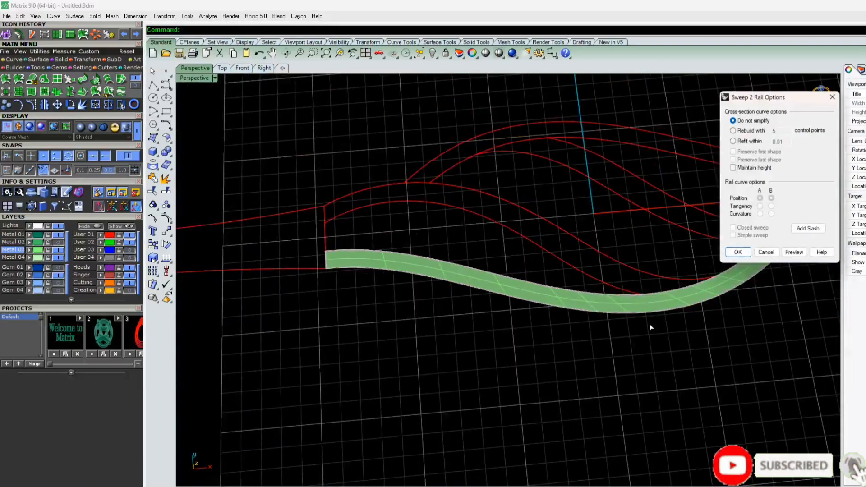
Add two slashes across the lower band's sweep, one near its middle and one close to where the second inner wave curve meets it
click(808, 228)
scroll(605, 316, up, 4)
click(579, 288)
click(579, 317)
scroll(566, 325, down, 6)
right_drag(509, 330, 405, 303)
scroll(600, 357, up, 5)
key(Return)
click(806, 228)
click(640, 372)
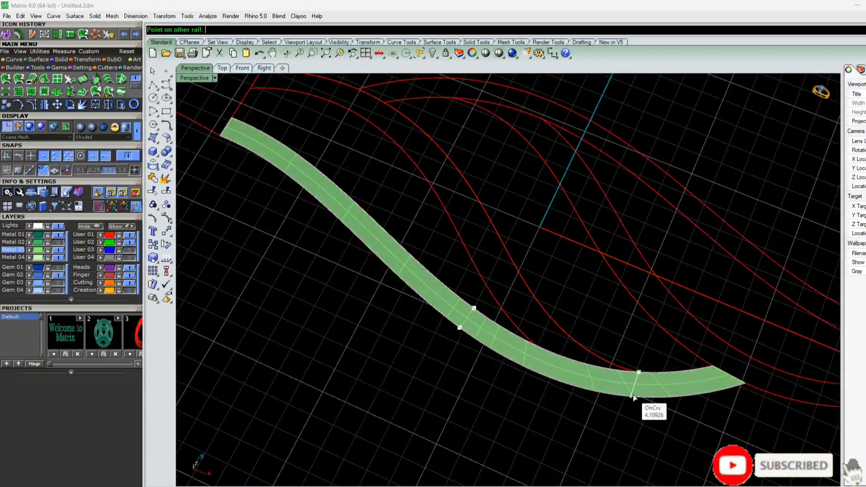
click(642, 398)
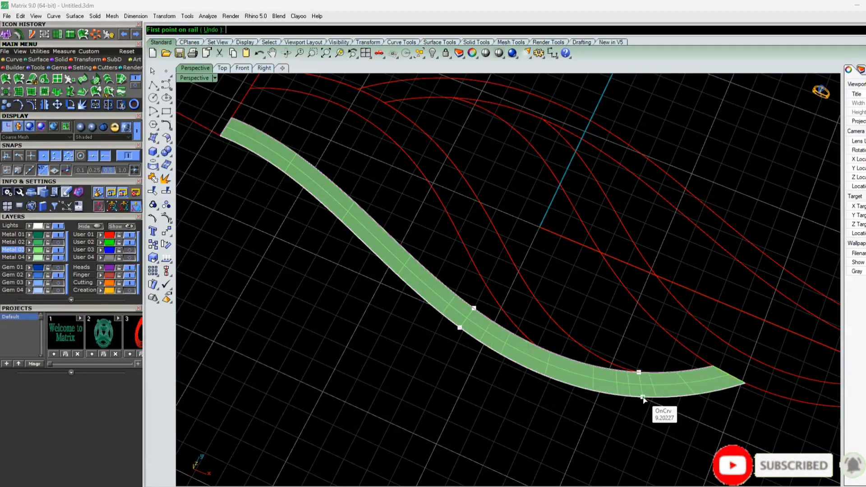
key(Return)
scroll(713, 370, up, 5)
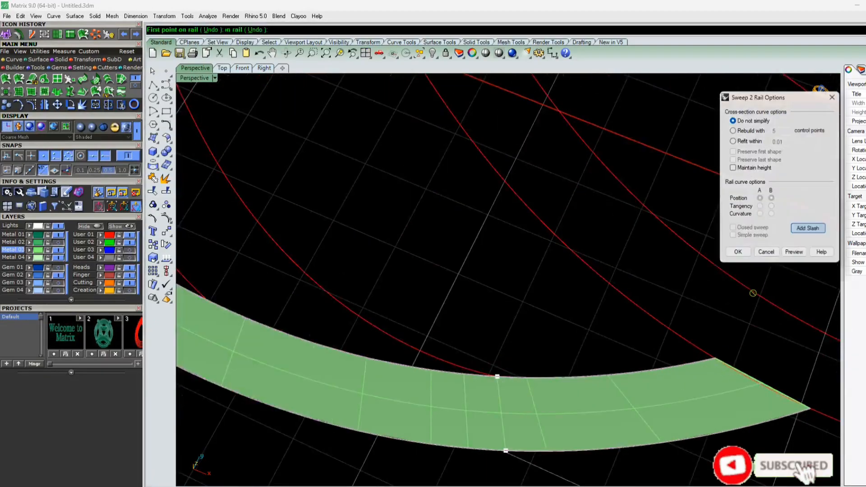
Add a third slash near the pointed end of the lower band and accept the two-rail sweep with cross sections not simplified
click(807, 228)
click(701, 361)
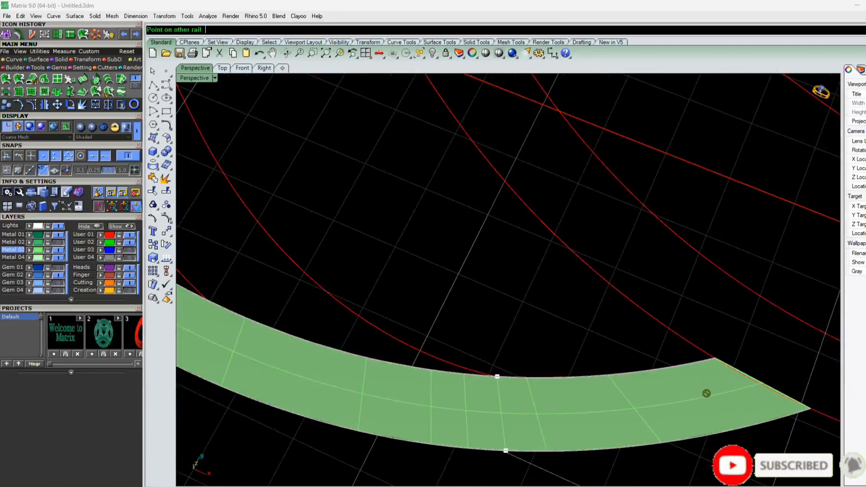
click(720, 433)
key(Return)
click(738, 251)
scroll(754, 347, down, 8)
right_drag(722, 352, 386, 313)
scroll(467, 245, up, 5)
scroll(386, 313, down, 9)
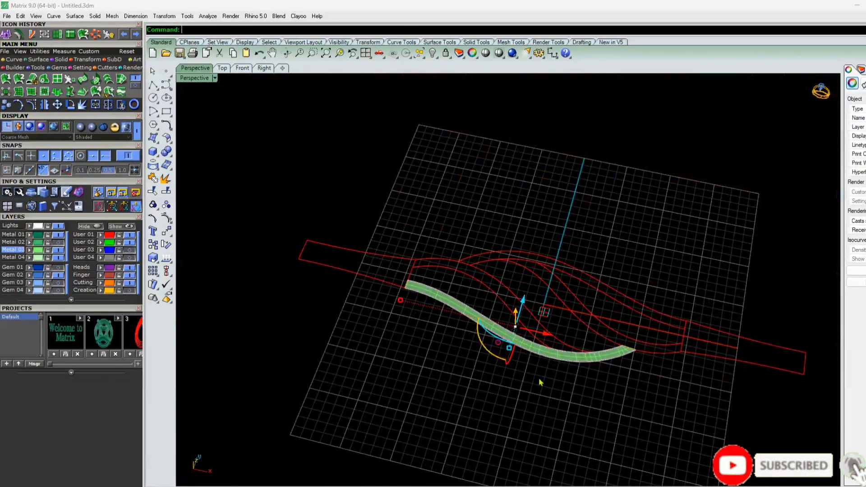
key(Escape)
Split the upper rail curve of the lower band at the inner wave curves that meet it
scroll(561, 381, up, 10)
click(529, 231)
click(547, 247)
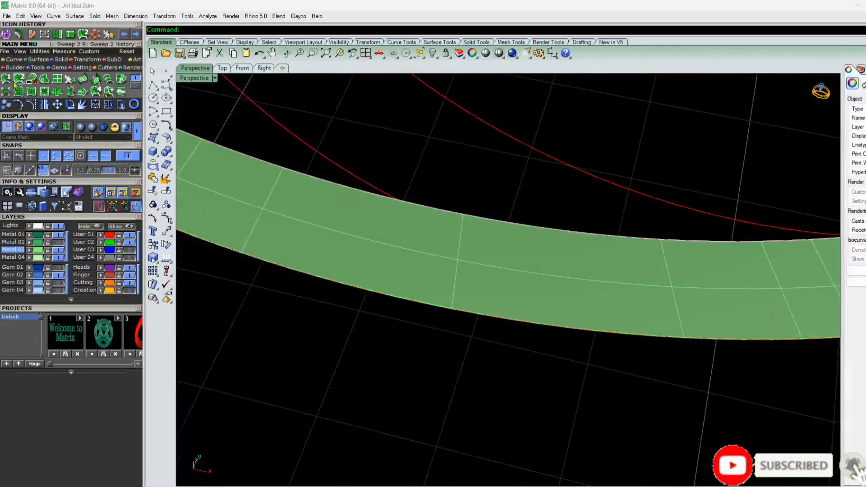
click(108, 104)
click(384, 192)
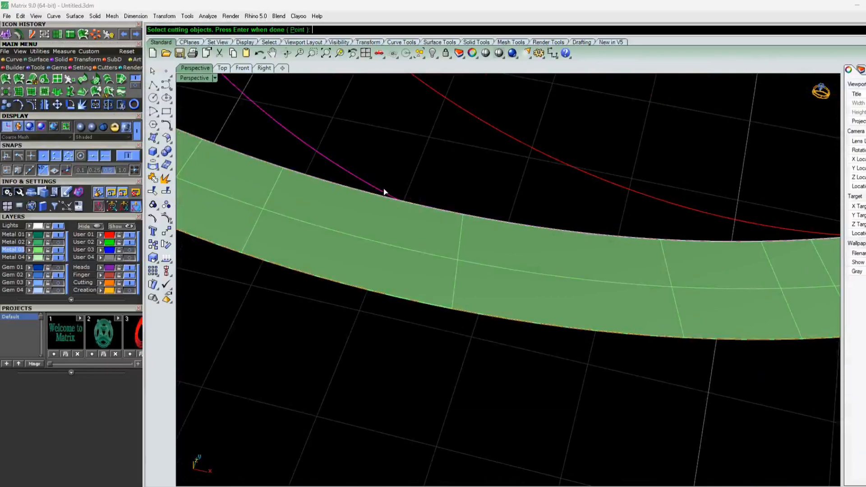
key(Return)
click(488, 220)
click(515, 244)
Sweep a second band along the two inner wave curves, using the straight end line and the split rail segment as cross sections
scroll(537, 216, down, 12)
right_drag(429, 280, 518, 344)
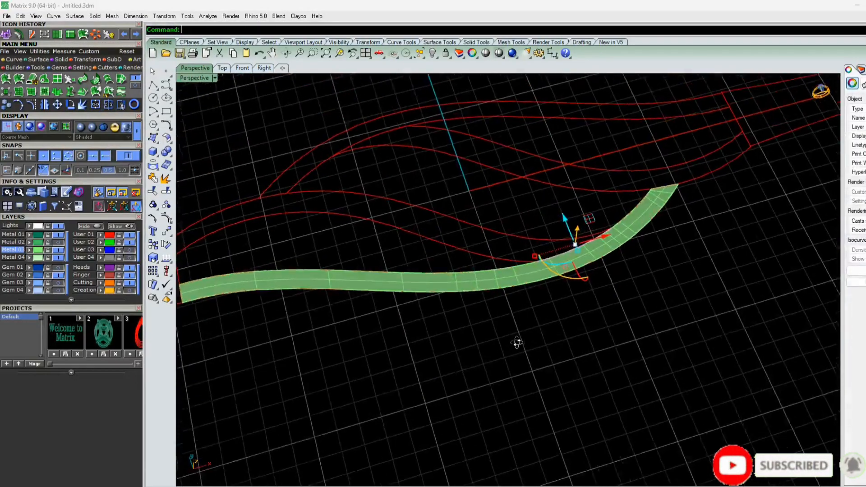
scroll(411, 247, up, 6)
drag(491, 160, 477, 234)
scroll(485, 221, down, 8)
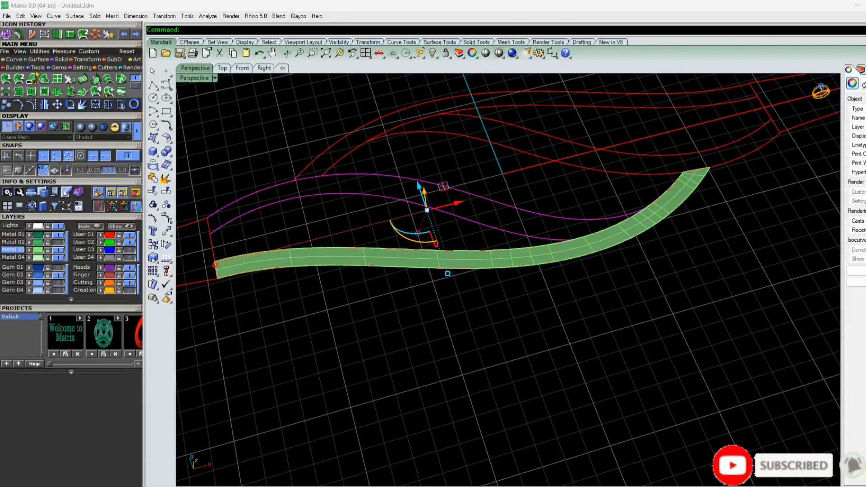
click(44, 35)
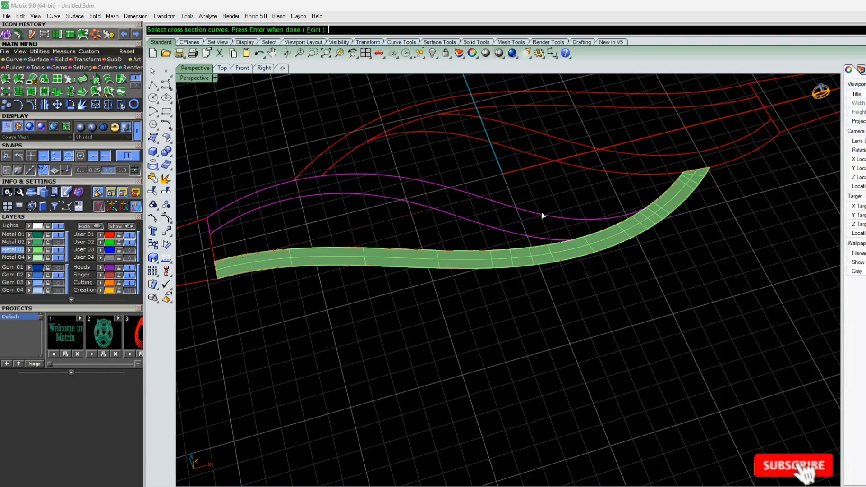
scroll(619, 230, up, 4)
right_click(614, 219)
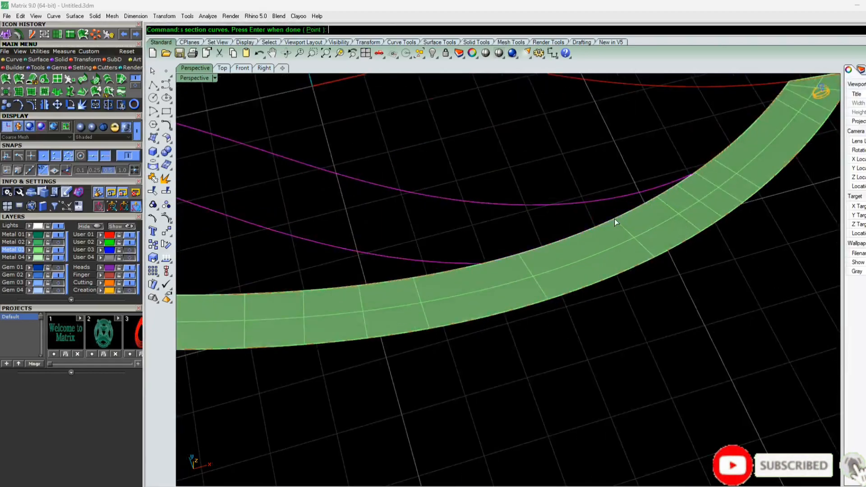
right_click(614, 219)
Add slashes between the second band's rails close to the point where its lower rail meets the lower band
click(807, 229)
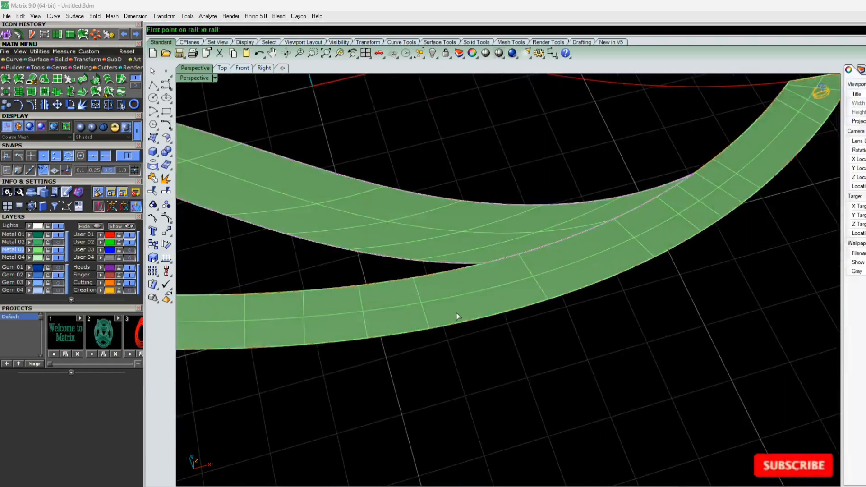
click(476, 264)
click(484, 204)
scroll(543, 206, down, 1)
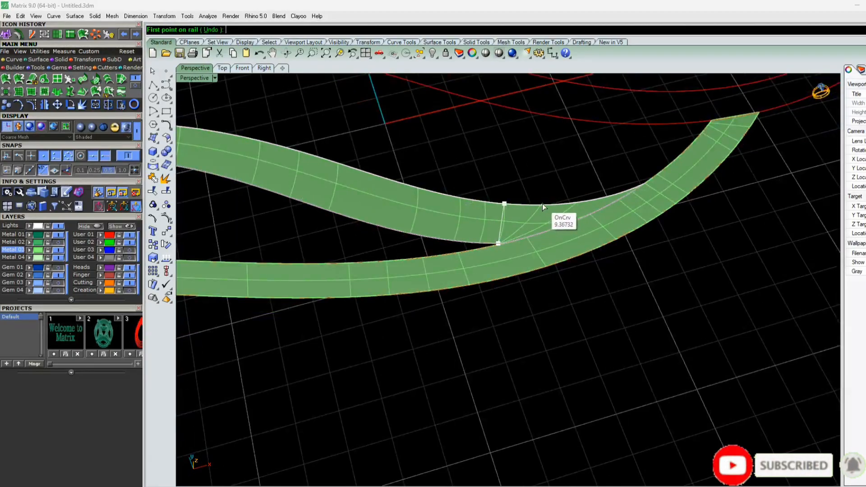
scroll(509, 245, up, 7)
right_click(510, 245)
click(807, 230)
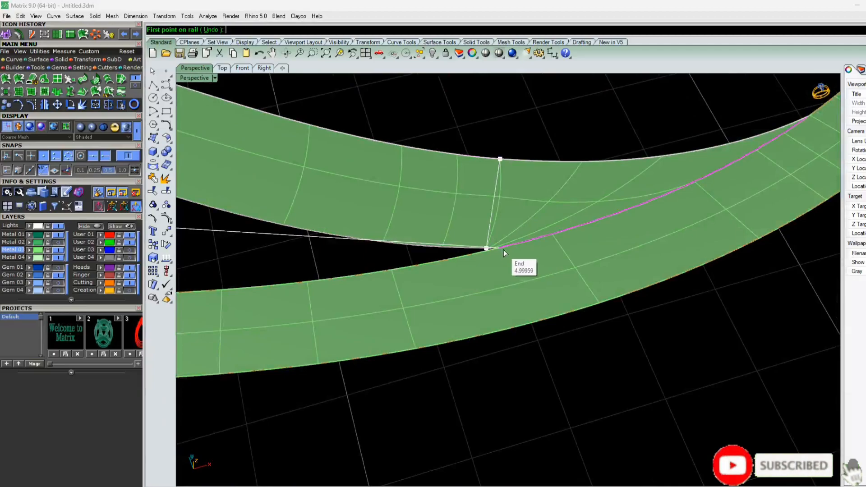
click(512, 247)
scroll(603, 163, down, 3)
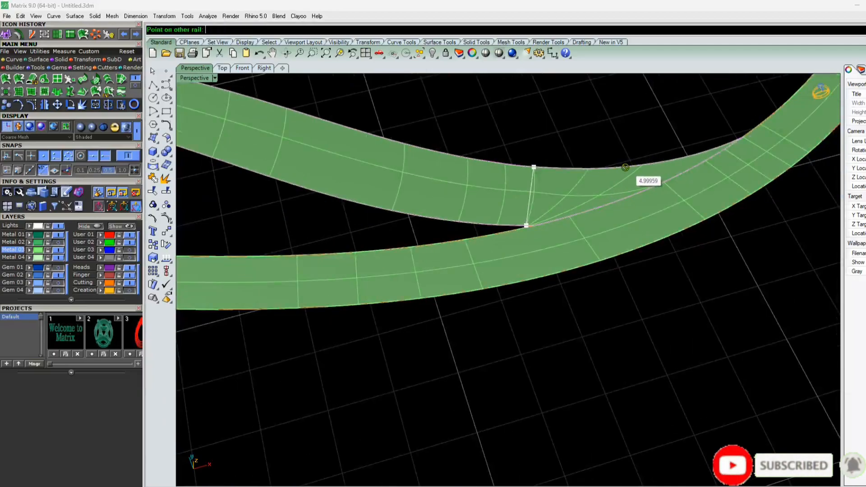
click(519, 166)
right_click(562, 231)
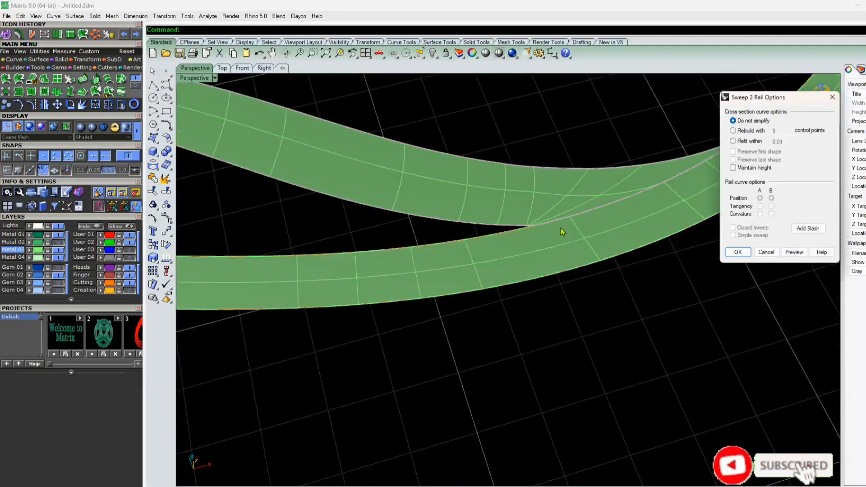
Add another slash between the second band's rails near their junction with the lower band and accept the two-rail sweep
click(798, 232)
scroll(489, 342, down, 4)
scroll(370, 299, up, 1)
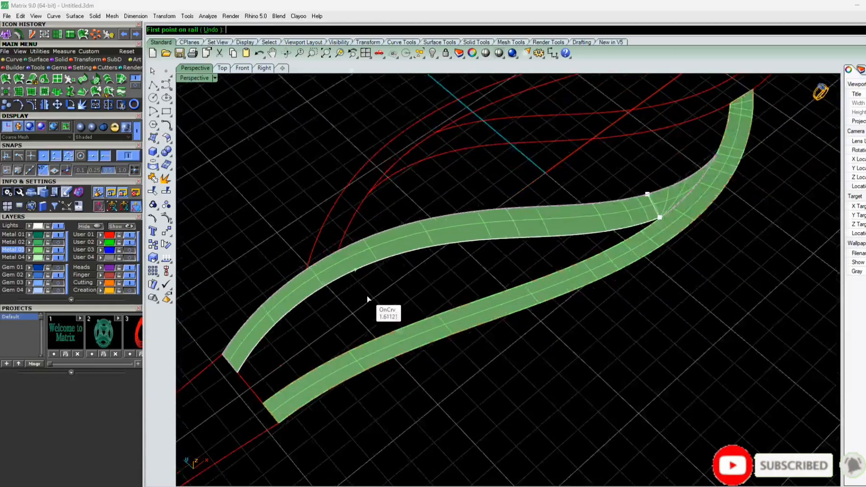
right_drag(506, 323, 596, 326)
right_drag(239, 245, 264, 245)
scroll(266, 248, up, 8)
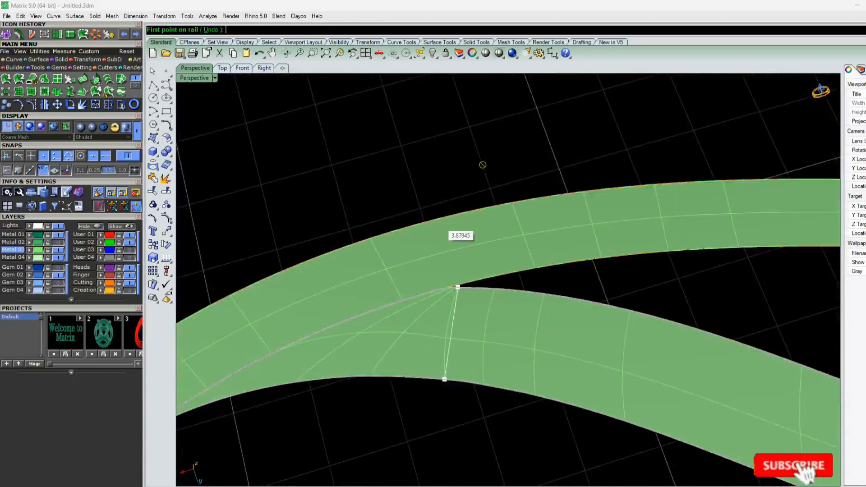
scroll(481, 165, down, 4)
scroll(423, 274, up, 5)
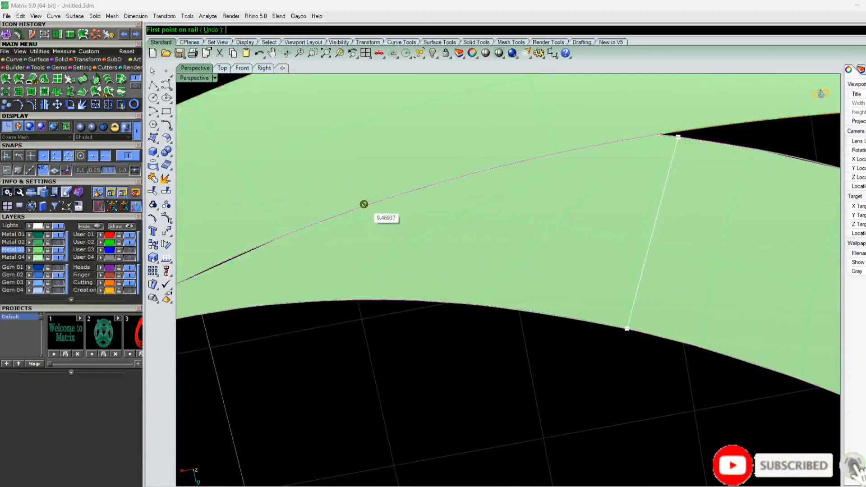
click(356, 296)
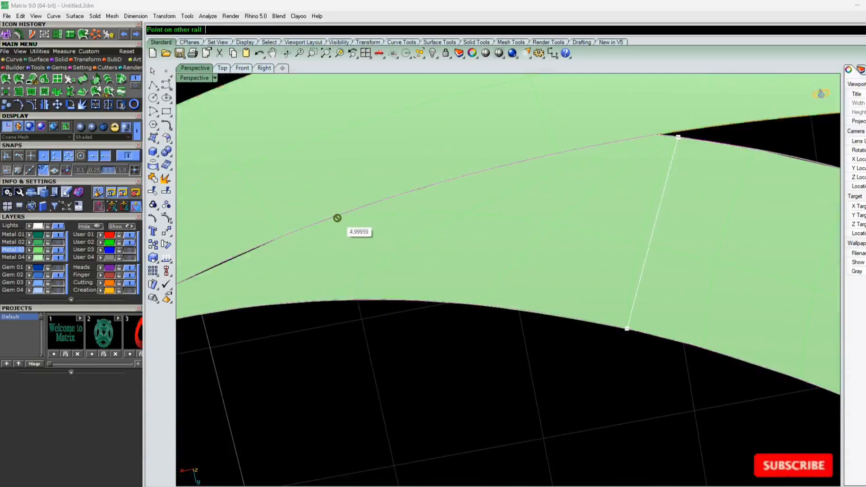
click(661, 135)
scroll(532, 216, down, 5)
key(Return)
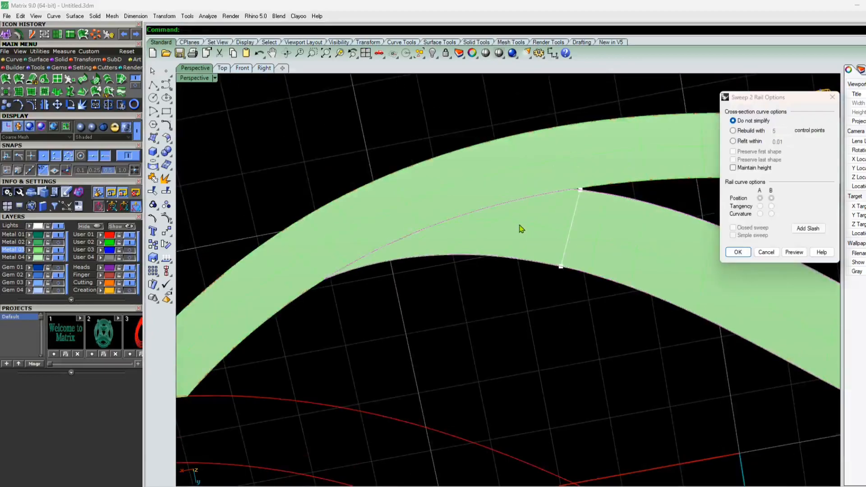
key(Return)
Examine the two swept bands along their length, from the crossing to the straight end line
right_drag(483, 234, 393, 203)
scroll(495, 186, up, 7)
scroll(392, 203, down, 7)
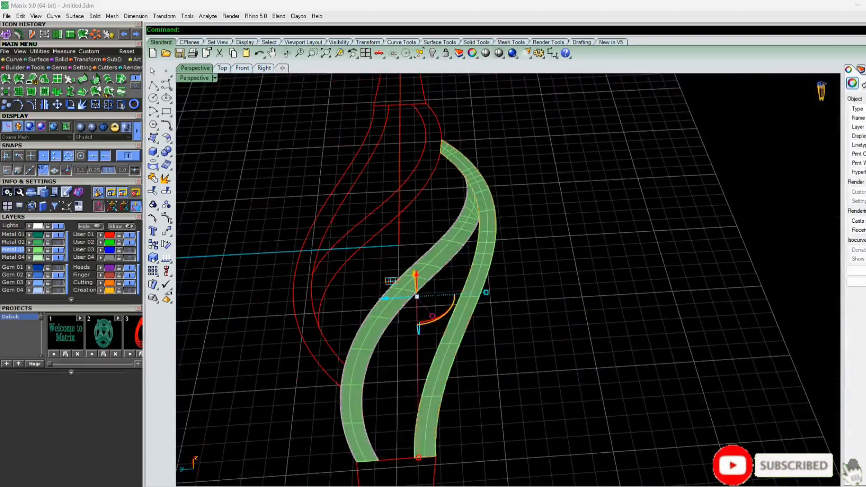
scroll(495, 212, down, 7)
right_drag(370, 266, 477, 205)
scroll(473, 221, up, 6)
scroll(477, 206, down, 6)
scroll(477, 270, up, 9)
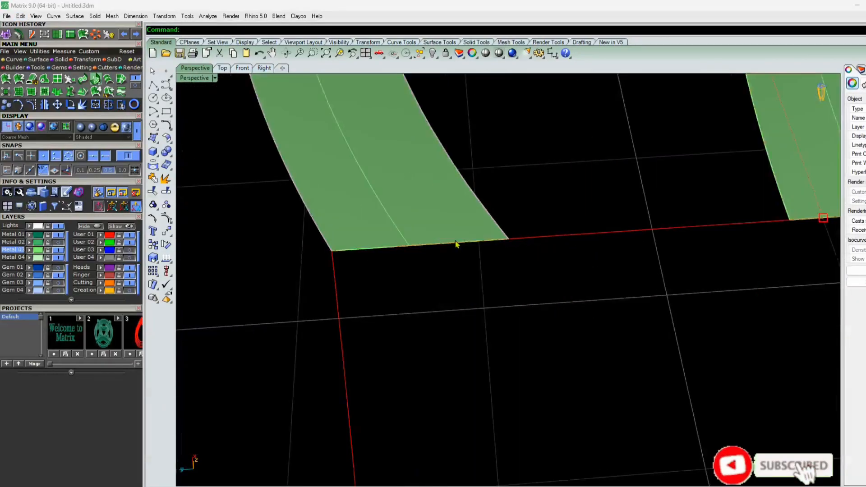
click(457, 244)
click(528, 242)
shift+click(474, 242)
click(509, 264)
scroll(434, 259, down, 8)
scroll(611, 227, up, 9)
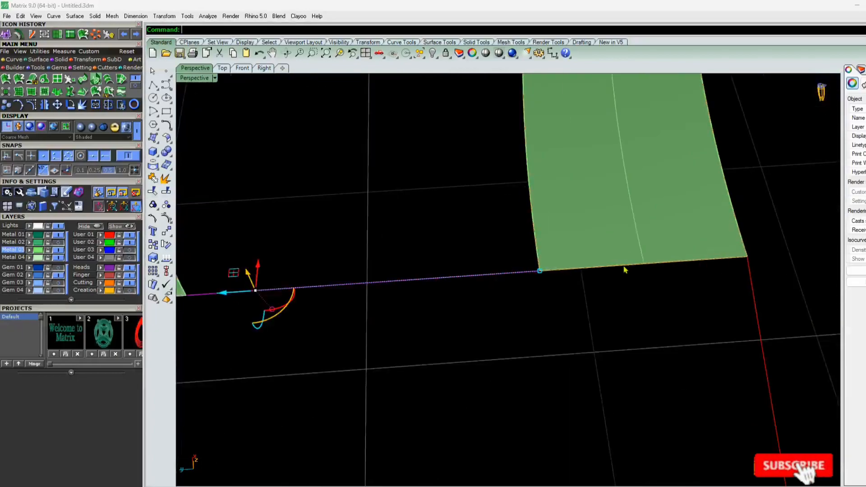
shift+click(625, 267)
click(648, 290)
scroll(599, 171, down, 8)
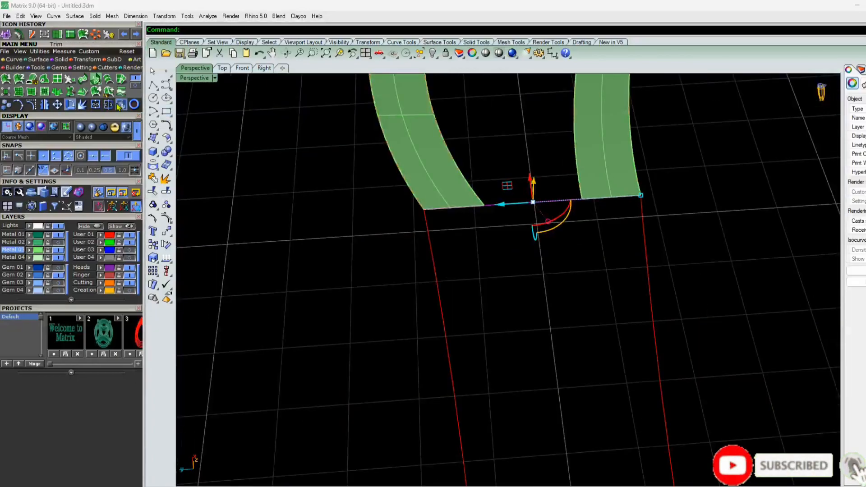
right_click(515, 266)
scroll(515, 266, down, 6)
right_drag(515, 266, 519, 295)
scroll(519, 295, up, 6)
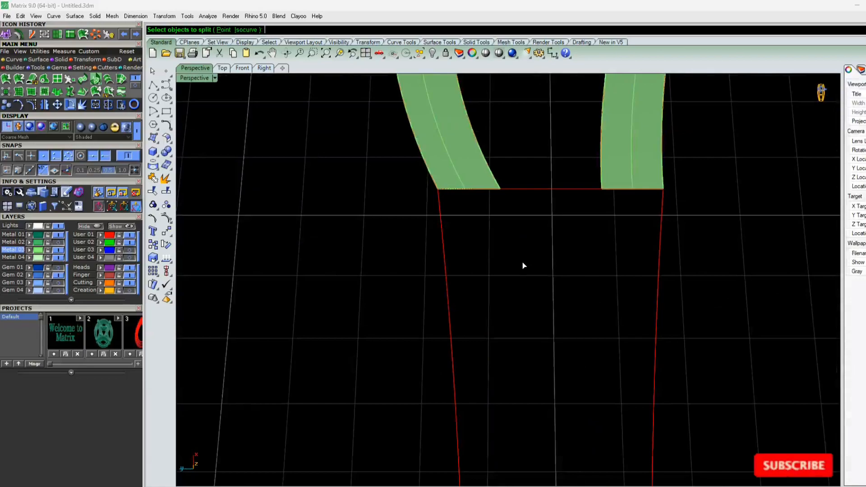
click(539, 189)
scroll(529, 183, up, 4)
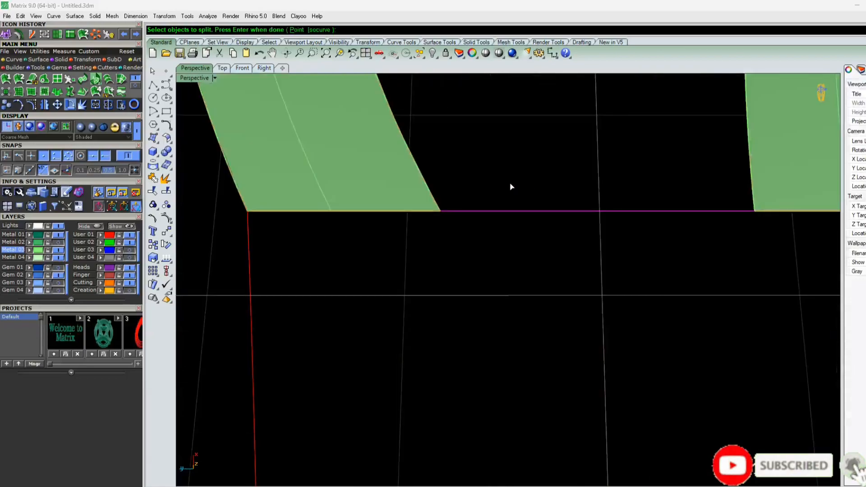
right_click(511, 186)
Join the three straight line segments along the open ends of the two bands into a single line
click(417, 221)
click(440, 235)
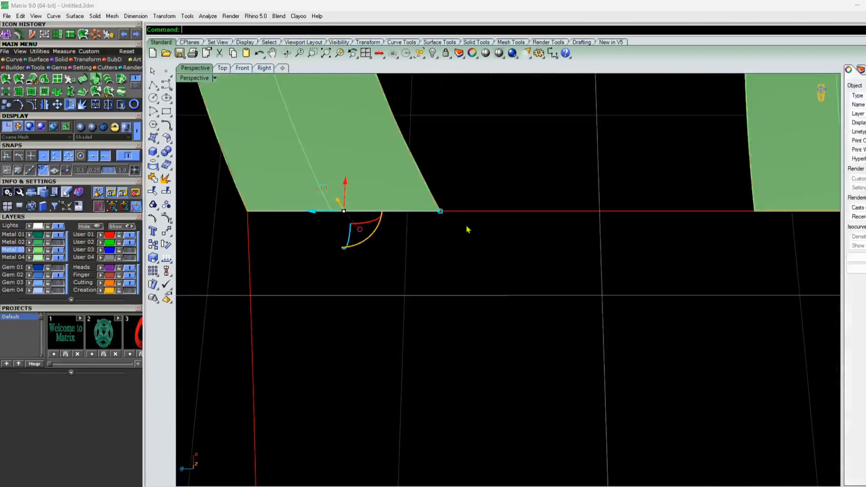
shift+click(506, 211)
scroll(408, 223, down, 8)
scroll(530, 225, up, 8)
shift+click(655, 205)
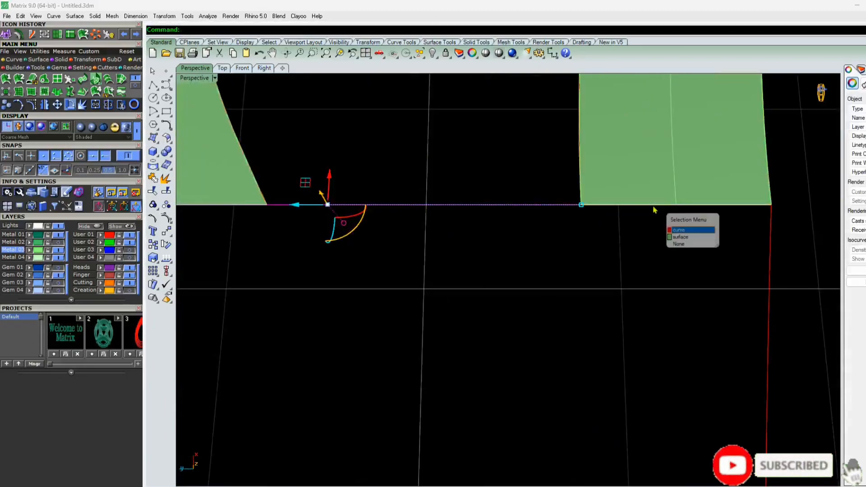
click(681, 230)
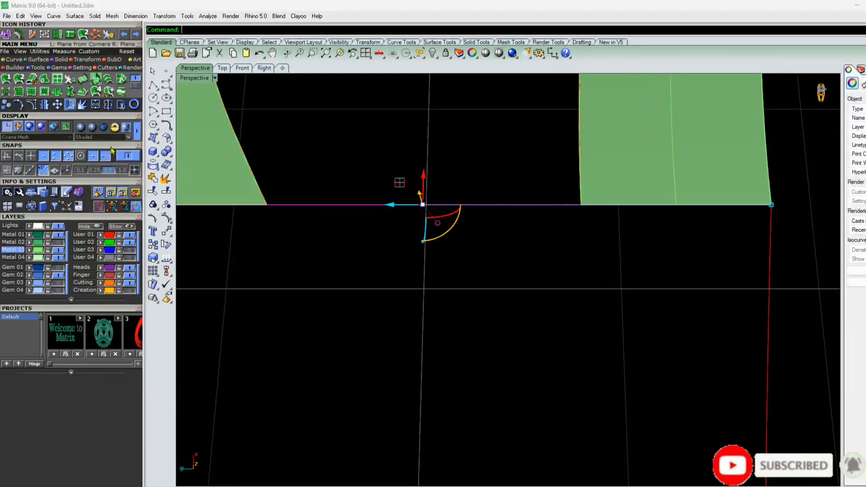
scroll(426, 212, down, 5)
click(430, 215)
key(Escape)
click(441, 212)
scroll(455, 171, down, 8)
drag(553, 239, 230, 297)
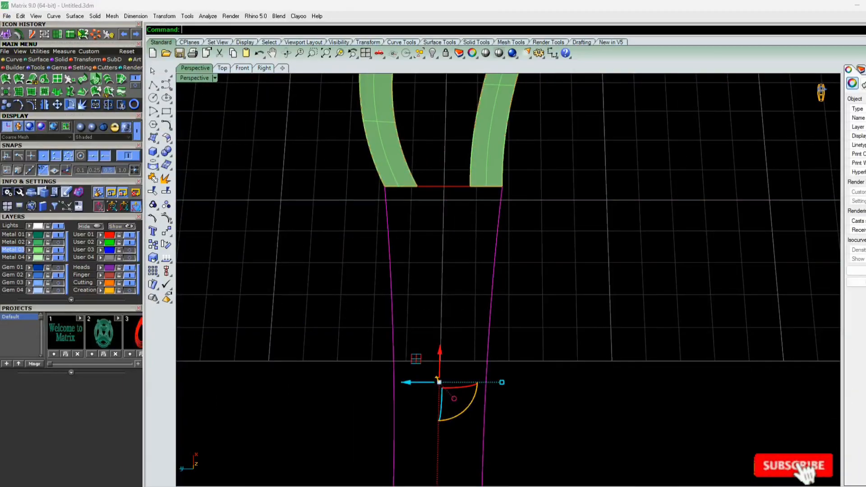
click(82, 34)
scroll(471, 139, down, 8)
scroll(446, 322, up, 8)
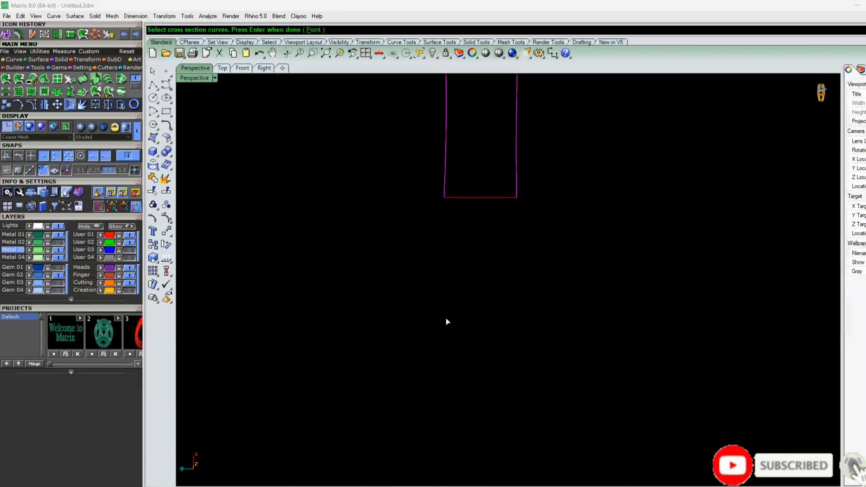
scroll(419, 356, down, 5)
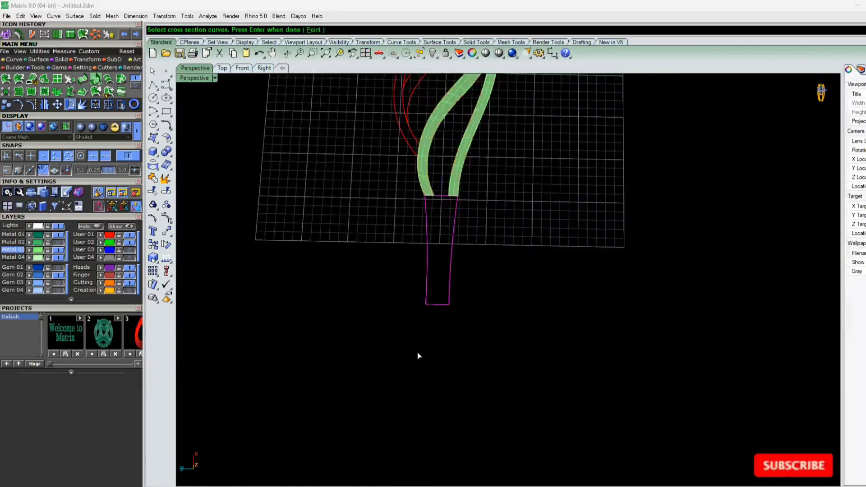
scroll(418, 357, up, 3)
key(Escape)
Turn on the control points of the shank side curve that continues from the second band, at its free end
scroll(454, 287, up, 3)
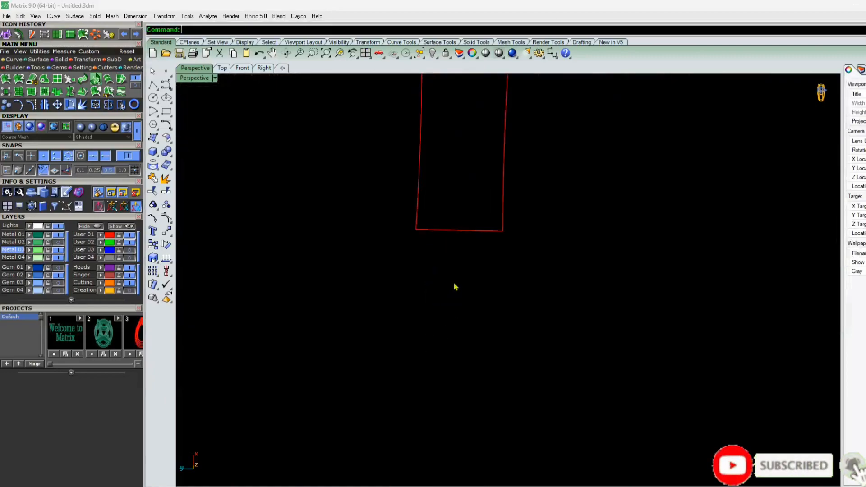
scroll(422, 361, down, 3)
scroll(453, 313, up, 4)
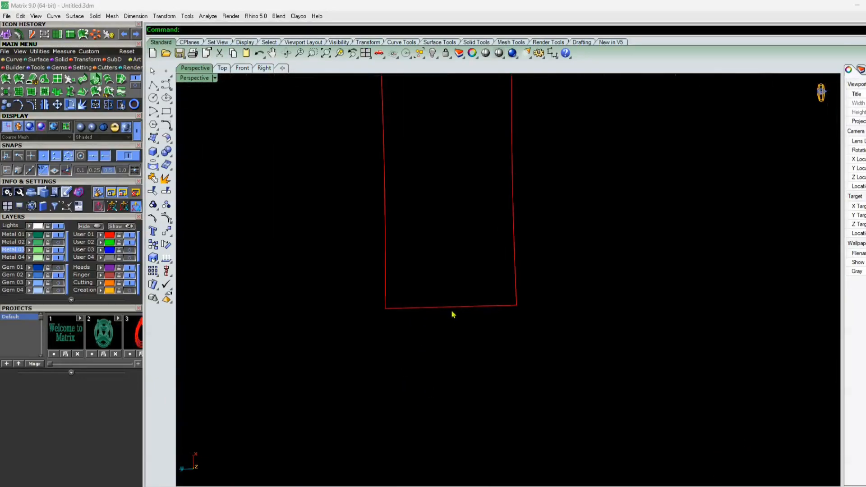
click(387, 308)
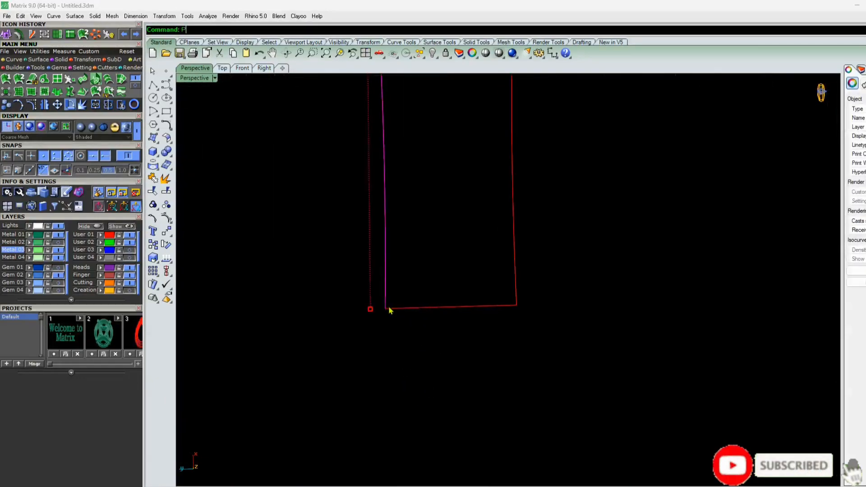
key(Escape)
scroll(388, 316, up, 3)
click(385, 302)
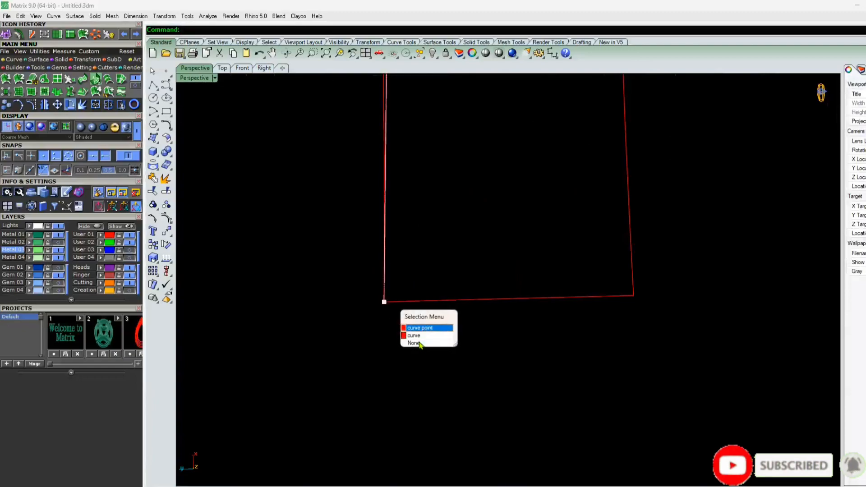
click(397, 351)
scroll(407, 356, down, 8)
scroll(405, 359, up, 2)
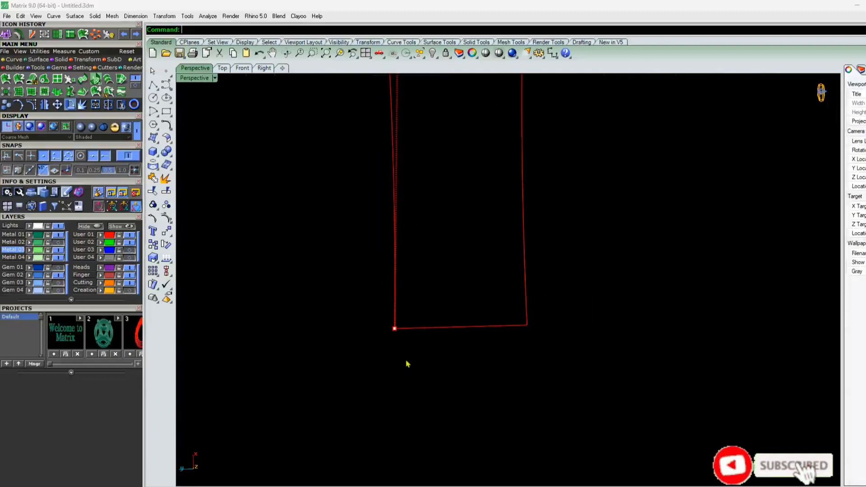
Try moving the free end of the shank side curve, then undo the move
scroll(382, 393, down, 4)
scroll(382, 373, up, 6)
drag(399, 319, 396, 317)
key(ctrl+z)
Move the end control point of the shank side curve slightly inward along the end line to narrow the shank
click(397, 333)
click(398, 334)
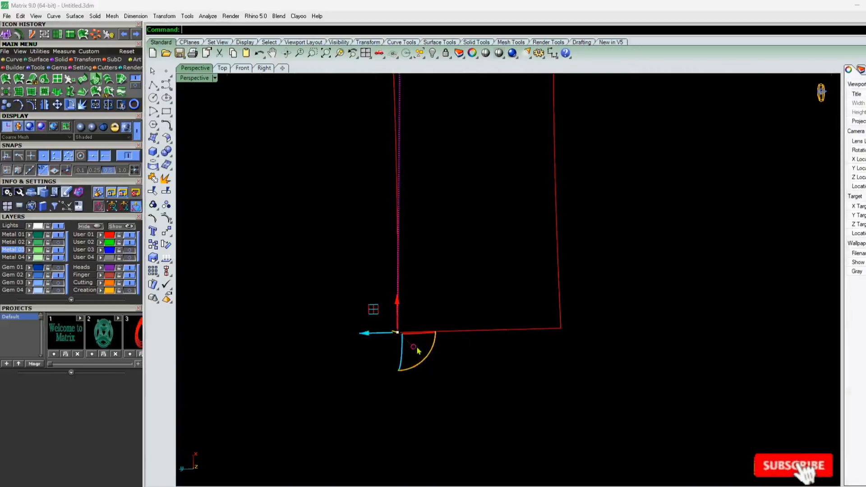
mouse_move(368, 338)
mouse_down()
mouse_move(391, 338)
mouse_move(382, 338)
mouse_up()
scroll(401, 375, down, 5)
key(Escape)
scroll(470, 349, up, 3)
click(472, 351)
scroll(451, 347, down, 5)
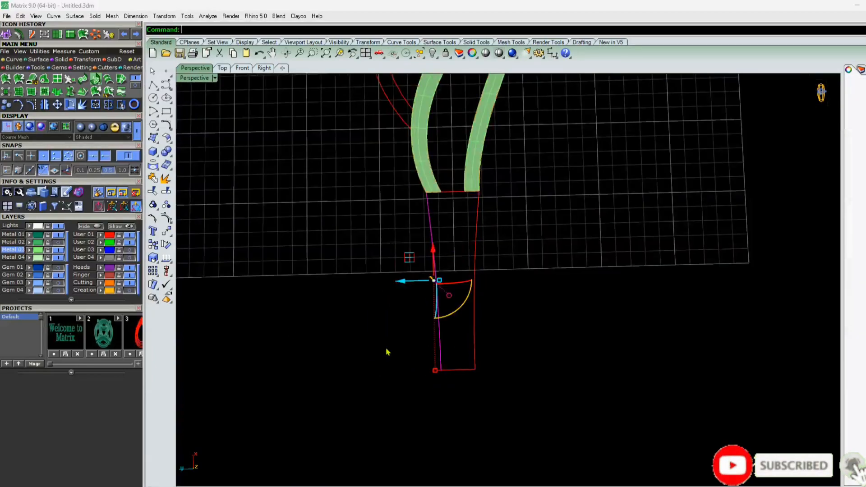
Mirror a copy of the adjusted shank side curve across the horizontal axis through the origin in the Top view
click(222, 70)
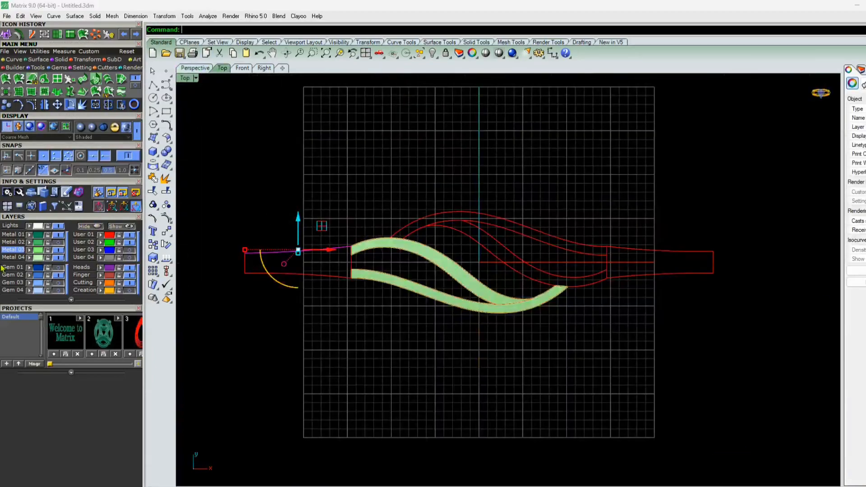
click(46, 107)
click(479, 262)
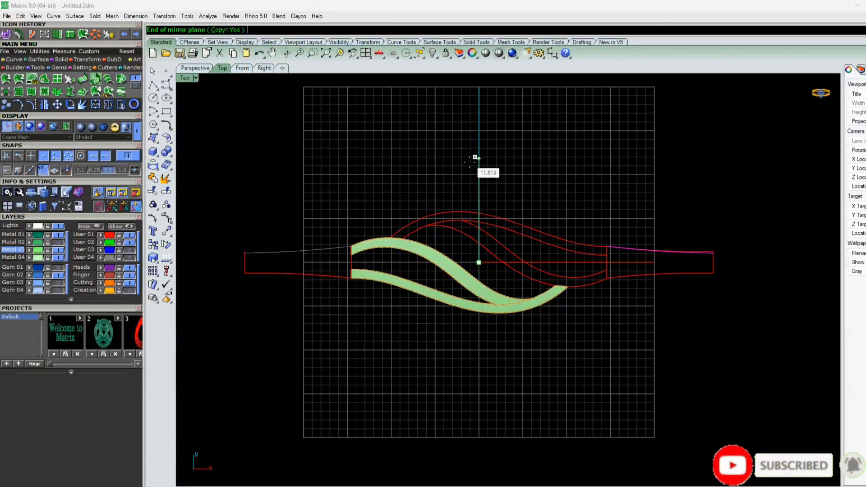
click(756, 262)
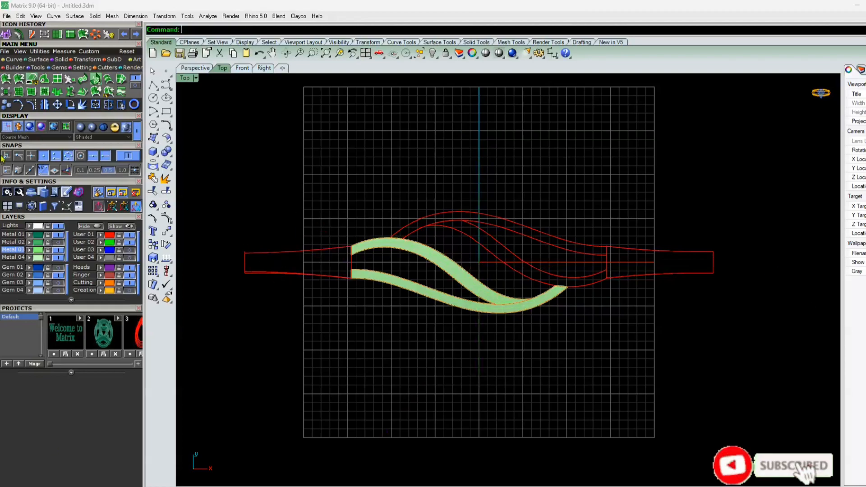
Delete the original side curve on the opposite edge of the shank in the Perspective view
click(190, 68)
right_drag(263, 144, 476, 354)
click(473, 354)
scroll(500, 332, down, 7)
key(Delete)
Trim the overhanging pieces of the shank's end line outside the two side curves
drag(573, 316, 420, 397)
scroll(420, 378, up, 5)
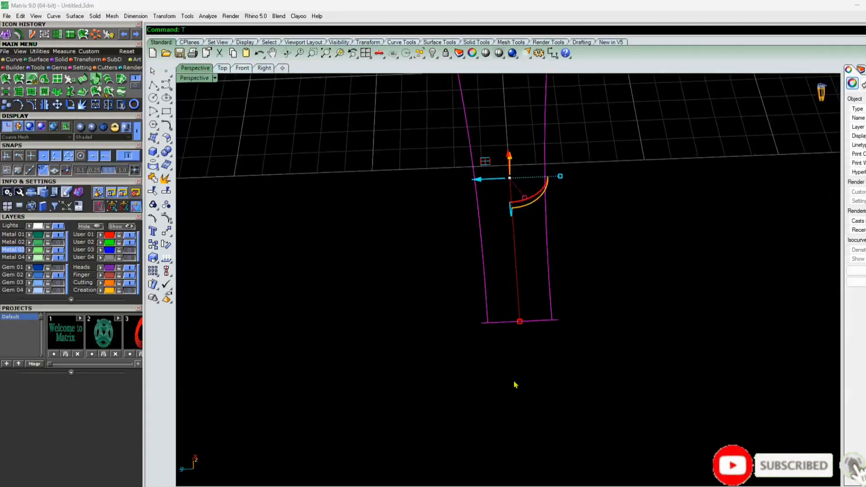
scroll(515, 382, up, 5)
text(rim)
key(Return)
click(434, 227)
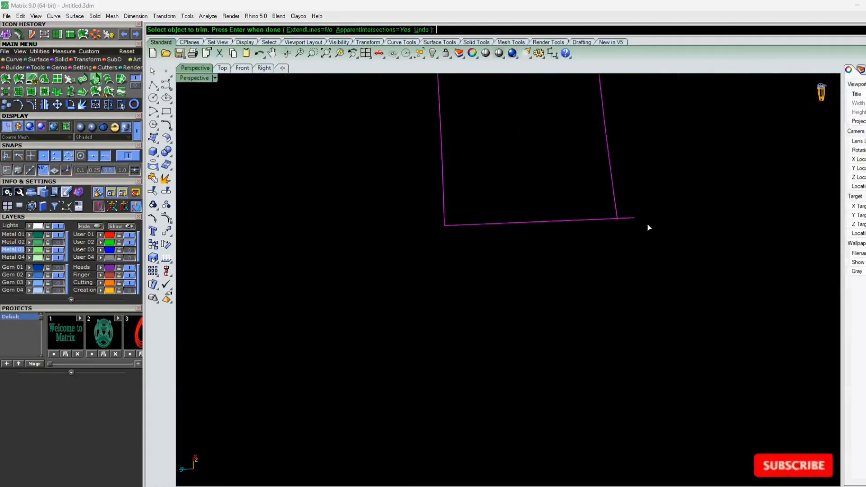
scroll(489, 365, down, 3)
key(Return)
scroll(495, 380, down, 5)
key(Escape)
Sweep the shank surface along the two side curves, using the joined line and the short end line as cross sections
scroll(527, 267, up, 3)
drag(528, 270, 366, 286)
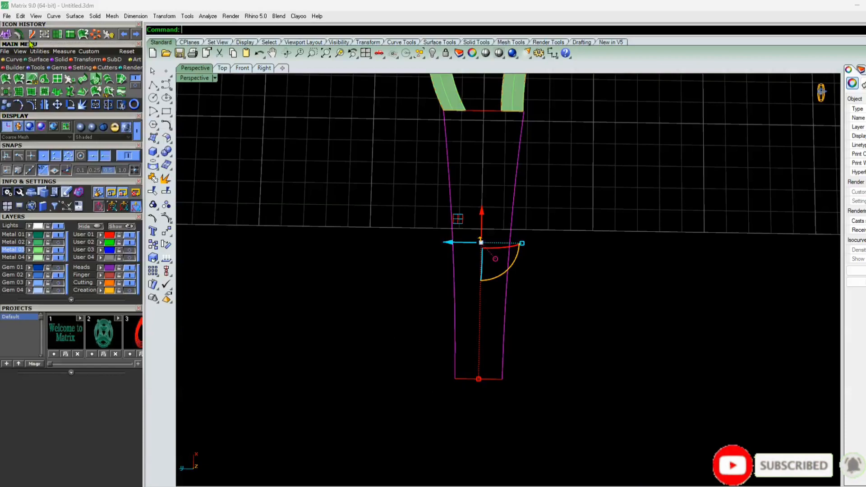
click(85, 34)
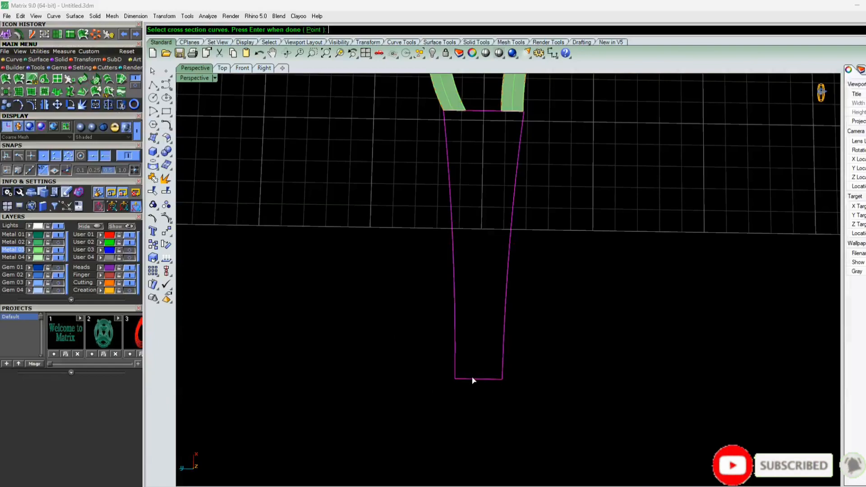
key(Return)
key(Return)
scroll(540, 319, down, 9)
right_drag(540, 318, 312, 318)
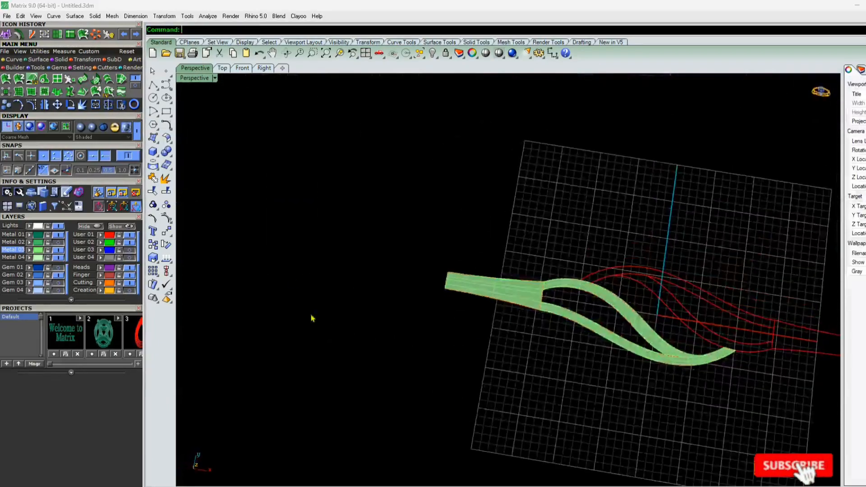
Hide the red construction curves and rotate a copy of the shank and wave band surfaces 180 degrees about the origin in the Top view
key(ctrl+F1)
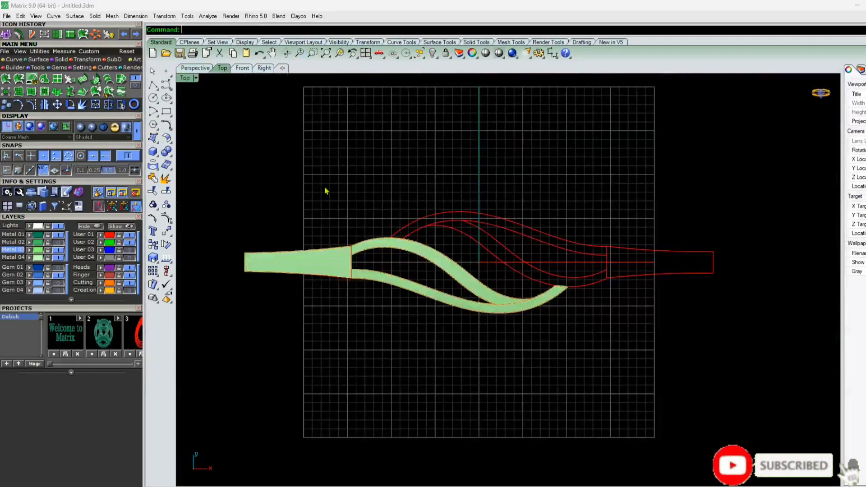
click(290, 265)
shift+click(435, 292)
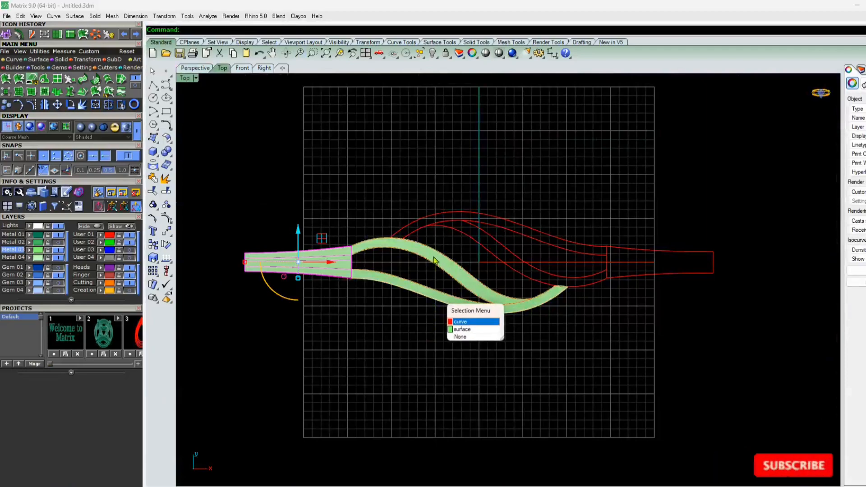
click(455, 323)
shift+click(417, 292)
click(130, 235)
click(108, 104)
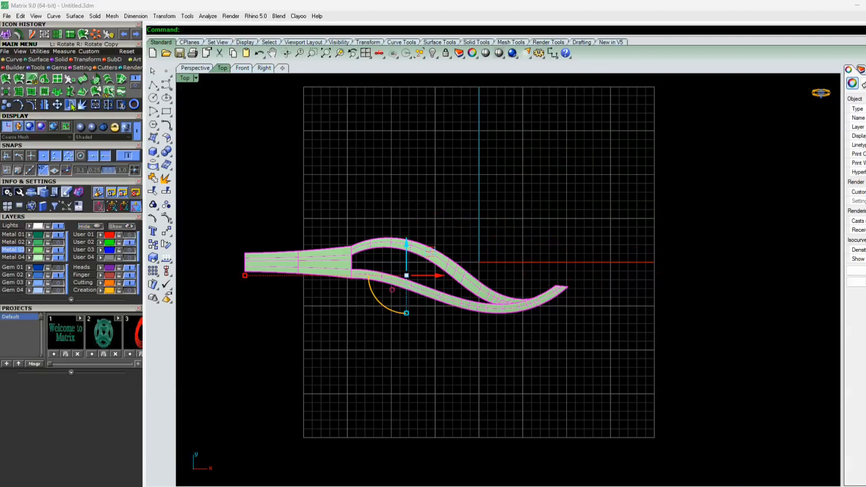
text(0)
key(Return)
click(479, 428)
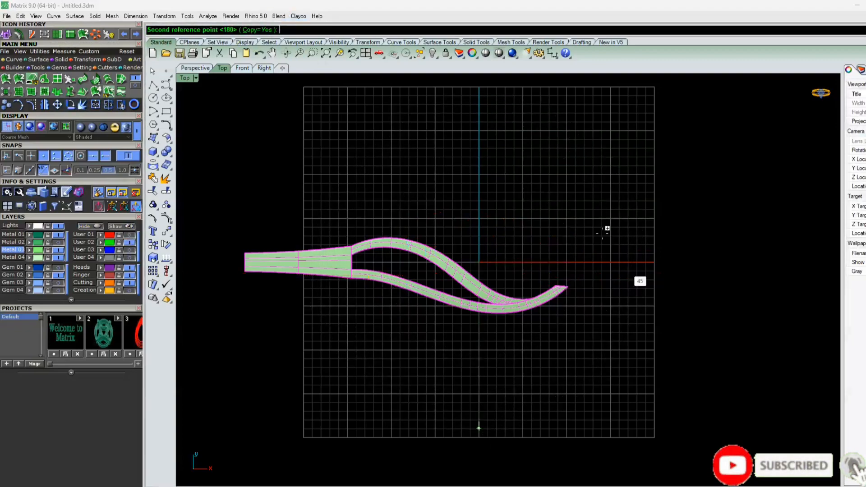
click(479, 118)
key(Return)
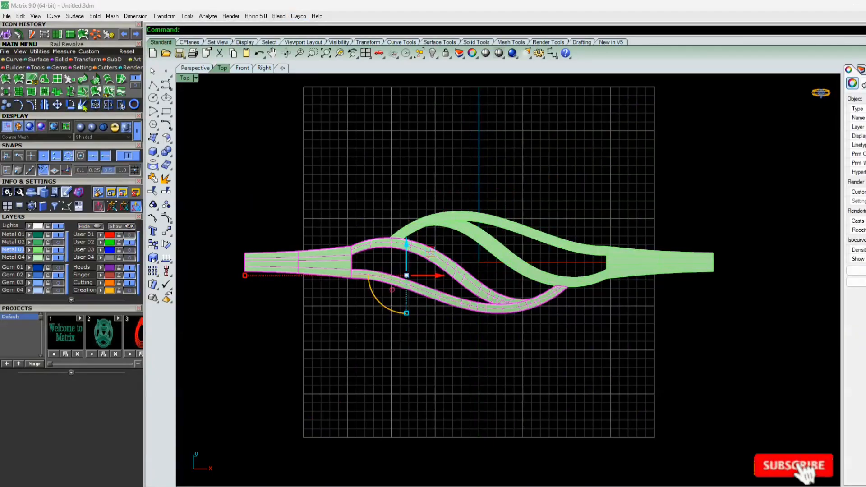
Select all the shank and wave band surfaces in the Perspective view and group them
click(195, 68)
right_drag(361, 304, 412, 309)
scroll(411, 309, up, 5)
scroll(445, 310, down, 3)
scroll(444, 310, up, 5)
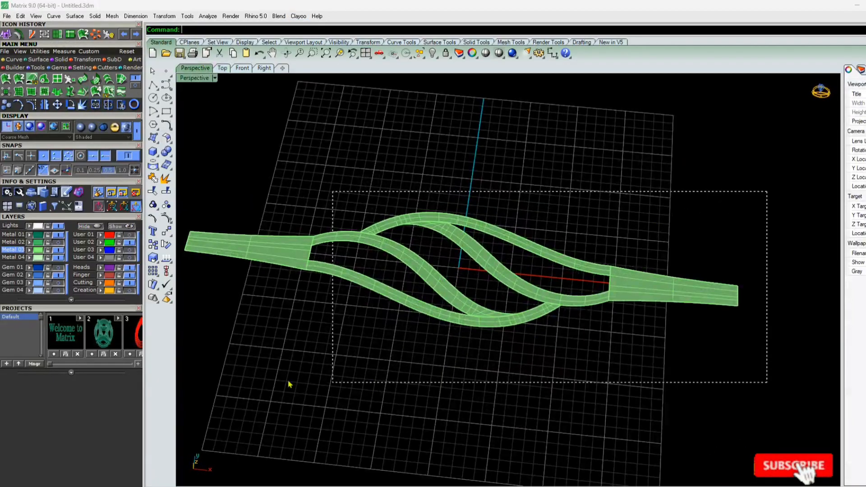
drag(290, 385, 290, 384)
scroll(447, 268, down, 3)
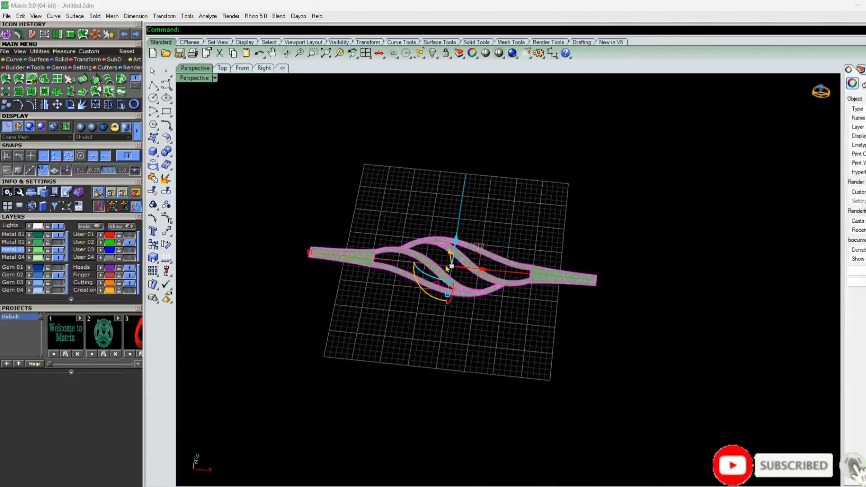
right_drag(453, 309, 427, 257)
scroll(469, 277, up, 3)
scroll(489, 193, down, 2)
key(Escape)
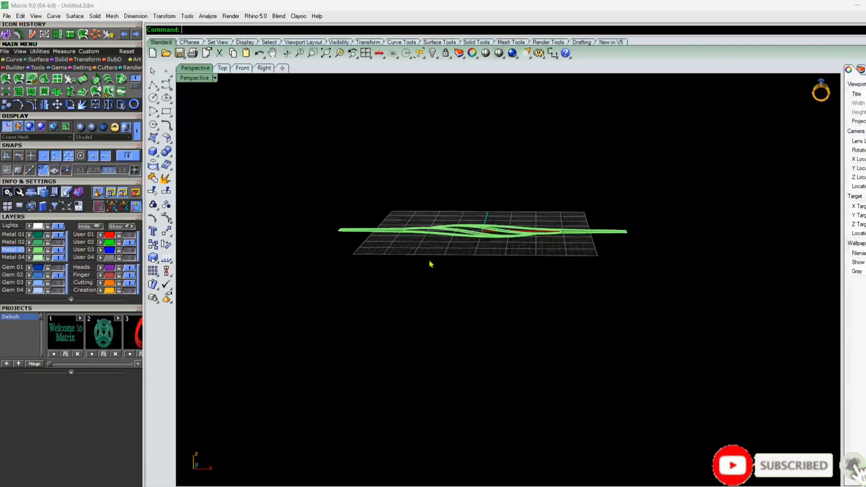
Show the ring-size circles and straight guide lines around the flat band layout
scroll(427, 257, up, 3)
right_drag(379, 315, 377, 290)
scroll(441, 228, up, 3)
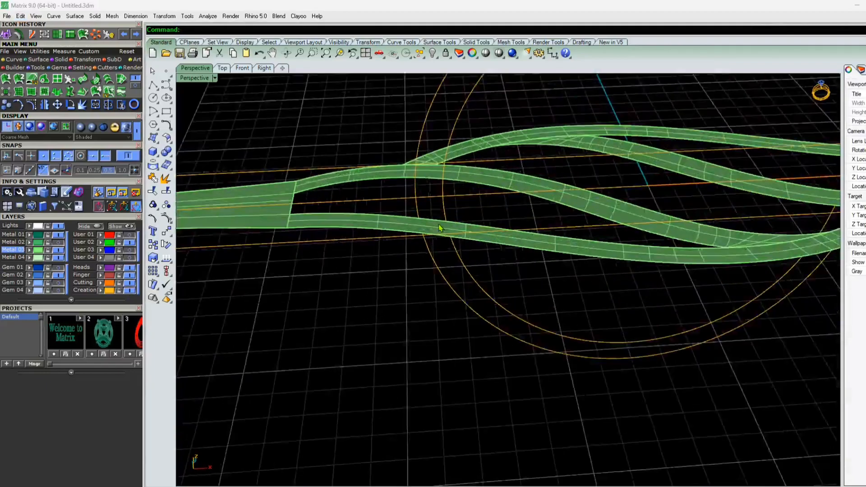
scroll(391, 205, down, 3)
right_drag(390, 205, 411, 249)
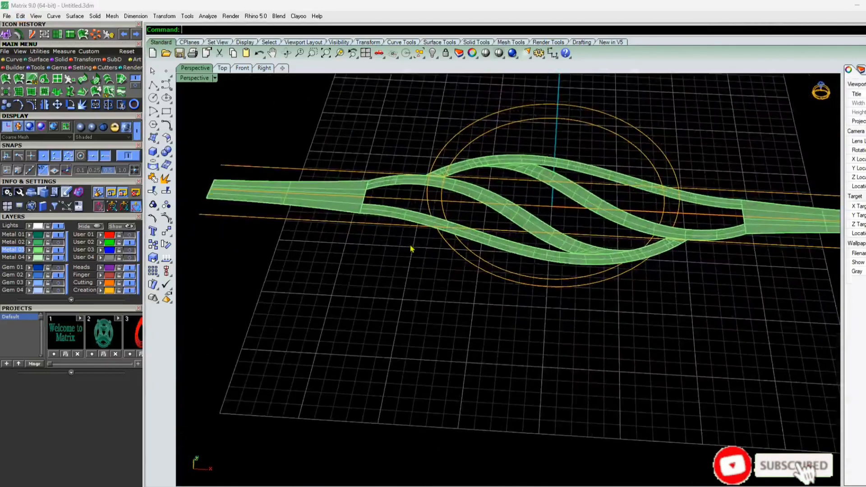
Try to flow the grouped flat surfaces from the straight centre line onto a ring-size circle
click(343, 209)
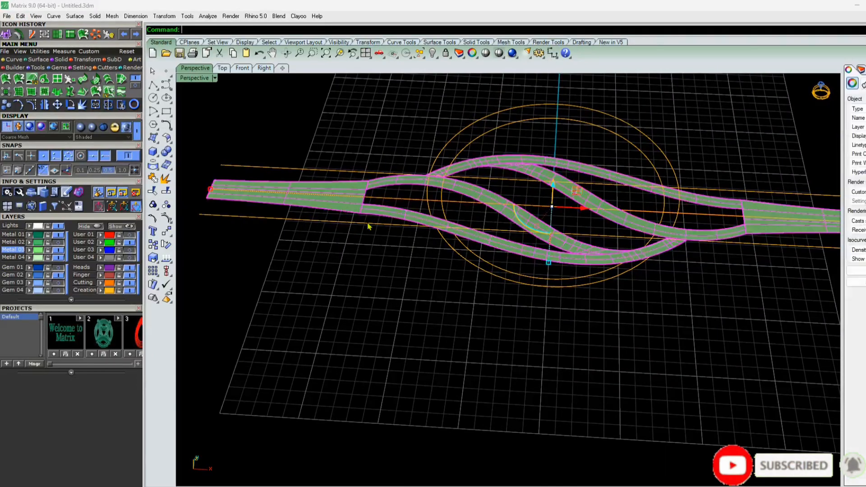
scroll(387, 276, down, 2)
scroll(430, 226, up, 4)
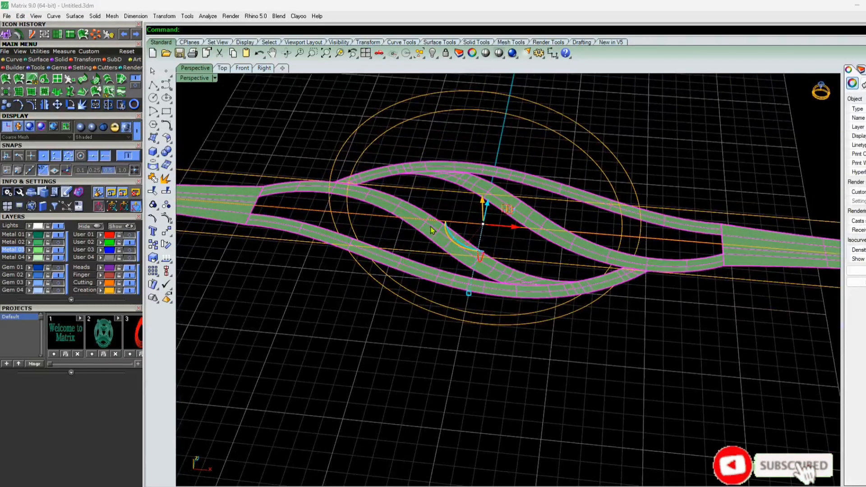
click(93, 60)
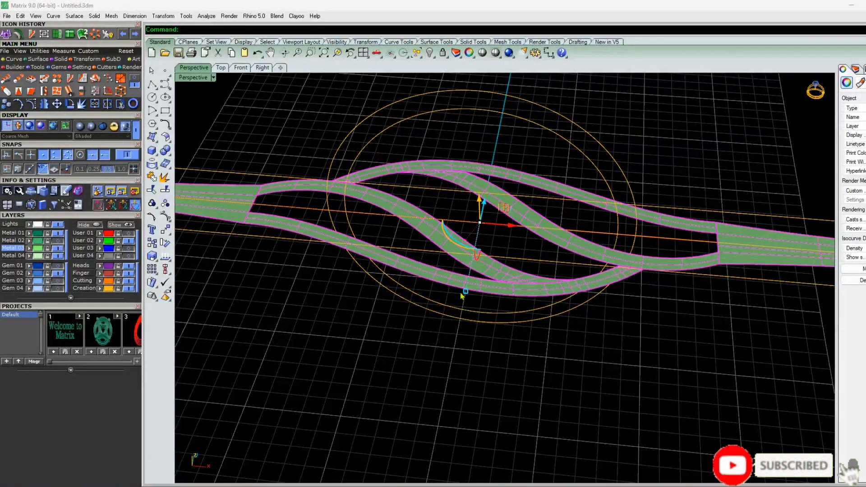
scroll(516, 326, down, 4)
scroll(516, 326, up, 4)
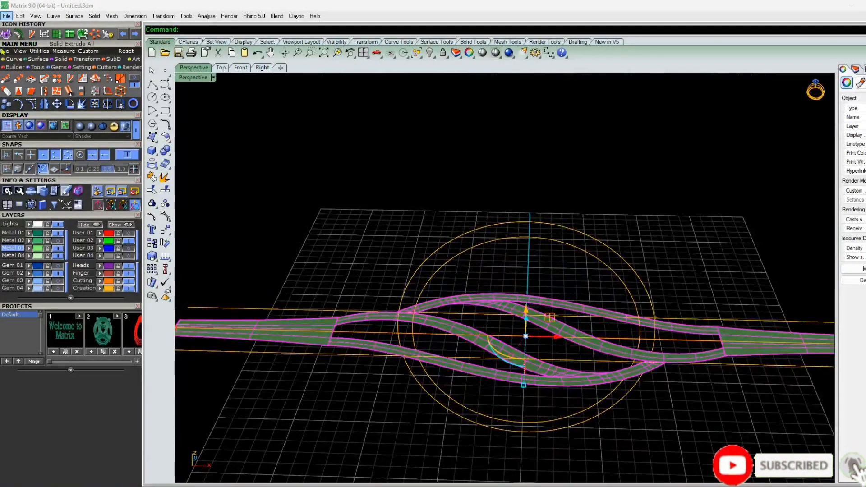
click(71, 81)
click(534, 341)
click(505, 230)
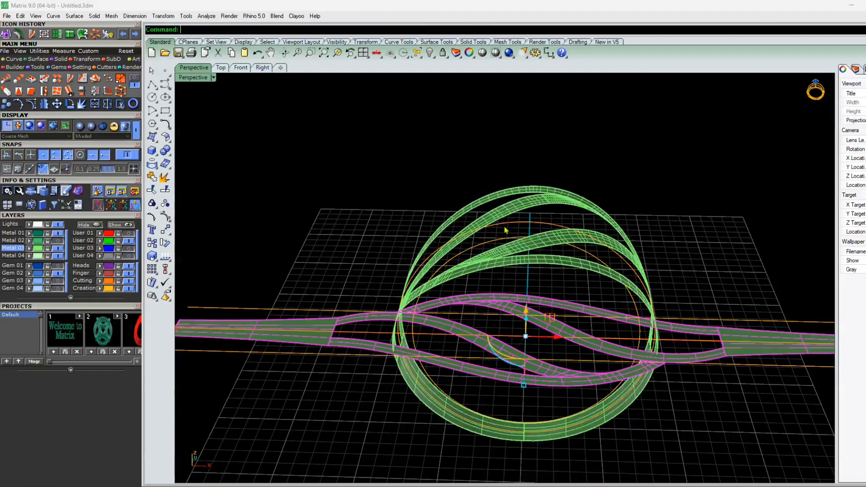
right_drag(506, 229, 445, 325)
scroll(625, 121, up, 4)
key(Escape)
scroll(473, 251, down, 4)
scroll(486, 296, up, 5)
scroll(483, 296, down, 3)
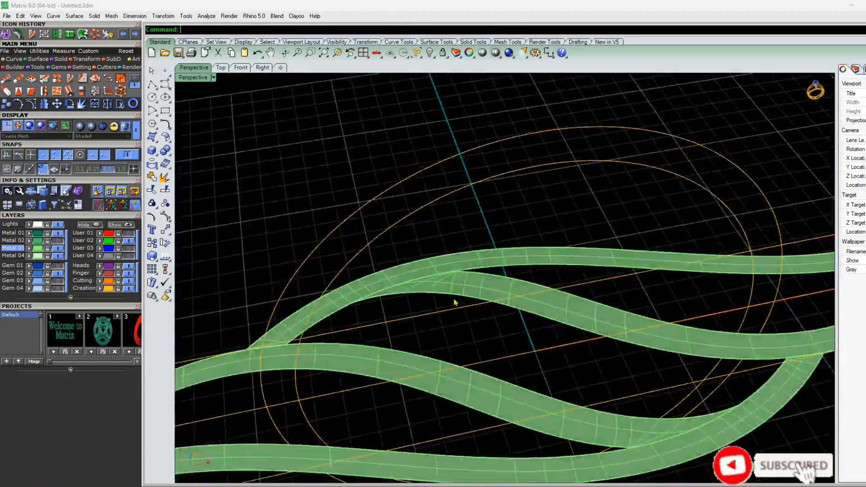
Flow a copy of the grouped flat surfaces from the straight centre line onto the outer ring-size circle, with stretch enabled
scroll(445, 324, down, 4)
click(479, 270)
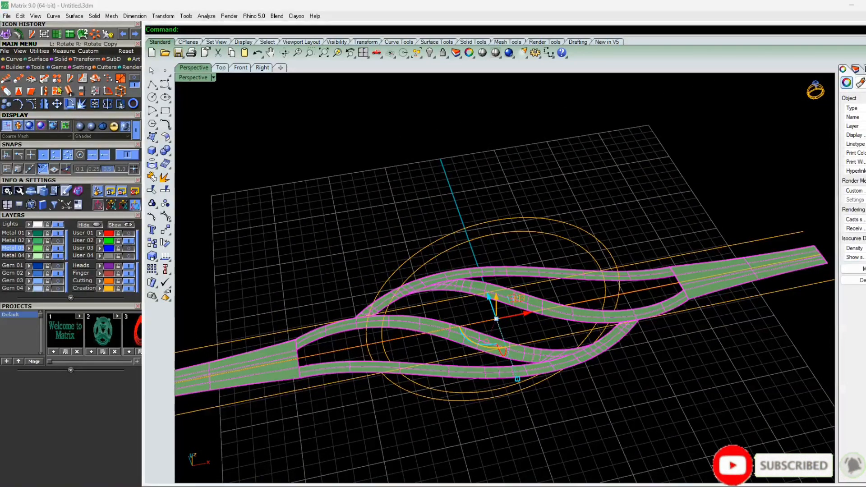
click(32, 36)
click(578, 302)
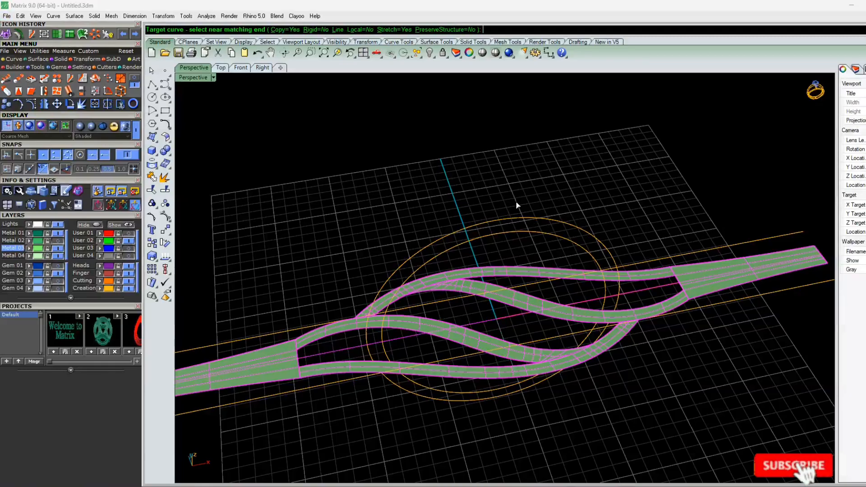
click(517, 219)
right_drag(668, 121, 295, 260)
scroll(478, 173, up, 3)
right_drag(477, 173, 706, 223)
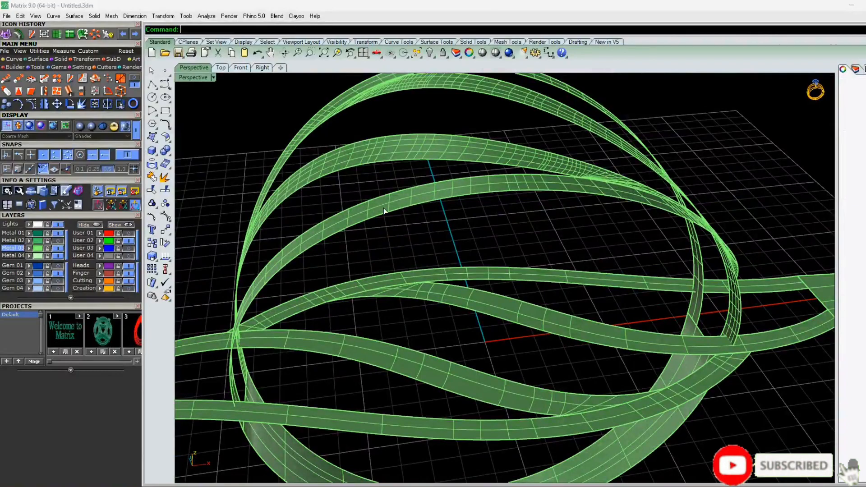
Move the wrapped ring surfaces to the Metal 01 layer and hide the flat layout on Metal 03
click(44, 243)
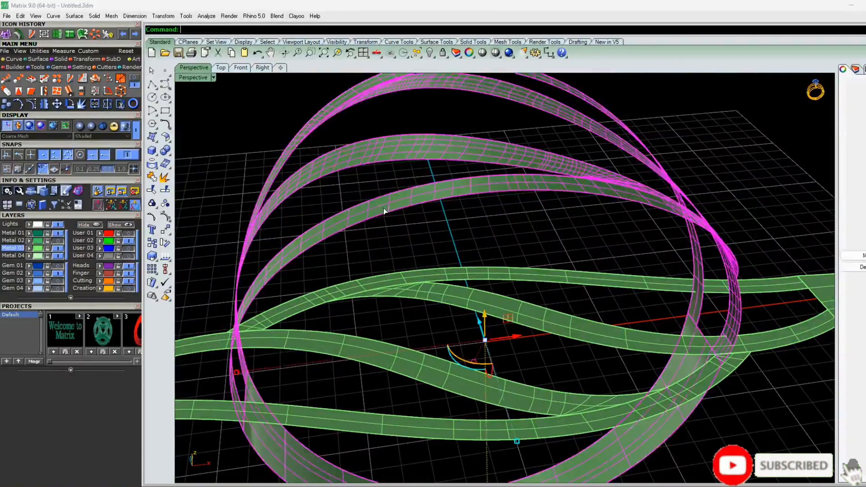
click(25, 233)
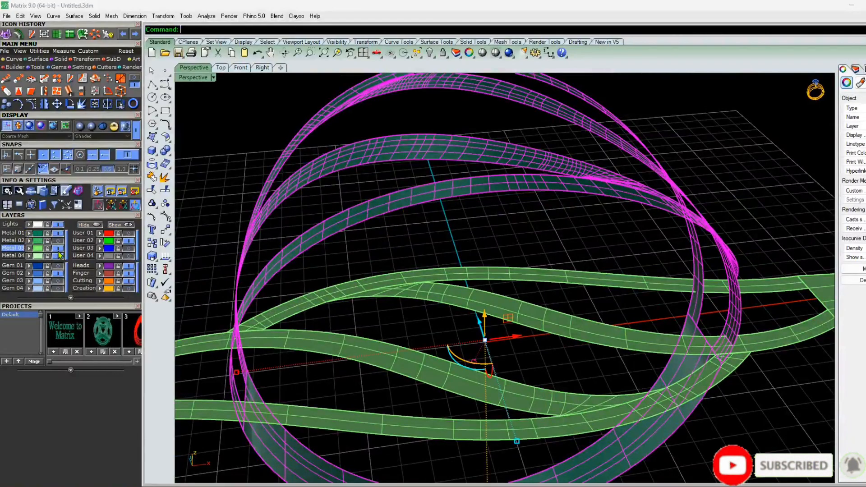
click(60, 255)
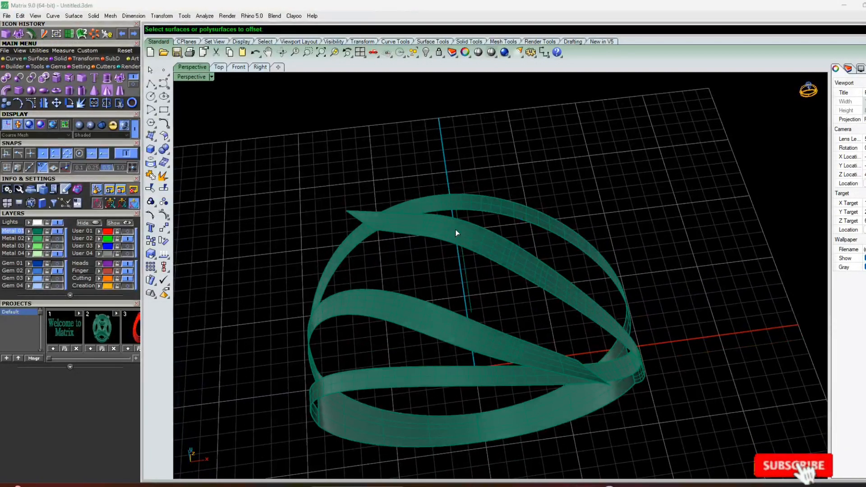
Offset the rear wave bands of the ring into solids 0.5 thick
click(471, 205)
key(Return)
key(Return)
key(Return)
key(Return)
key(ctrl+z)
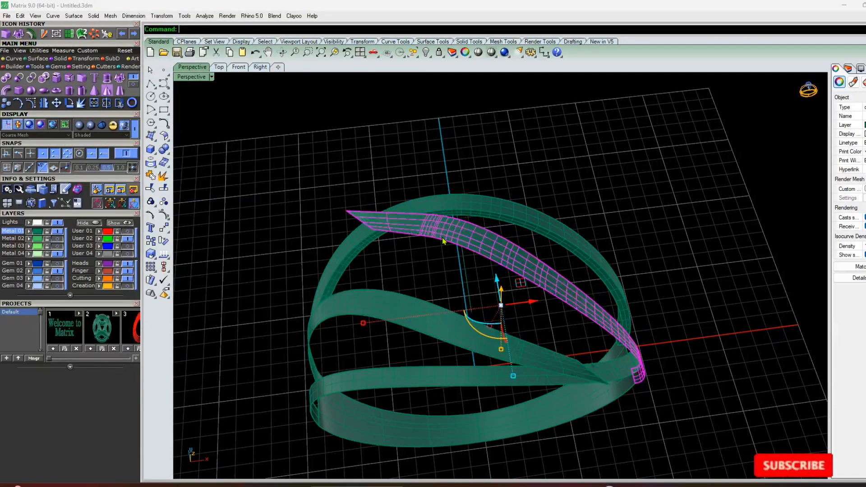
key(Return)
key(Return)
right_drag(444, 241, 423, 317)
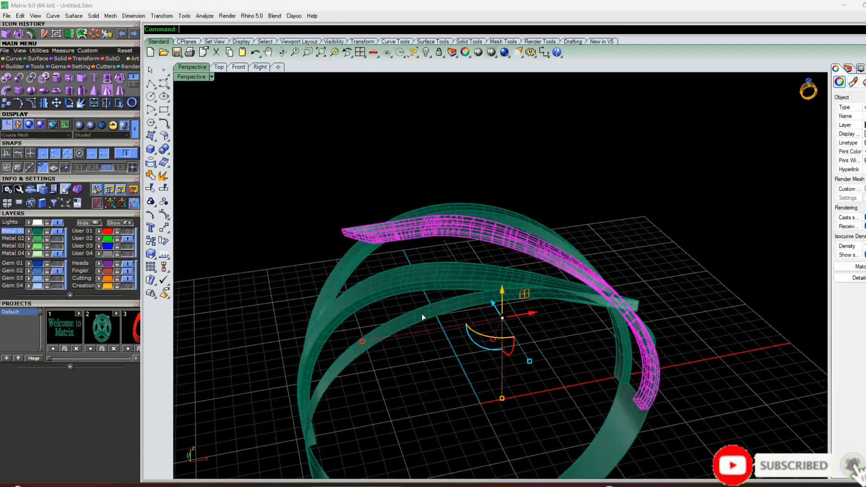
Offset the front wave band of the ring into a solid 0.5 thick
click(422, 317)
key(Return)
key(Return)
scroll(484, 210, down, 5)
right_drag(484, 210, 445, 315)
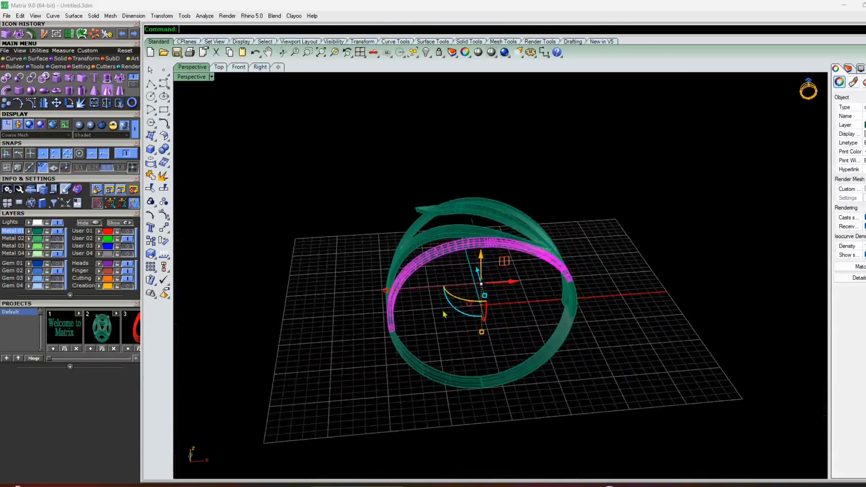
Try to offset one half of the lower shank inward as a solid 0.5 thick
scroll(420, 348, up, 7)
key(Escape)
click(387, 369)
key(Return)
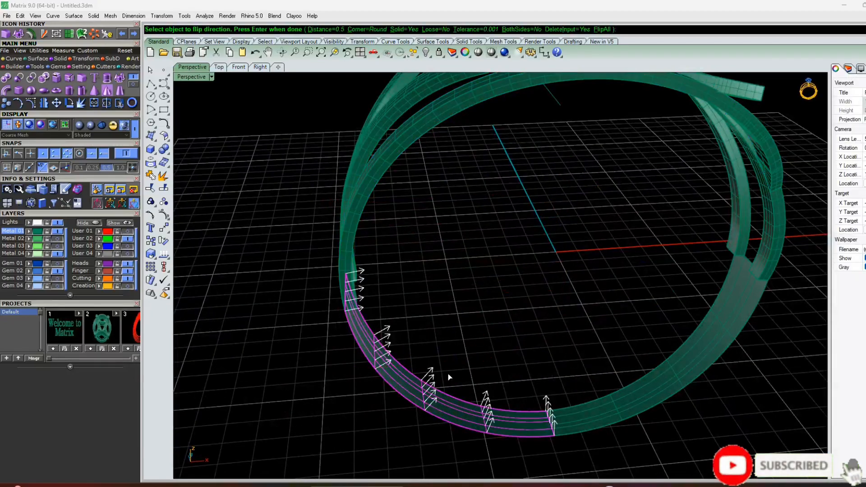
key(Return)
right_drag(448, 379, 494, 271)
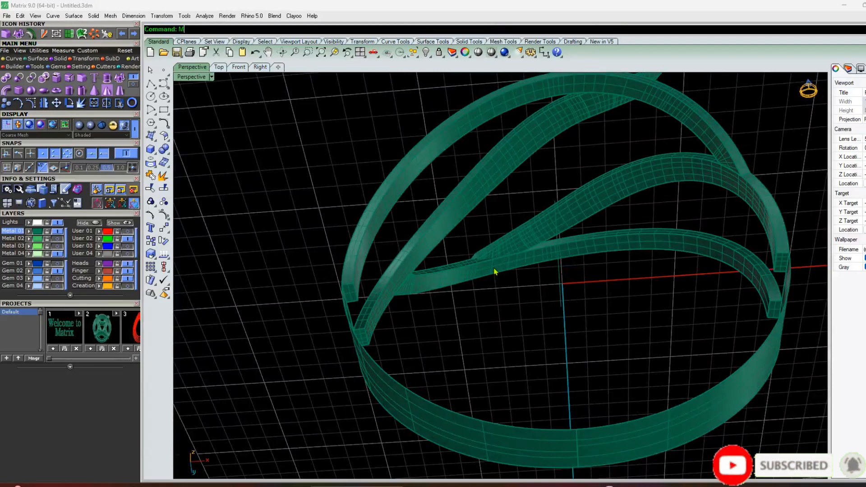
Merge the two halves of the lower shank into a single surface
text(M)
key(Return)
click(570, 445)
click(590, 448)
click(590, 448)
click(590, 444)
click(590, 444)
click(590, 444)
key(Escape)
scroll(568, 442, down, 5)
right_drag(568, 442, 503, 305)
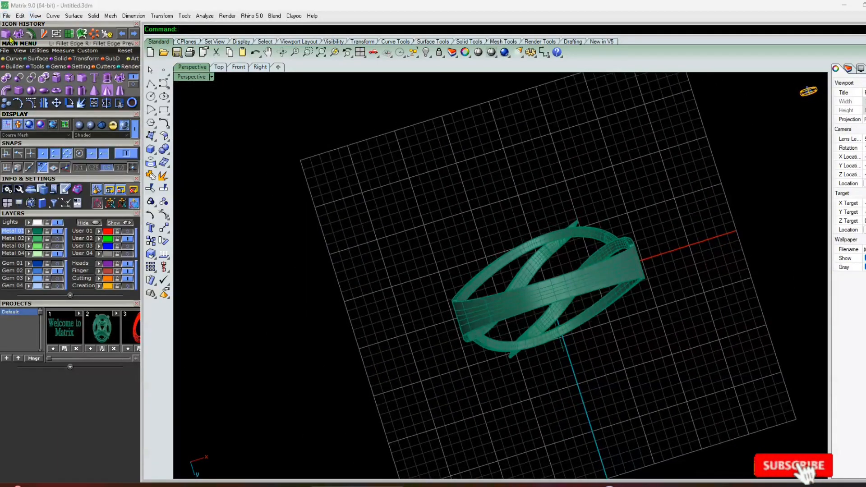
Offset the merged lower shank surface into a solid 0.5 thick
click(532, 294)
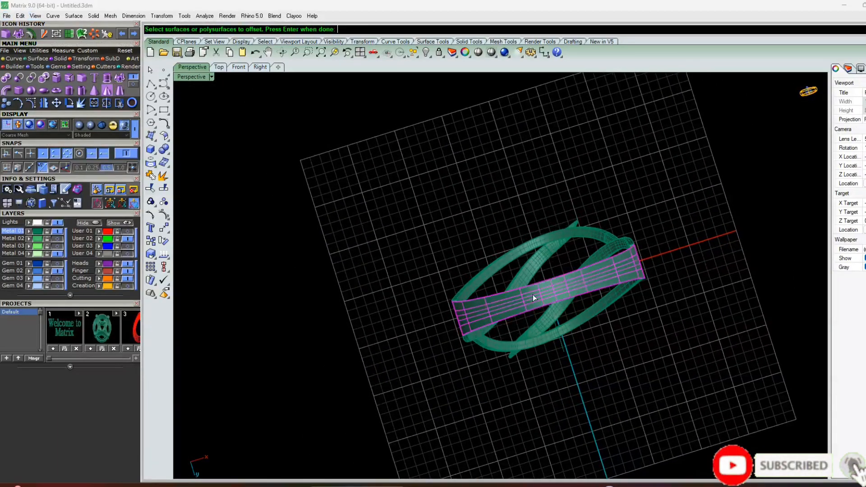
right_click(532, 294)
right_drag(524, 326, 389, 175)
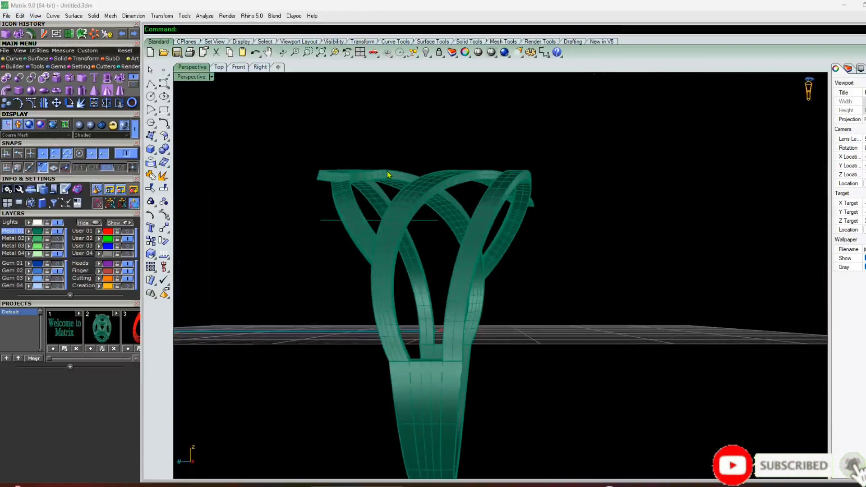
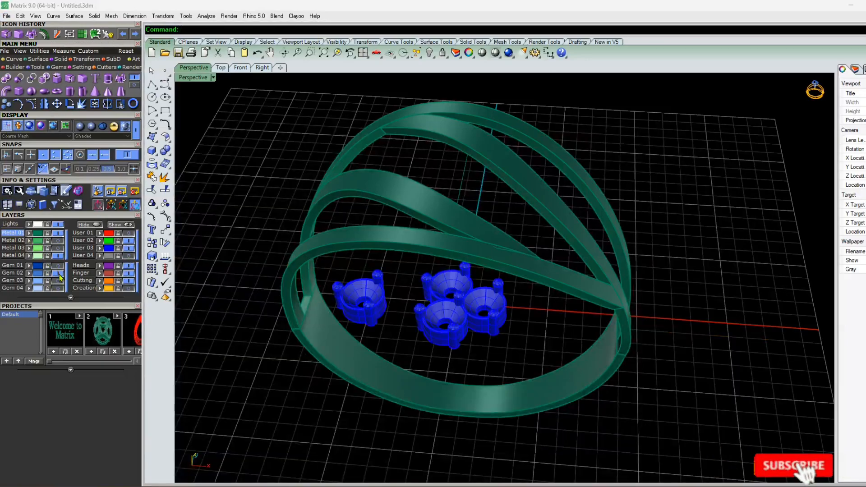
Show the gems and raise the single pronged seat and the three-stone cluster to the upper part of the ring
click(59, 280)
right_drag(462, 370, 461, 313)
click(354, 314)
drag(350, 291, 369, 133)
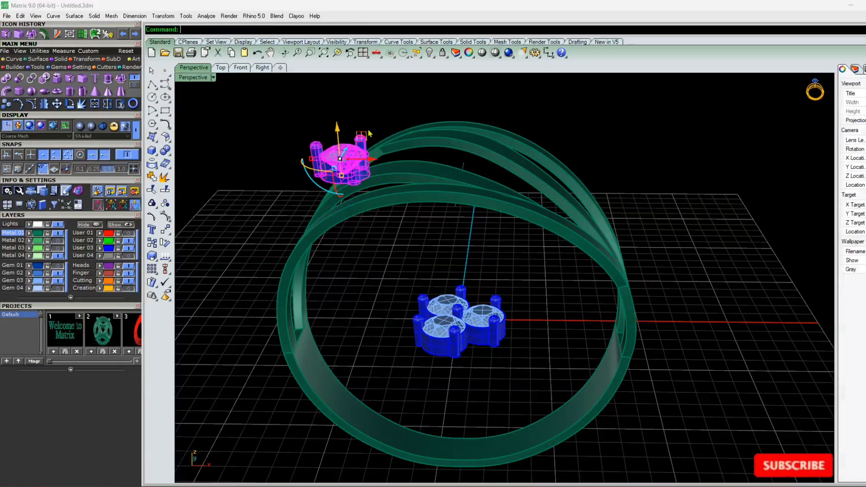
click(460, 315)
drag(460, 289, 471, 104)
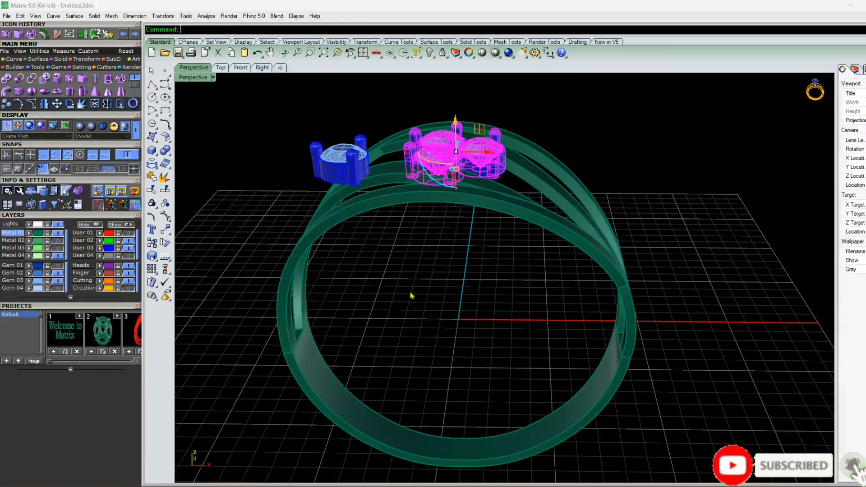
click(412, 295)
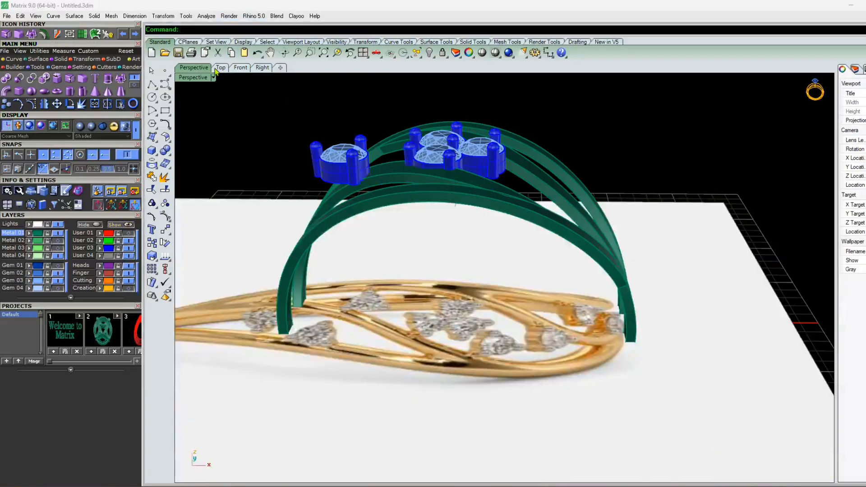
Rotate the three-stone cluster slightly counterclockwise in the top view and nudge it between the two middle bands
click(220, 68)
click(456, 282)
drag(461, 291, 502, 161)
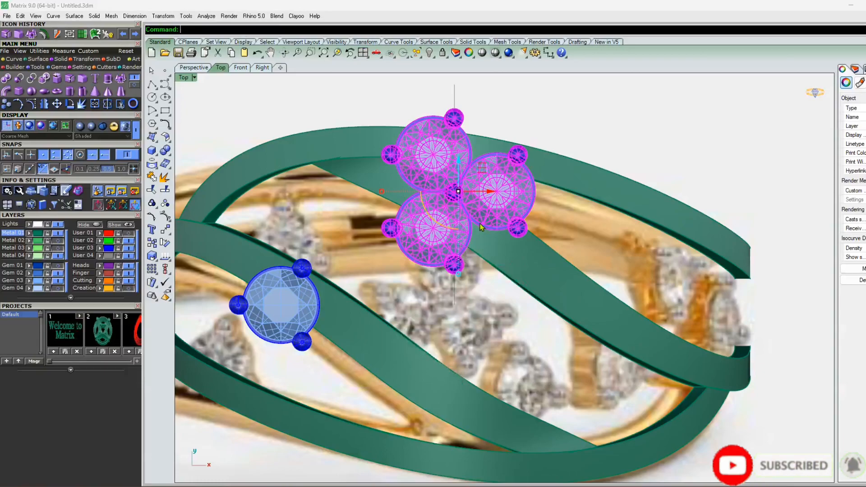
key(ctrl+z)
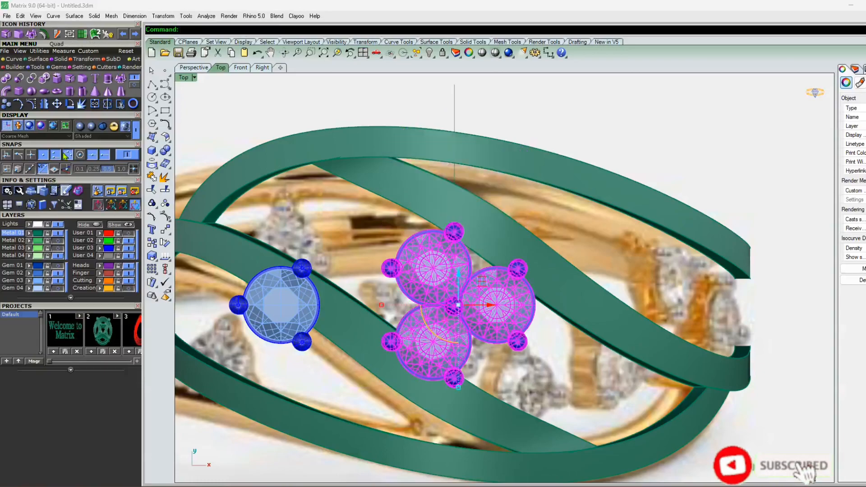
scroll(368, 317, up, 1)
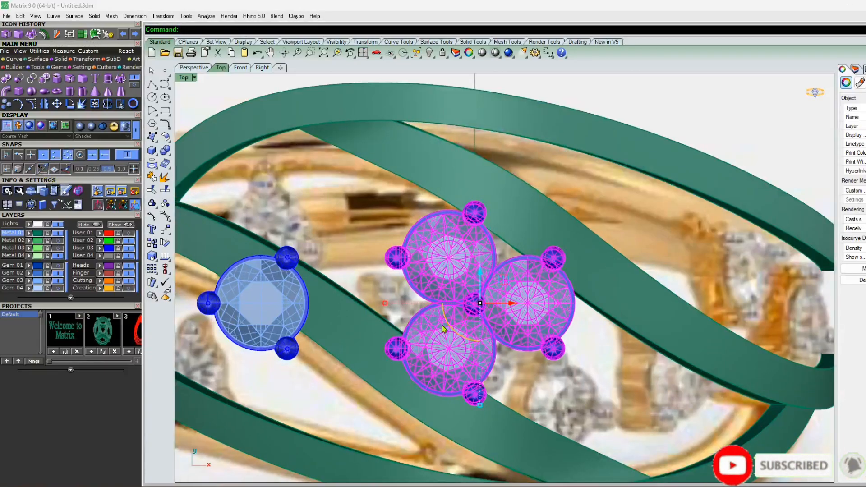
drag(443, 326, 458, 332)
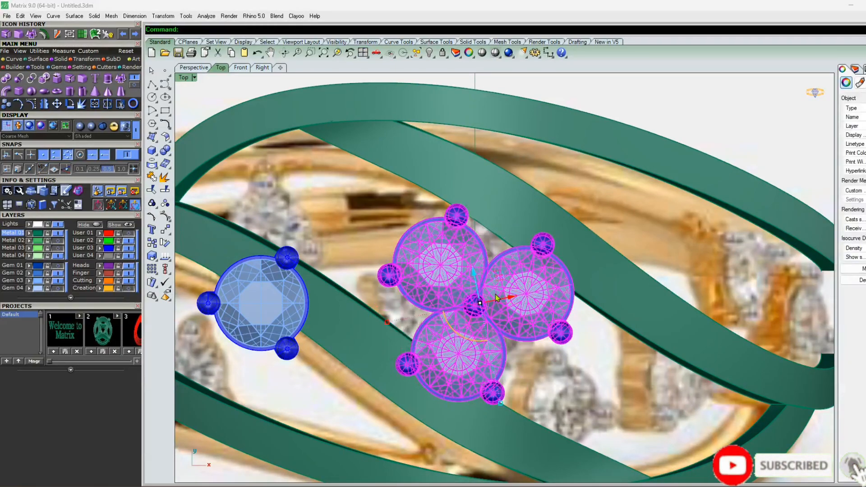
mouse_move(500, 280)
mouse_down()
mouse_move(491, 293)
mouse_move(499, 277)
mouse_up()
Hide the reference picture in the perspective view and deselect the three-stone cluster
click(194, 68)
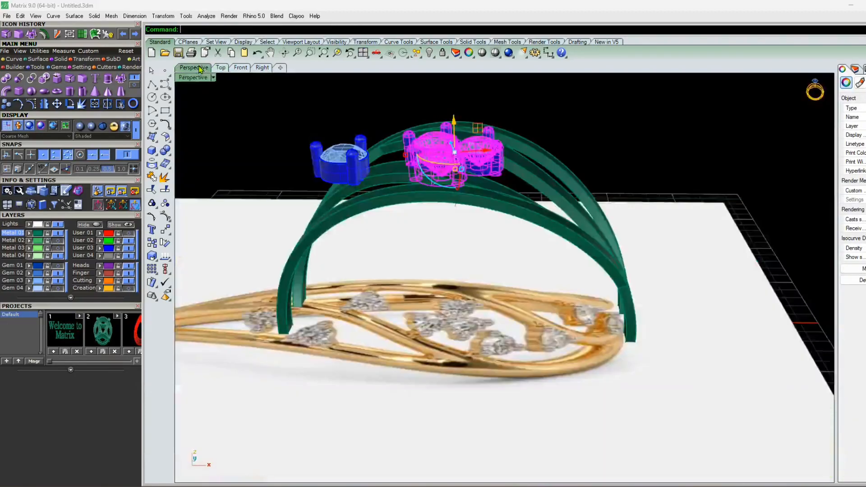
click(129, 255)
right_drag(384, 293, 339, 298)
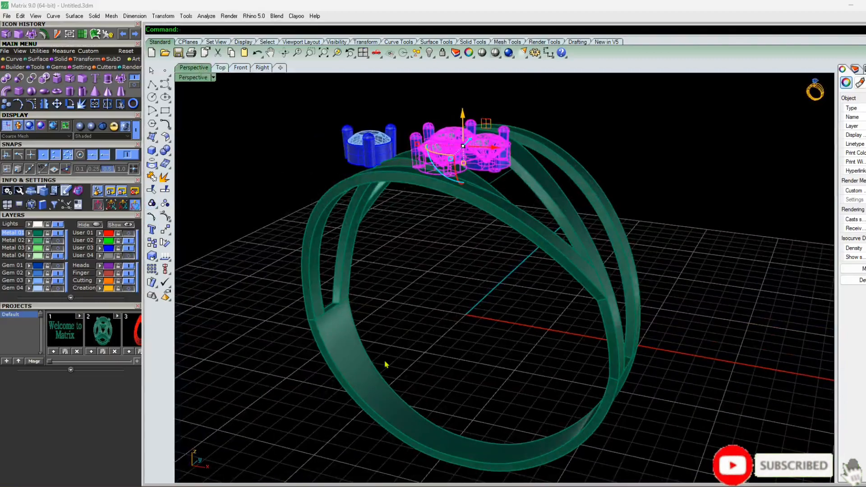
click(296, 348)
Shift the three-stone cluster about 0.2 across the ring's width, along its own Y axis
right_drag(300, 232, 363, 283)
right_drag(498, 190, 500, 213)
click(56, 290)
scroll(397, 204, up, 2)
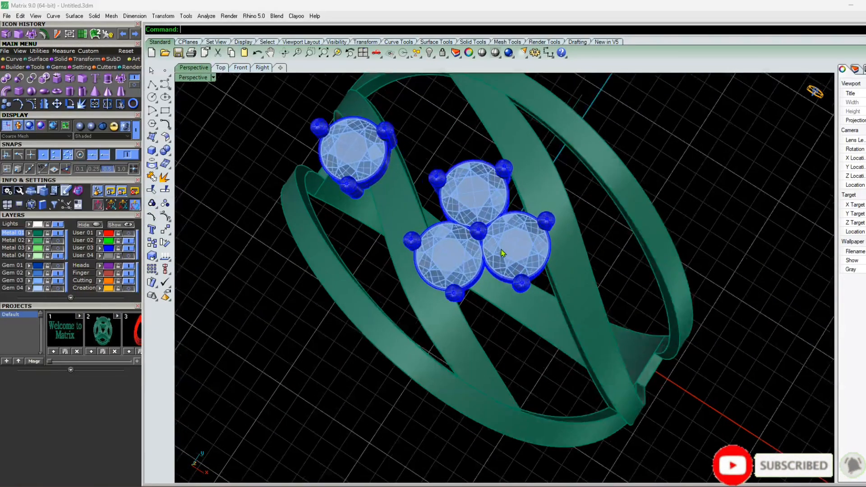
click(498, 244)
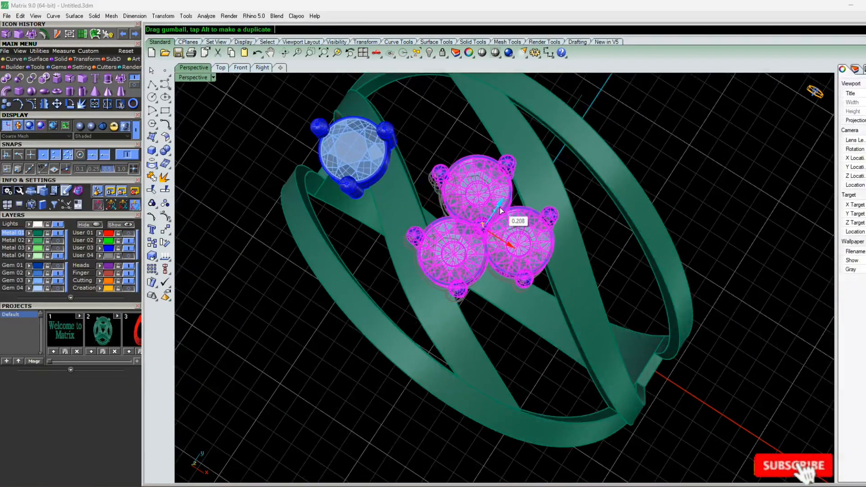
click(562, 182)
Check the height of the pronged seats against the bands and the finger-size circle, displaying the circle only temporarily
click(62, 282)
click(62, 282)
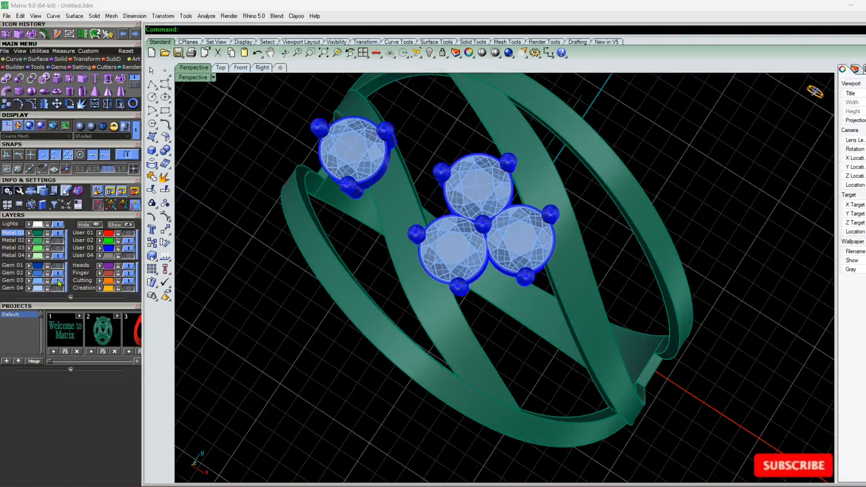
click(58, 281)
click(57, 282)
right_drag(244, 343, 443, 162)
click(443, 162)
click(129, 288)
right_drag(438, 222, 417, 304)
scroll(443, 226, up, 4)
click(442, 226)
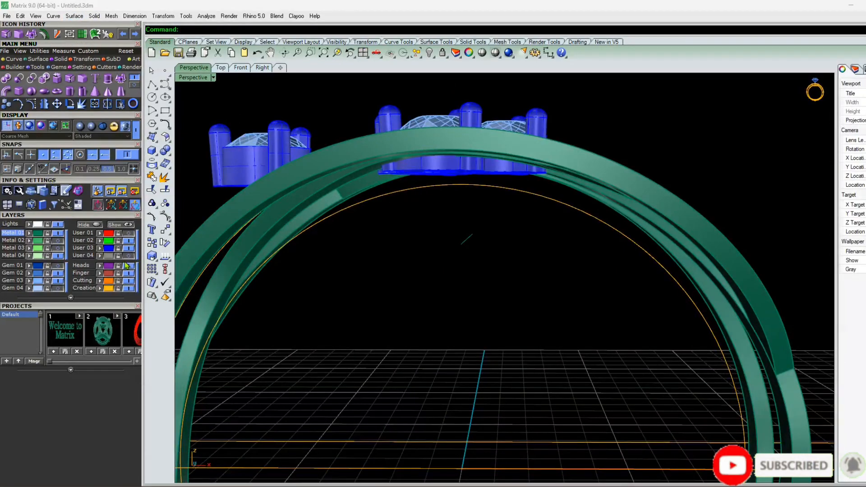
click(128, 288)
Raise the three-stone cluster slightly along the vertical axis and check its underside against the bands
click(463, 110)
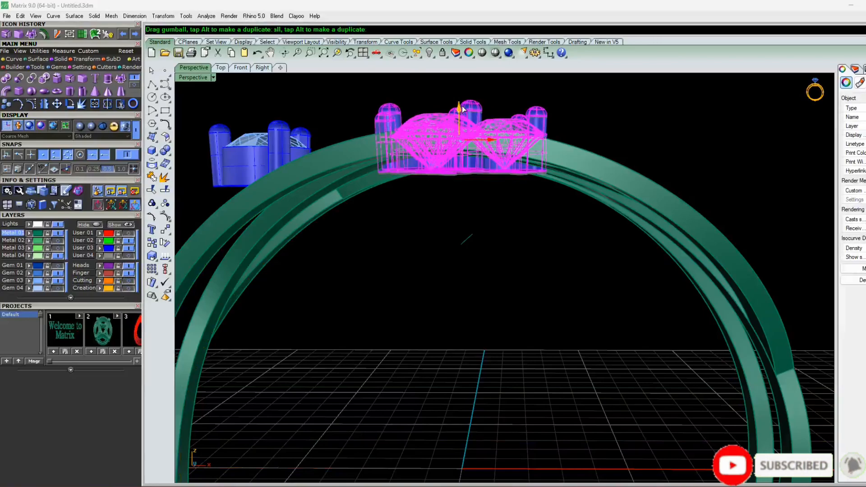
drag(464, 109, 460, 98)
click(395, 245)
right_drag(395, 245, 473, 184)
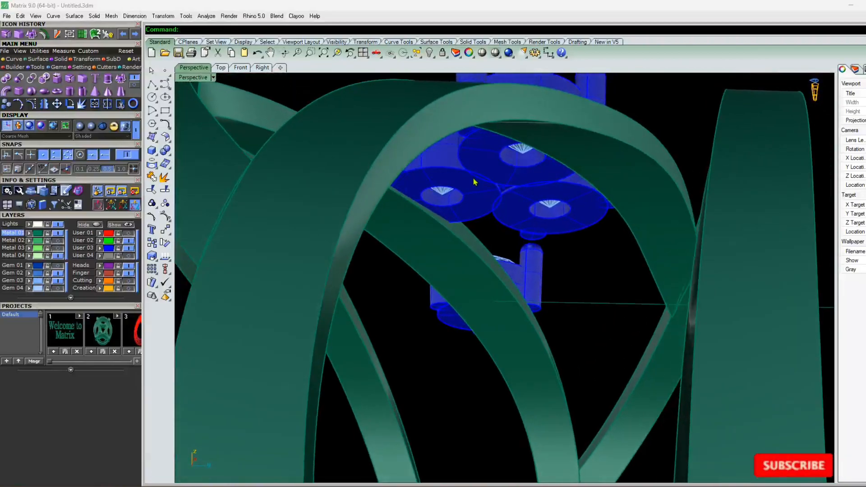
click(506, 132)
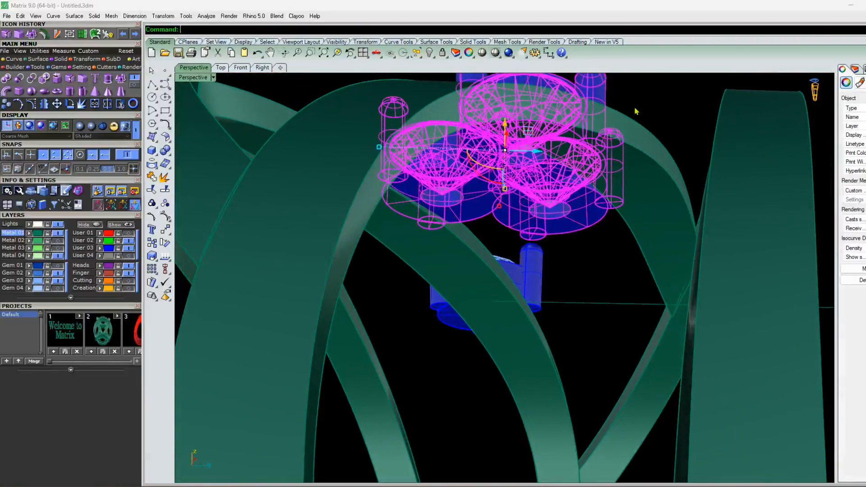
key(Escape)
click(505, 130)
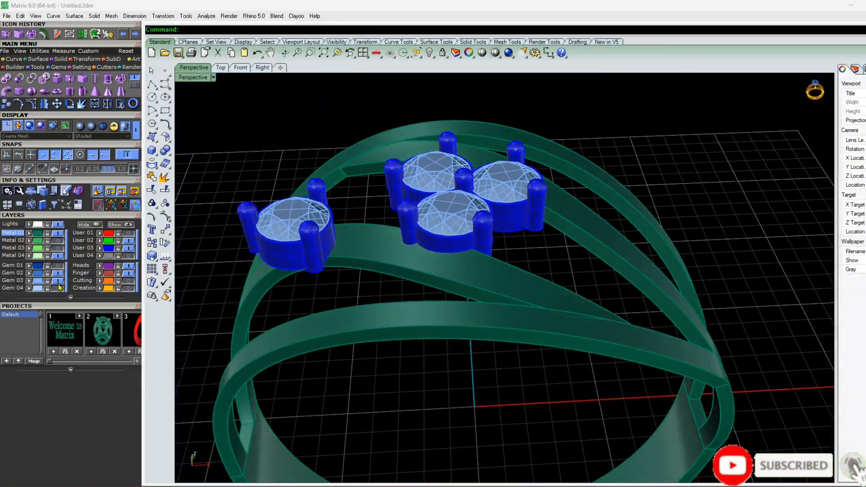
Inspect the seats with the gems hidden, show the gems again and nudge the three-stone cluster slightly across the ring
click(58, 282)
right_drag(429, 220, 536, 238)
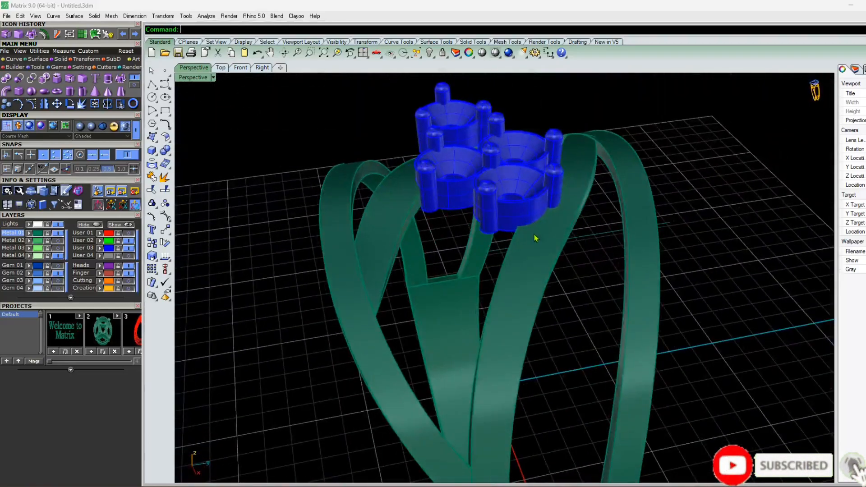
right_drag(469, 215, 584, 326)
mouse_move(479, 291)
right_down()
mouse_move(541, 253)
mouse_move(484, 277)
right_up()
click(491, 274)
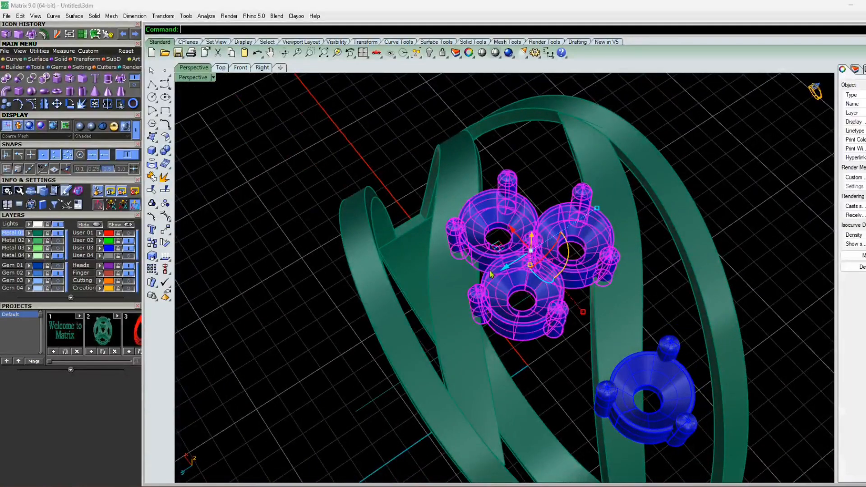
click(59, 281)
scroll(489, 221, up, 5)
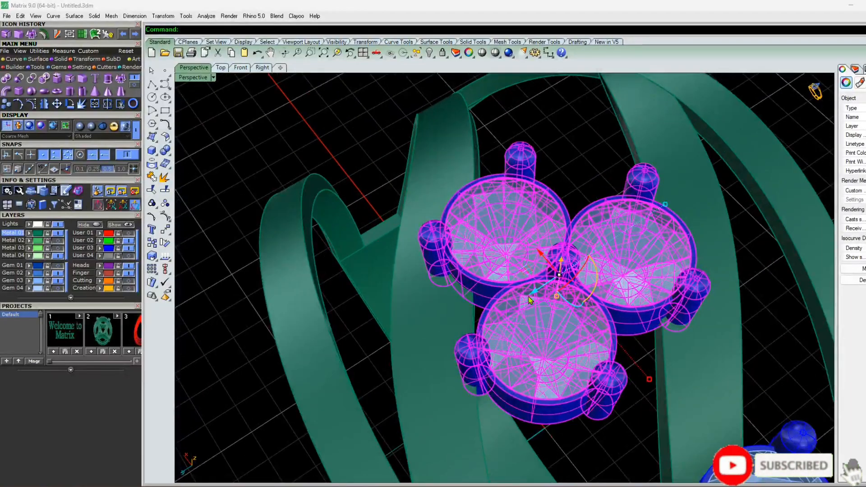
drag(533, 293, 536, 291)
click(343, 91)
right_drag(343, 91, 441, 277)
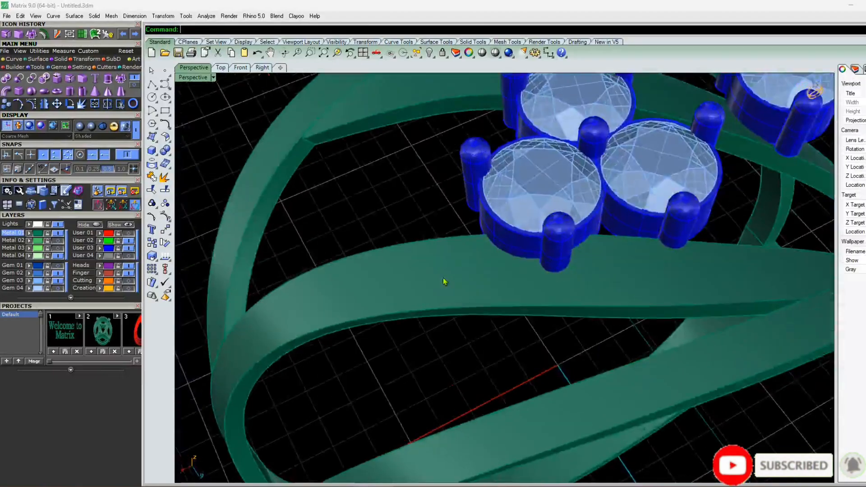
Compare the seat positions with the reference picture from above the ring and hide the picture again
scroll(440, 277, down, 7)
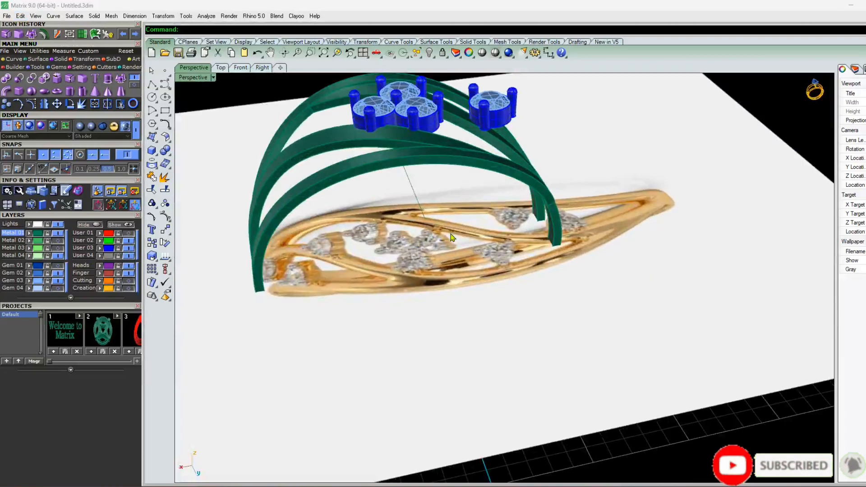
right_drag(459, 147, 448, 194)
right_drag(461, 245, 376, 272)
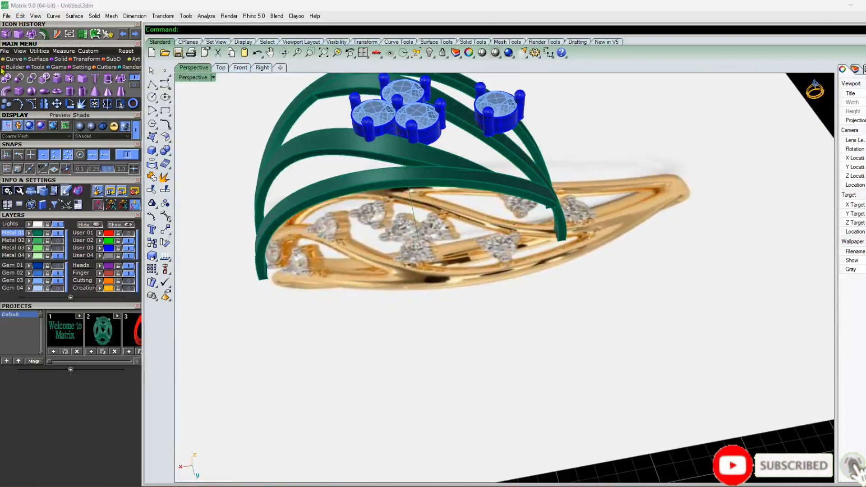
click(128, 257)
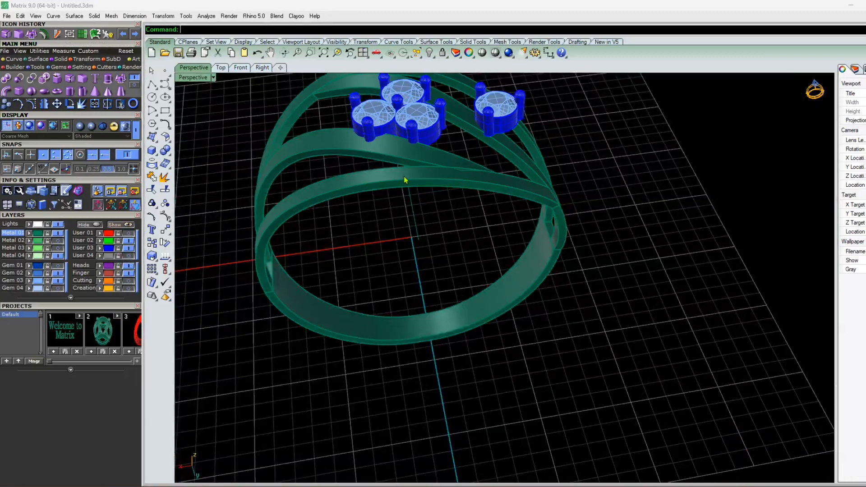
Copy the single pronged seat in the top view to the lower right of the three-stone cluster, near the lower bands
click(221, 67)
scroll(403, 232, down, 5)
click(412, 249)
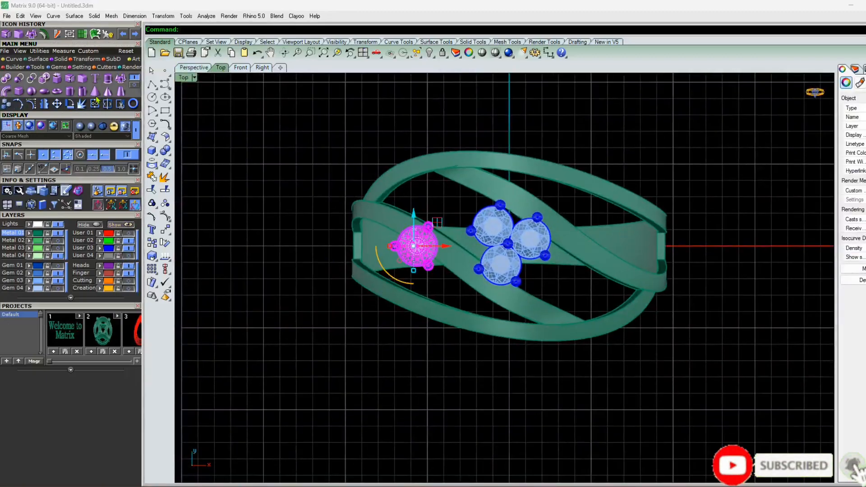
right_click(346, 285)
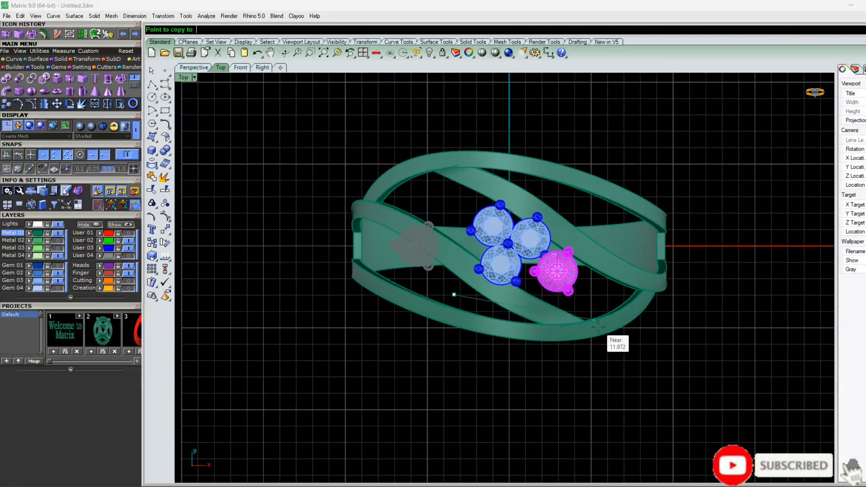
click(594, 333)
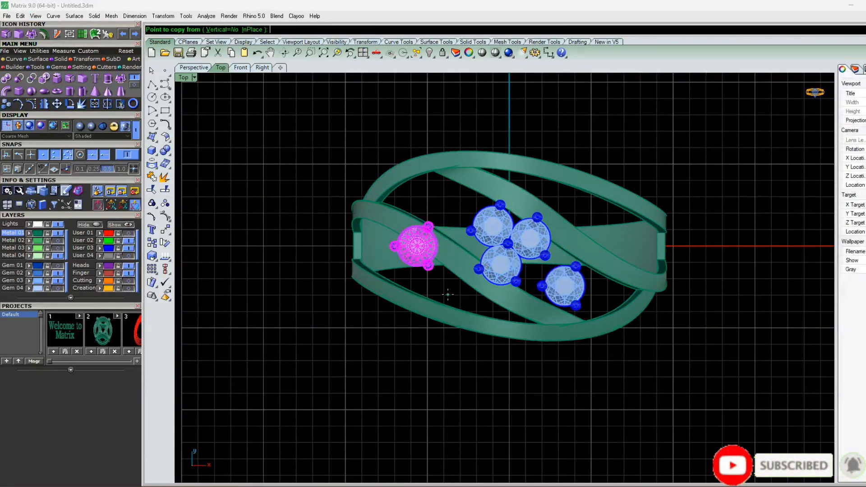
Copy the selected three-prong gem setting into the ring's upper-left opening
click(458, 240)
key(Return)
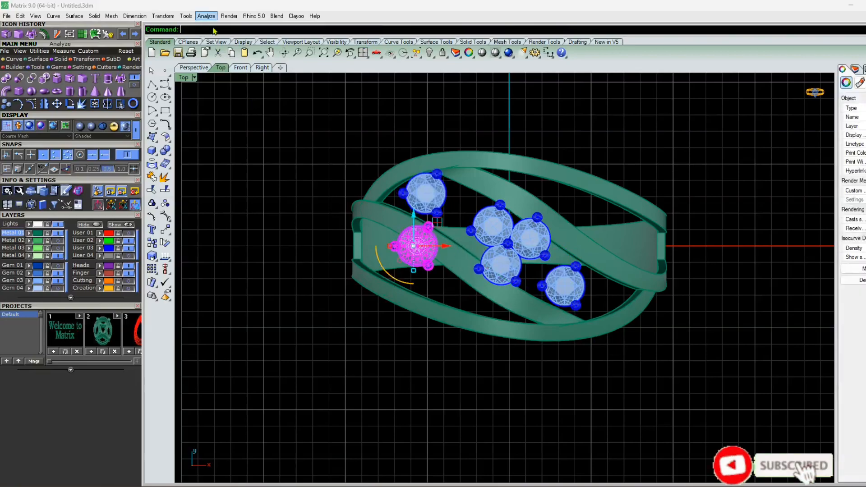
Lower the two outlying gem settings closer to the ring bands in the perspective view and compare them with the reference image
click(199, 67)
right_drag(519, 361, 603, 158)
click(583, 134)
drag(584, 102, 535, 149)
click(501, 129)
drag(501, 101, 519, 178)
right_drag(519, 181, 578, 294)
scroll(496, 253, up, 5)
scroll(578, 294, down, 5)
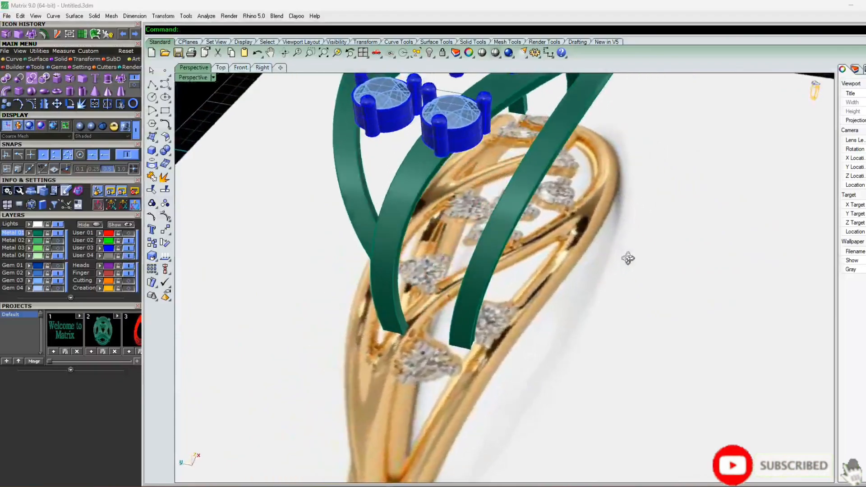
right_drag(628, 258, 589, 265)
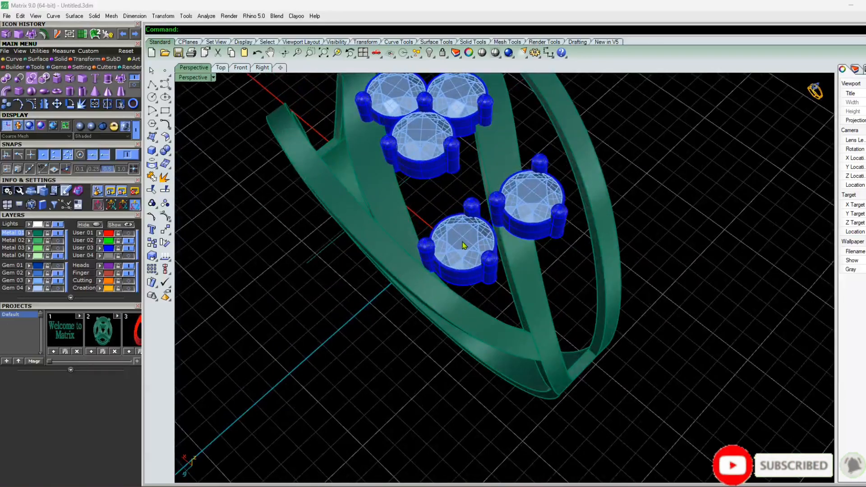
Turn the end setting about its vertical axis by hand to reorient its prongs in the opening between the bands
click(476, 270)
drag(504, 259, 507, 246)
key(Escape)
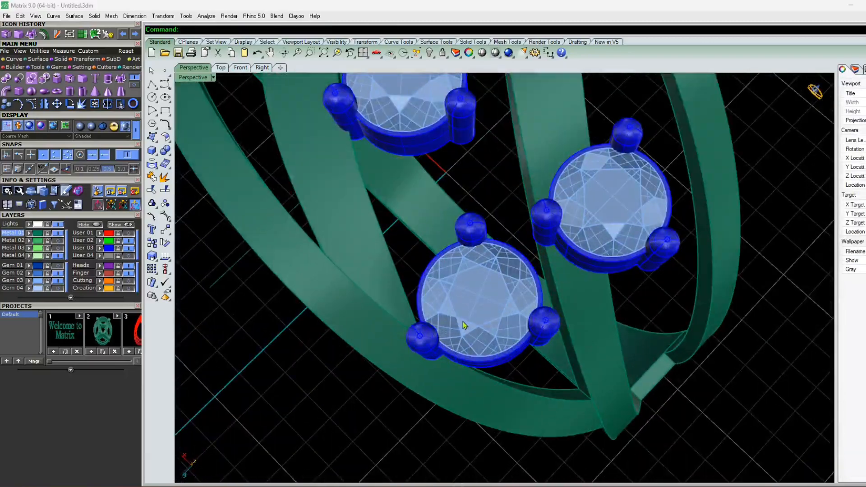
click(465, 324)
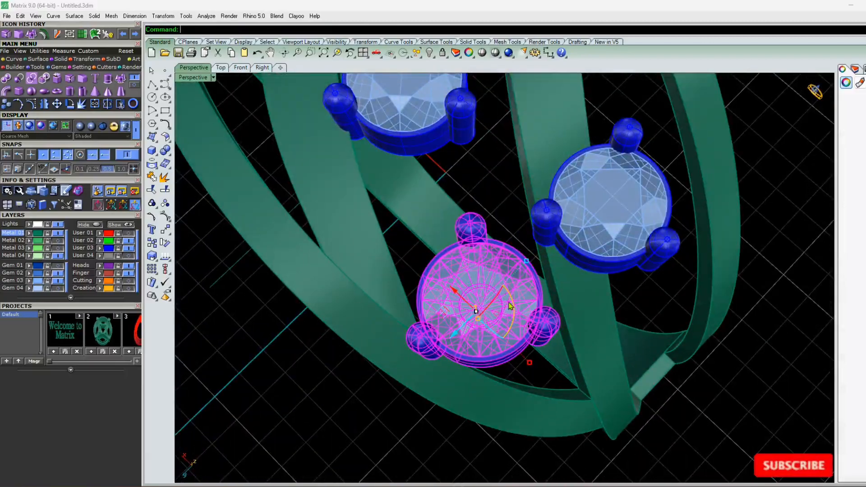
drag(507, 291, 515, 316)
drag(646, 305, 474, 336)
right_drag(474, 336, 433, 189)
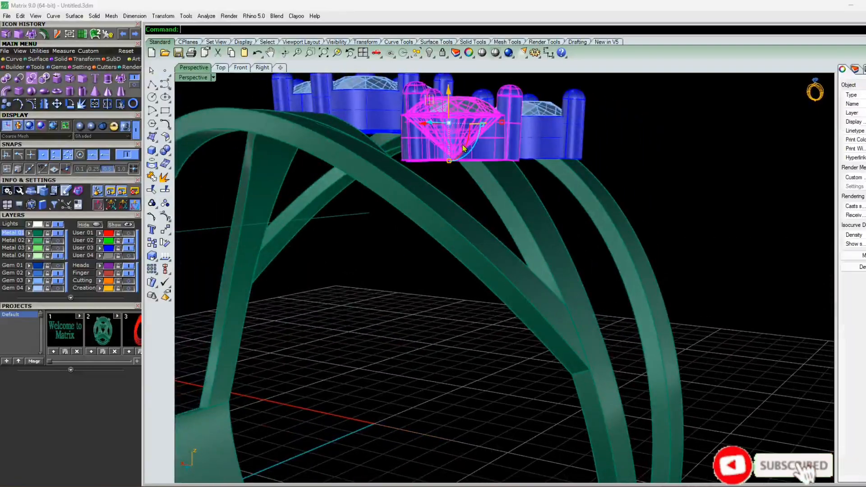
Lower the end setting vertically toward the surface of the bands
drag(449, 96, 449, 135)
right_drag(489, 268, 494, 246)
click(494, 246)
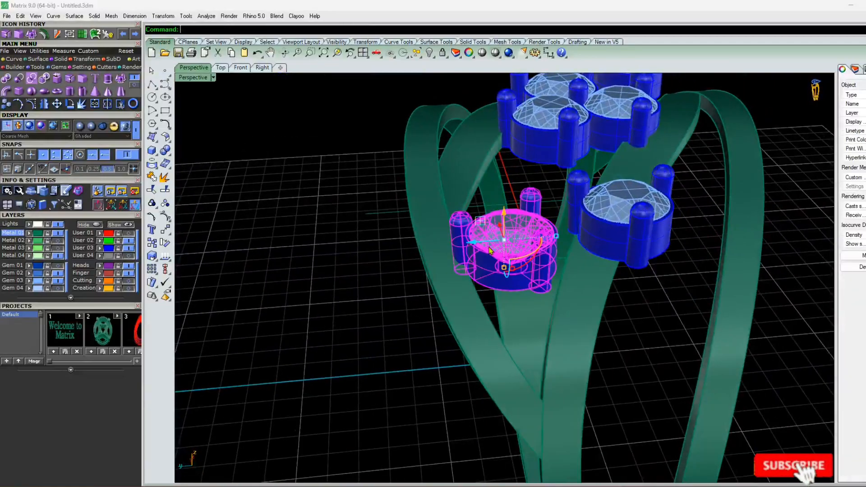
click(381, 337)
Shift the lowered setting sideways by about 0.19 within the gap between the bands
scroll(381, 337, down, 6)
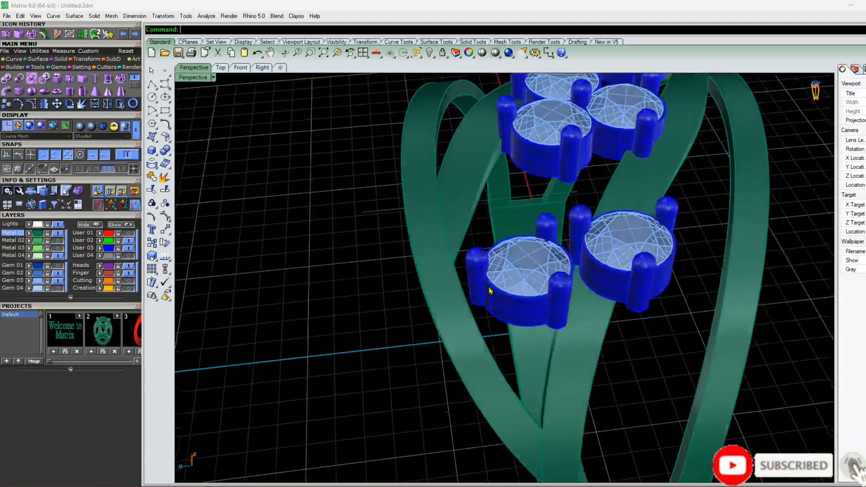
scroll(545, 242, up, 6)
click(546, 242)
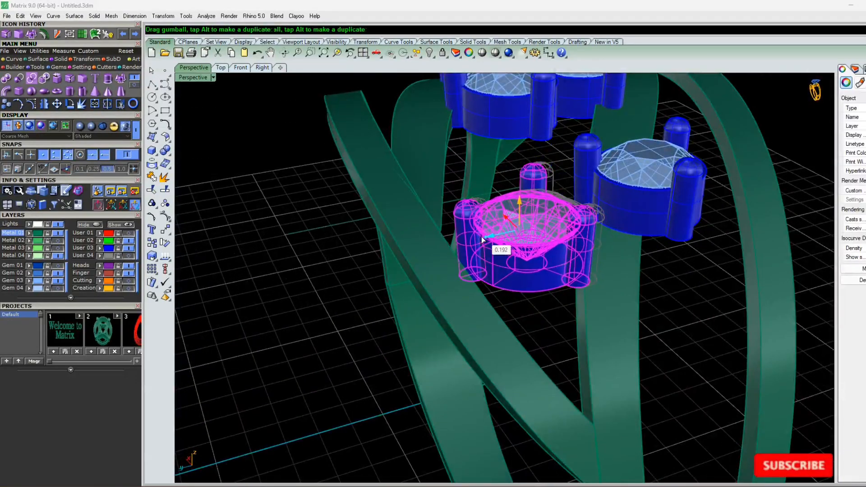
click(396, 348)
Rotate the lowered setting by -6 degrees to tilt it along the ring's curve
right_drag(396, 348, 469, 354)
scroll(471, 256, down, 5)
right_drag(470, 255, 557, 234)
scroll(523, 216, up, 5)
click(528, 214)
click(546, 210)
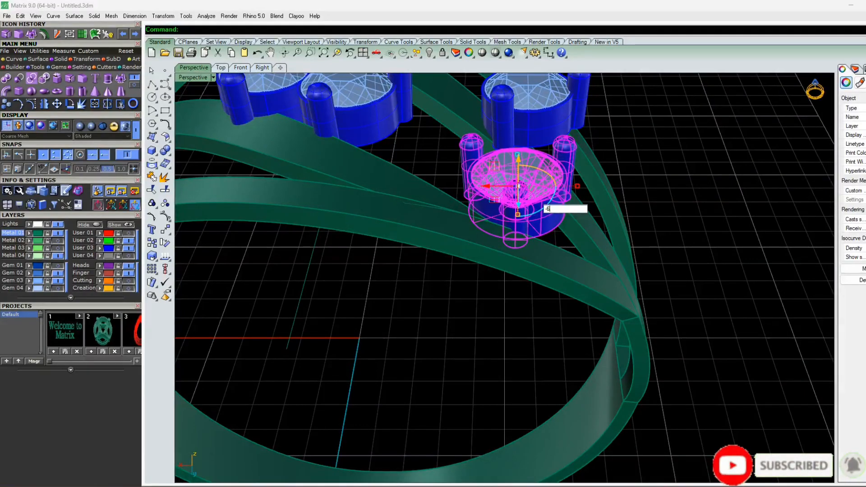
key(Return)
Rotate the same setting by another -6 degrees along the ring's curve
right_drag(481, 265, 545, 193)
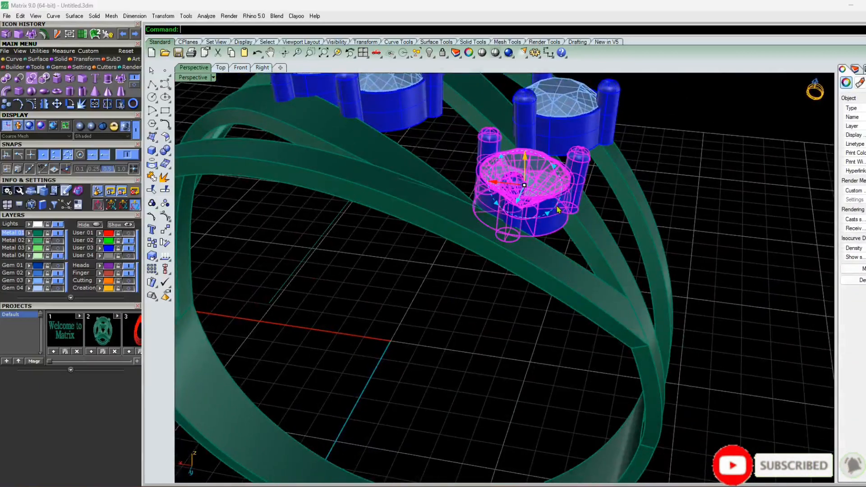
click(557, 206)
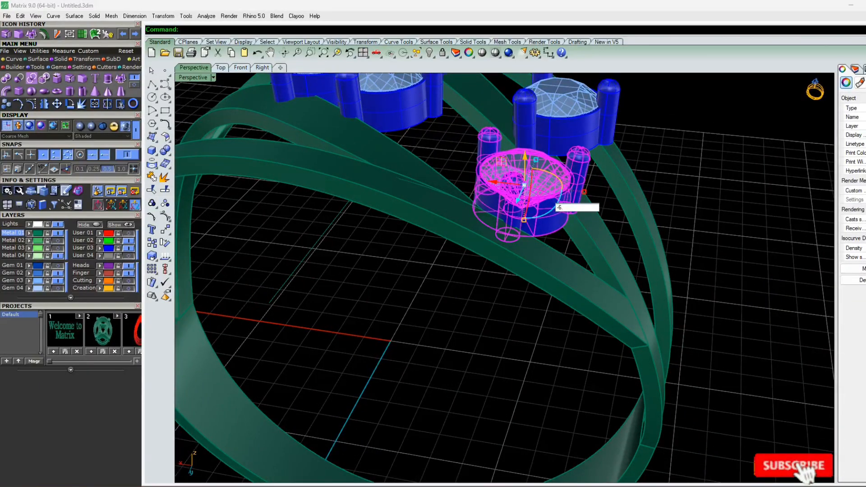
key(Return)
click(434, 367)
Make a small freehand adjustment to the tilted setting in the opening between the bands
right_drag(434, 367, 512, 293)
scroll(514, 288, up, 3)
click(528, 282)
drag(527, 282, 545, 277)
right_drag(544, 277, 522, 247)
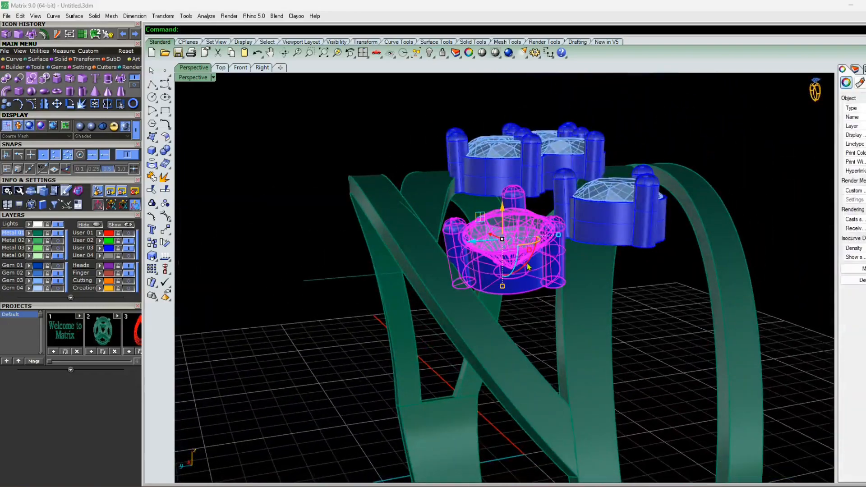
Try rotating the tilted setting by a numeric angle and undo the rotation
click(529, 263)
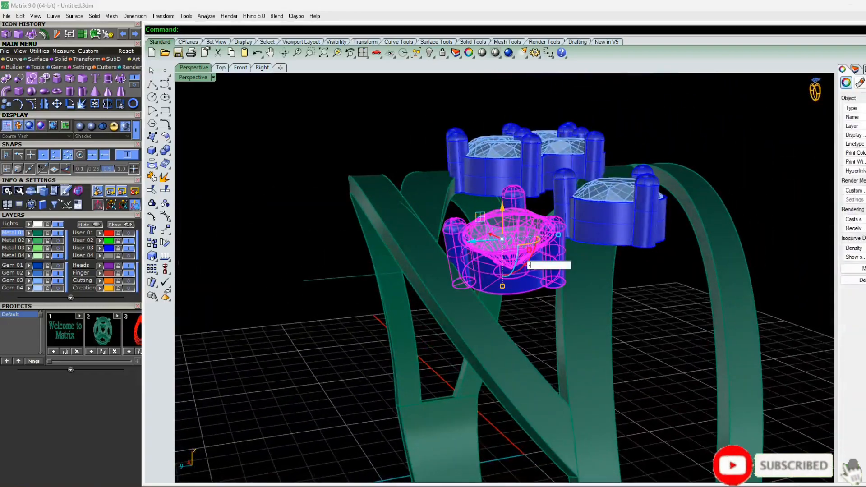
key(Return)
key(ctrl+z)
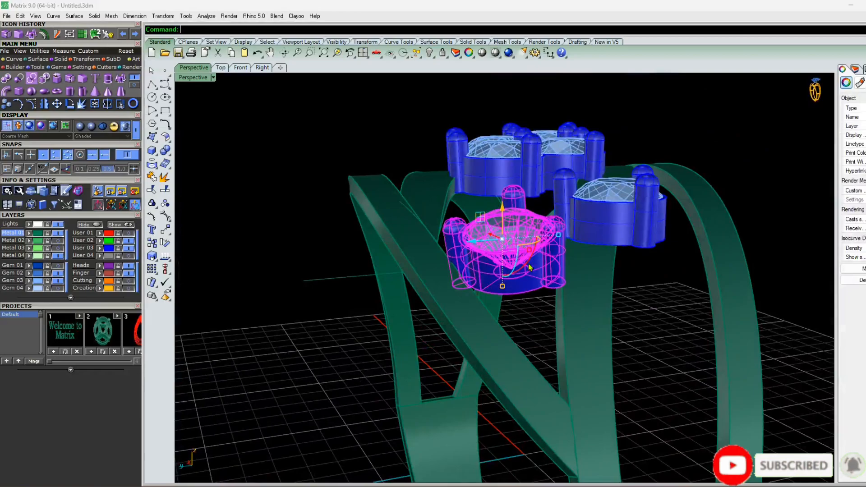
Rotate the tilted setting by 5 degrees and check its seat against the bands
click(529, 261)
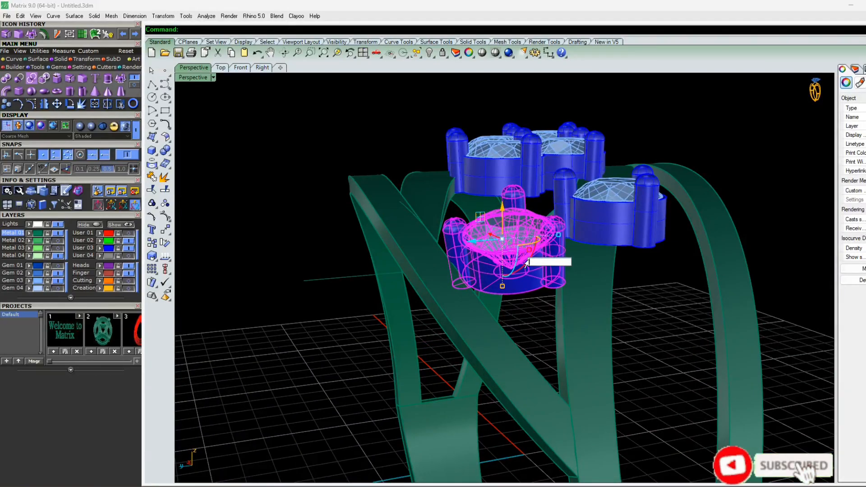
text(5)
key(Return)
key(Escape)
right_drag(526, 283, 374, 186)
click(496, 267)
key(Escape)
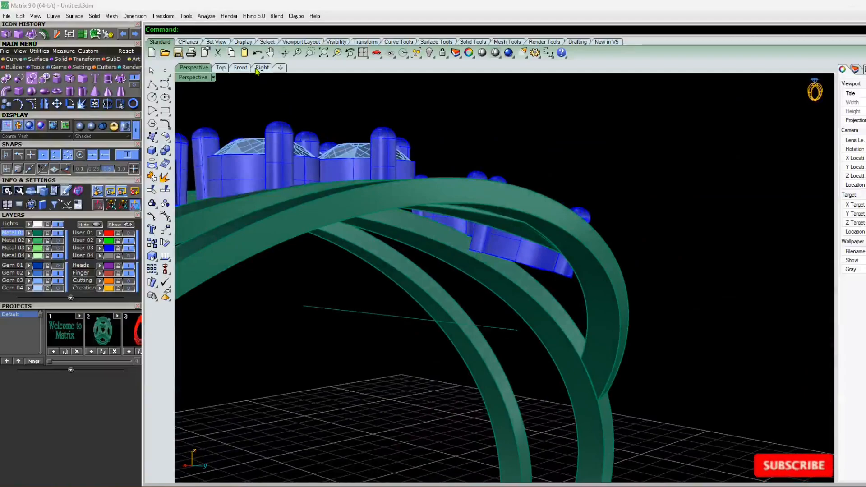
Raise the upright setting well above the tilted one in the front view to clear the working area
click(262, 68)
click(240, 68)
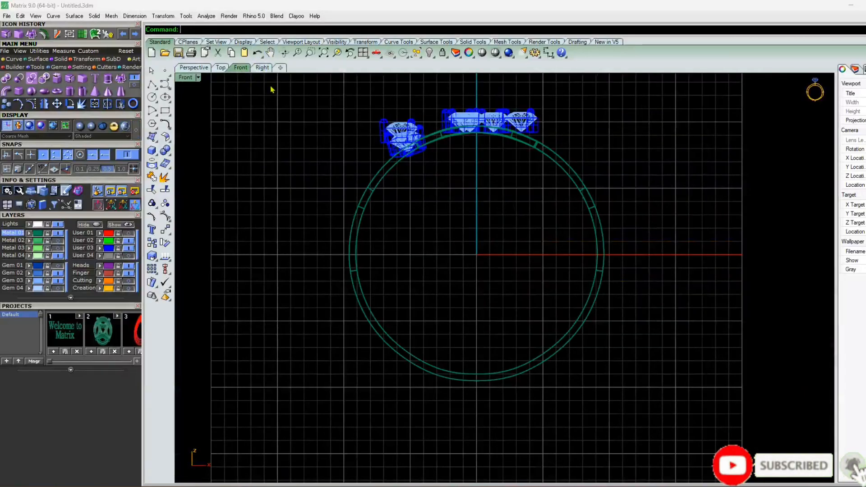
scroll(394, 146, up, 3)
right_drag(399, 155, 463, 368)
click(453, 307)
drag(452, 277, 441, 198)
scroll(441, 378, up, 3)
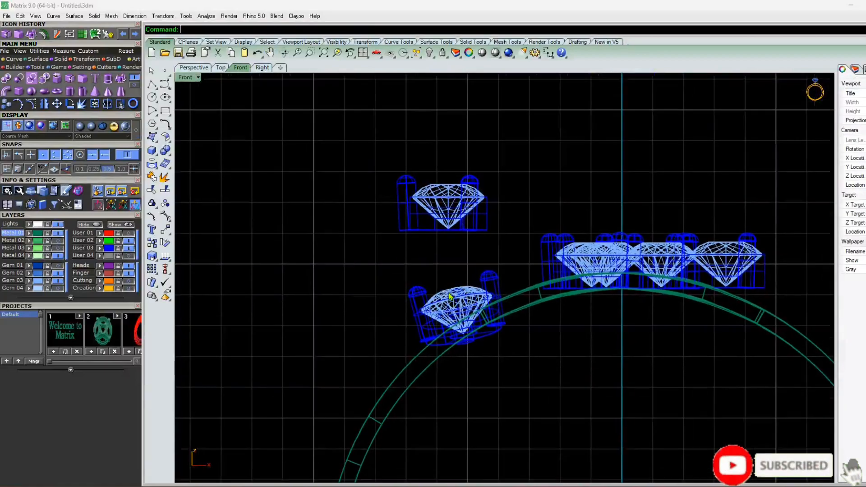
Adjust the tilted setting by hand in the front view to follow the slope of the ring
click(470, 356)
drag(459, 321, 420, 307)
click(201, 67)
key(Escape)
mouse_move(445, 326)
right_down()
mouse_move(348, 363)
mouse_move(363, 331)
mouse_move(356, 345)
right_up()
Fine-tune the tilted setting's rotation by hand in perspective and inspect its fit between the bands
click(508, 283)
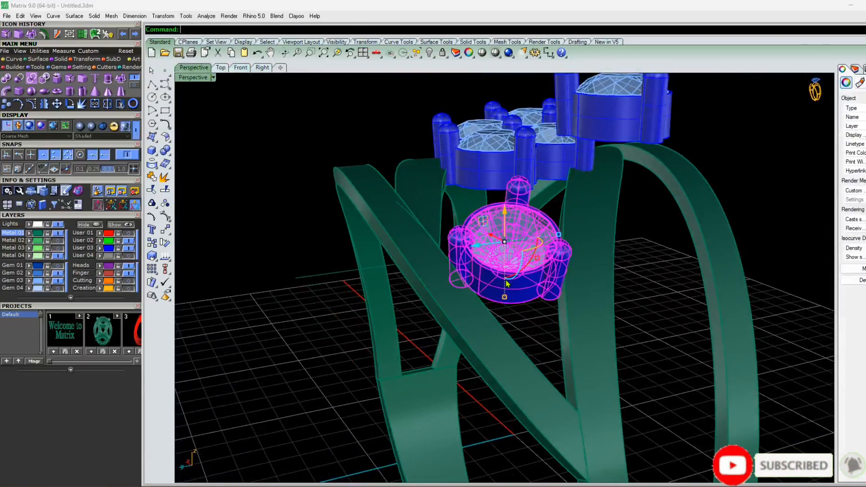
drag(534, 251, 542, 248)
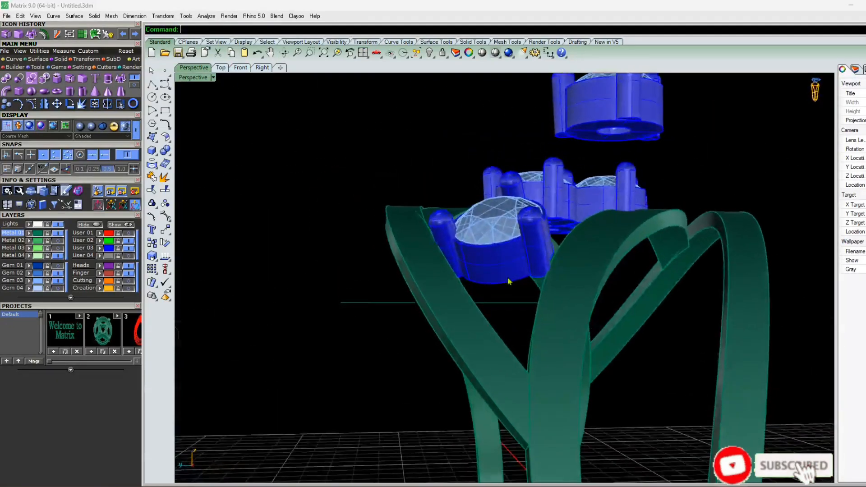
click(505, 273)
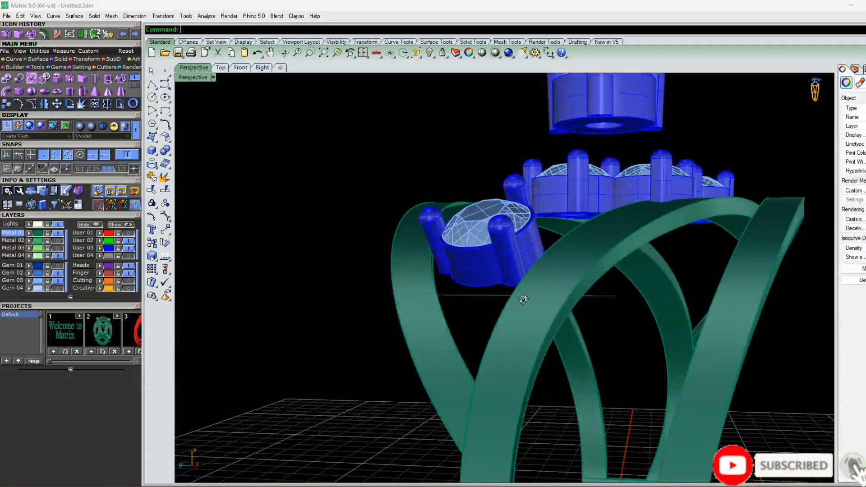
scroll(522, 300, up, 5)
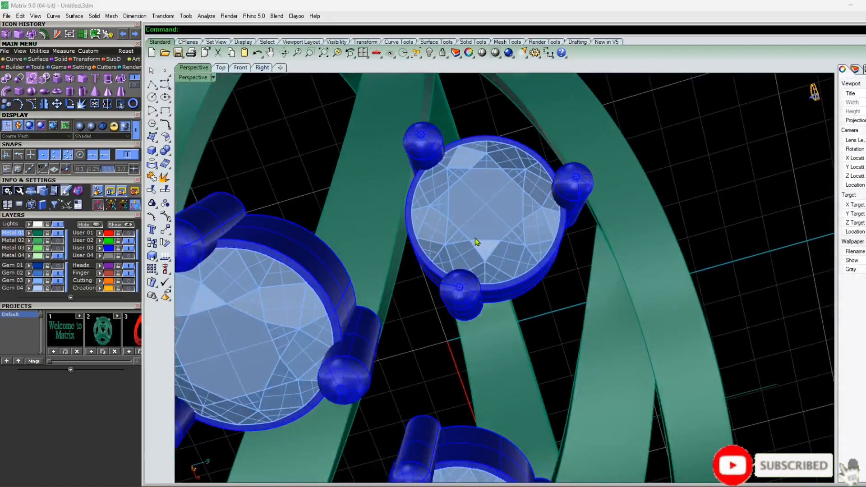
click(475, 237)
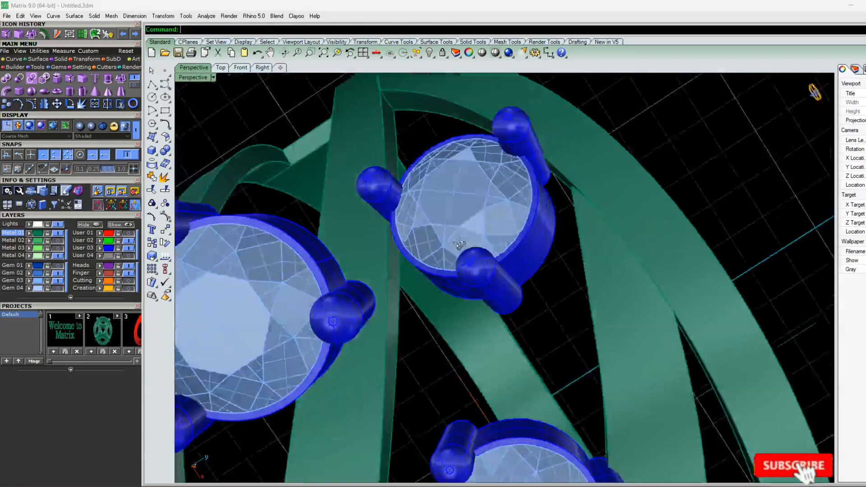
Rotate the tilted setting by 6 degrees about the X axis
right_drag(460, 243, 515, 275)
click(517, 278)
click(523, 270)
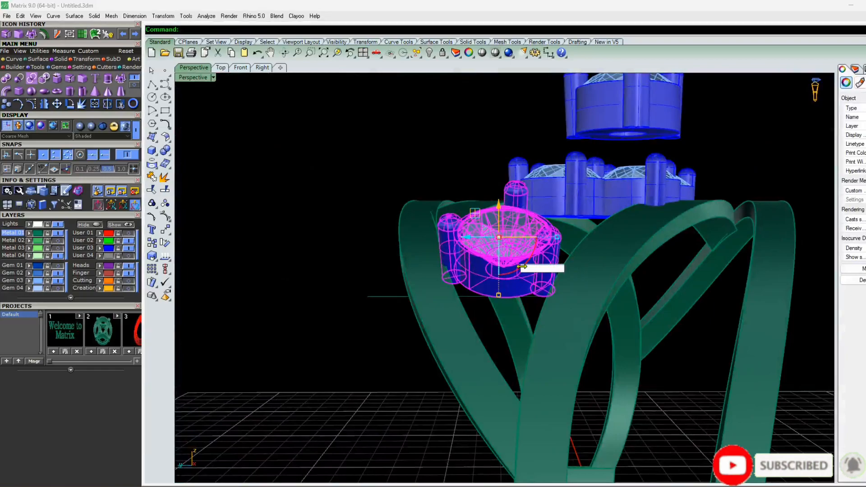
key(Return)
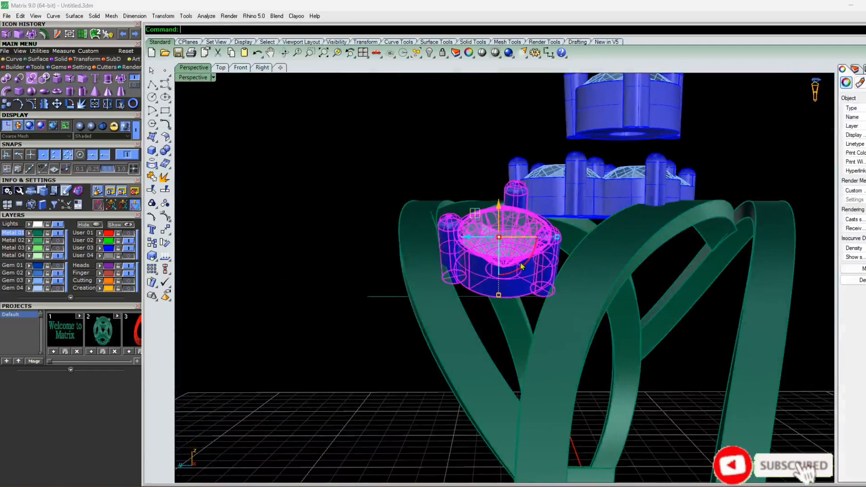
click(522, 266)
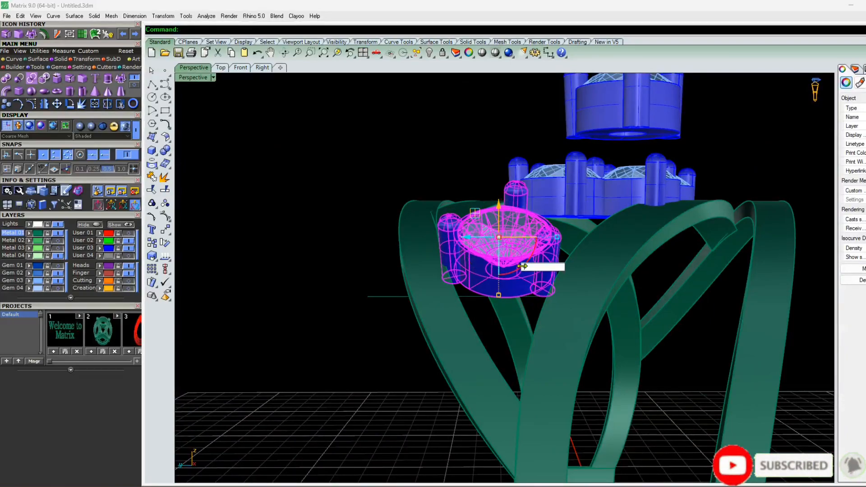
text(6)
key(Return)
key(Escape)
Rotate the tilted setting by -3 degrees about the X axis
mouse_move(538, 282)
right_down()
mouse_move(305, 151)
mouse_move(678, 265)
mouse_move(560, 303)
mouse_move(542, 280)
right_up()
click(537, 277)
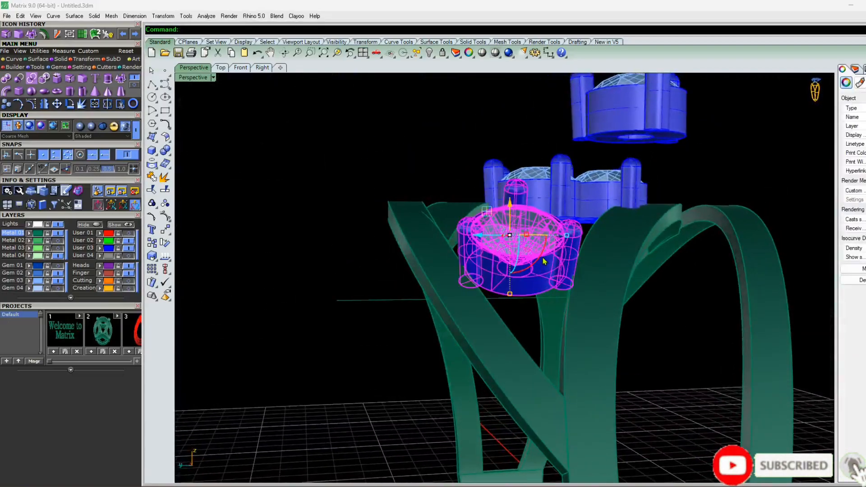
click(541, 257)
text(-3)
key(Return)
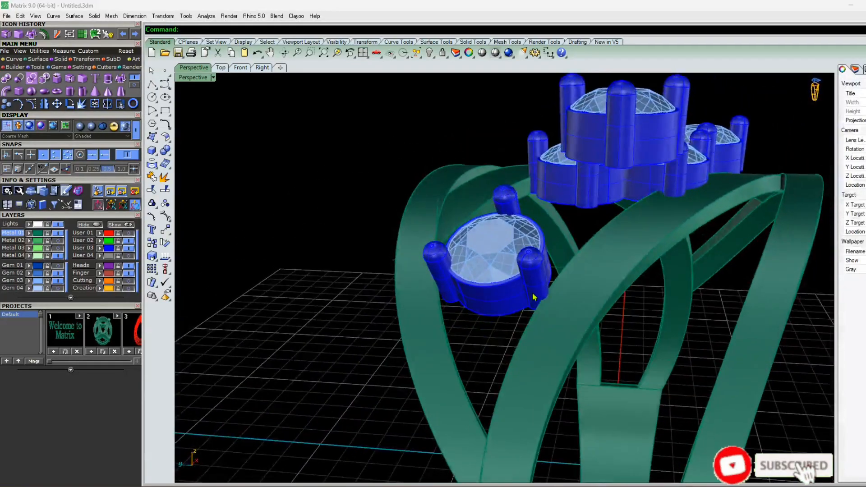
Lower the tilted setting slightly between the bands and examine its underside
click(496, 271)
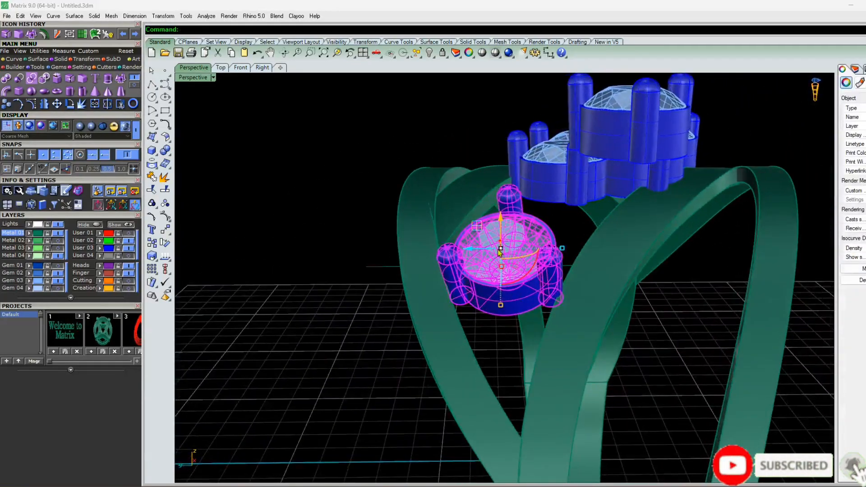
drag(502, 221, 499, 231)
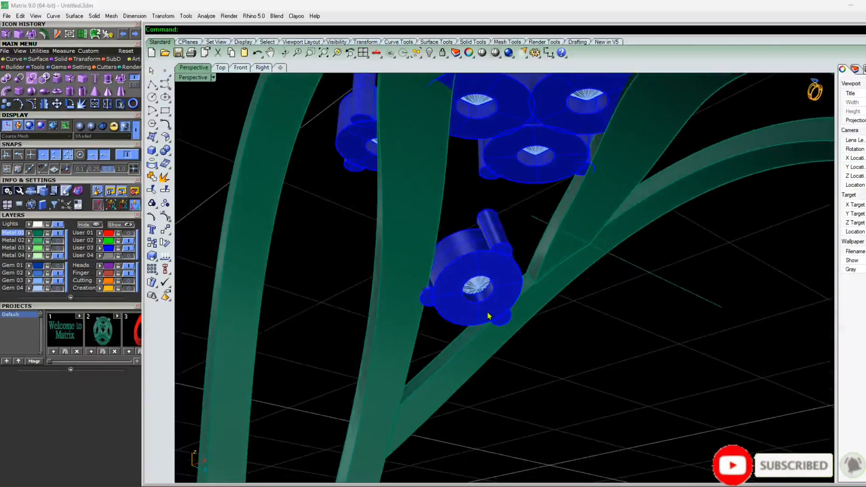
scroll(451, 289, up, 5)
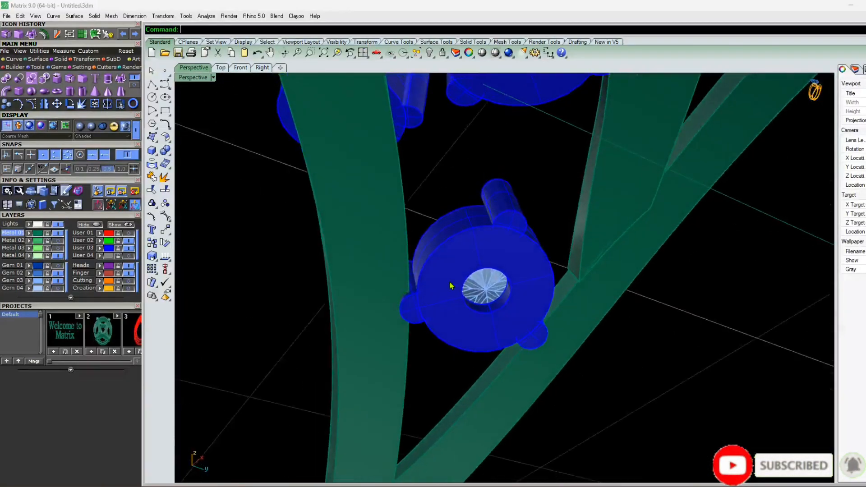
click(513, 216)
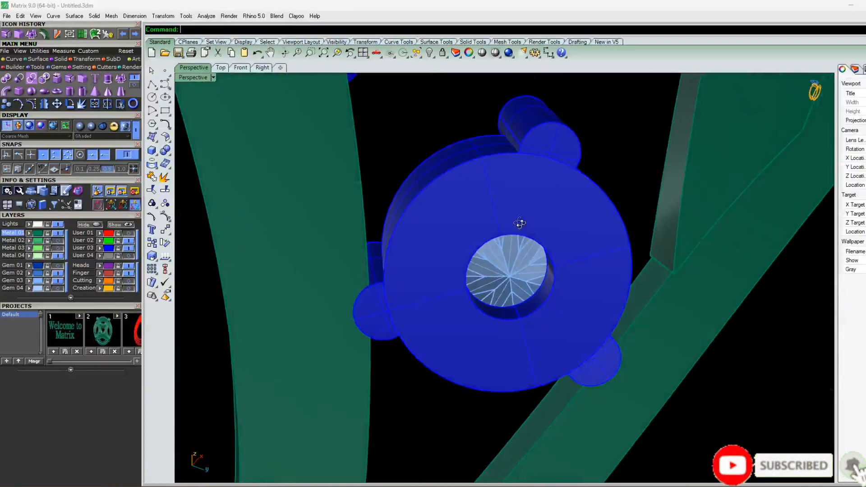
right_drag(520, 223, 504, 308)
Fine-tune the tilted setting's height with two small vertical moves while viewing it from beneath
click(524, 280)
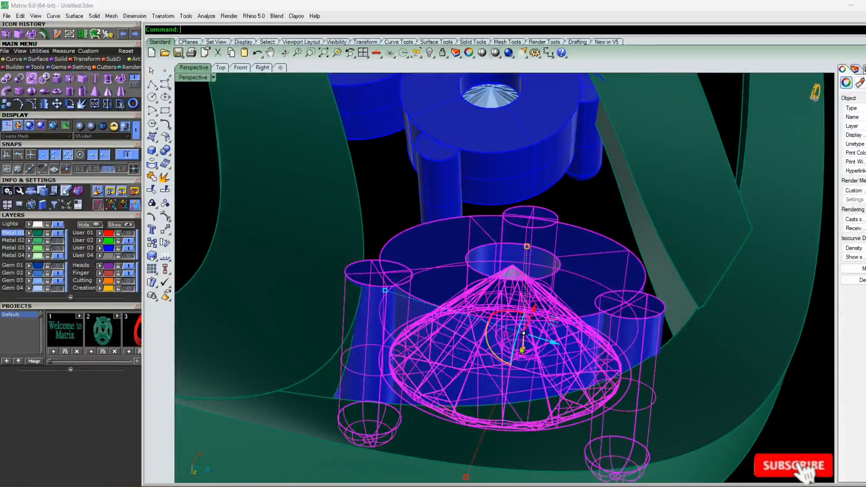
drag(521, 349, 523, 357)
key(Escape)
right_drag(523, 357, 549, 336)
click(532, 355)
drag(522, 359, 524, 355)
key(Escape)
Rotate the tilted setting slightly in the front view so its base better follows the ring's curve
right_drag(524, 355, 412, 316)
click(239, 69)
scroll(545, 299, up, 5)
click(504, 280)
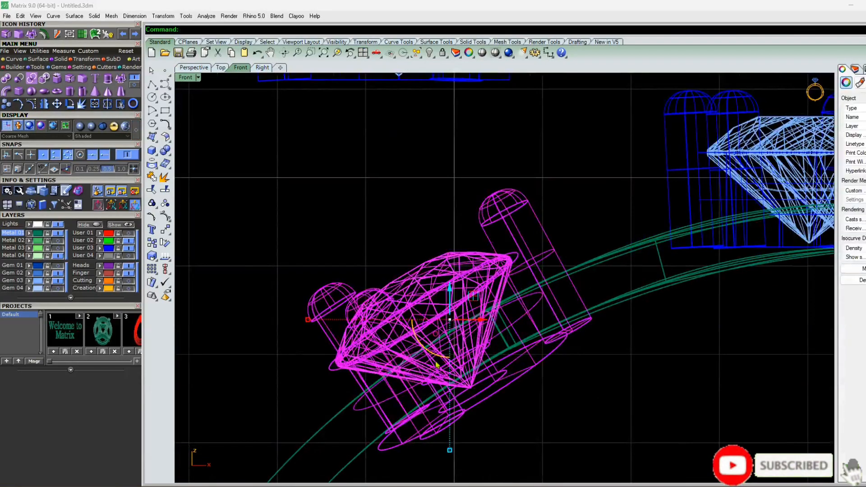
drag(431, 355, 429, 353)
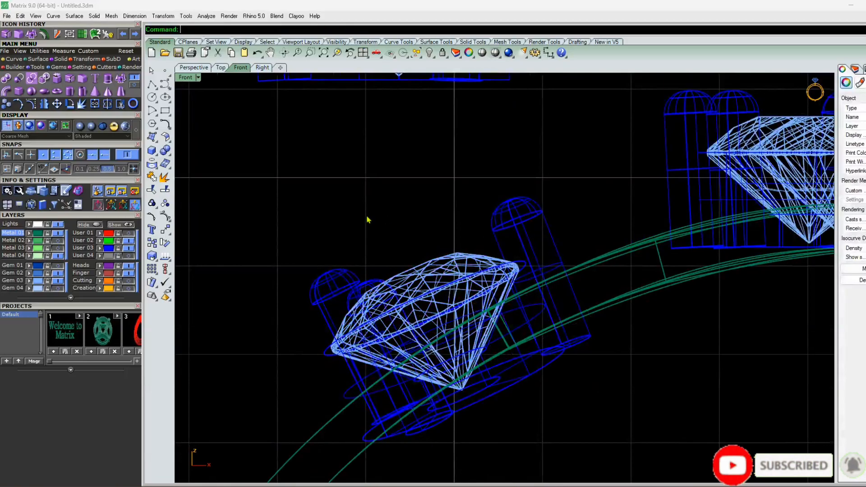
Nudge the tilted setting slightly in the negative X direction in the top view
click(194, 68)
right_drag(373, 257, 354, 296)
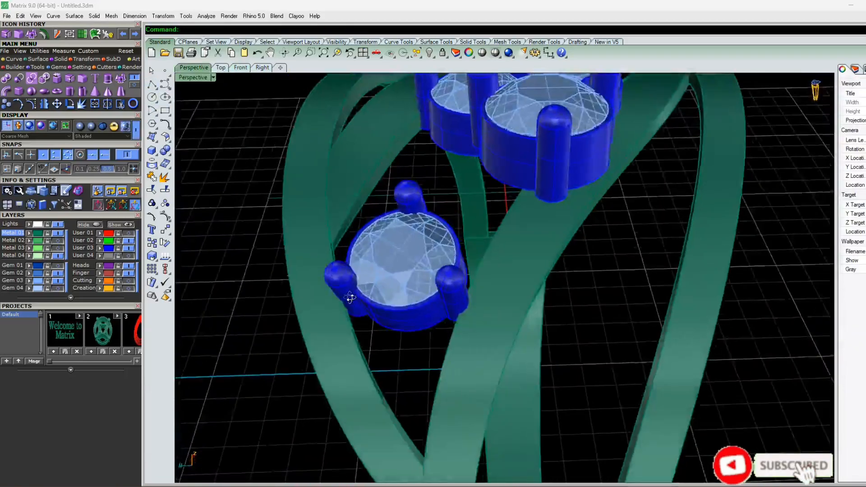
scroll(369, 248, down, 6)
right_drag(370, 248, 553, 361)
scroll(417, 253, up, 8)
click(418, 239)
right_drag(557, 321, 519, 321)
click(243, 68)
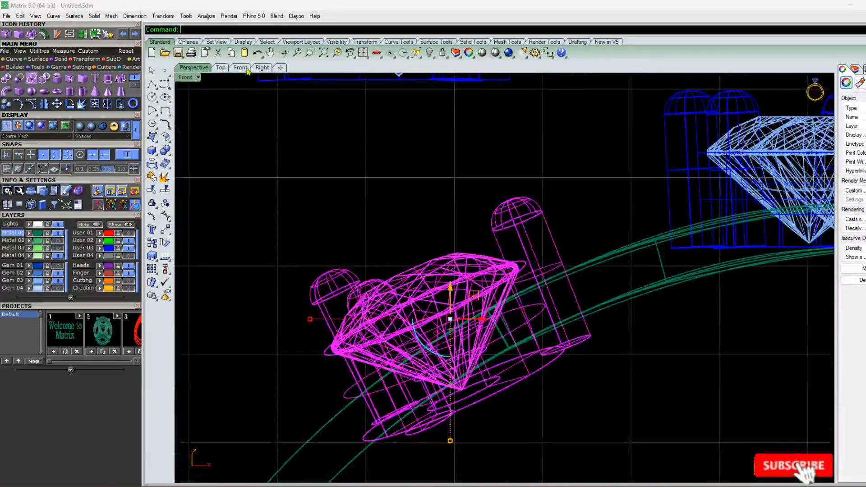
click(221, 68)
right_drag(378, 189, 457, 229)
scroll(456, 229, up, 6)
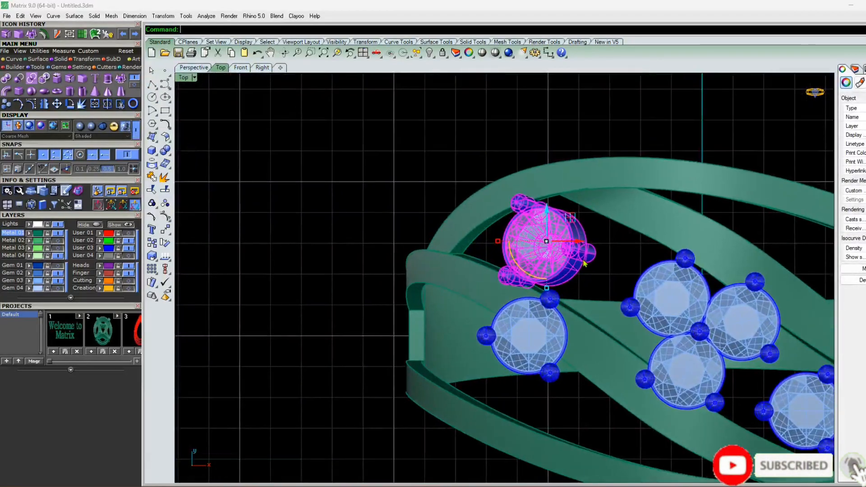
drag(577, 245, 574, 244)
Examine the tilted setting's seat against the bands in the perspective and front views
click(193, 67)
key(Escape)
right_drag(512, 243, 541, 232)
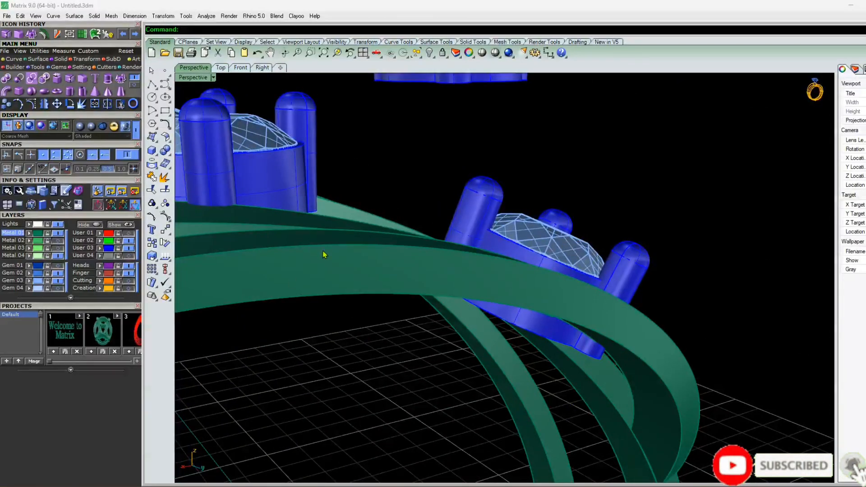
click(499, 232)
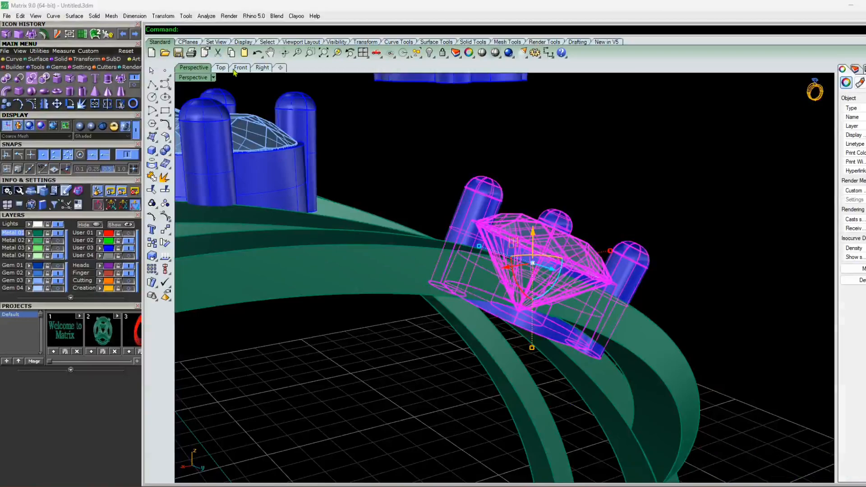
click(240, 68)
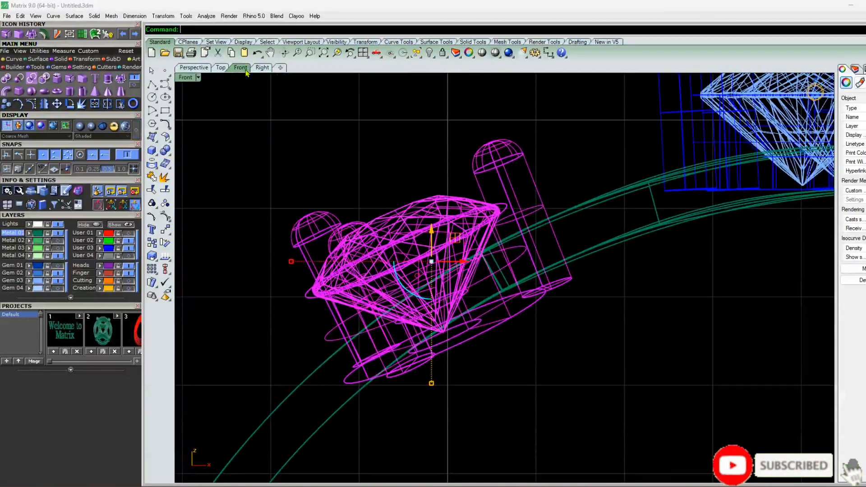
click(193, 67)
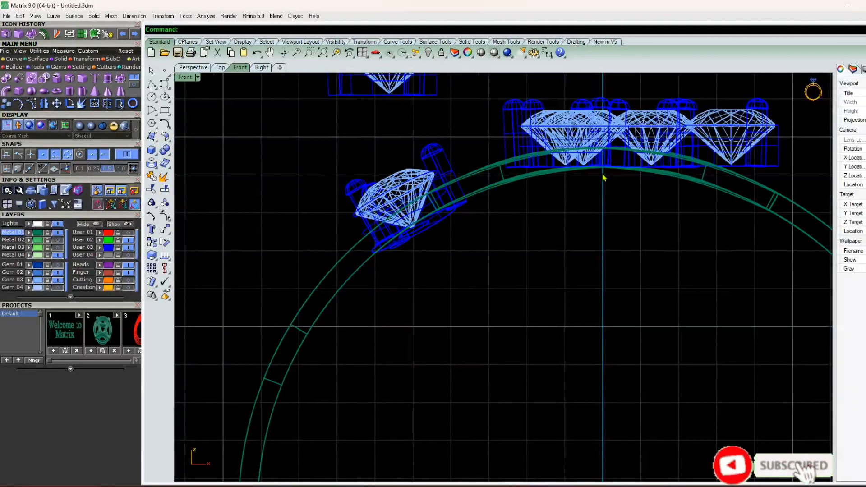
scroll(400, 229, up, 4)
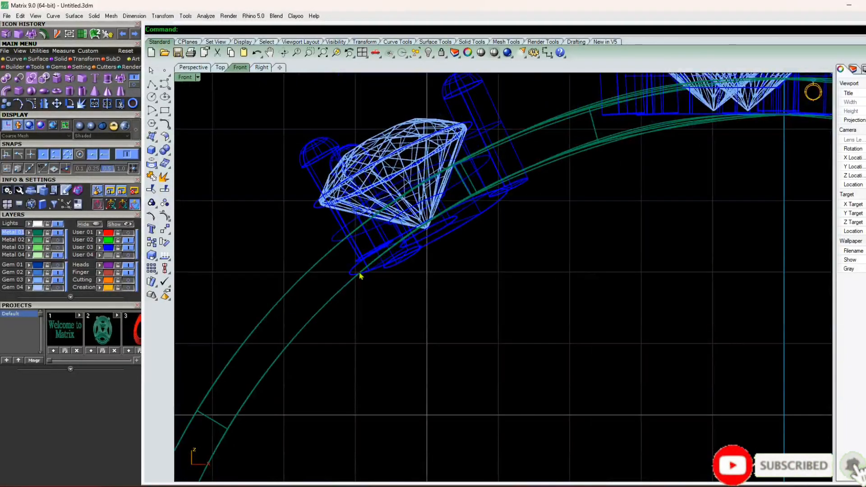
click(197, 67)
scroll(371, 199, down, 3)
mouse_move(371, 199)
right_down()
mouse_move(397, 205)
mouse_move(483, 284)
mouse_move(533, 251)
mouse_move(533, 281)
mouse_move(562, 298)
mouse_move(613, 294)
mouse_move(656, 247)
mouse_move(604, 231)
mouse_move(478, 344)
mouse_move(451, 303)
mouse_move(489, 276)
mouse_move(501, 254)
mouse_move(469, 227)
mouse_move(424, 253)
mouse_move(343, 210)
right_up()
Make a copy of the tilted setting rotated 180 degrees about the ring's centre in the top view
click(220, 67)
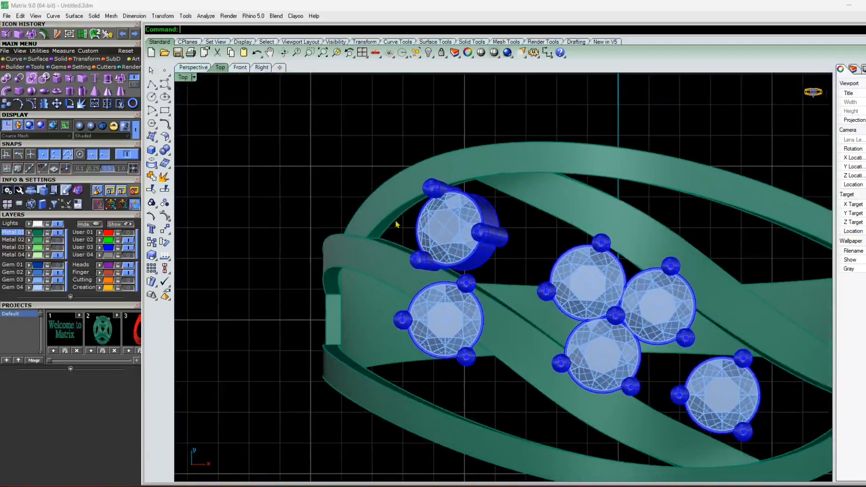
click(426, 188)
scroll(411, 179, down, 6)
click(70, 104)
scroll(379, 151, down, 3)
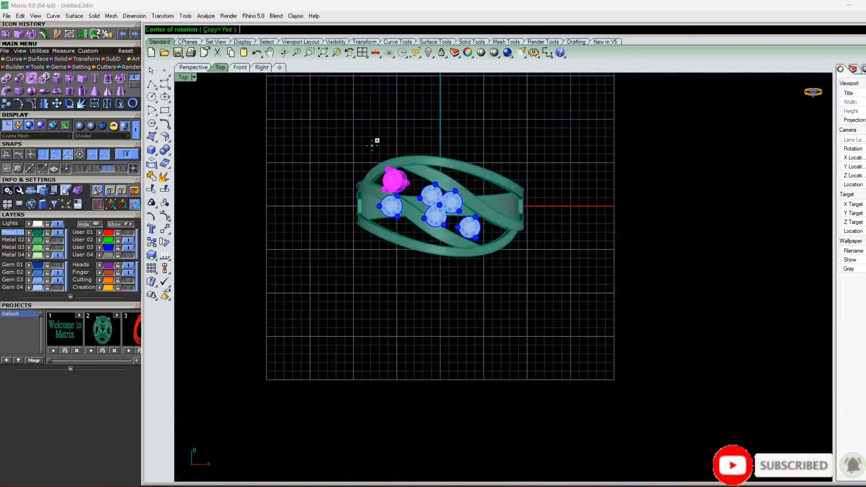
click(440, 206)
click(440, 414)
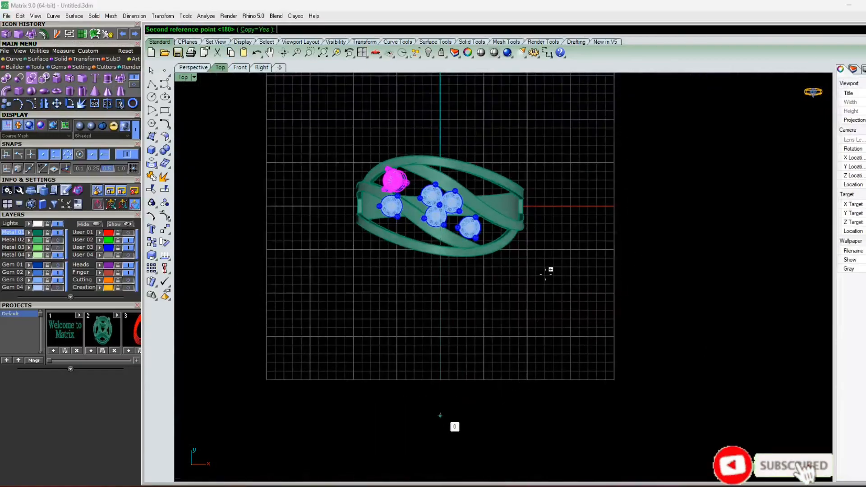
click(440, 89)
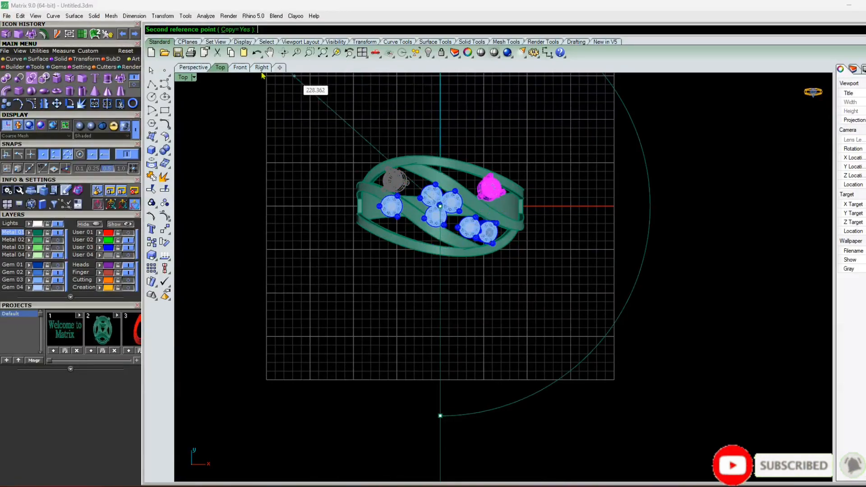
key(Return)
click(197, 67)
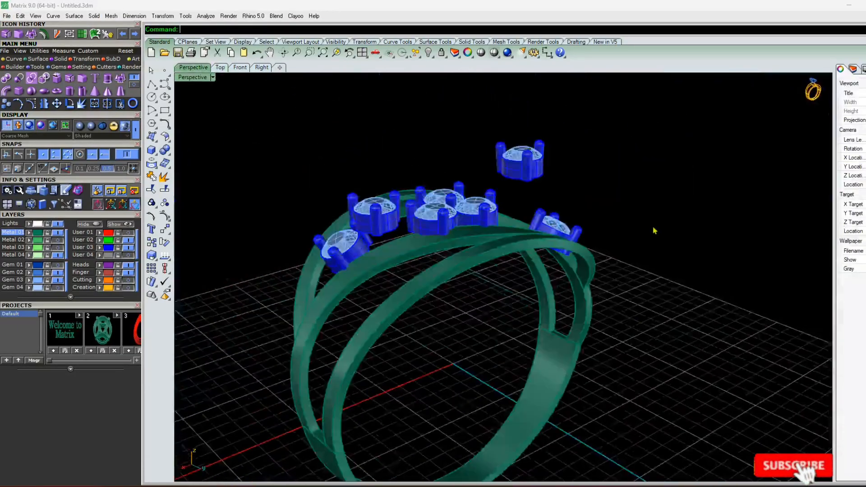
Move the spare upright setting down beside the ring and shift it along X onto the side bands
drag(425, 153, 425, 108)
drag(437, 166, 449, 92)
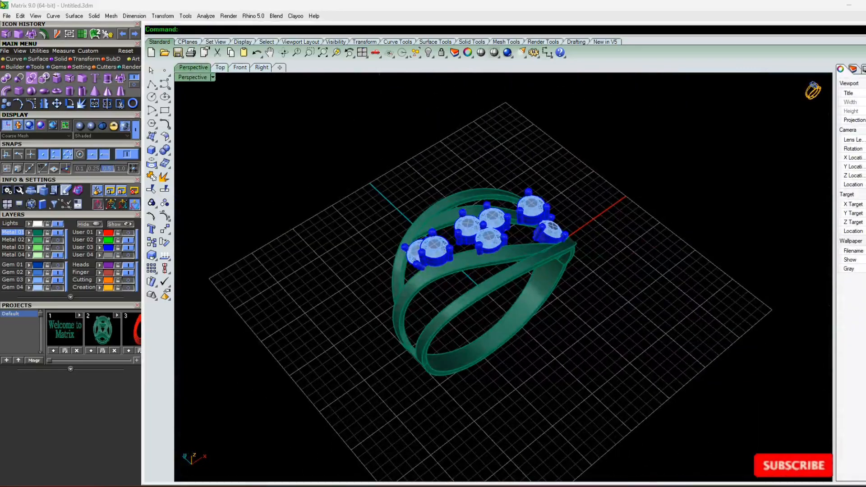
right_drag(553, 305, 200, 255)
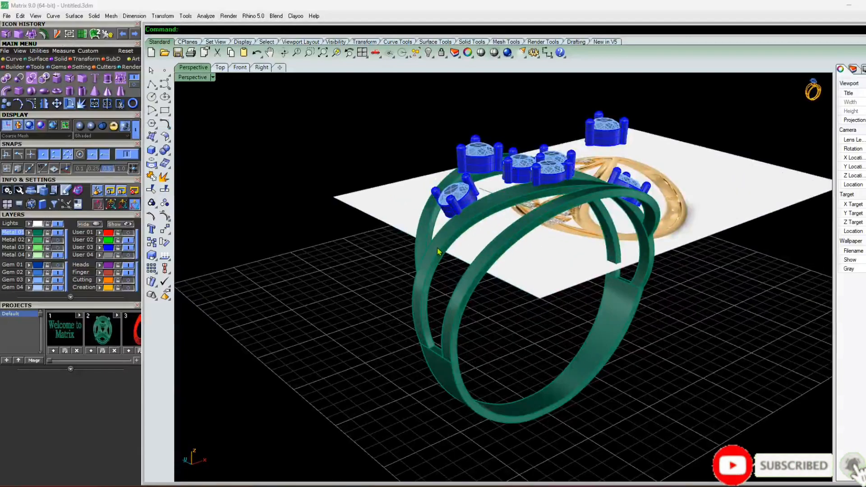
right_drag(437, 251, 311, 176)
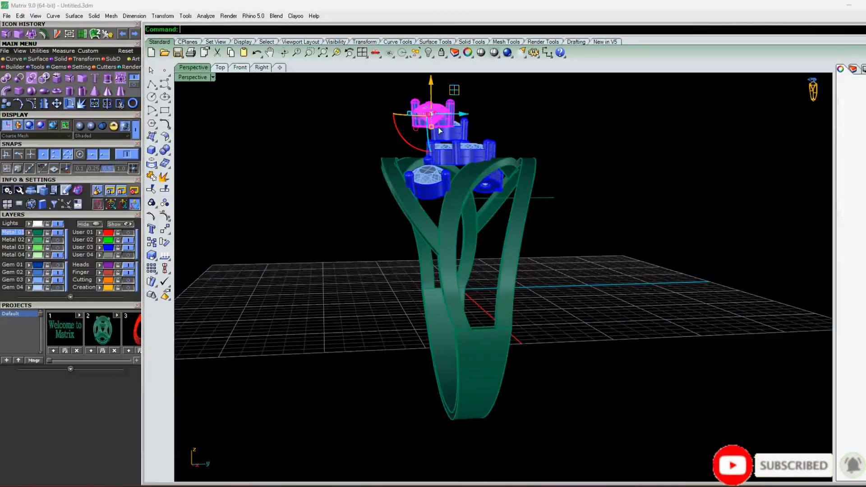
drag(484, 197, 484, 198)
right_drag(484, 198, 567, 244)
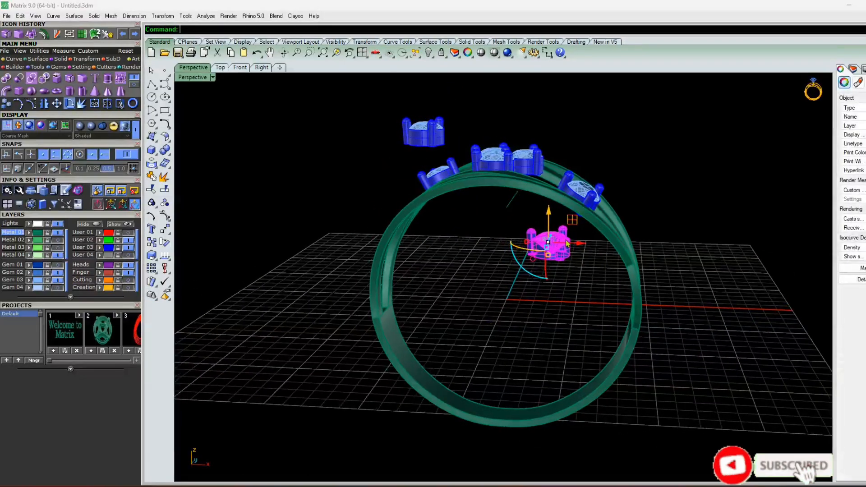
drag(630, 237, 668, 238)
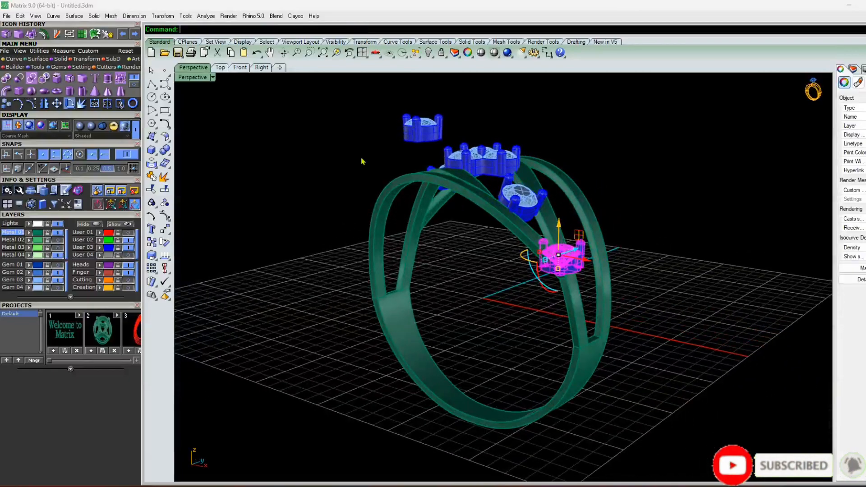
Rotate the side setting in the front view so it faces outward along the ring's steep side
click(240, 68)
scroll(387, 257, down, 5)
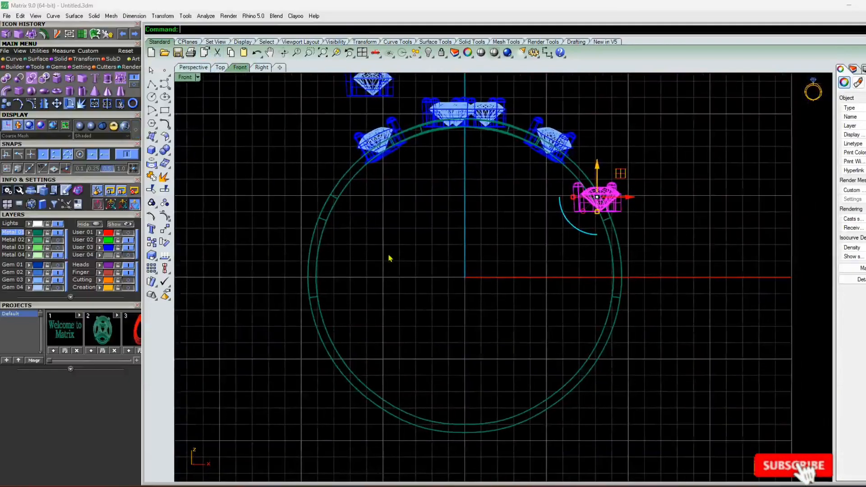
scroll(609, 192, up, 5)
click(523, 226)
scroll(523, 226, up, 5)
drag(515, 237, 491, 206)
click(421, 286)
scroll(496, 248, up, 3)
click(479, 290)
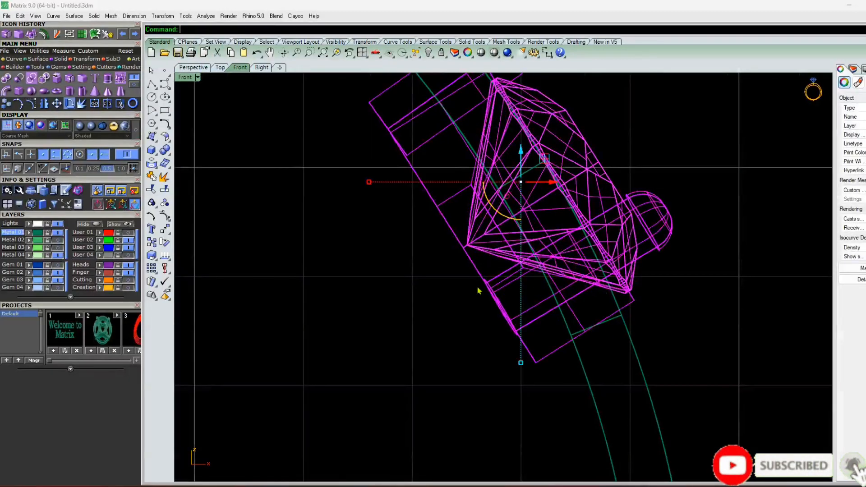
click(405, 342)
Shift the side setting along the Y axis toward the gap between the two bands
click(198, 68)
right_drag(445, 257, 433, 271)
scroll(415, 237, up, 3)
click(441, 286)
drag(472, 283, 512, 286)
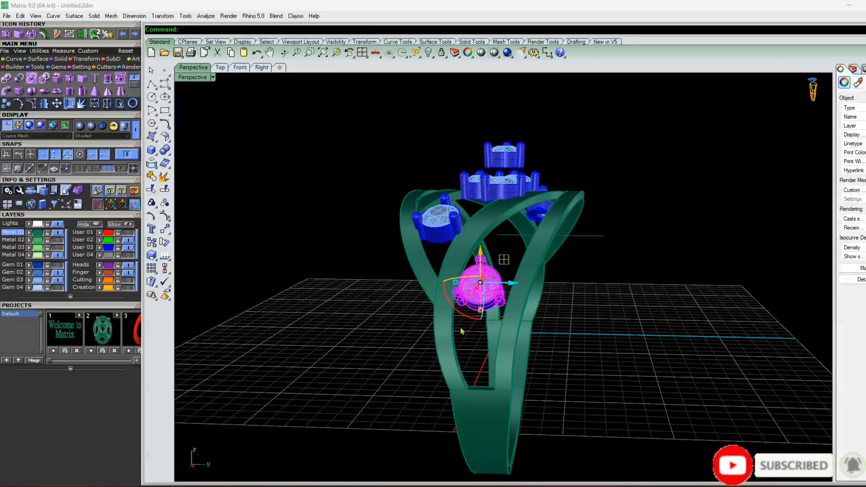
right_drag(497, 293, 382, 311)
right_drag(396, 371, 343, 289)
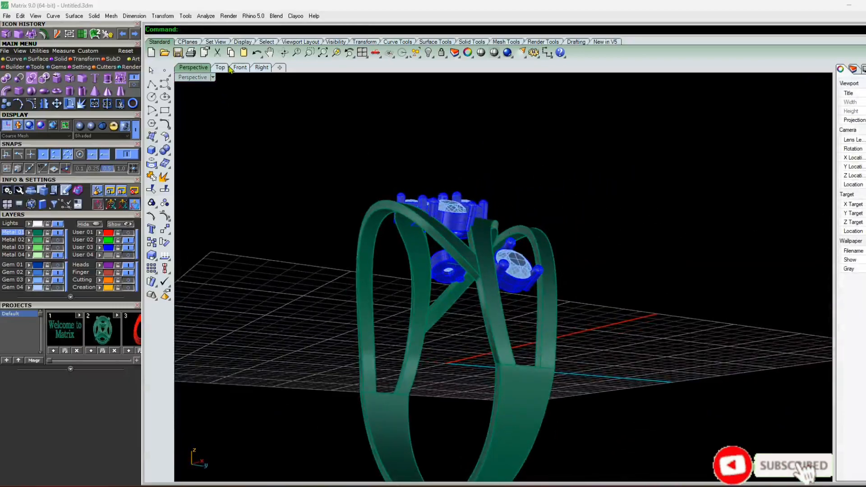
Move the side setting lower and outward along the ring's curve in the front view
click(240, 67)
scroll(402, 222, down, 5)
click(445, 190)
drag(447, 186, 448, 185)
drag(466, 240, 499, 327)
click(193, 67)
right_drag(587, 270, 519, 271)
scroll(519, 271, up, 5)
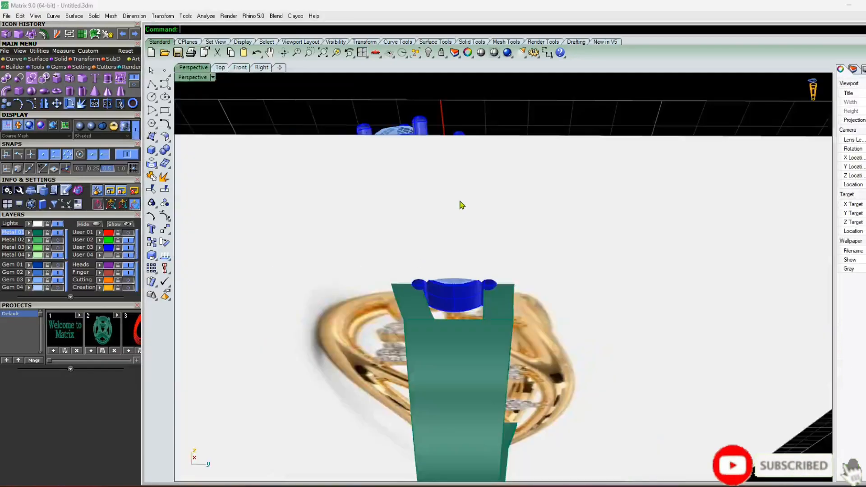
right_drag(460, 203, 574, 373)
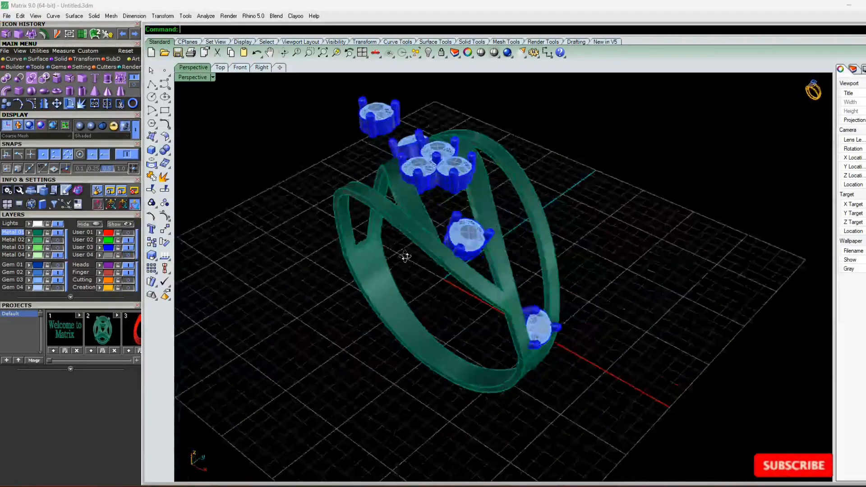
Raise the side setting slightly in the front view
right_drag(406, 253, 487, 306)
scroll(445, 239, up, 5)
click(481, 286)
right_drag(401, 126, 613, 334)
click(240, 67)
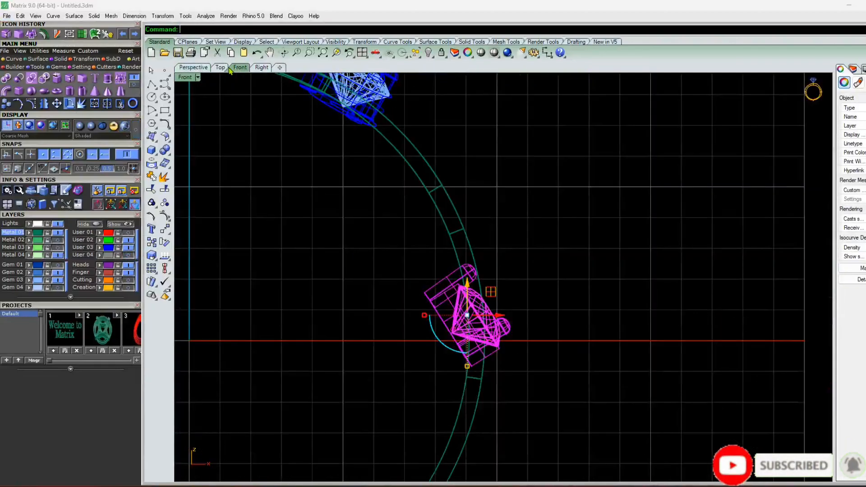
right_drag(442, 295, 421, 307)
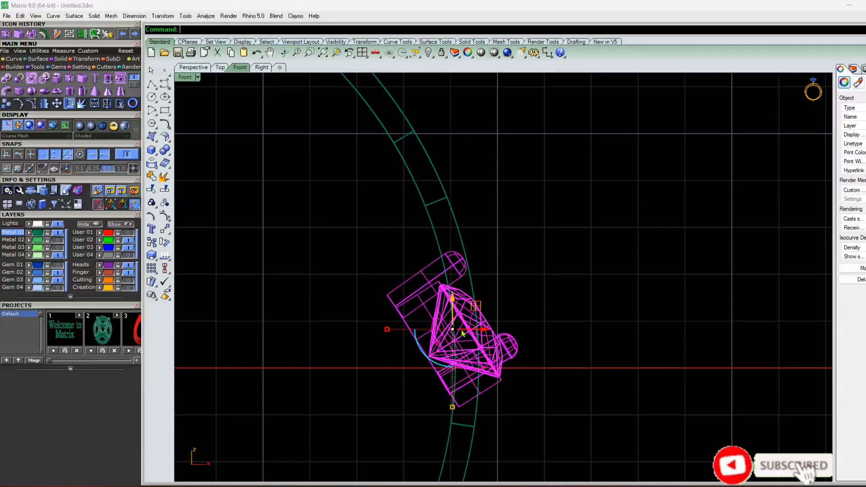
drag(452, 302, 443, 266)
click(193, 67)
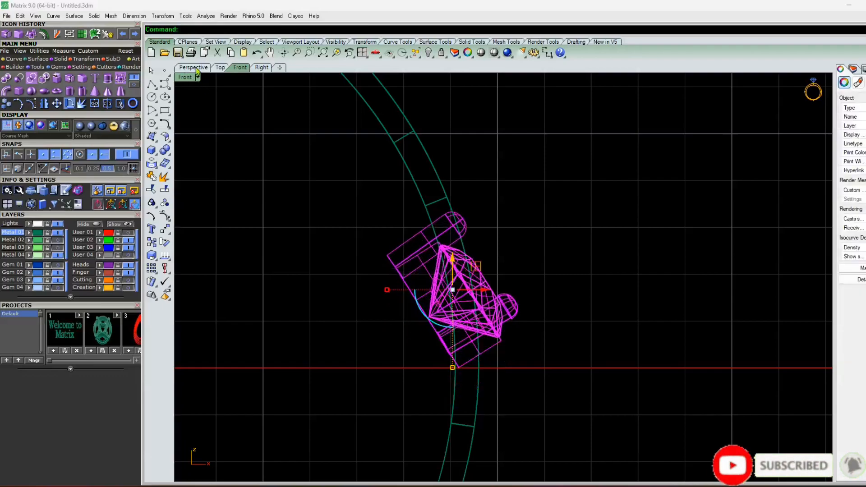
Examine how the side setting sits between the two bands from several angles
click(424, 354)
right_drag(423, 353, 453, 327)
key(Escape)
scroll(413, 352, down, 6)
scroll(414, 352, up, 6)
right_drag(413, 352, 575, 270)
click(450, 292)
key(Escape)
right_drag(671, 277, 562, 252)
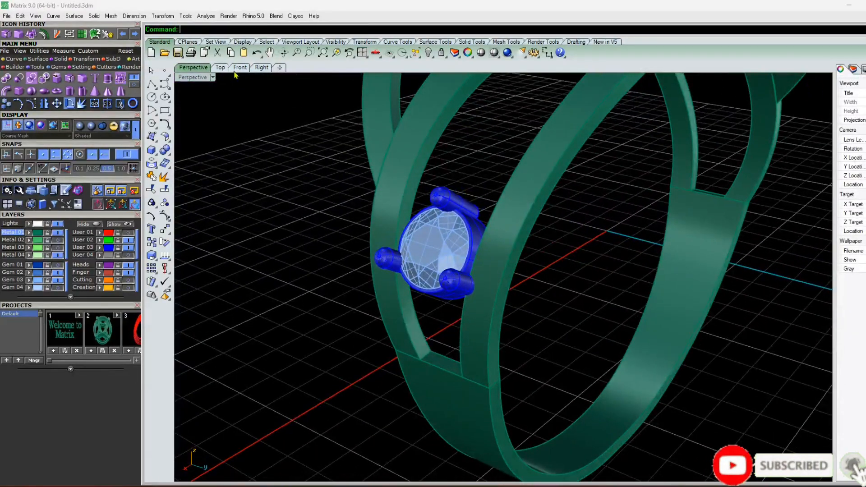
Rotate the side setting slightly in the front view to bring its base parallel to the band
click(240, 67)
scroll(426, 267, up, 4)
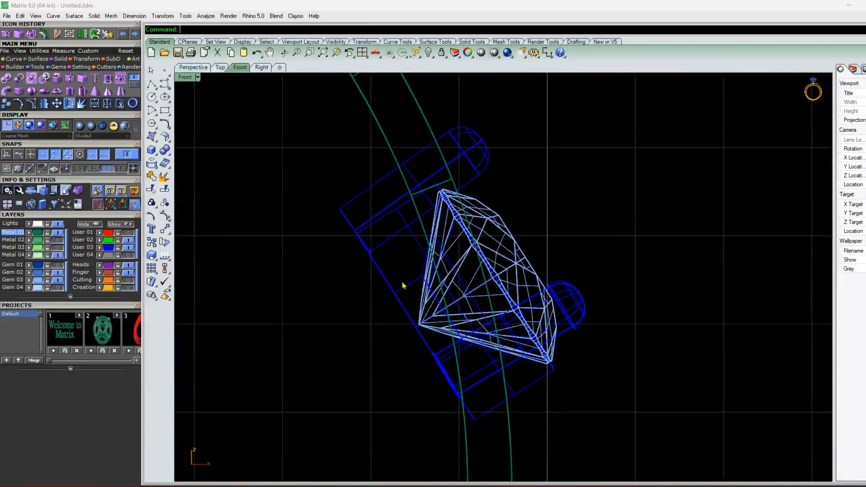
click(401, 286)
drag(440, 304, 439, 299)
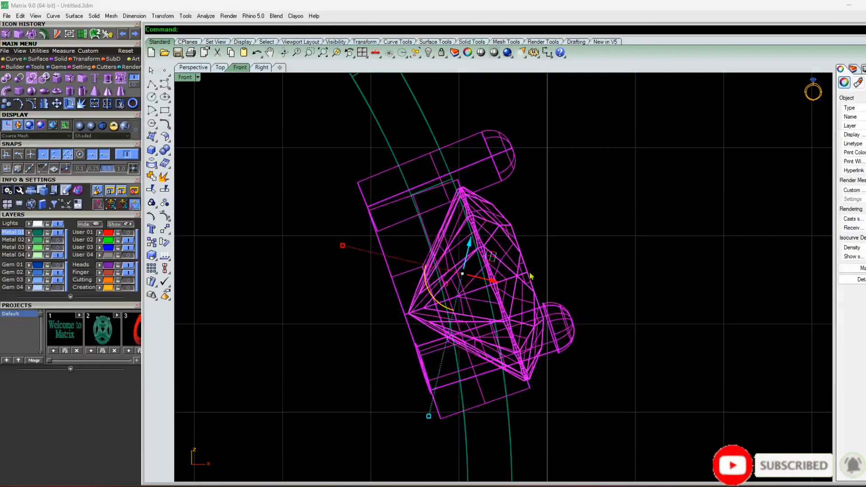
key(Escape)
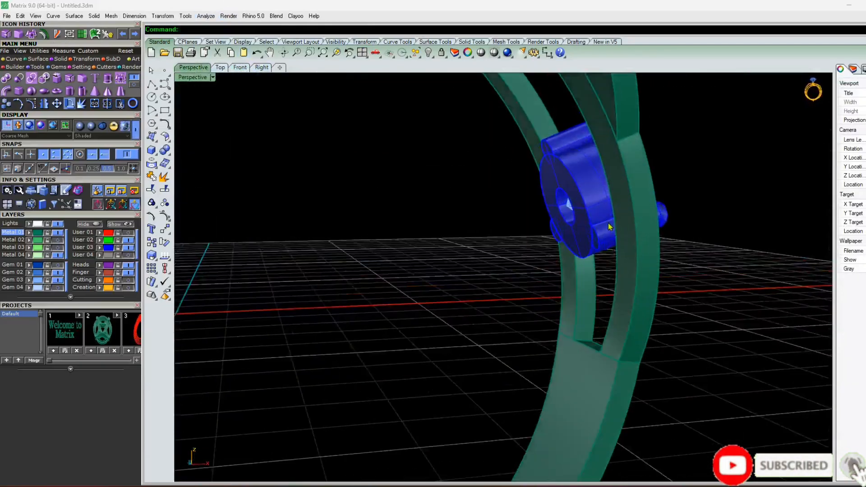
Shift the side setting slightly outward along the X axis and check its fit between the bands
click(600, 189)
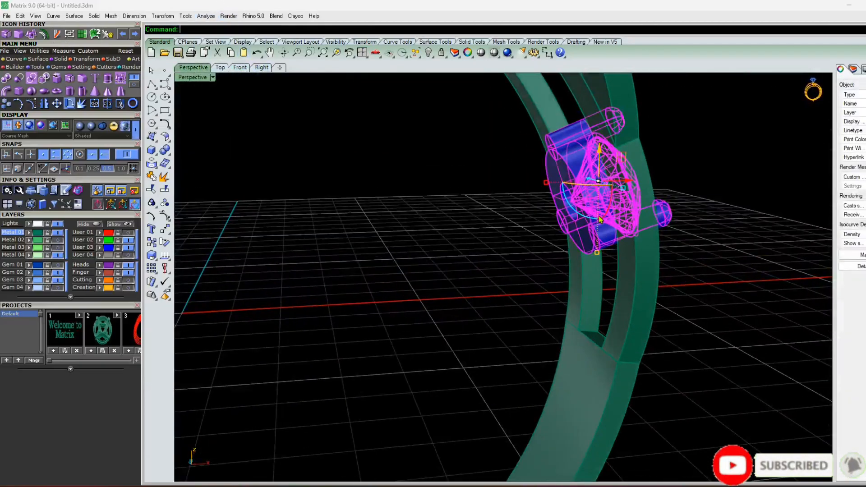
drag(627, 185, 642, 183)
click(711, 154)
right_drag(667, 189, 489, 302)
click(608, 234)
key(Escape)
right_drag(585, 219, 655, 255)
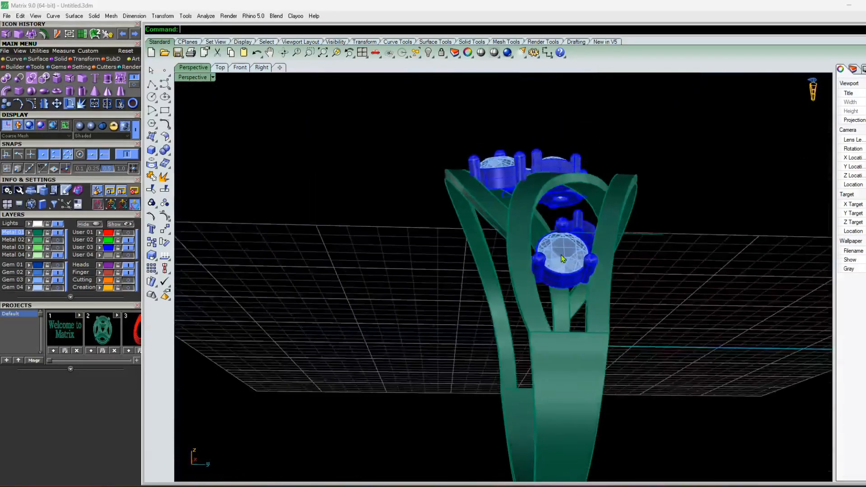
Lower the side setting slightly along the vertical axis to seat it between the bands
scroll(593, 310, up, 5)
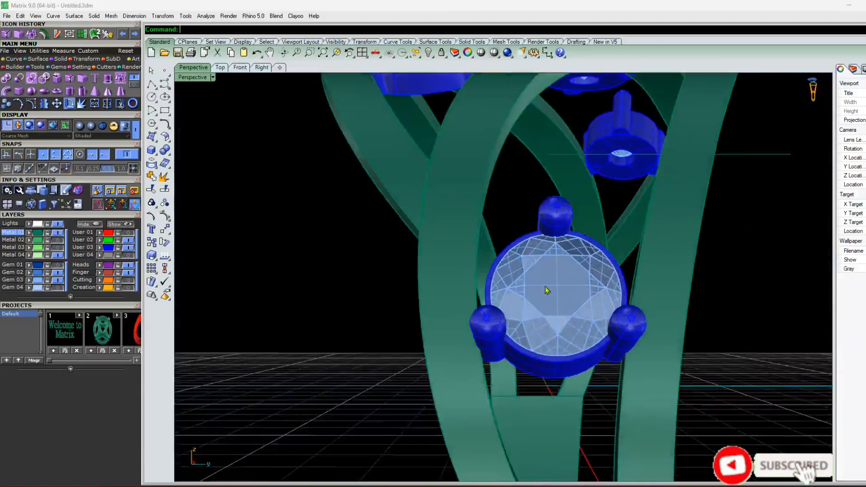
click(558, 258)
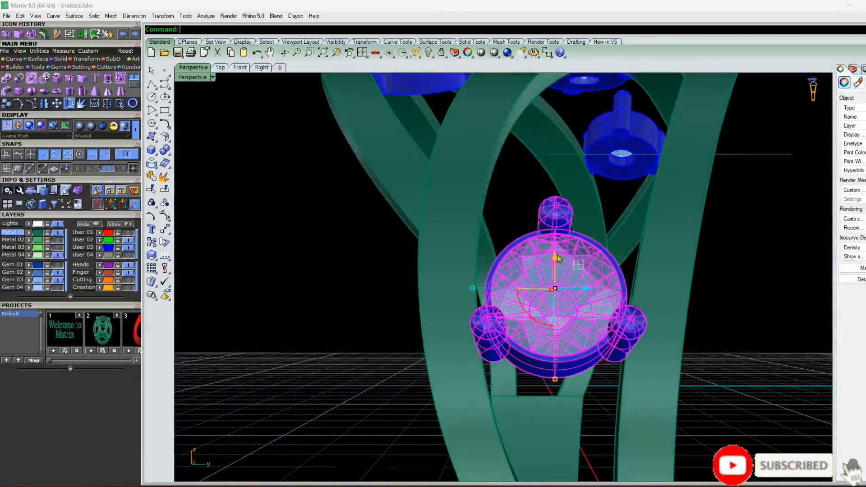
drag(558, 264, 558, 267)
key(Escape)
right_drag(489, 340, 573, 253)
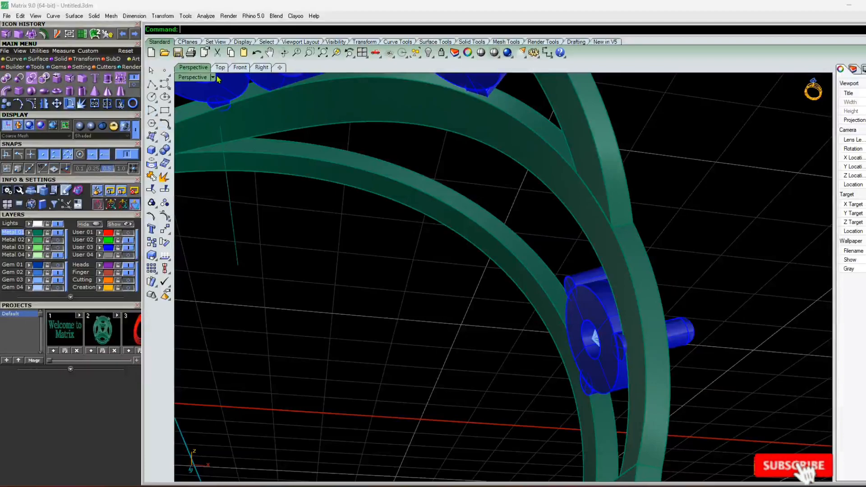
Rotate the side setting slightly in the front view to align its base with the band, and check its fit
click(239, 68)
right_drag(494, 273, 567, 241)
scroll(567, 241, up, 4)
click(597, 222)
scroll(540, 277, down, 2)
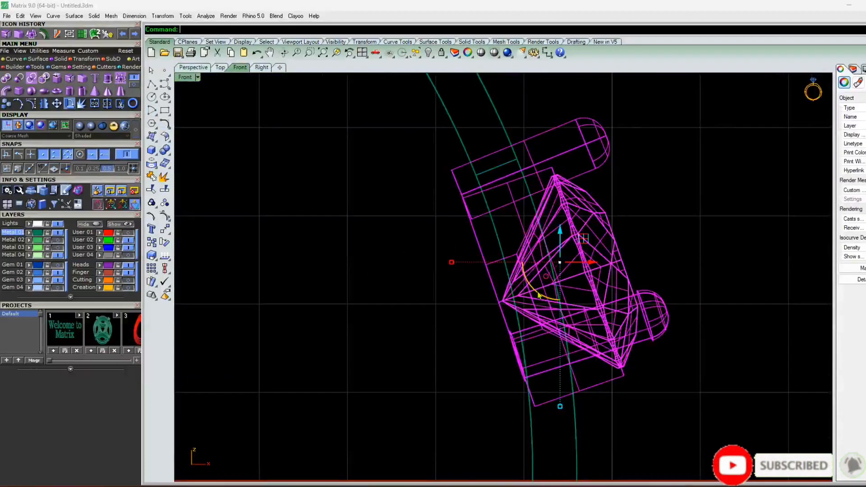
drag(540, 297, 535, 290)
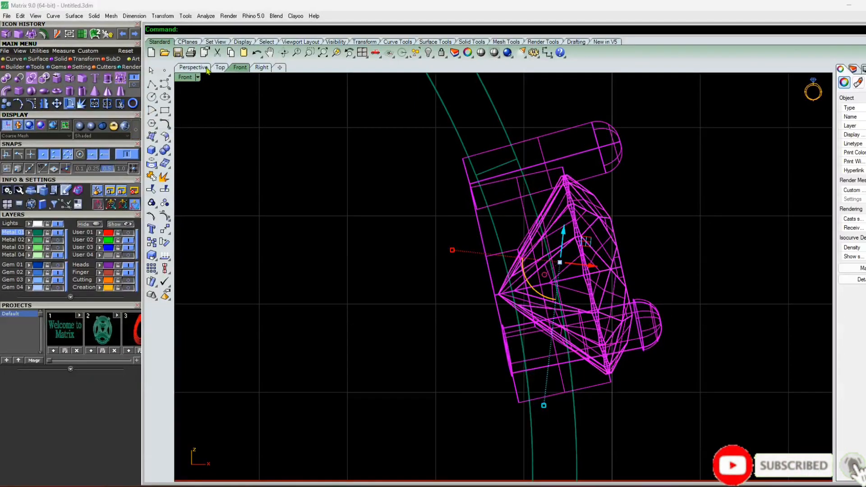
click(204, 68)
click(507, 305)
scroll(445, 322, down, 5)
right_drag(508, 304, 409, 335)
scroll(460, 263, up, 6)
right_drag(468, 324, 406, 298)
scroll(425, 316, down, 3)
Copy the side setting in the front view to a spot higher up along the band
click(221, 68)
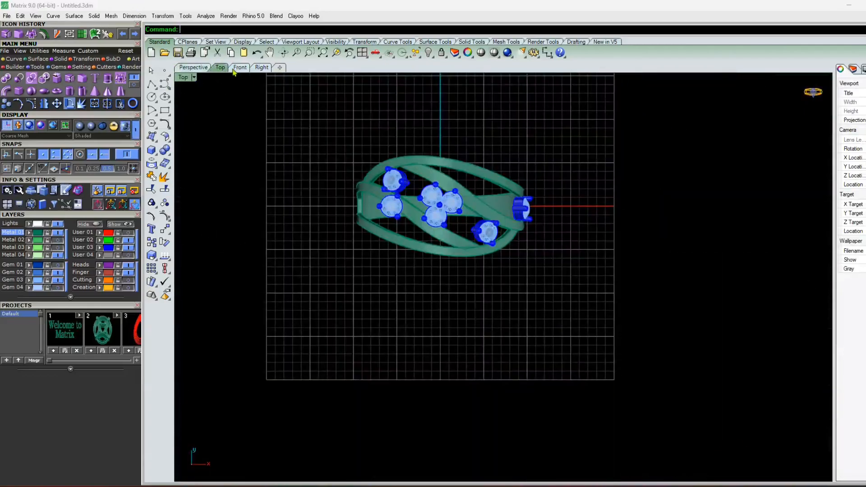
click(240, 67)
scroll(525, 337, down, 6)
click(525, 337)
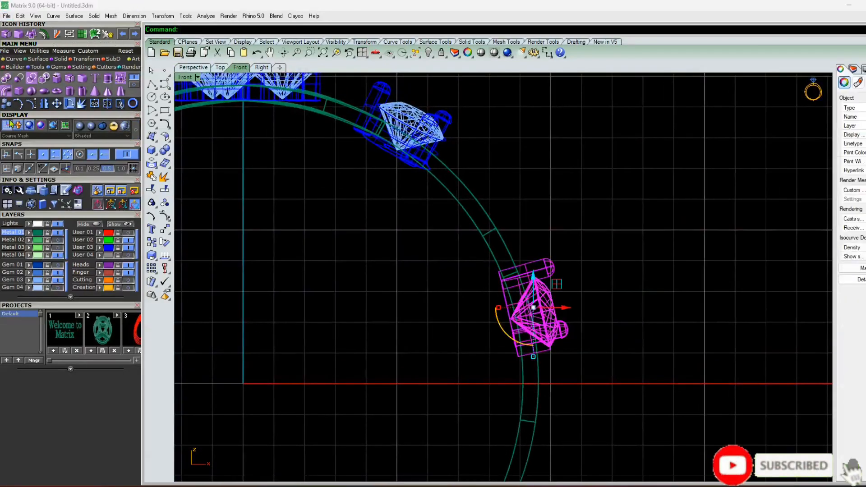
click(496, 319)
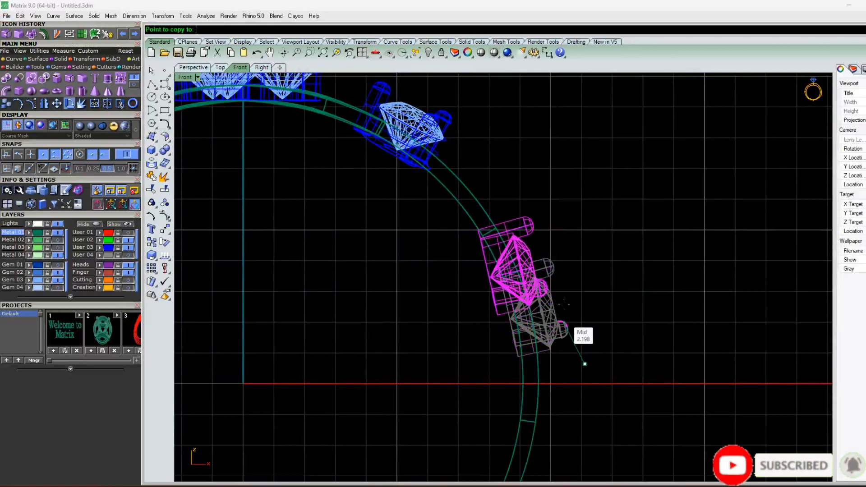
click(552, 266)
right_click(552, 266)
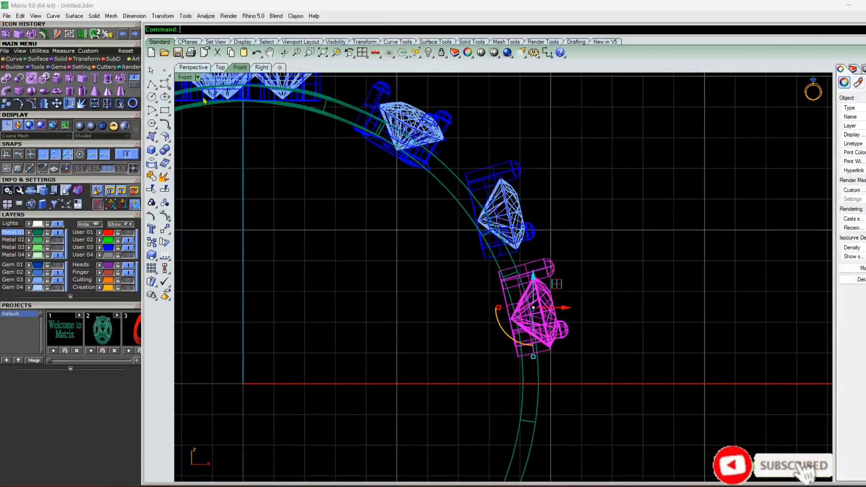
Shift the copied setting sideways between the two bands and raise it slightly
click(193, 68)
right_drag(373, 247, 315, 275)
drag(293, 291, 338, 277)
right_drag(338, 278, 437, 248)
click(479, 246)
drag(491, 239, 504, 240)
drag(472, 209, 472, 196)
key(Escape)
right_drag(440, 275, 384, 306)
Try to delete the tilted setting above the copied one in the front view, and undo the deletion
click(220, 69)
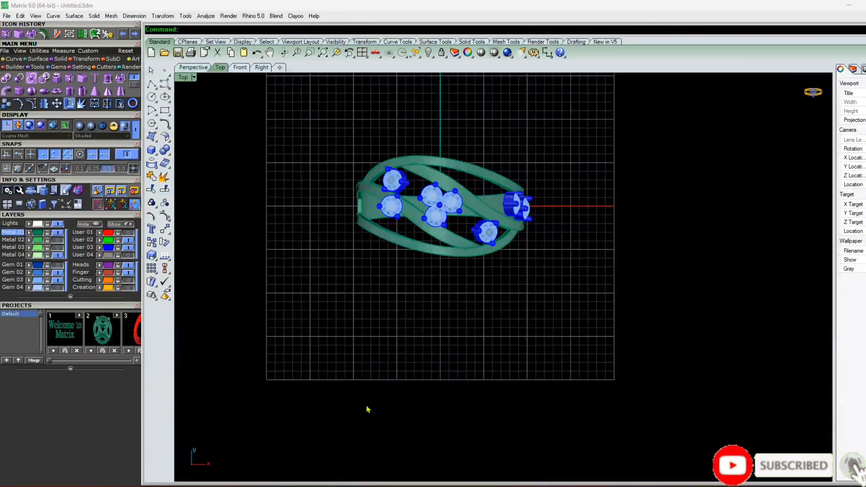
scroll(476, 235, up, 6)
right_drag(475, 281, 429, 302)
click(238, 69)
right_drag(366, 209, 359, 279)
click(397, 196)
key(Delete)
click(492, 261)
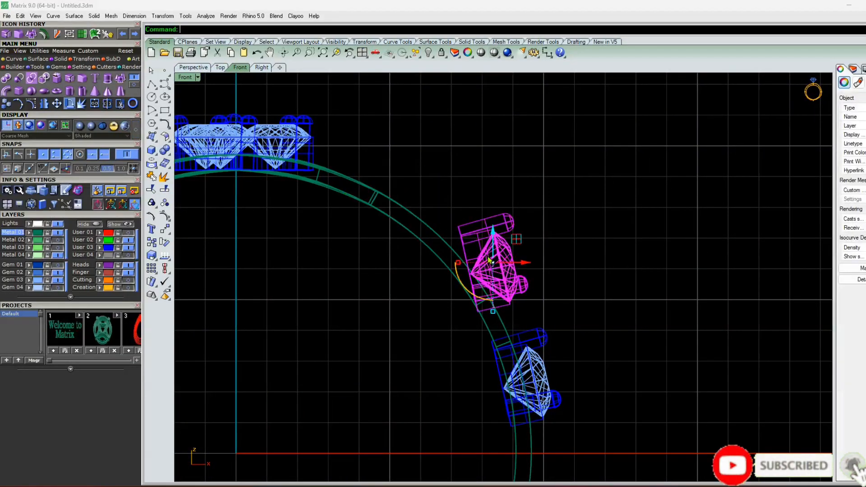
scroll(445, 280, down, 4)
scroll(332, 297, up, 4)
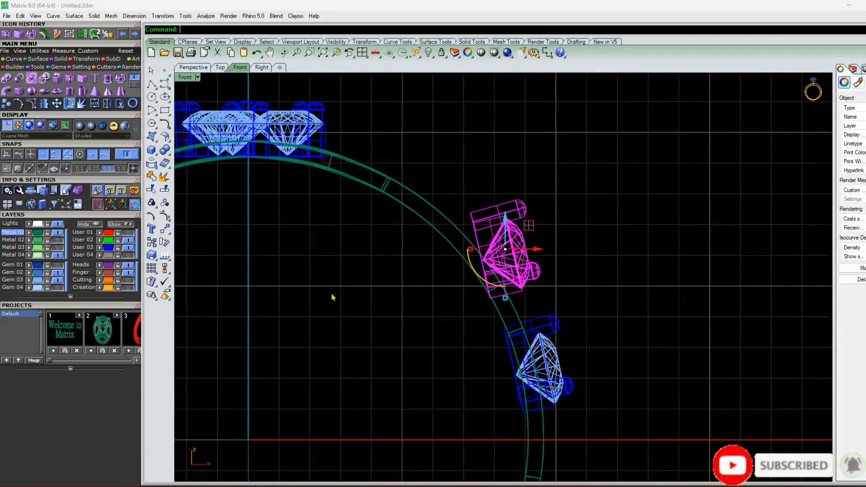
click(193, 67)
scroll(442, 299, down, 4)
key(Escape)
mouse_move(406, 289)
right_down()
mouse_move(441, 299)
mouse_move(306, 177)
right_up()
key(ctrl+z)
key(Escape)
Delete the spare setting floating off the far side of the ring
scroll(306, 177, up, 4)
click(391, 203)
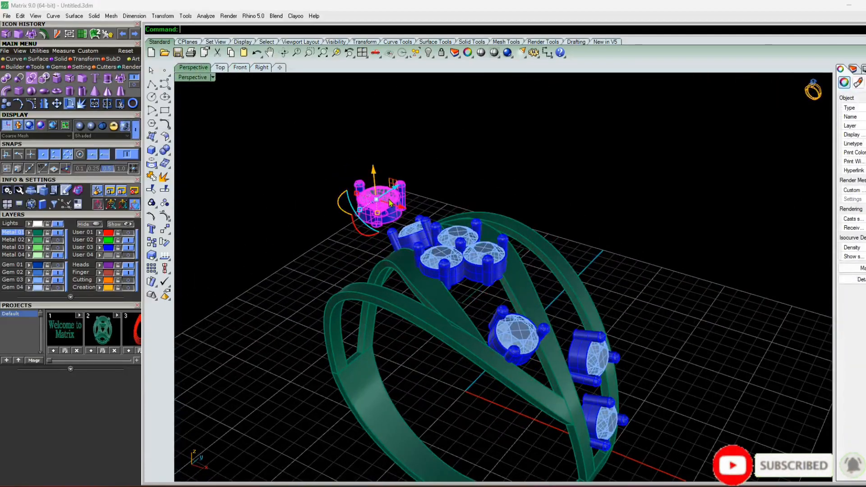
key(Delete)
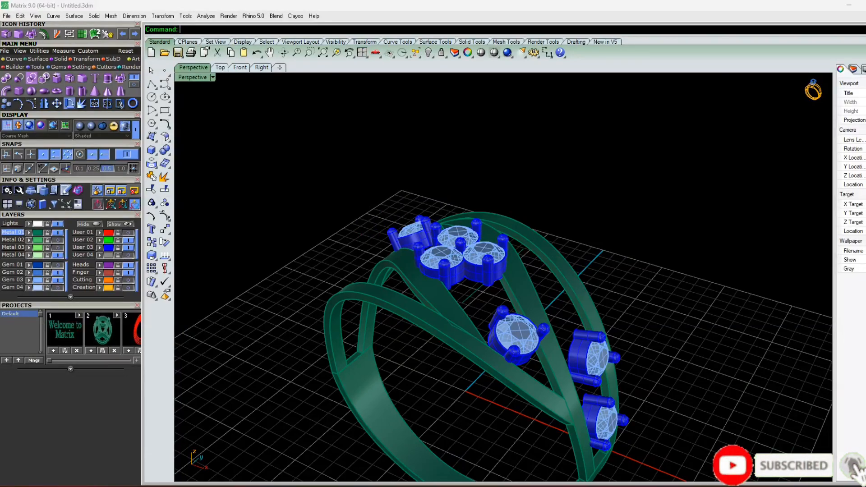
Rotate the copied setting in the front view until its base follows the curve of the band
click(239, 68)
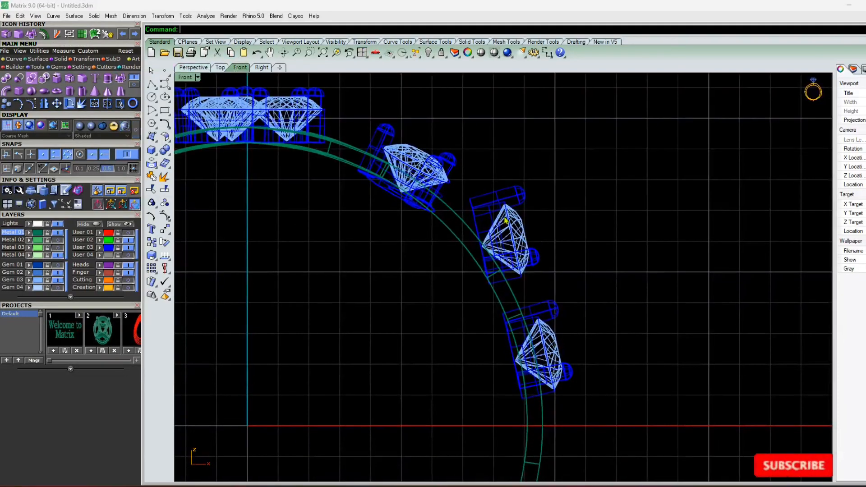
click(491, 235)
scroll(481, 248, up, 2)
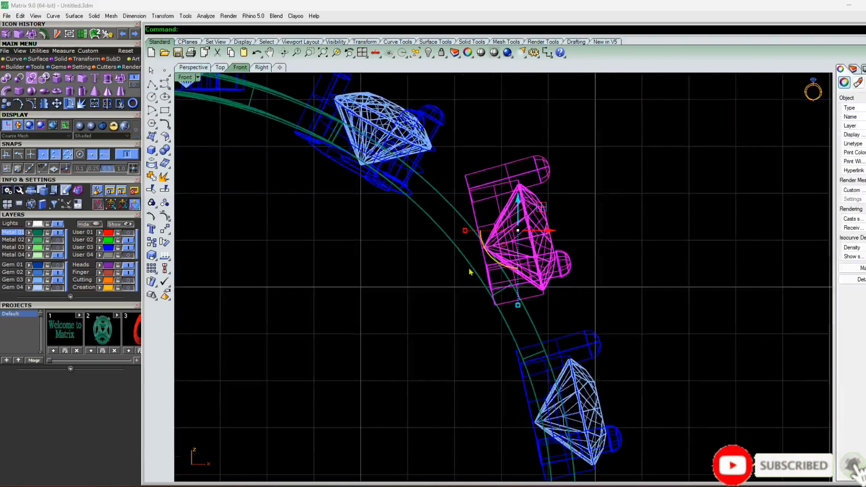
drag(484, 255, 508, 271)
click(657, 253)
scroll(549, 244, up, 2)
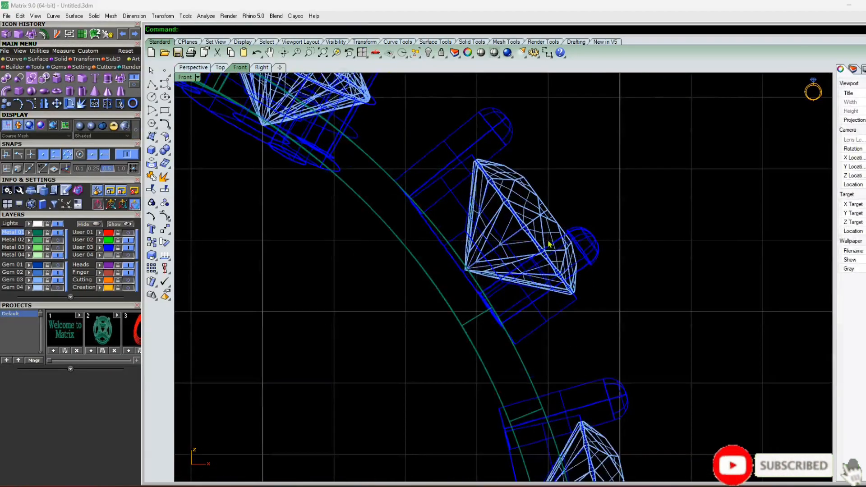
Move the copied setting inward onto the band in the front view and check its seat in perspective
scroll(413, 120, down, 3)
click(522, 192)
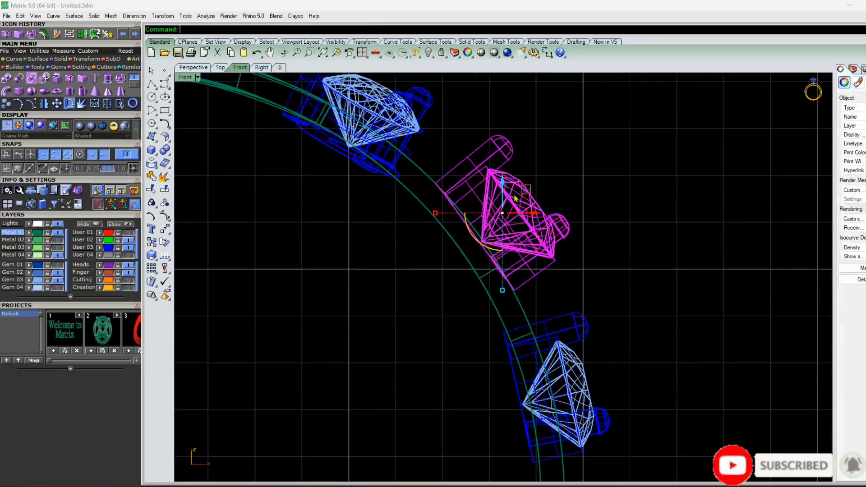
drag(522, 192, 505, 209)
click(545, 180)
click(193, 67)
scroll(467, 301, down, 5)
mouse_move(398, 263)
right_down()
mouse_move(468, 302)
mouse_move(435, 262)
mouse_move(480, 275)
right_up()
scroll(479, 274, up, 12)
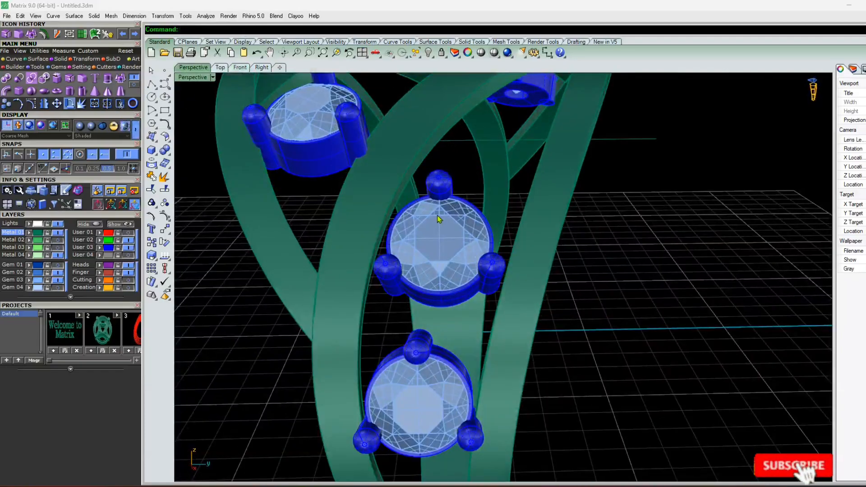
Try to shift the copied setting sideways between the bands
right_drag(449, 236, 450, 259)
click(452, 262)
drag(436, 281, 474, 283)
key(ctrl+z)
key(Escape)
Examine from above, the side and in perspective how the two side settings sit between the bands
right_drag(468, 282, 325, 284)
click(219, 67)
right_drag(368, 173, 379, 194)
scroll(419, 199, up, 4)
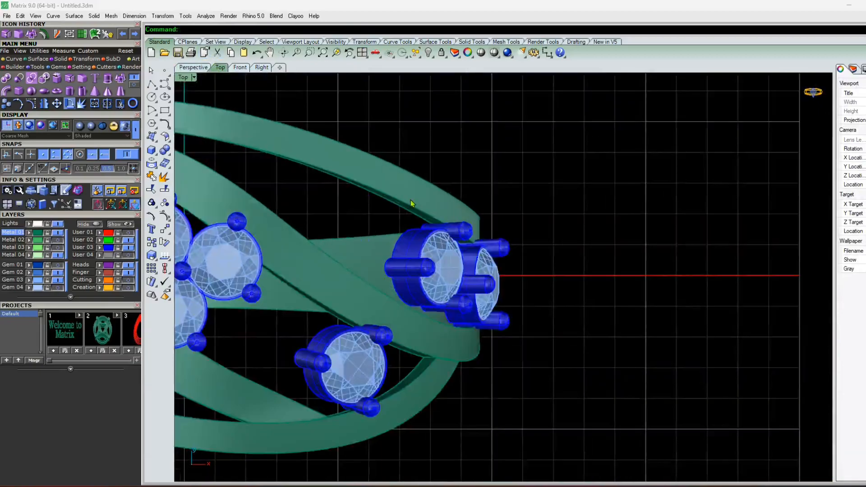
click(240, 67)
click(190, 67)
mouse_move(325, 153)
right_down()
mouse_move(383, 286)
mouse_move(409, 293)
mouse_move(429, 224)
mouse_move(447, 222)
right_up()
click(451, 283)
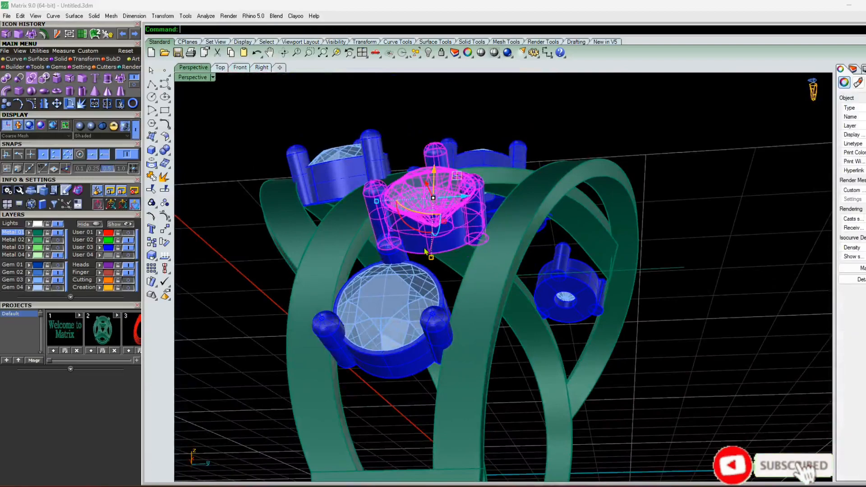
scroll(433, 230, up, 3)
key(Escape)
right_drag(442, 282, 541, 266)
click(542, 266)
right_drag(692, 389, 508, 335)
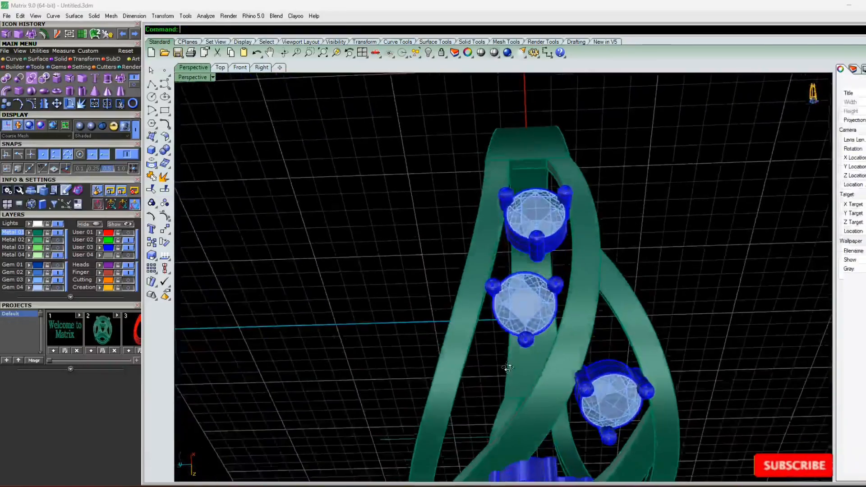
right_drag(507, 364, 481, 270)
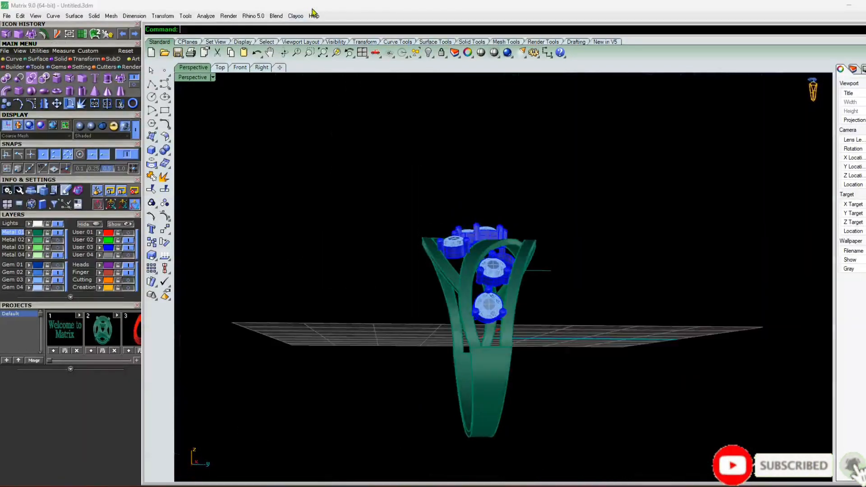
Adjust the copied setting's orientation slightly in the perspective view and inspect its gap to both bands
click(362, 52)
double_click(522, 79)
right_drag(663, 266, 535, 272)
scroll(536, 272, up, 18)
click(508, 241)
scroll(508, 241, down, 4)
right_drag(508, 241, 468, 256)
drag(443, 266, 497, 278)
scroll(447, 255, down, 5)
key(Escape)
right_drag(446, 255, 539, 290)
scroll(450, 209, up, 6)
scroll(450, 209, down, 4)
scroll(539, 290, up, 3)
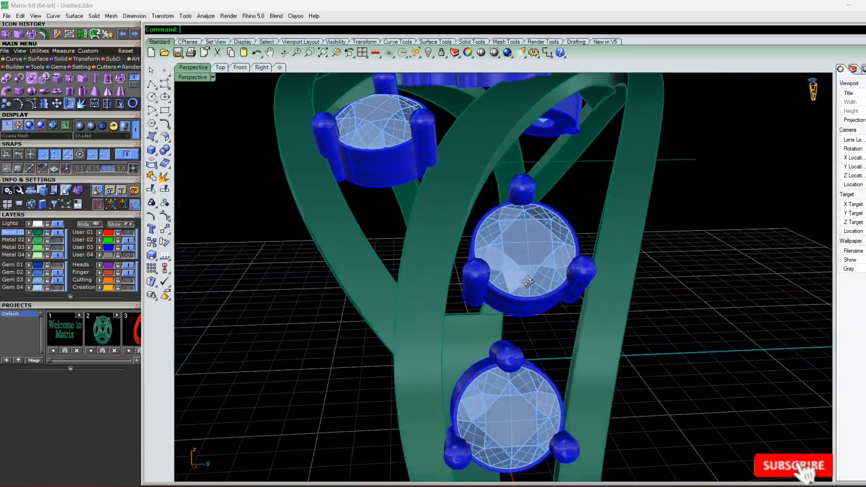
Rotate the copied setting slightly about the vertical axis to fit it between the bands
click(526, 288)
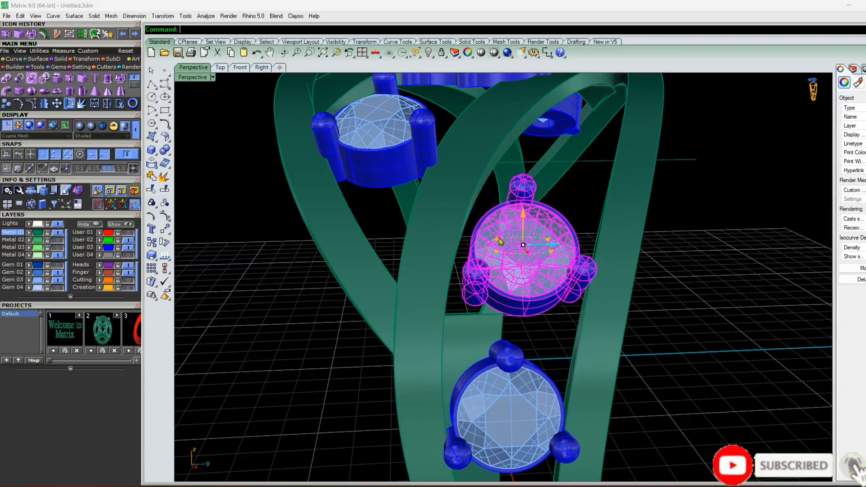
drag(499, 242, 503, 240)
key(Escape)
right_drag(504, 242, 271, 234)
Inspect the copied setting's seat on the band in the front view and from several perspective angles
click(241, 67)
scroll(553, 274, up, 6)
right_drag(499, 249, 510, 261)
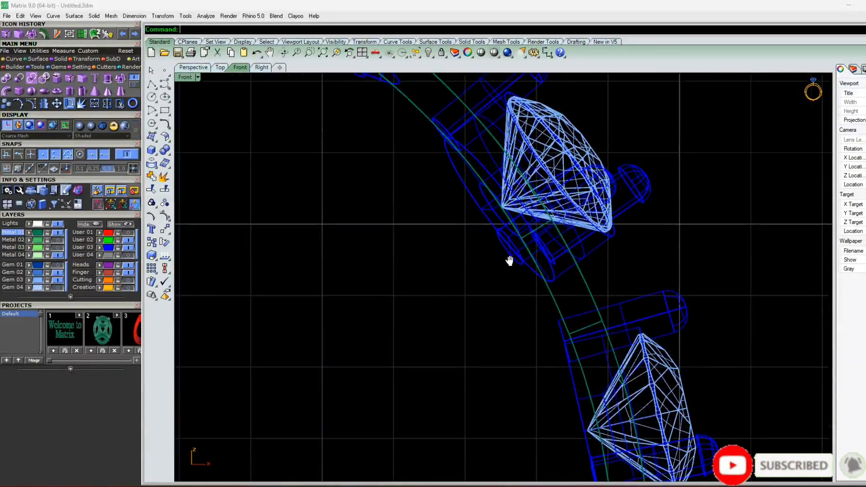
click(555, 223)
click(433, 163)
click(193, 67)
right_drag(414, 204, 489, 282)
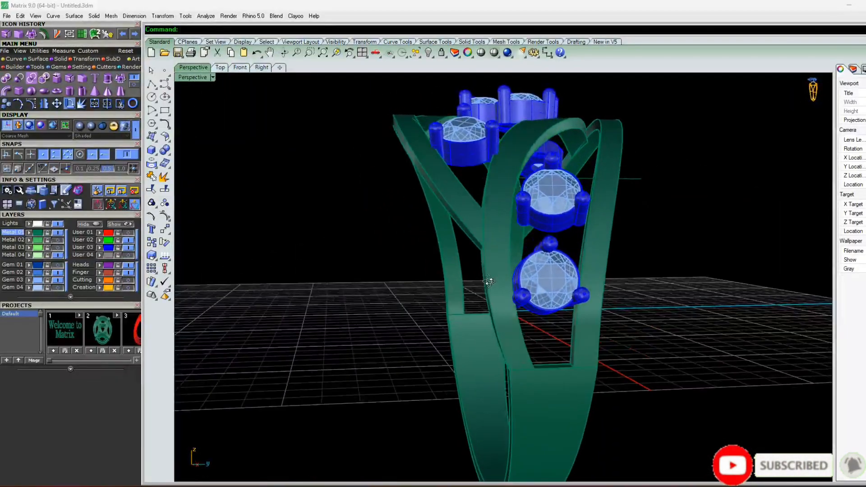
scroll(541, 214, up, 2)
right_drag(555, 231, 471, 186)
scroll(471, 186, down, 3)
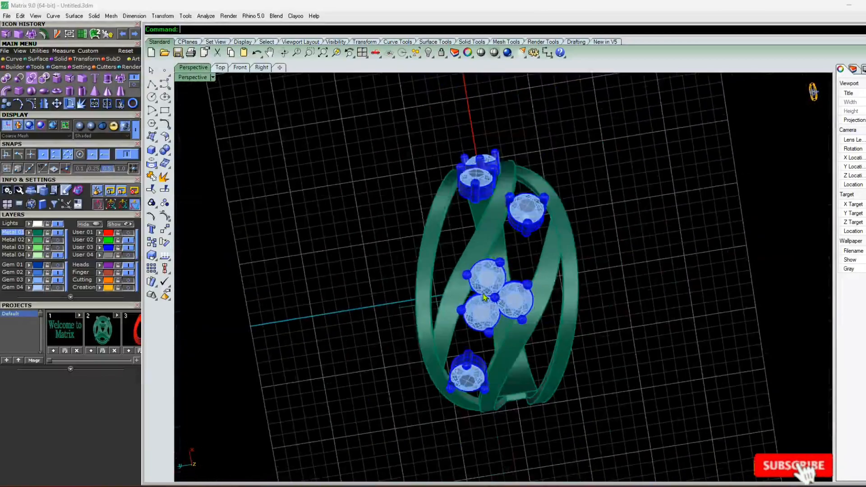
Rotate the copied setting by 1 degree about the X axis to fine-tune its tilt between the bands
scroll(471, 186, up, 4)
click(481, 198)
scroll(501, 213, up, 3)
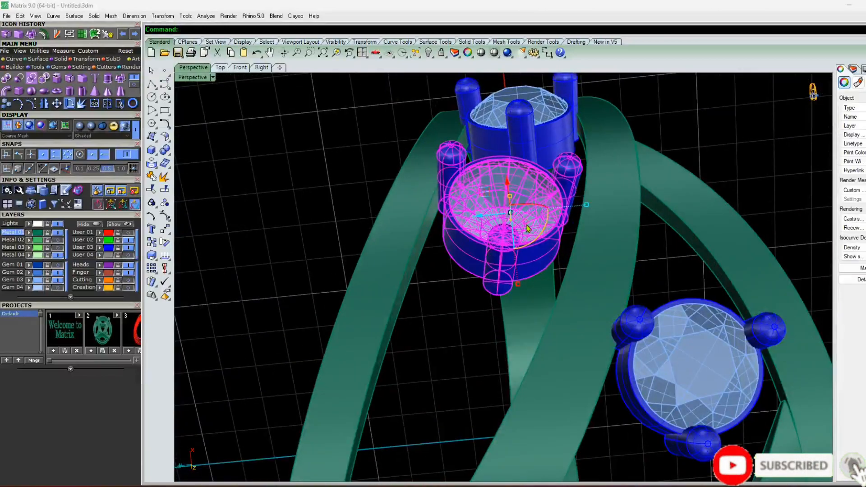
scroll(528, 244, down, 2)
right_drag(528, 244, 521, 195)
scroll(521, 195, up, 2)
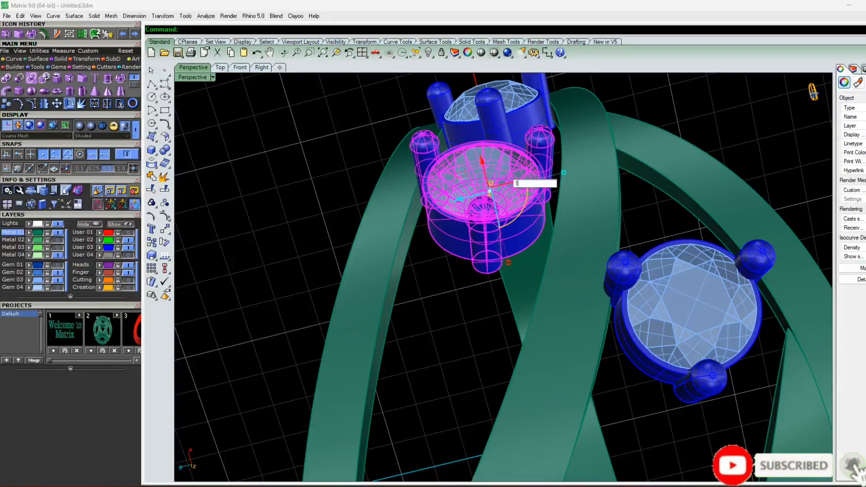
key(Return)
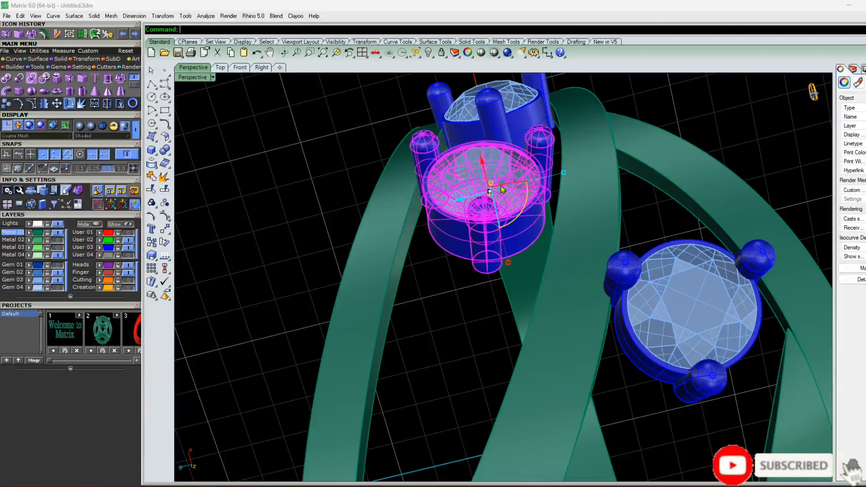
click(502, 186)
key(Escape)
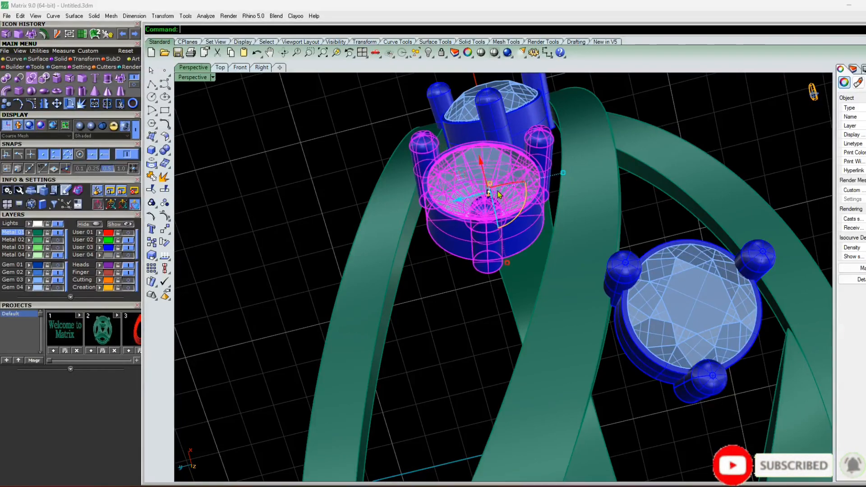
click(499, 185)
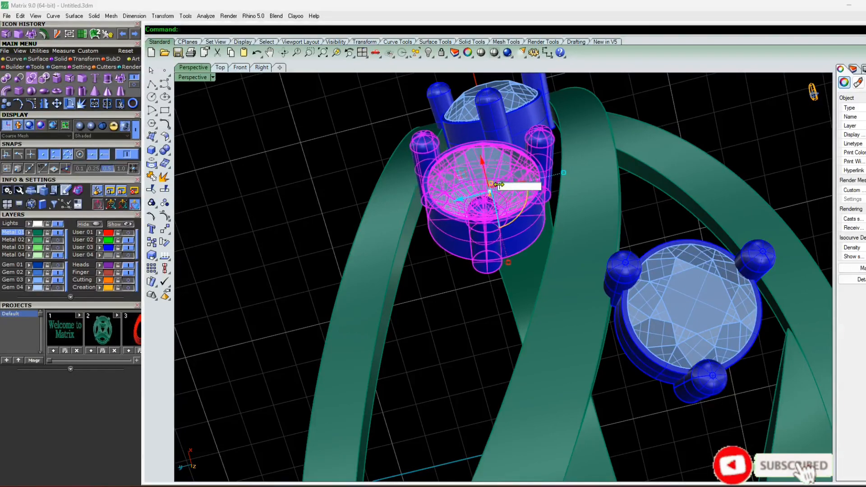
key(Return)
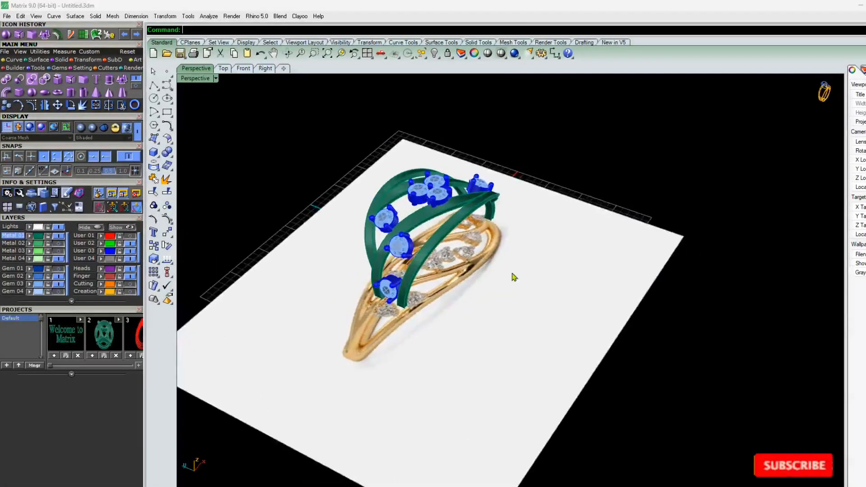
Compare the placed settings on the ring with the reference image
right_drag(514, 277, 607, 283)
right_drag(289, 312, 316, 226)
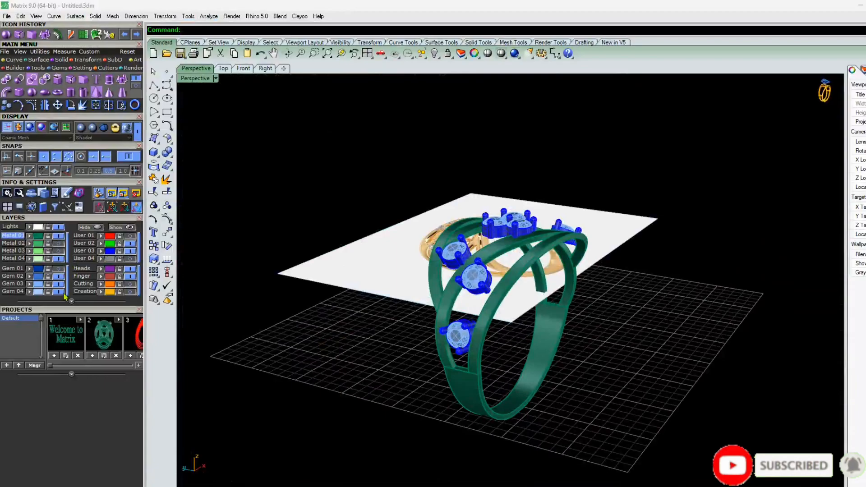
Copy the two side settings to the opposite side of the ring by rotating them 180 degrees about the origin in the top view
right_drag(451, 293, 474, 253)
scroll(505, 253, up, 3)
click(509, 258)
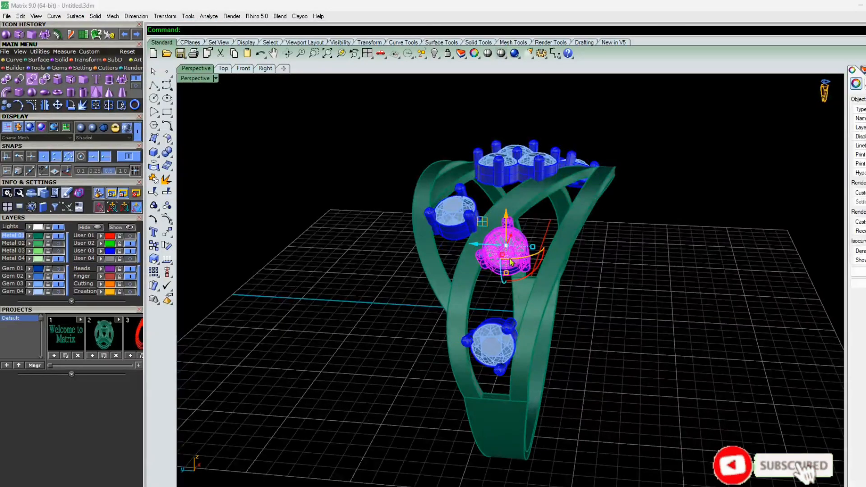
shift+click(487, 360)
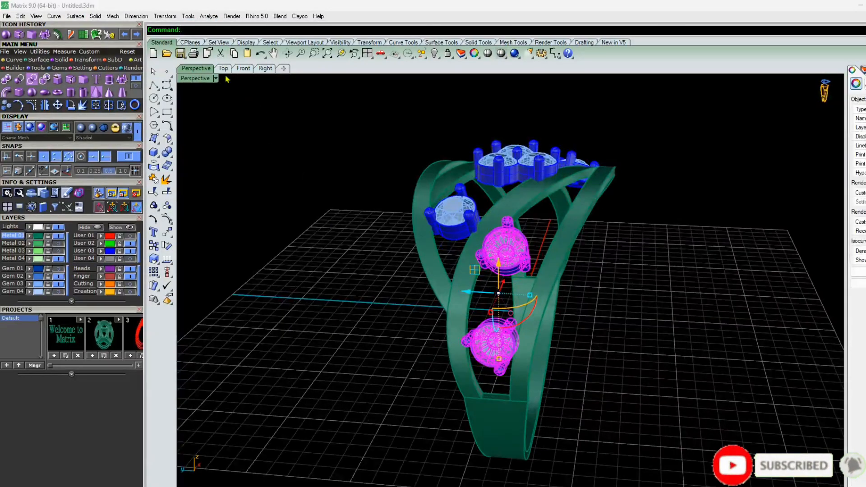
click(223, 68)
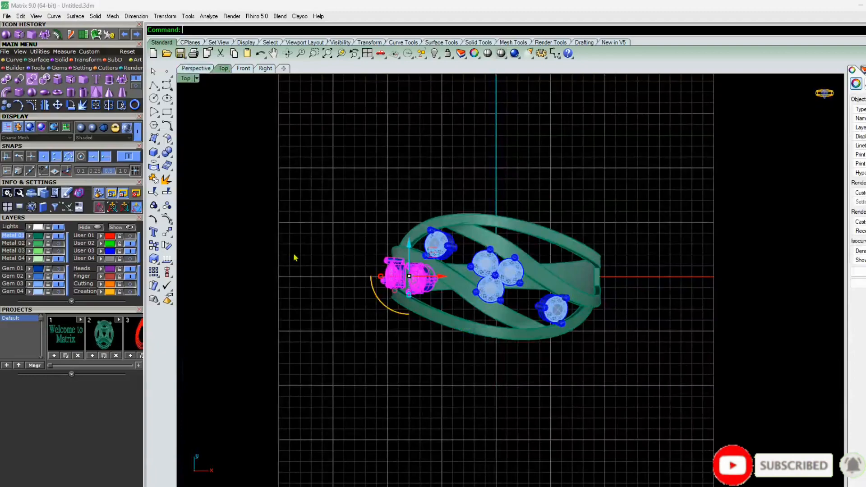
click(79, 107)
text(0)
key(Return)
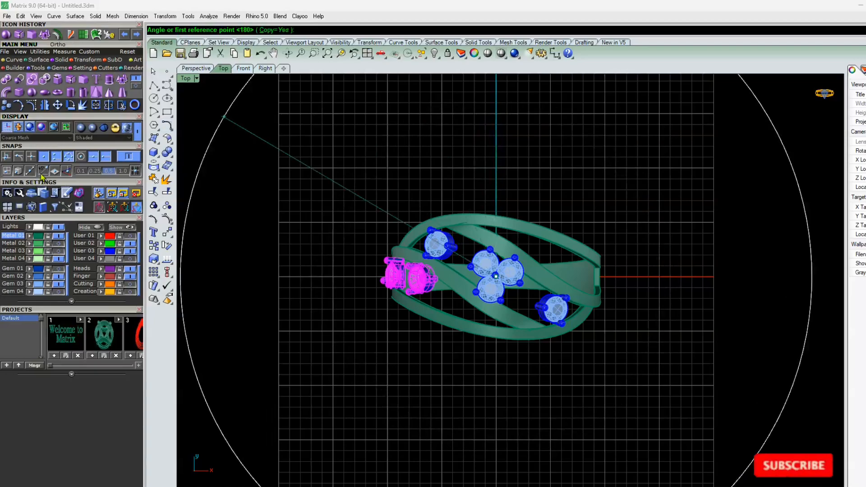
click(497, 429)
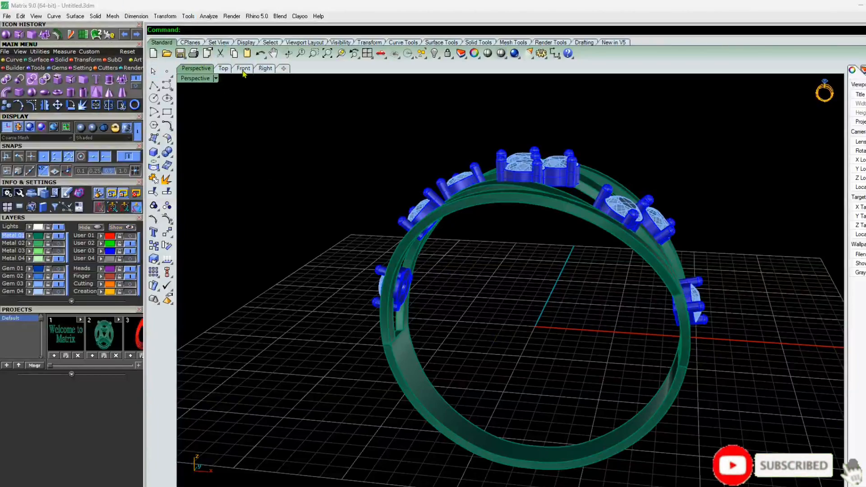
Shade the front view and examine how the copied settings sit around the ring on both sides
click(243, 69)
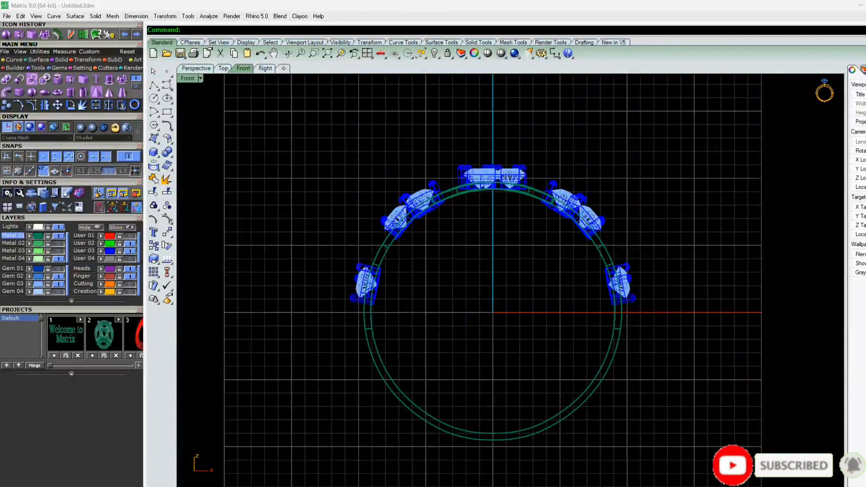
click(82, 129)
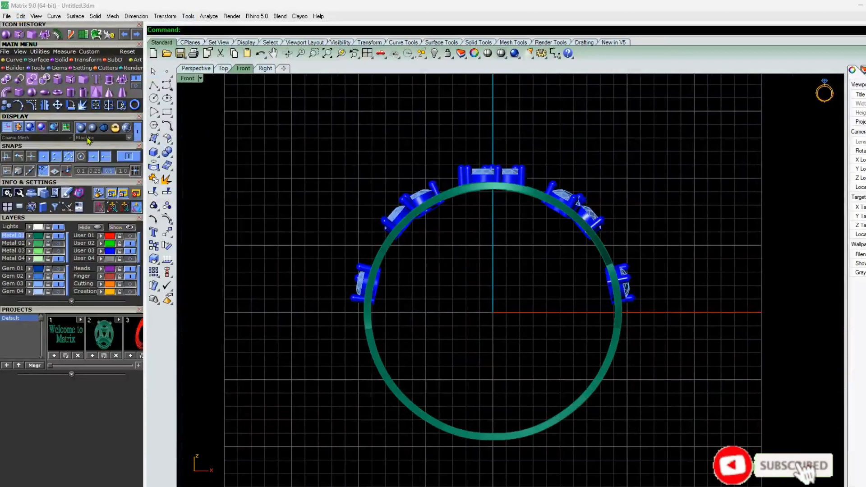
click(128, 128)
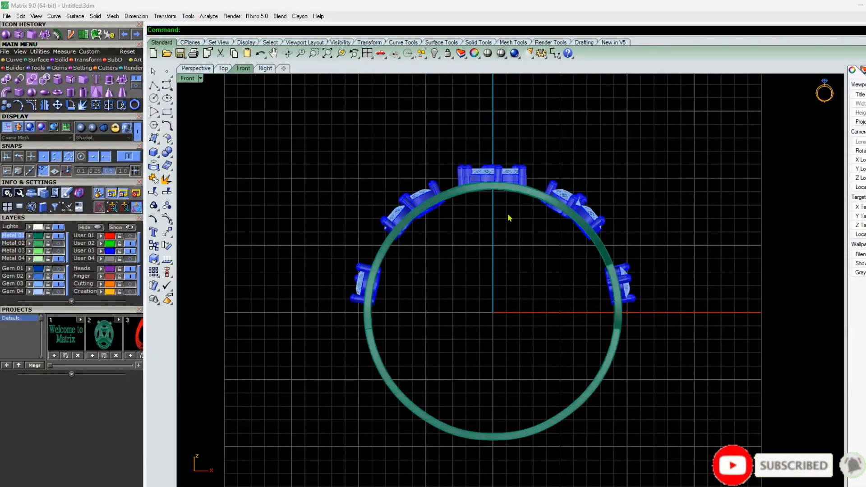
Try a sphere of about 1.6 radius centred on the crossing band's edge beside the central gem cluster, and delete it
click(205, 68)
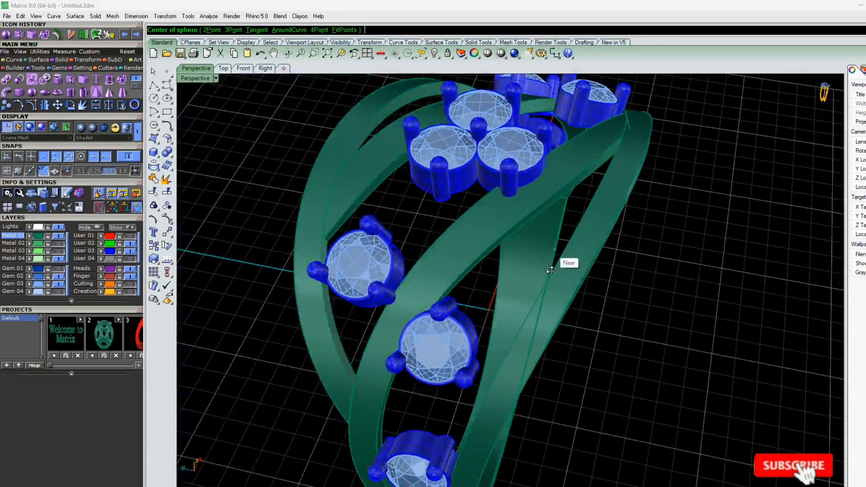
click(14, 35)
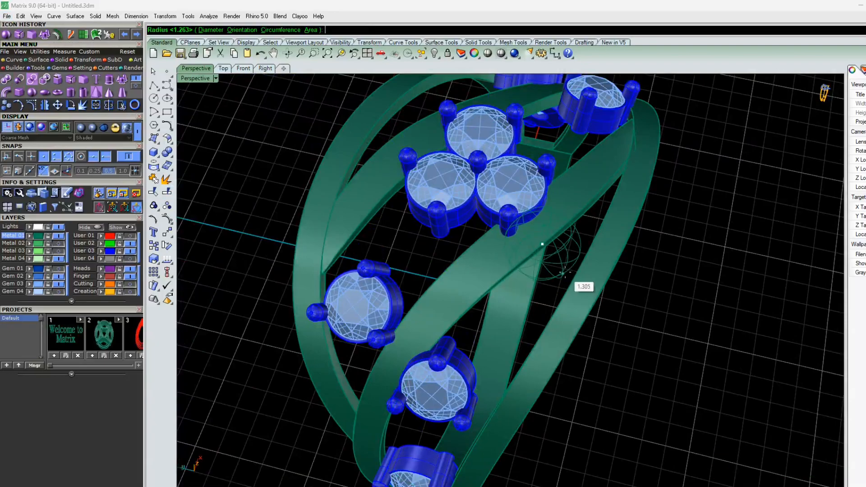
click(567, 275)
click(564, 243)
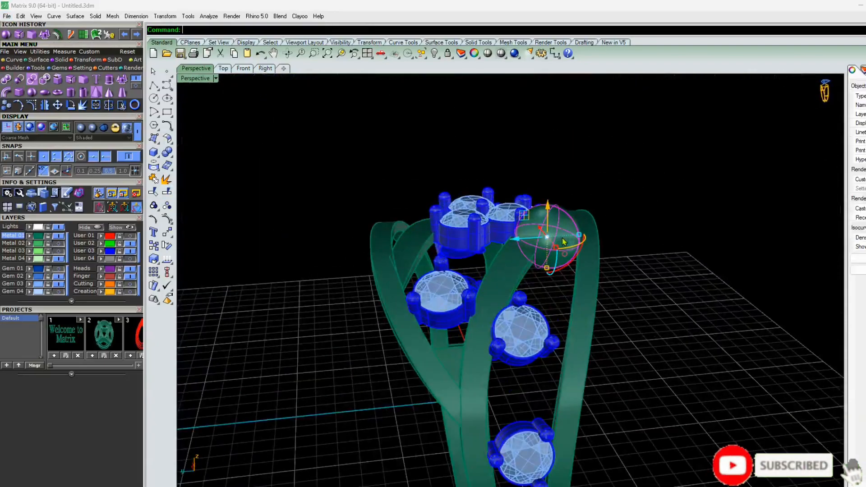
key(Delete)
Try another sphere on the crossing band's edge, shift it towards the gap between the bands, and delete it
right_drag(562, 239, 559, 256)
scroll(559, 255, up, 7)
right_click(562, 257)
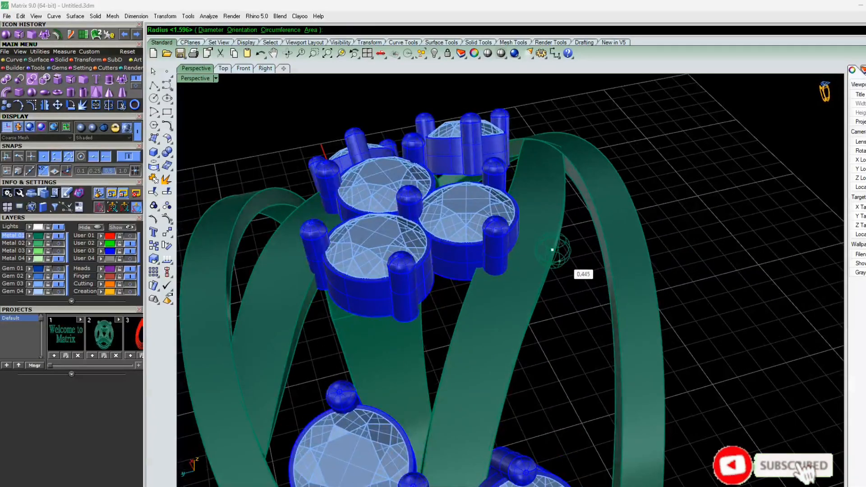
key(Return)
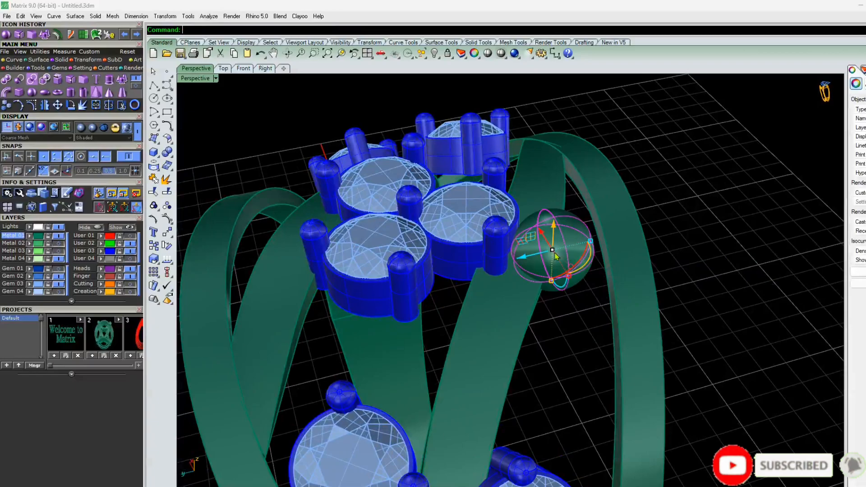
drag(526, 258, 554, 263)
right_drag(555, 263, 543, 306)
scroll(518, 311, down, 6)
scroll(562, 261, up, 4)
key(Delete)
Place a sphere at the crossing band's edge beside the central gem cluster and raise it slightly along the vertical axis
right_drag(563, 261, 562, 311)
right_click(544, 273)
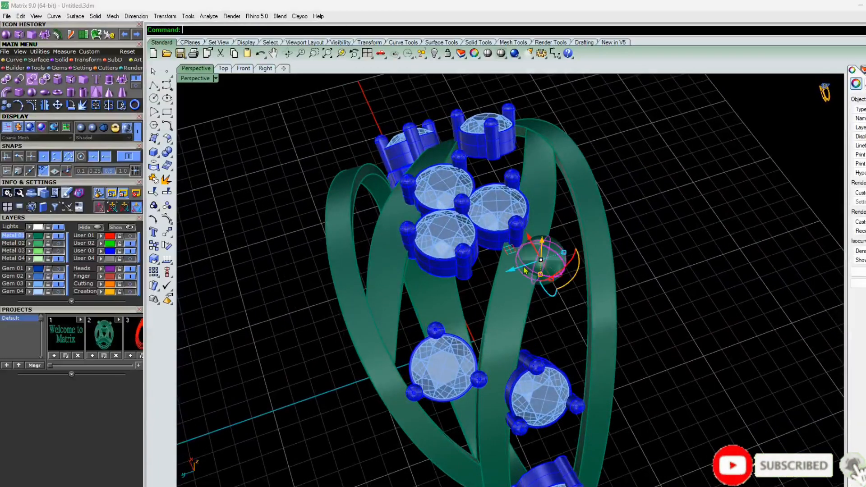
key(Escape)
right_drag(614, 264, 502, 253)
scroll(470, 296, up, 5)
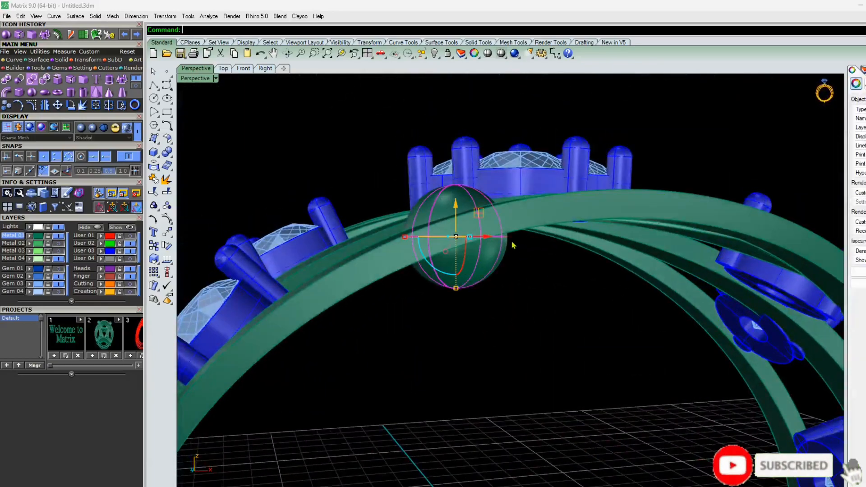
drag(456, 210, 455, 193)
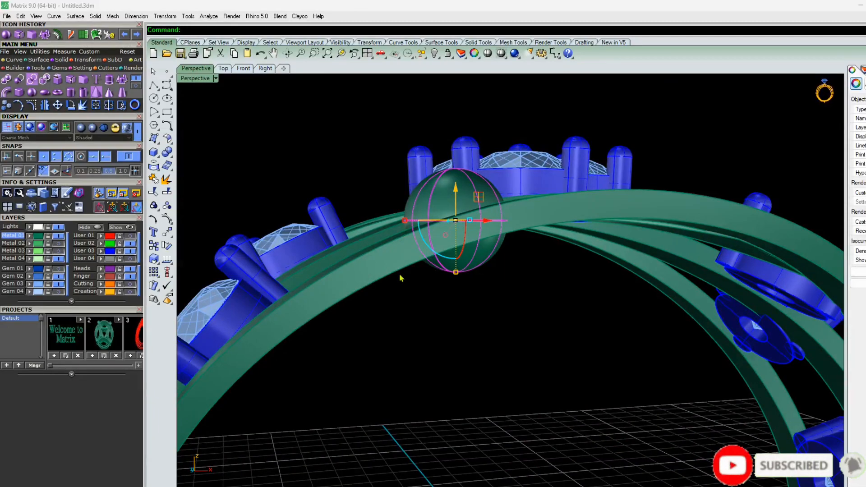
click(485, 356)
right_drag(484, 357, 441, 283)
click(506, 263)
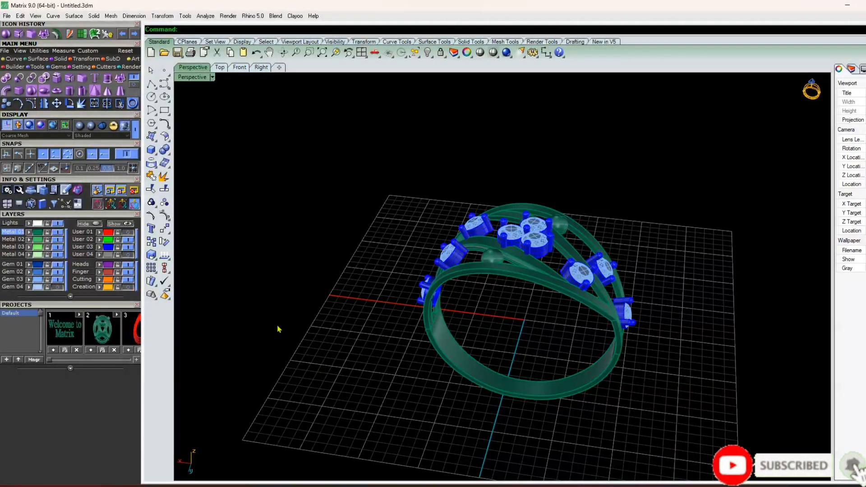
Inspect the spheres and the gem settings between the bands from several perspective angles
right_drag(278, 329, 305, 325)
scroll(480, 312, up, 6)
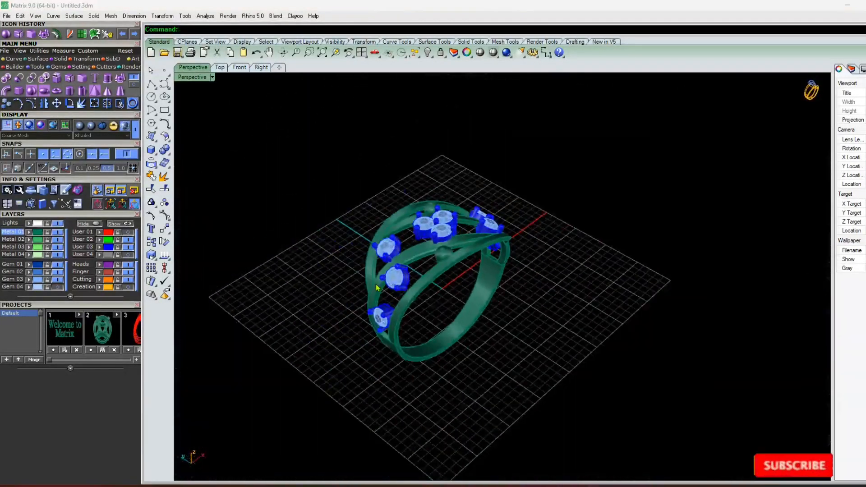
scroll(408, 265, up, 6)
right_drag(487, 275, 419, 247)
scroll(418, 248, up, 7)
right_drag(387, 313, 466, 182)
scroll(466, 182, up, 4)
right_drag(473, 151, 596, 360)
right_drag(395, 205, 465, 219)
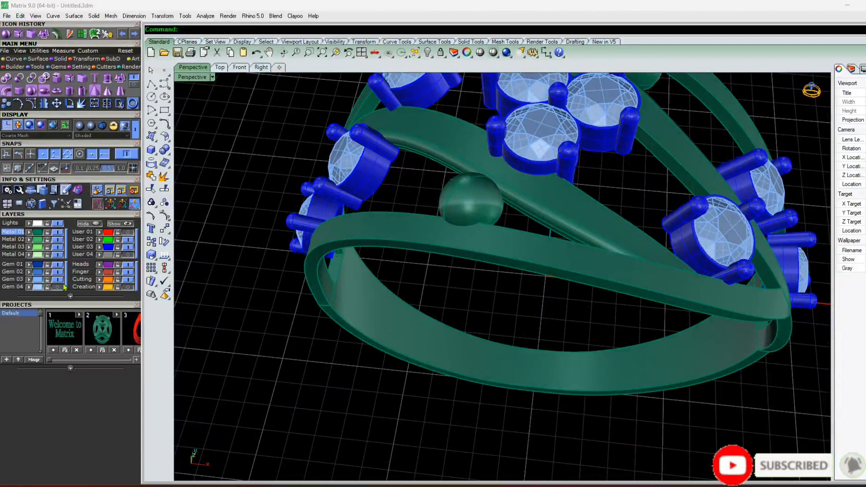
Hide the layers holding the gems and prong settings, leaving only the ring bands and spheres displayed
click(58, 286)
click(128, 248)
scroll(372, 311, down, 5)
right_drag(379, 309, 400, 288)
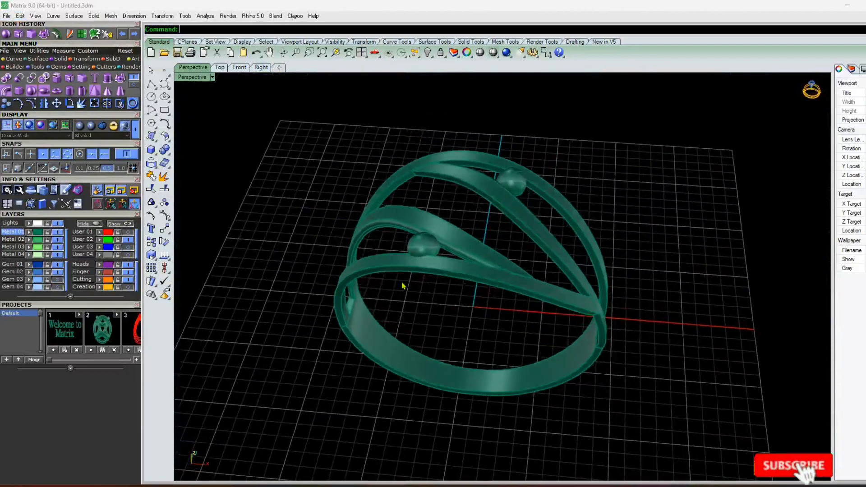
drag(619, 130, 347, 312)
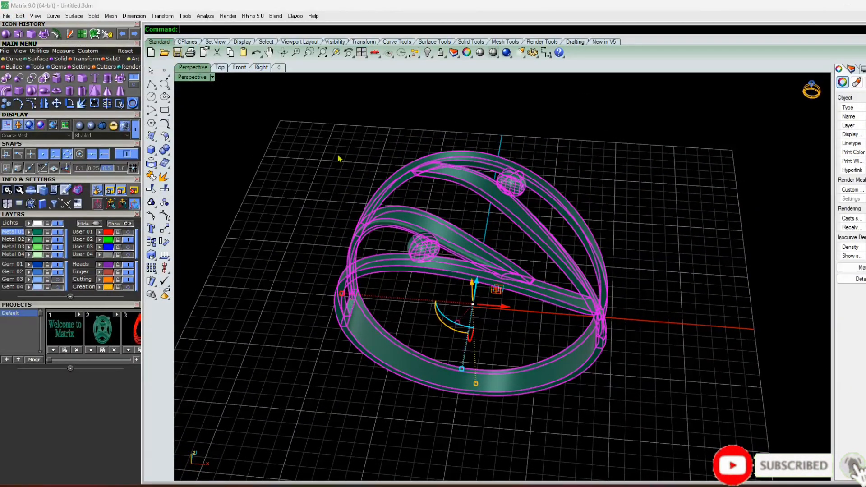
click(323, 154)
right_drag(323, 154, 380, 248)
scroll(380, 248, down, 4)
scroll(380, 248, up, 2)
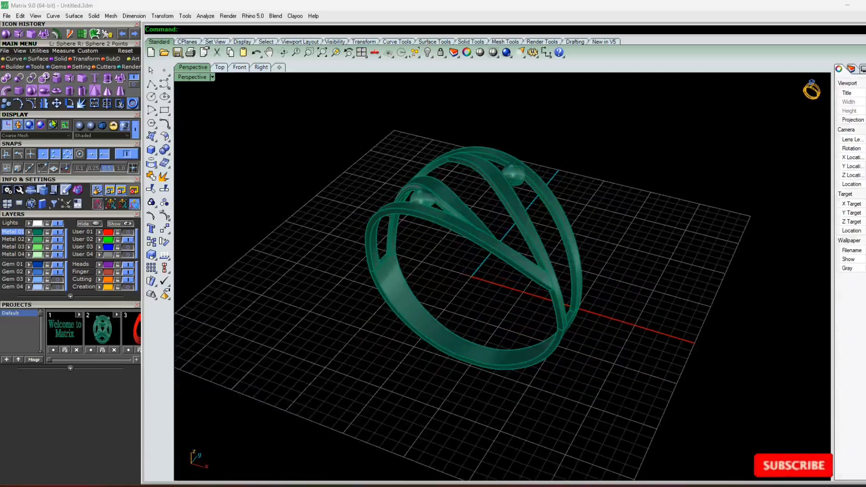
click(18, 59)
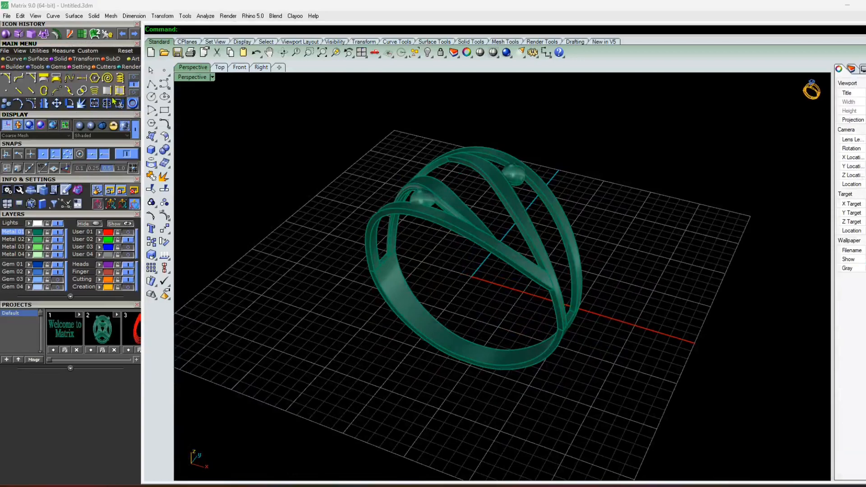
click(109, 91)
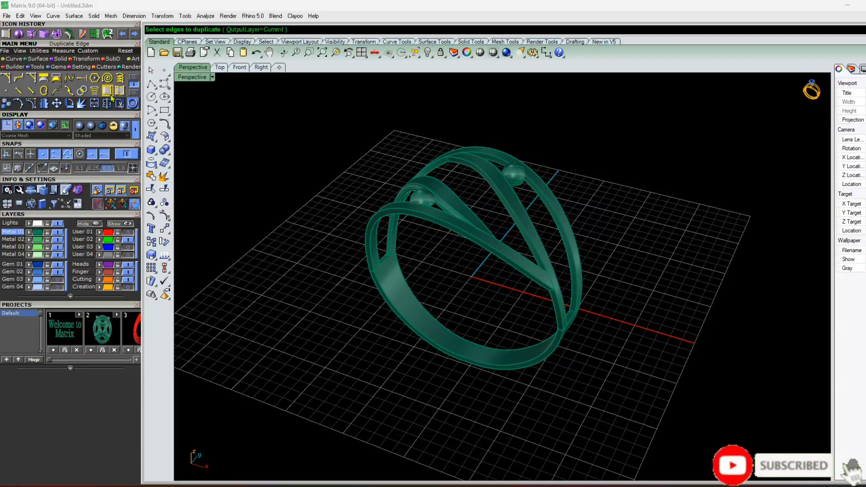
click(404, 211)
scroll(532, 300, up, 5)
click(544, 294)
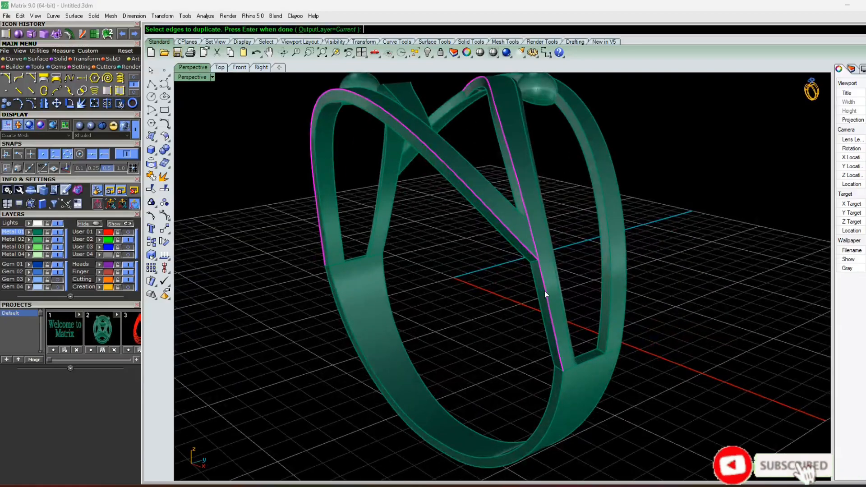
scroll(544, 294, down, 3)
click(521, 381)
key(Escape)
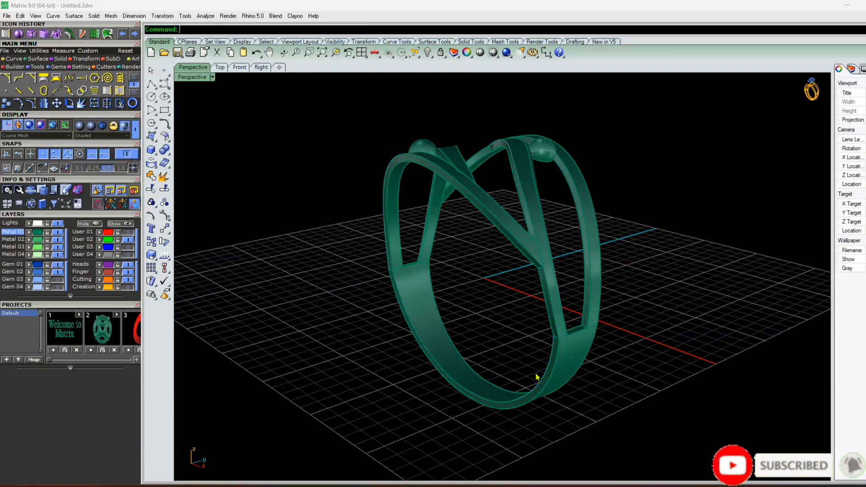
Duplicate the outer edges of the front band, crossing band and lower shank, and move the curves to the User 01 layer
scroll(559, 339, up, 4)
right_click(559, 339)
click(551, 310)
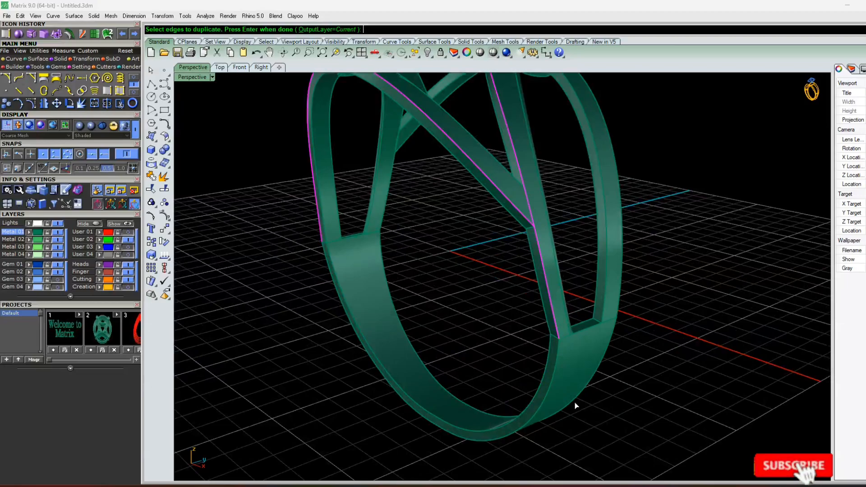
click(557, 368)
scroll(598, 335, down, 3)
right_drag(597, 334, 400, 386)
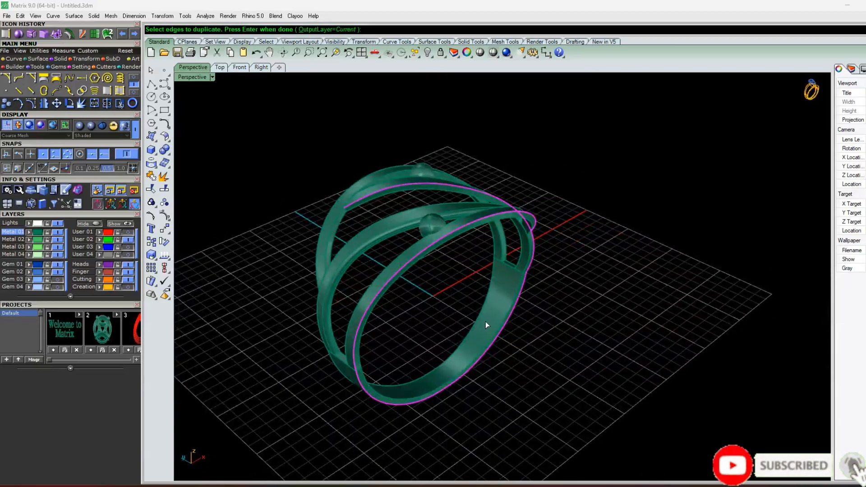
right_drag(486, 322, 383, 334)
key(Return)
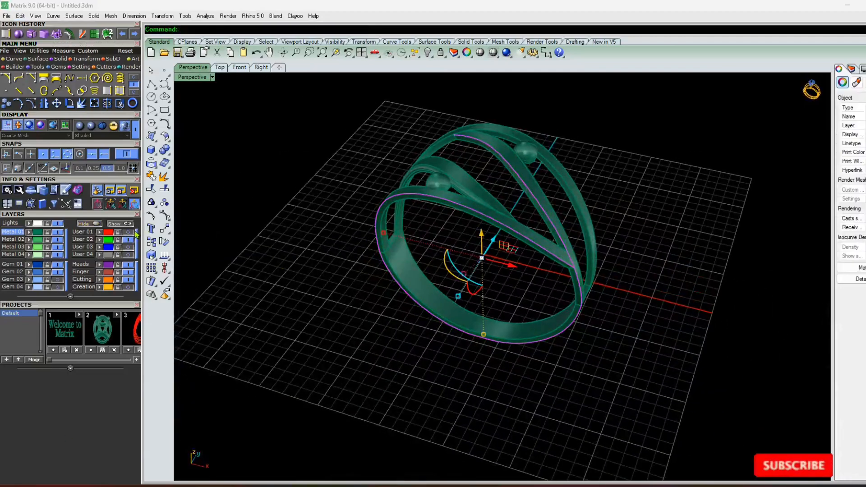
click(109, 233)
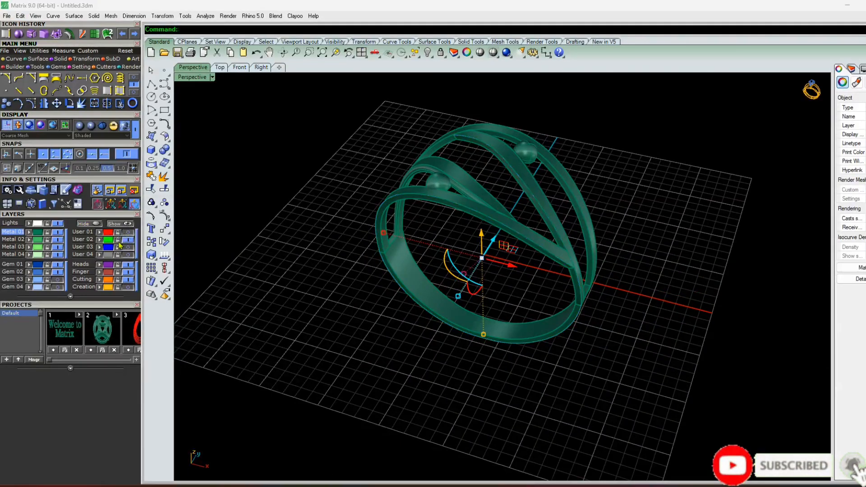
Make Metal 02 the current layer, with Metal 01 hidden and User 01 shown
click(19, 238)
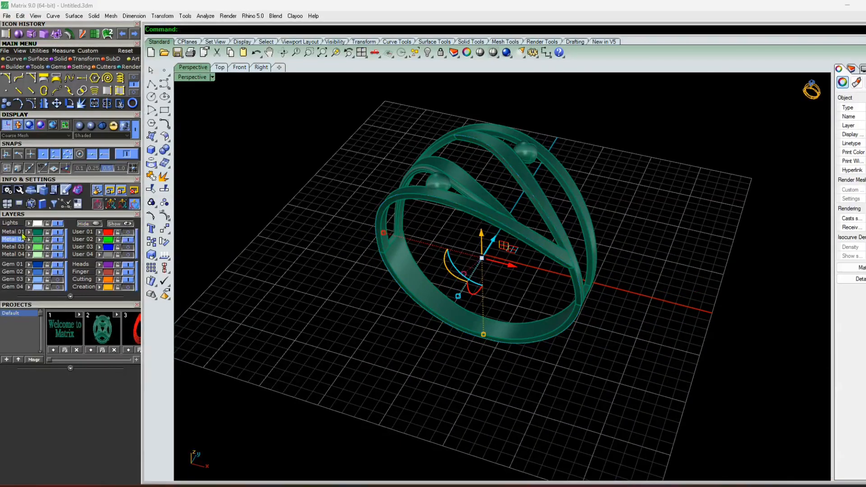
click(21, 240)
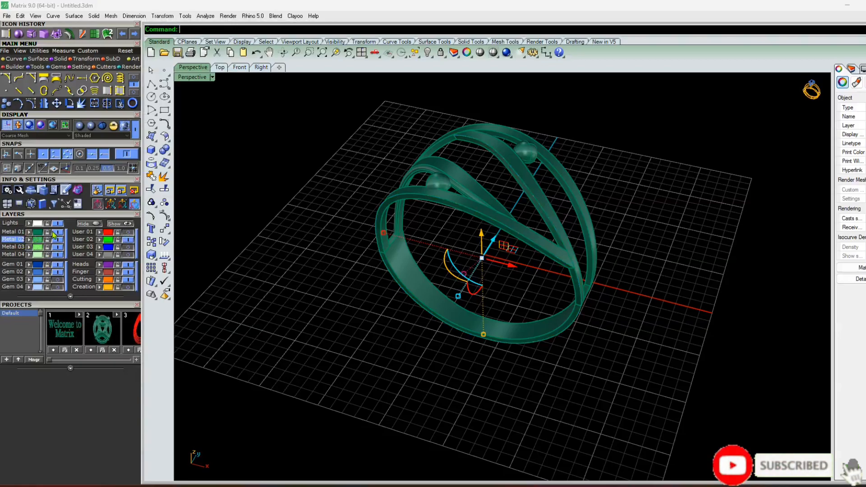
click(57, 232)
click(128, 233)
Select the duplicated ring-edge curves standing above the flat layout curves and move them to the hidden User 04 layer
click(413, 238)
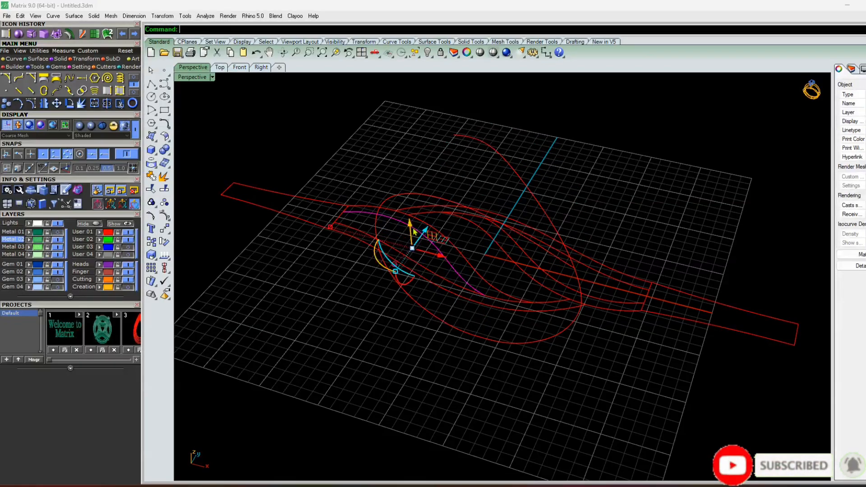
right_drag(287, 306, 346, 283)
click(531, 137)
drag(536, 72, 366, 247)
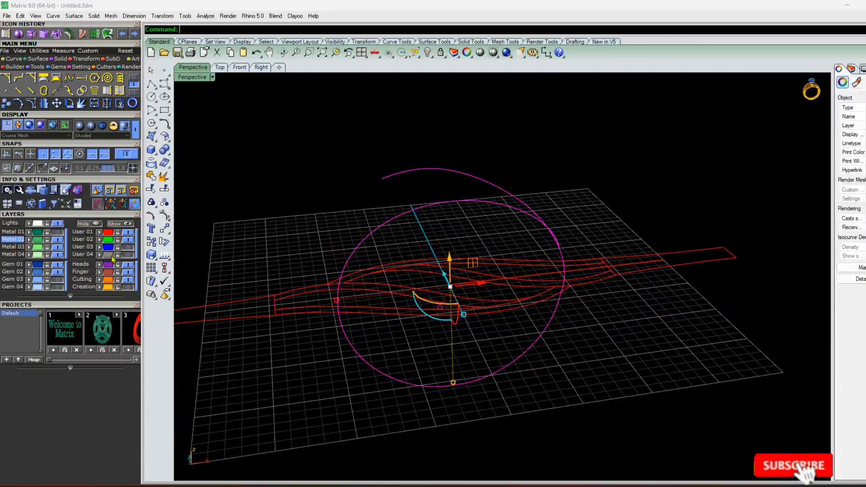
key(Delete)
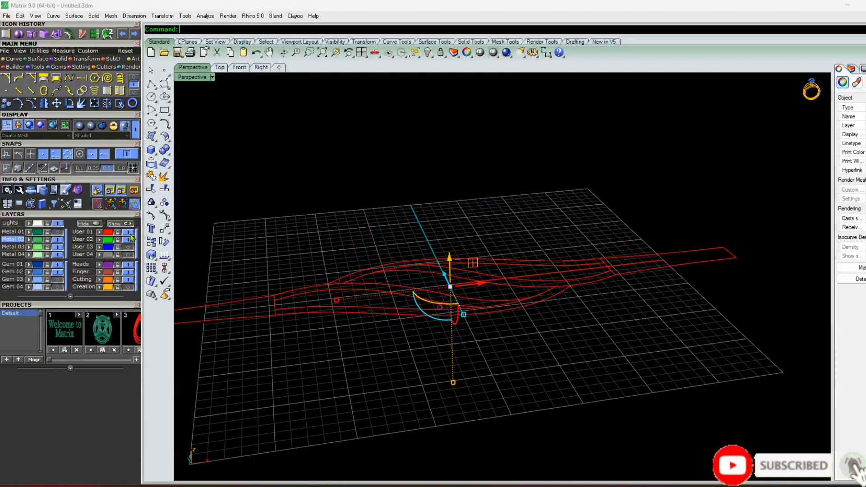
Select all the flat layout curves and hide them
scroll(684, 194, down, 3)
key(ctrl+a)
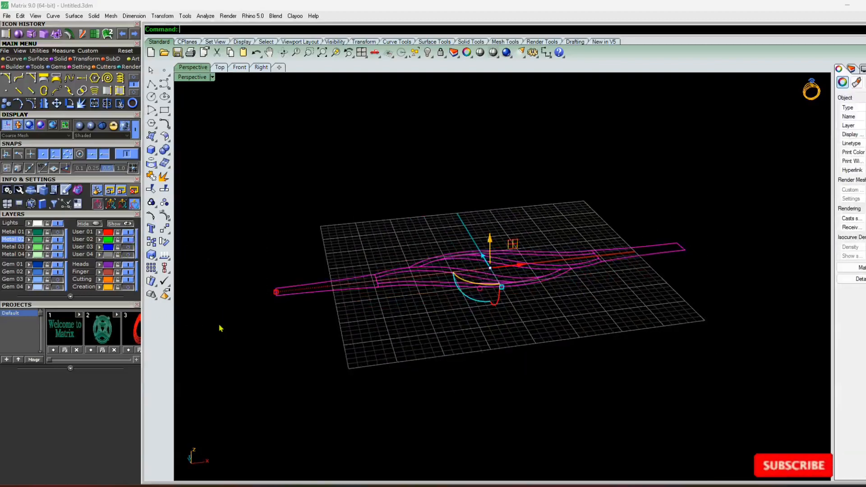
click(84, 225)
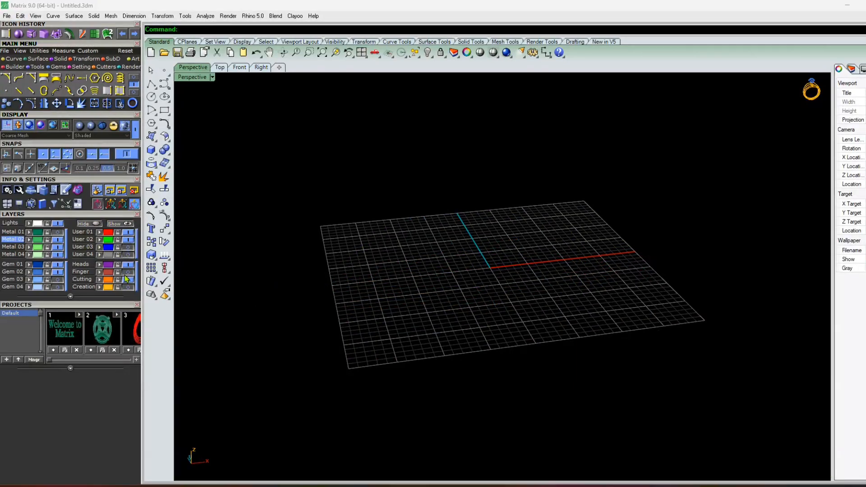
Show the User 03 layer, select the ring-edge curves among the prong settings and move them to the User 01 layer
click(127, 272)
click(127, 247)
right_drag(433, 336, 377, 339)
scroll(526, 247, up, 3)
drag(526, 247, 427, 457)
shift+click(533, 211)
shift+click(548, 190)
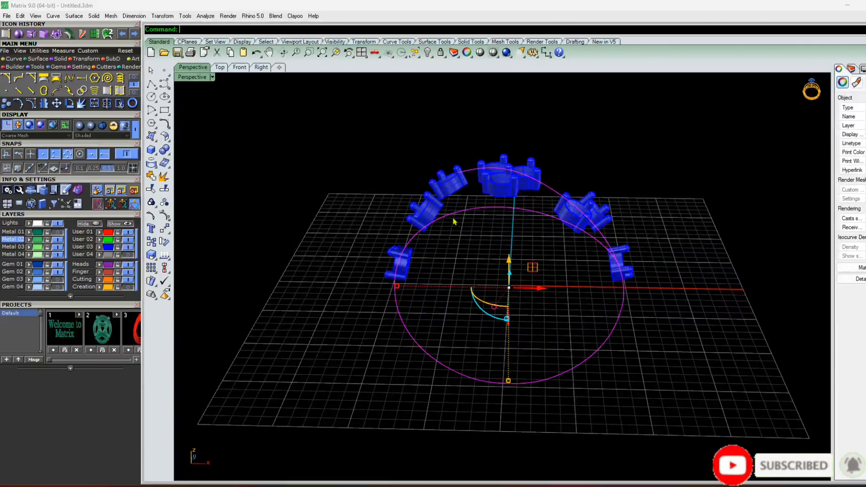
click(136, 250)
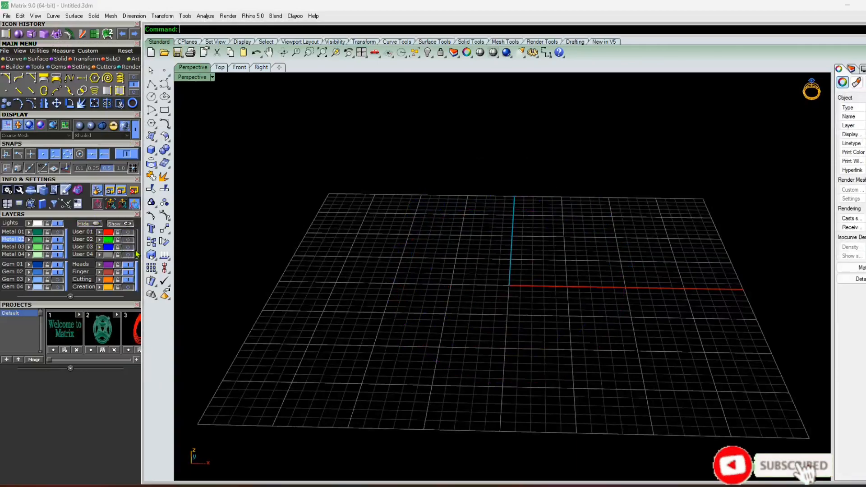
Display only the ring-edge curves on the User 01 layer, with the prong settings and reference picture hidden
click(128, 246)
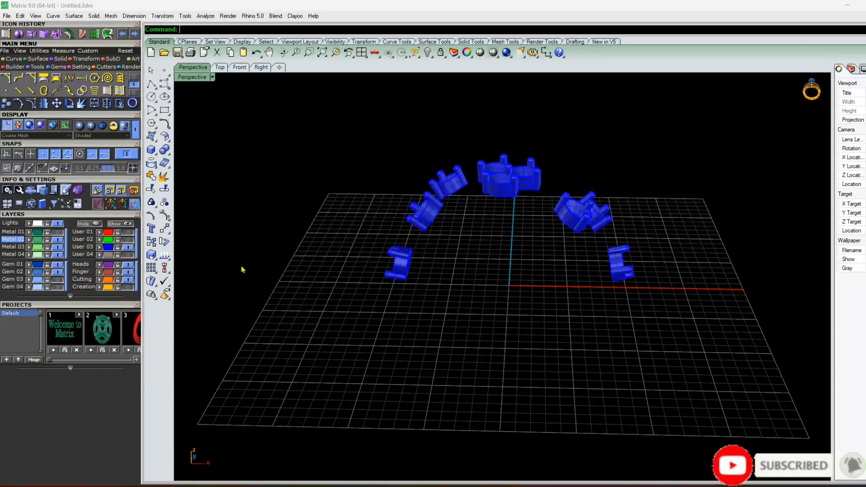
click(129, 239)
click(128, 254)
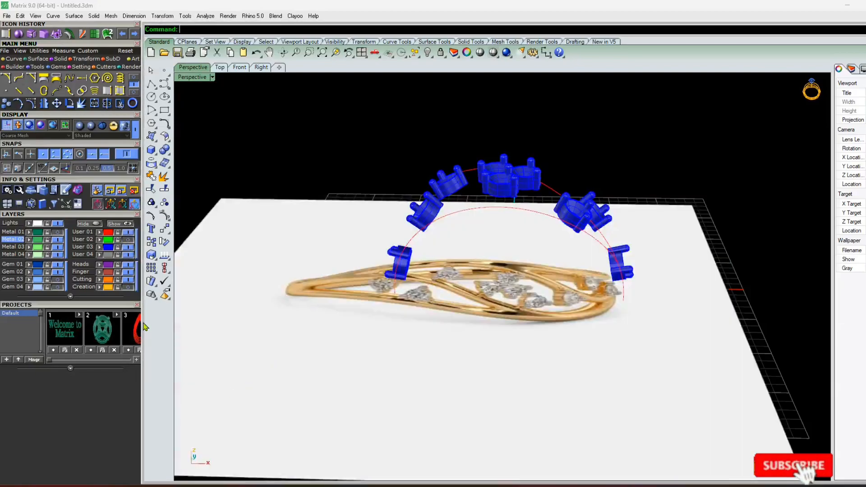
click(129, 255)
click(129, 247)
right_drag(439, 262, 361, 266)
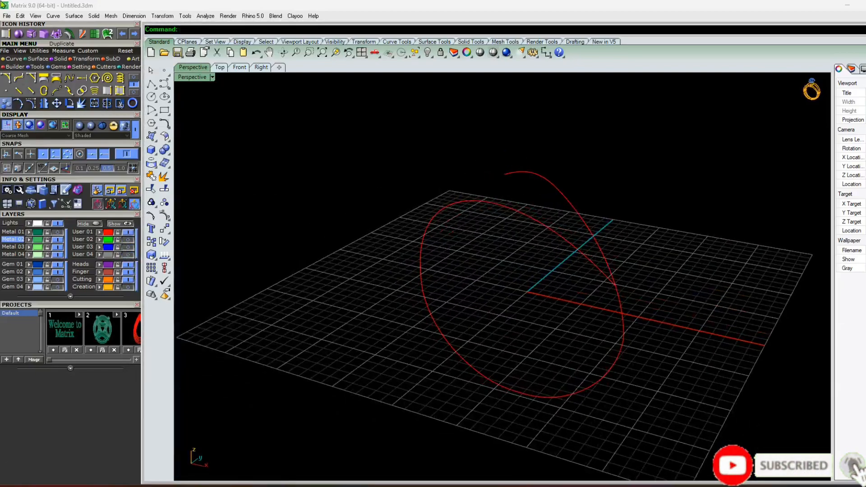
Trim the excess end of the ring-edge curve beyond its crossing with the other edge curve
right_drag(523, 223, 604, 189)
drag(658, 166, 406, 463)
scroll(520, 315, up, 4)
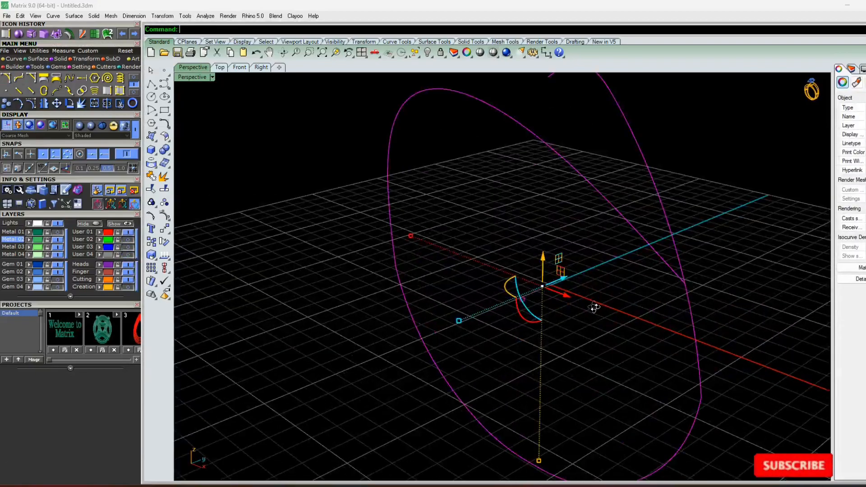
right_drag(605, 311, 689, 292)
scroll(689, 292, up, 2)
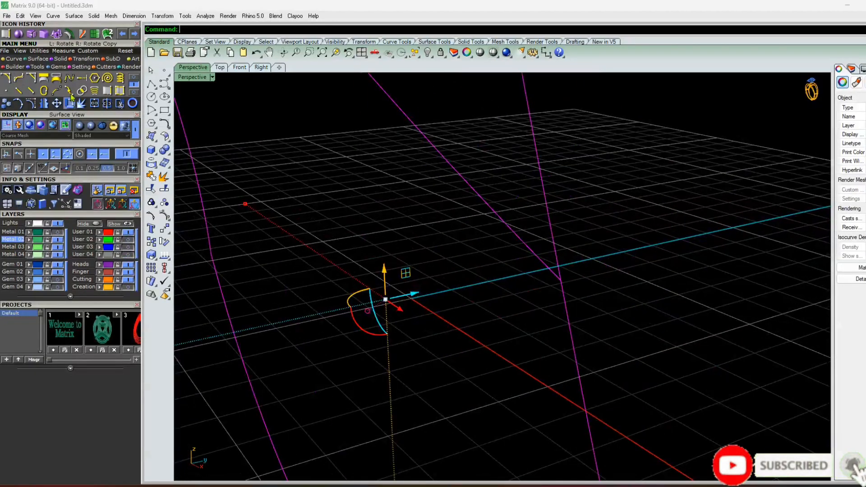
click(119, 104)
drag(612, 150, 543, 180)
scroll(541, 168, down, 4)
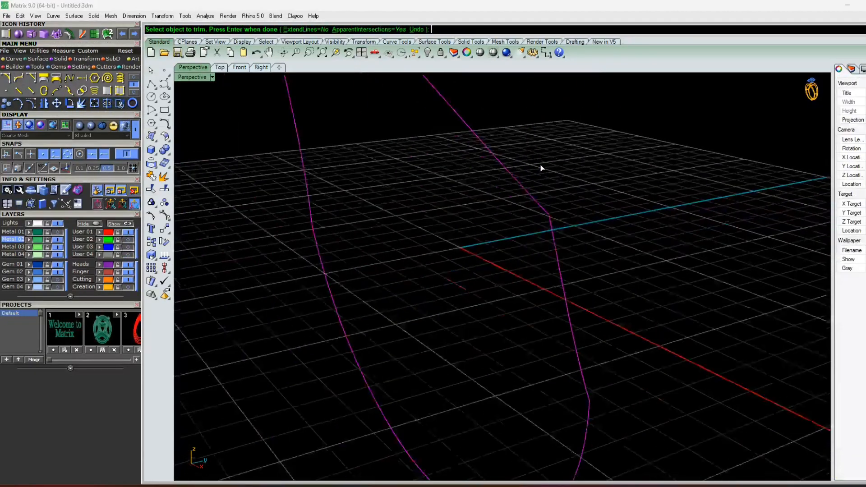
right_click(475, 224)
key(Escape)
Rebuild the upper ring-edge curve with a higher point count at degree 3, deleting the input curve
right_drag(481, 239, 536, 233)
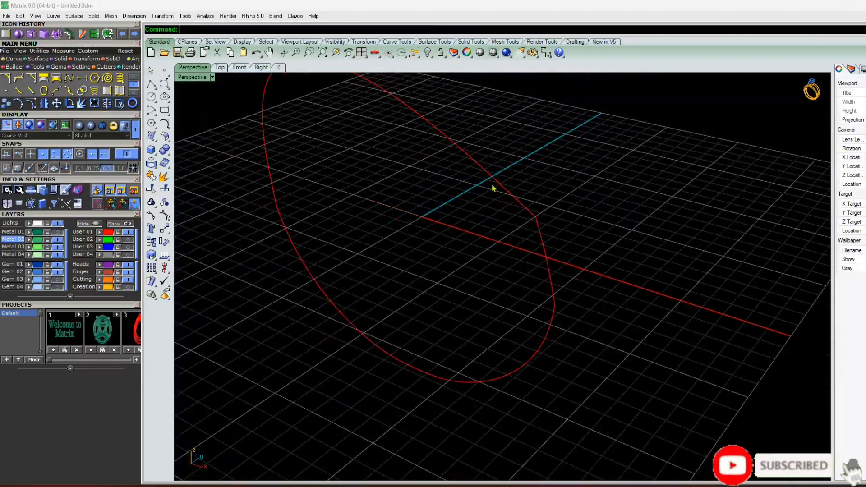
click(496, 183)
text(r)
key(Return)
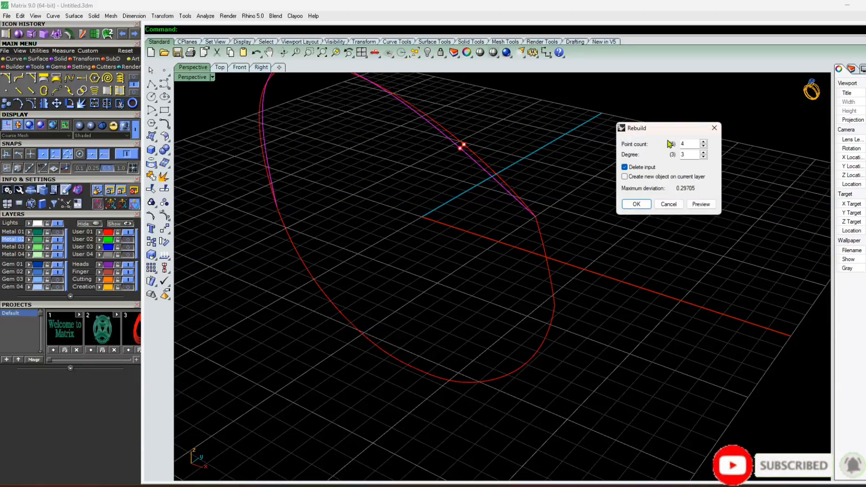
click(704, 142)
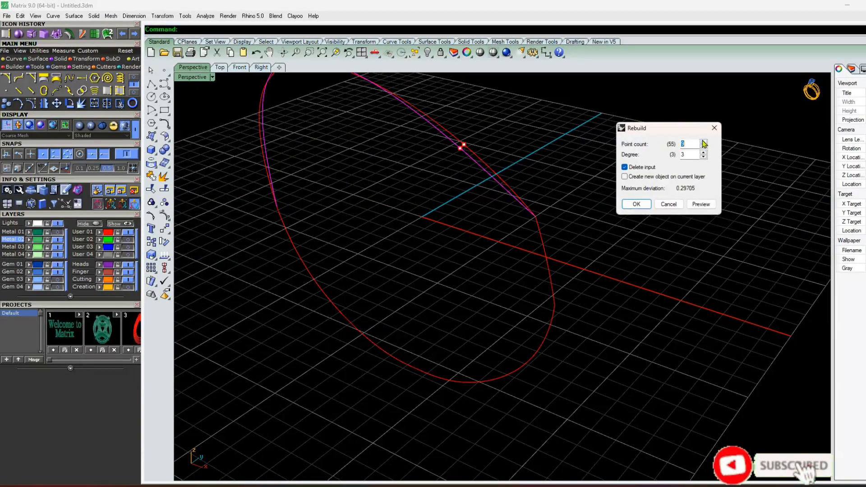
key(Return)
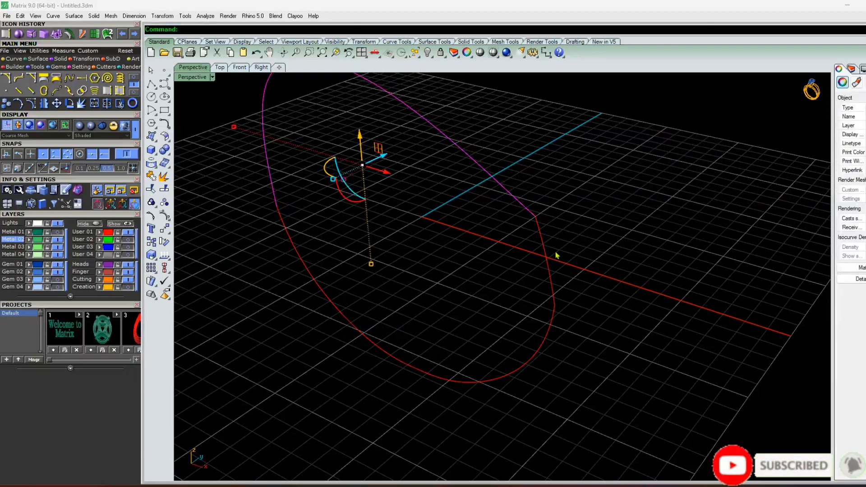
Rebuild the short side segment and the lower ring-edge curve with the same settings
click(543, 246)
key(Return)
key(Return)
key(Escape)
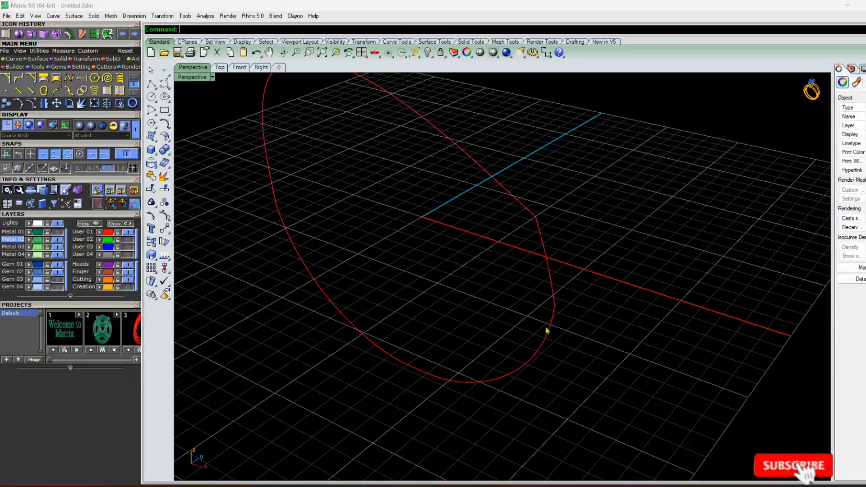
key(Return)
click(549, 334)
key(Return)
key(Escape)
Select all the rebuilt ring-edge segments and join them into one closed curve
right_drag(550, 334, 532, 317)
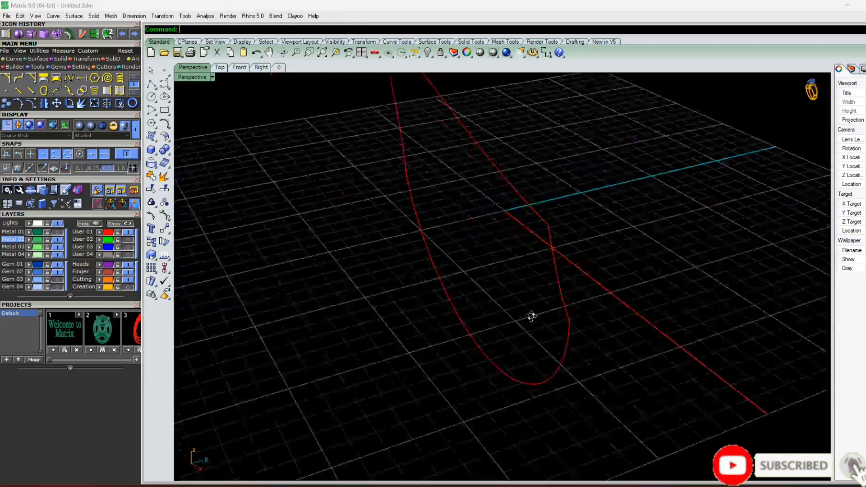
scroll(555, 323, up, 3)
scroll(574, 328, down, 5)
drag(697, 123, 304, 439)
scroll(564, 311, up, 3)
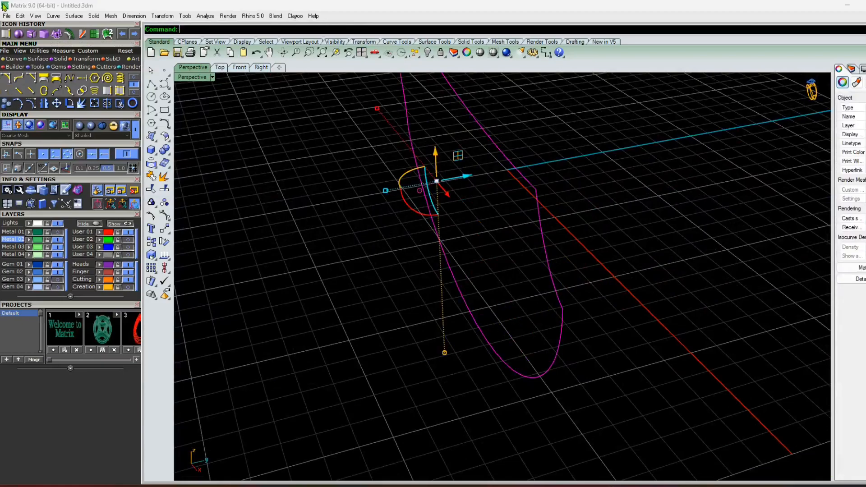
click(150, 295)
Show the Creation layer containing the ring guide circles and lines, and clear the selection
click(128, 287)
right_drag(343, 271, 388, 174)
scroll(406, 258, down, 6)
key(Escape)
scroll(447, 164, up, 5)
Extrude the inner ring circle straight to both sides as an open, non-solid surface, about 16.4 mm each way
click(451, 156)
scroll(452, 157, down, 4)
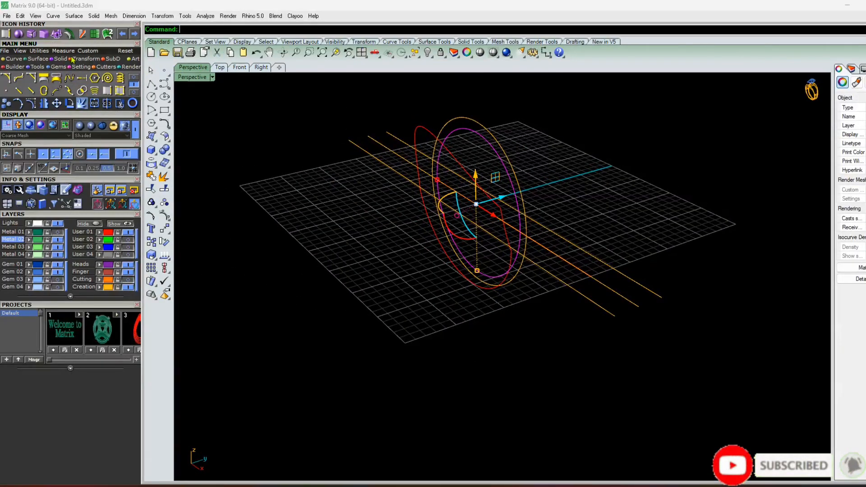
right_drag(476, 135, 180, 122)
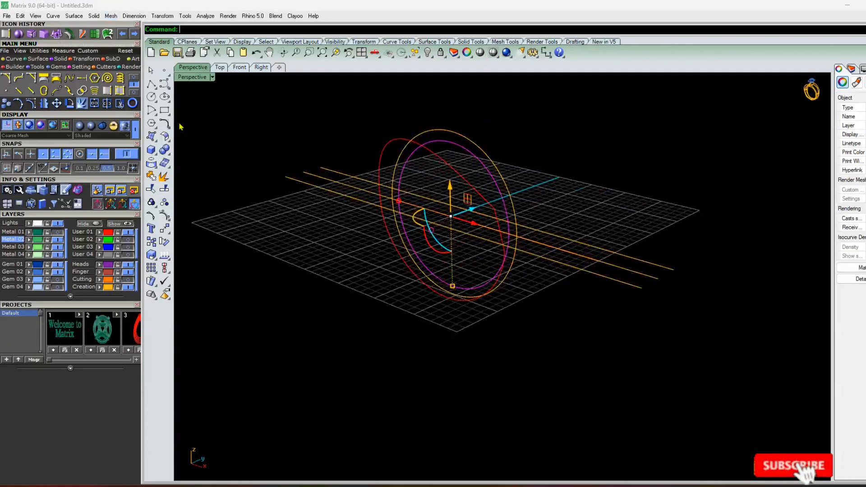
click(66, 61)
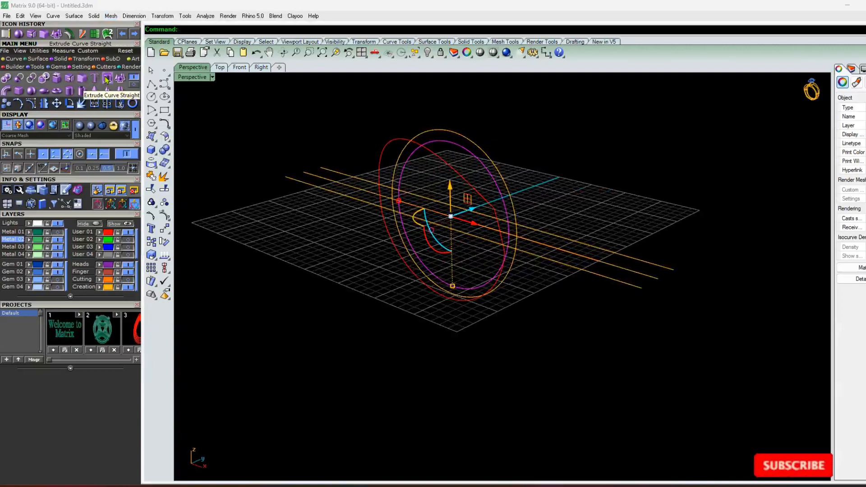
click(107, 80)
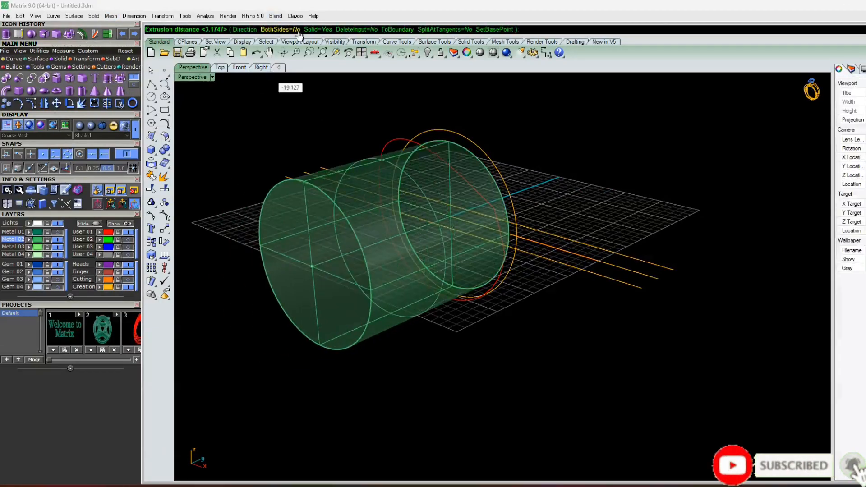
click(315, 32)
click(280, 30)
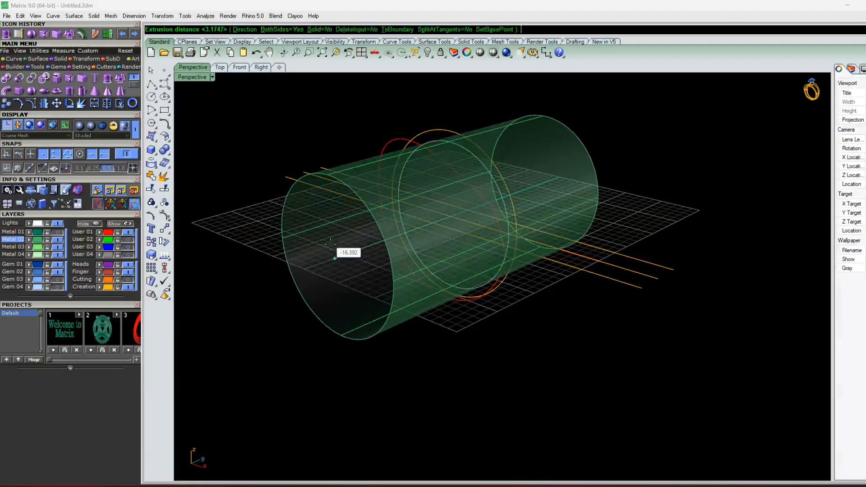
click(331, 246)
key(Escape)
key(Left)
key(Left)
key(Left)
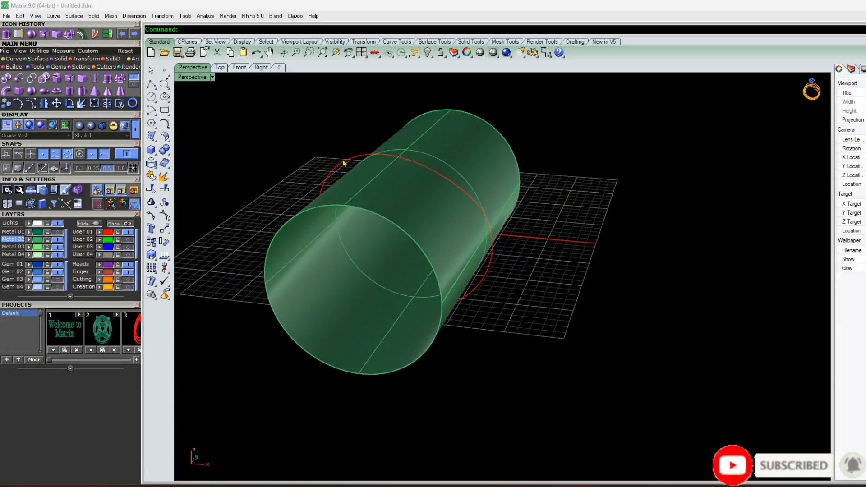
Pull the closed ring-edge curve onto the extruded cylinder surface
click(355, 158)
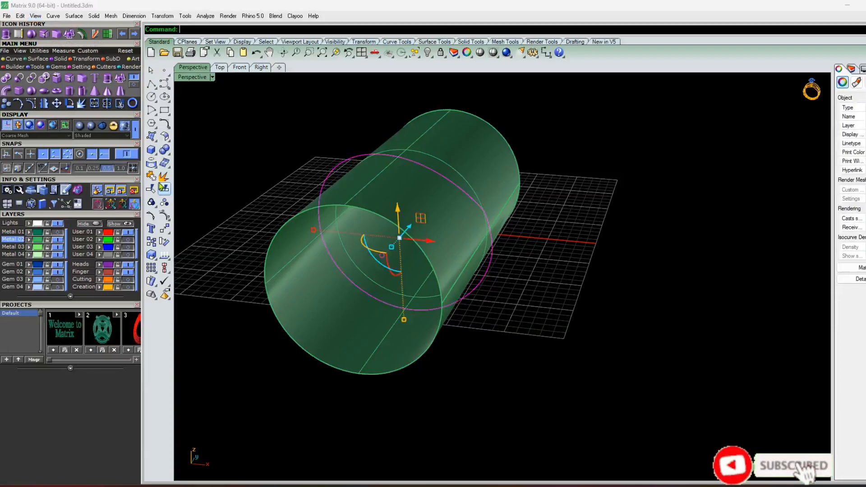
click(155, 166)
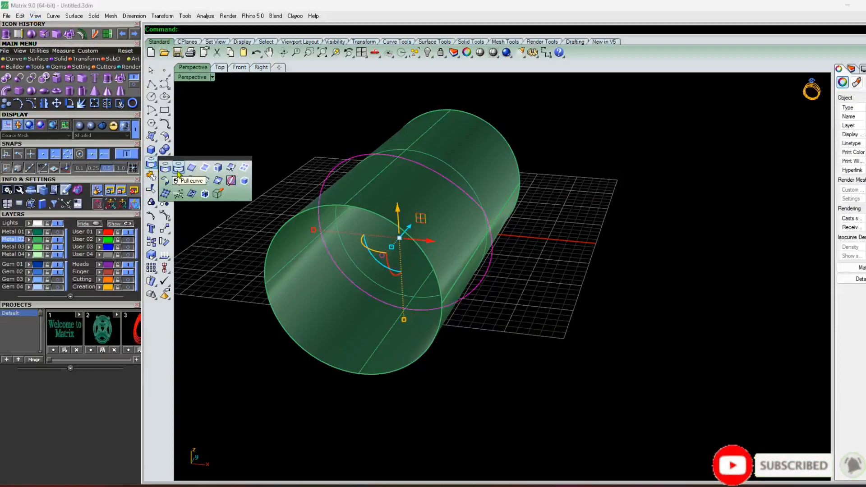
click(178, 169)
click(398, 203)
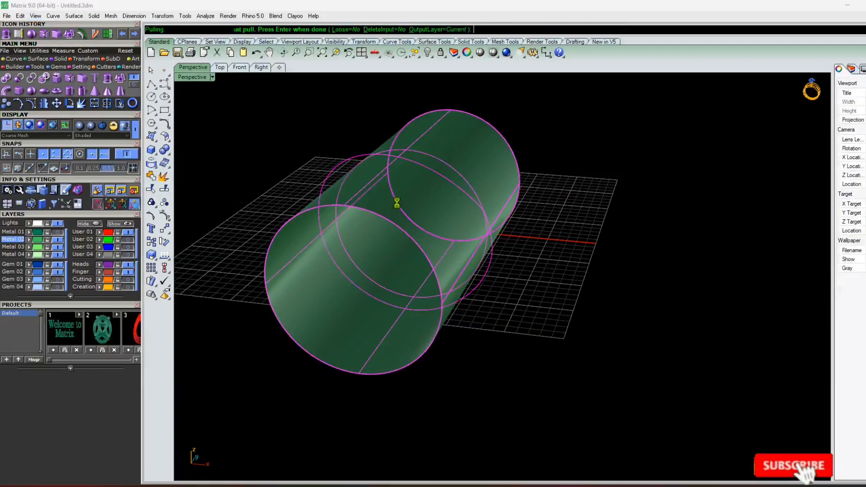
click(397, 205)
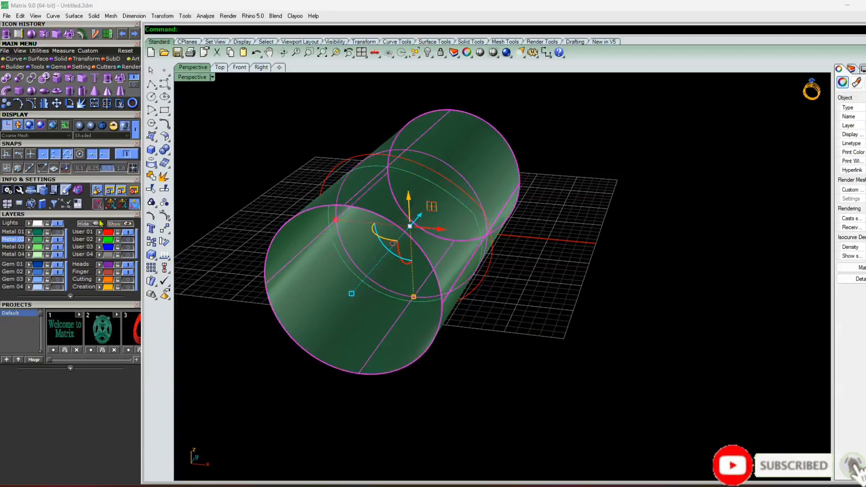
Make Metal 03 the current layer, move the pulled curve to User 01 and hide the cylinder's Metal 02 layer
click(14, 247)
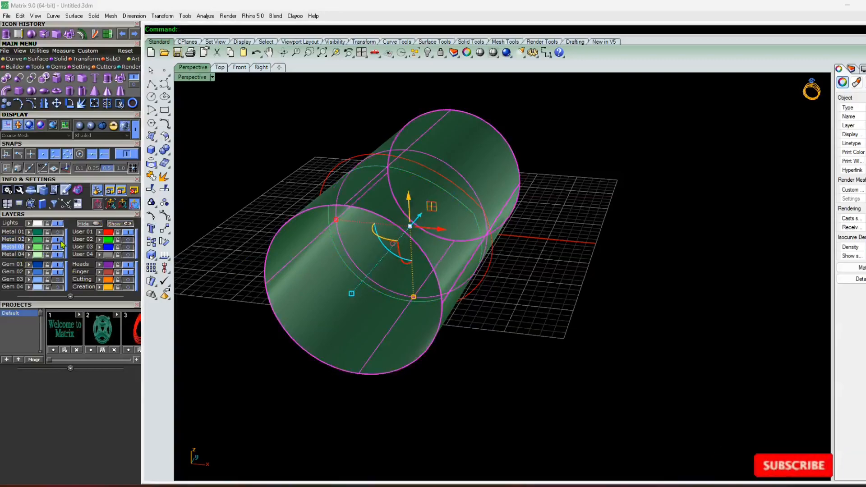
click(59, 239)
click(59, 239)
click(365, 175)
click(385, 195)
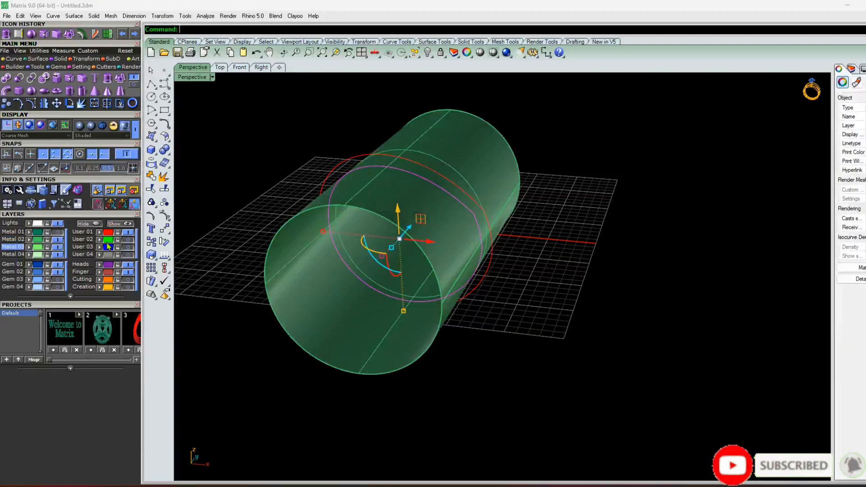
click(49, 247)
Try to draw a line between the inner and outer ring curves at the bottom of the ring
right_drag(299, 315, 415, 325)
key(Return)
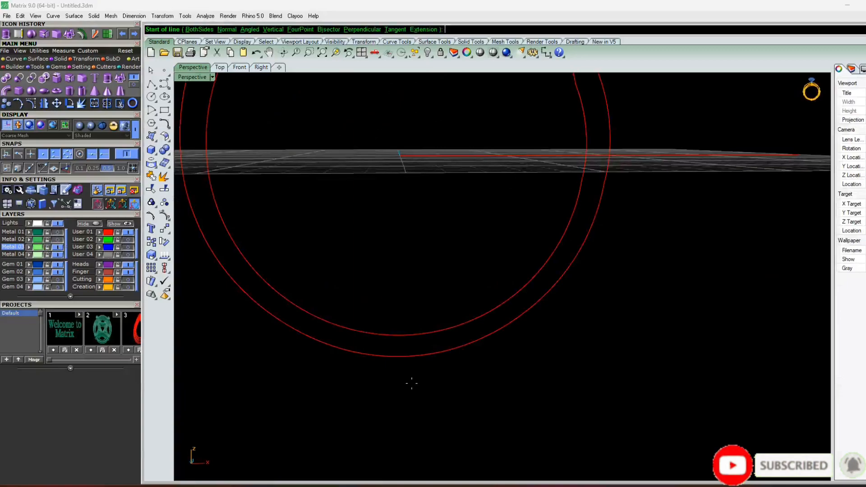
click(394, 335)
click(396, 357)
scroll(411, 360, up, 3)
Draw a vertical line connecting the inner and outer ring curves at the top of the ring in the Front view
key(Return)
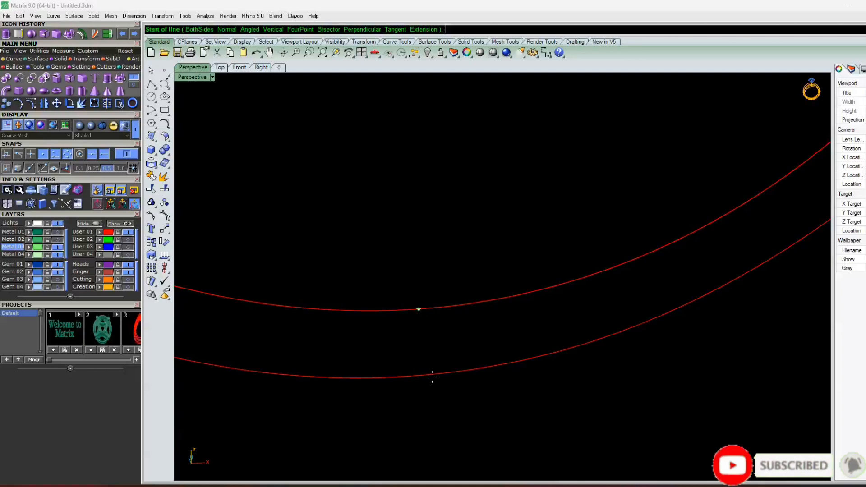
click(240, 67)
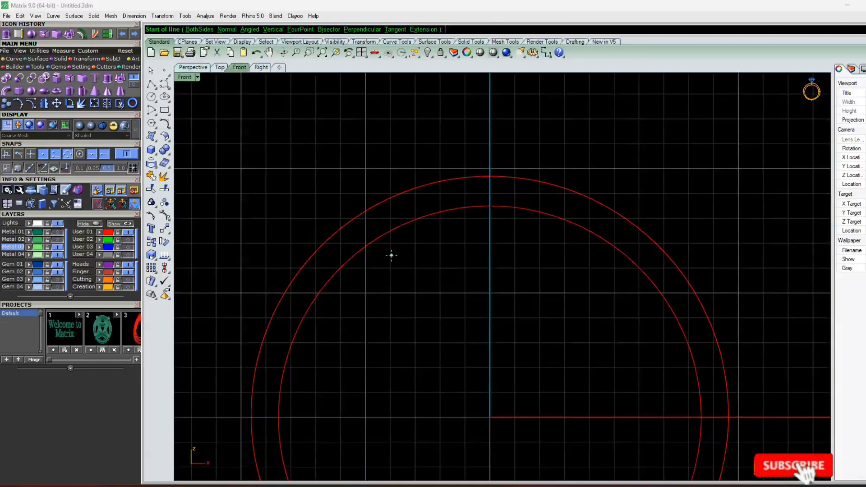
click(491, 206)
click(490, 181)
click(193, 67)
right_drag(513, 362, 406, 217)
Sweep a surface along the inner and outer ring-edge curves with Sweep 2, using the connecting line as the profile
key(ctrl+a)
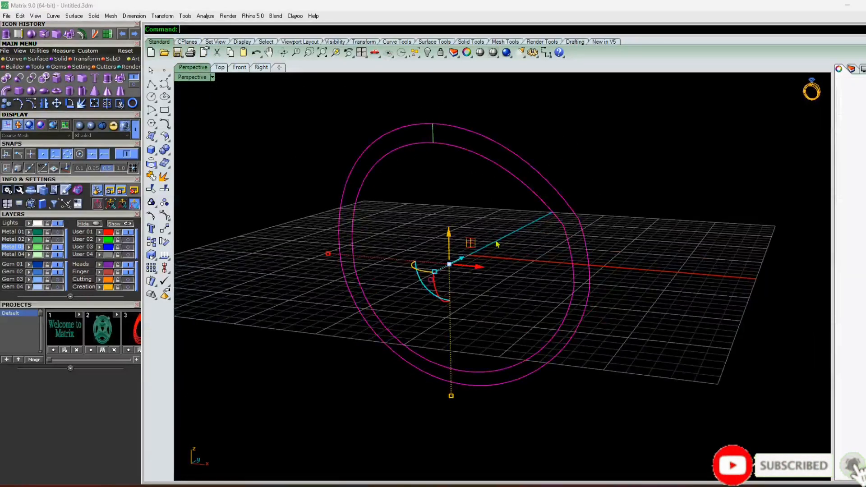
click(40, 59)
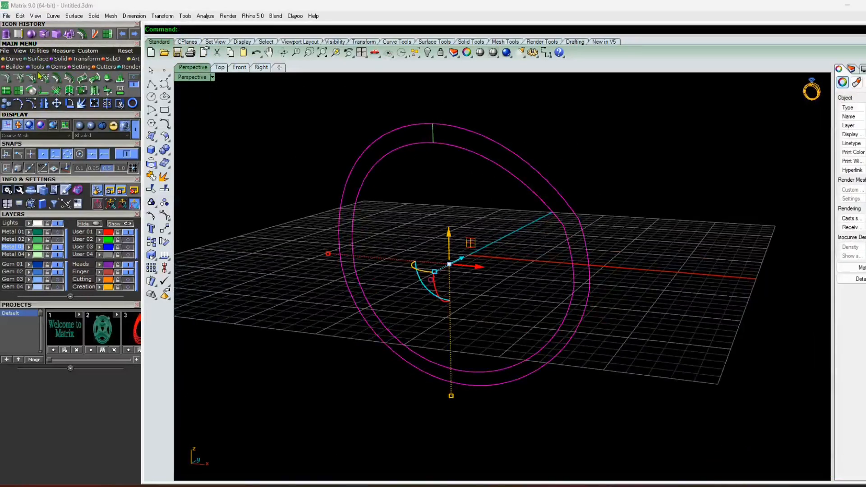
click(31, 78)
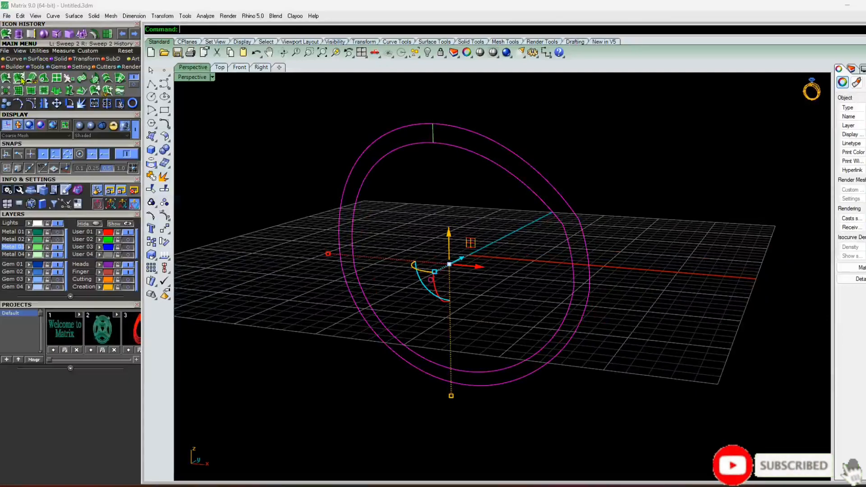
key(Return)
key(Return)
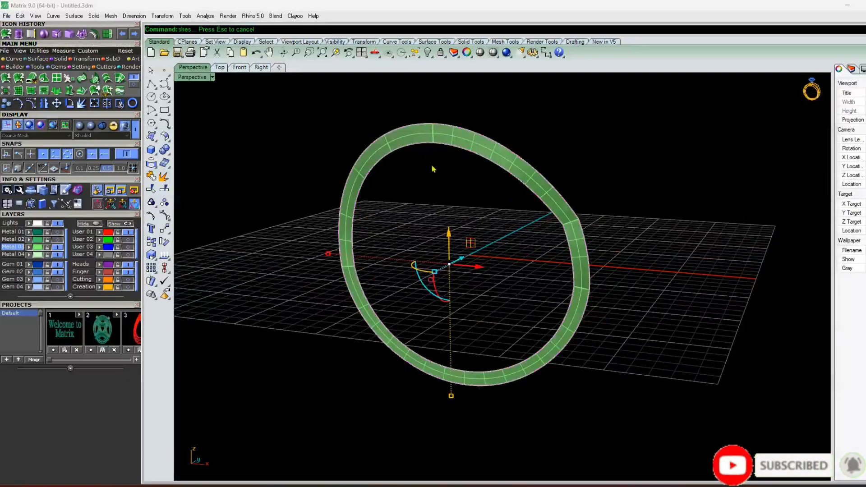
Offset the swept ring surface by 0.4 into a solid
right_drag(366, 227, 343, 225)
click(122, 79)
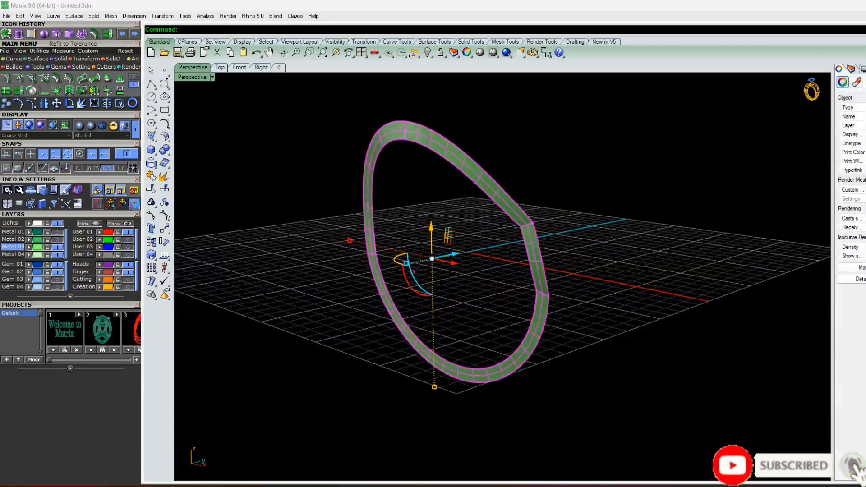
click(60, 85)
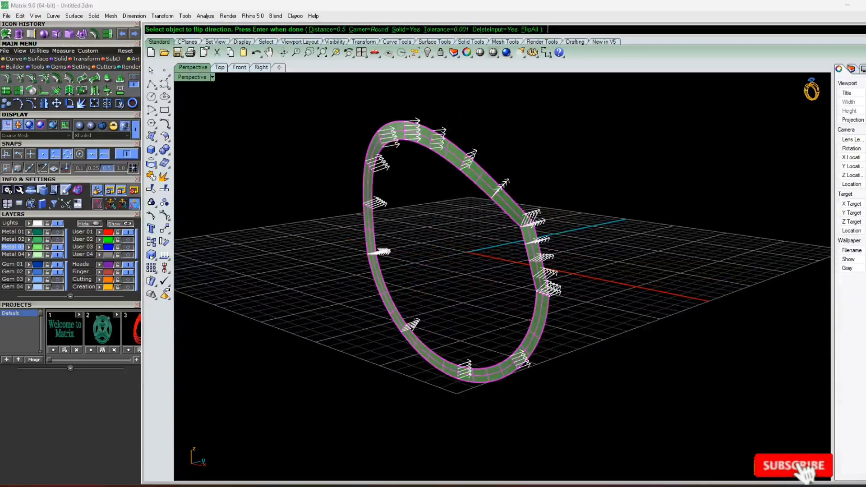
text(0.4)
key(Return)
key(Return)
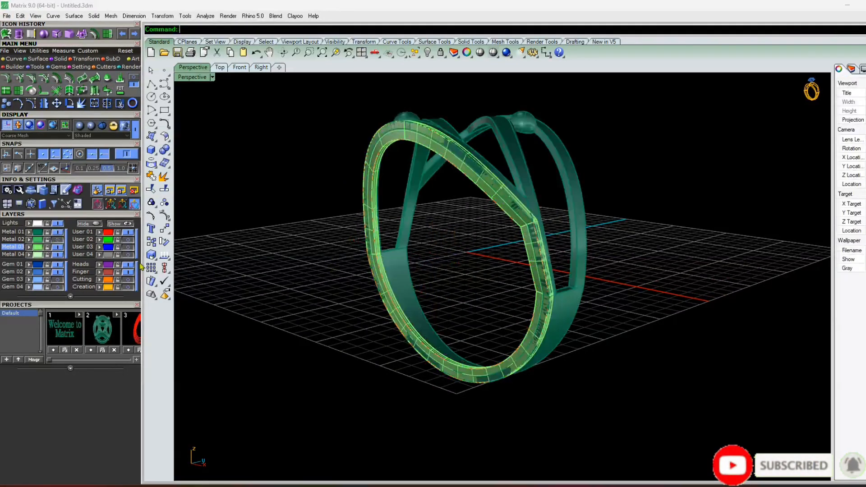
Inspect the thickened rim against the crossing bands, and hide the Metal 01 layer to isolate the rim
right_drag(243, 343, 435, 300)
scroll(435, 334, up, 8)
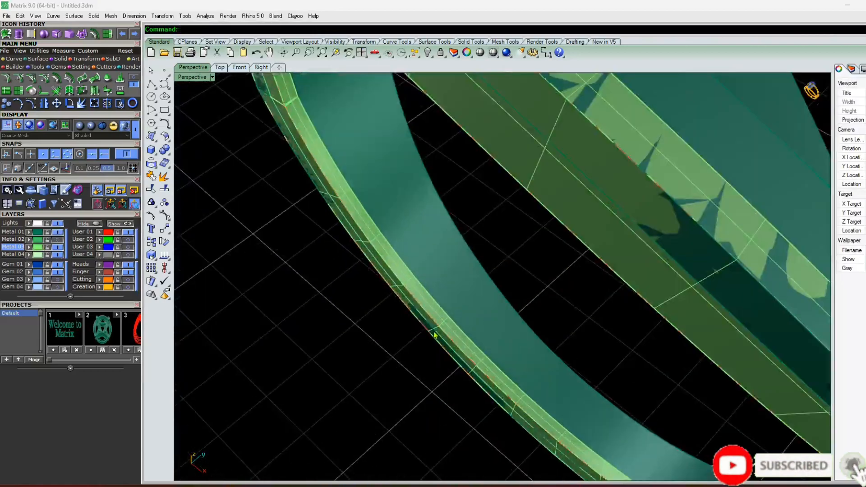
scroll(384, 311, down, 8)
right_drag(547, 243, 496, 280)
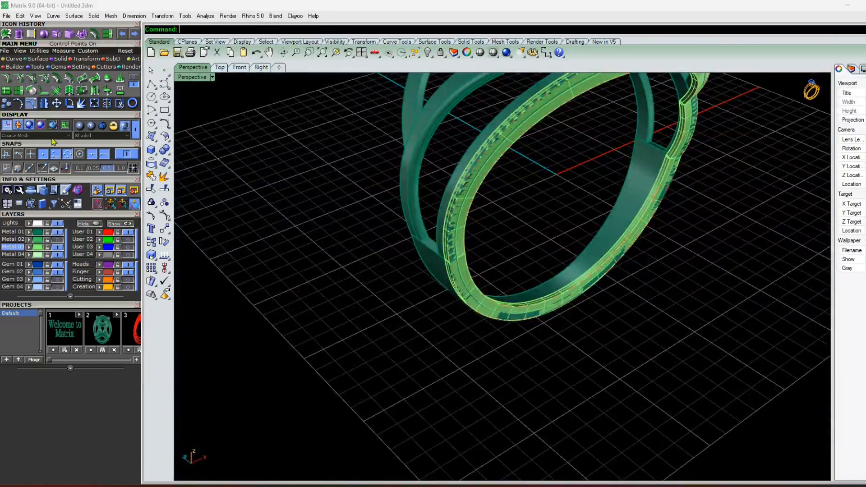
click(58, 232)
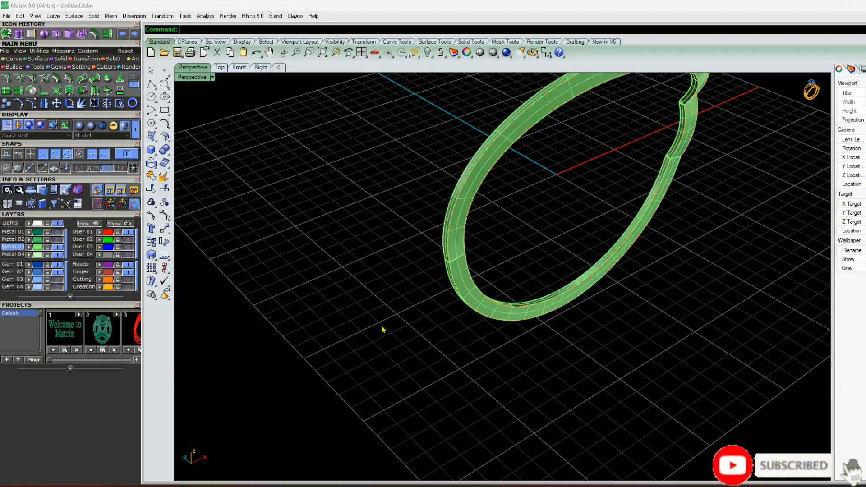
Make a copy of the rim solid rotated 180 degrees about the origin in the Top view
right_drag(381, 329, 443, 241)
click(444, 241)
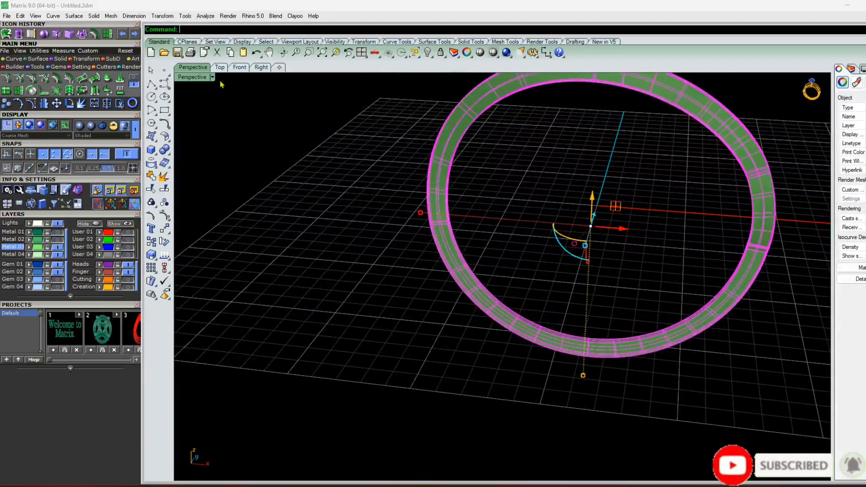
click(220, 67)
scroll(453, 244, down, 3)
click(69, 103)
text(0)
key(Return)
click(42, 168)
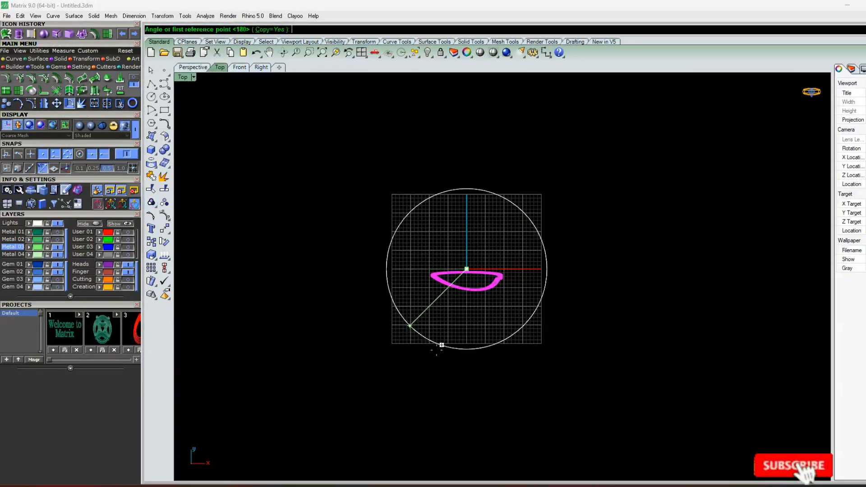
click(466, 402)
click(478, 172)
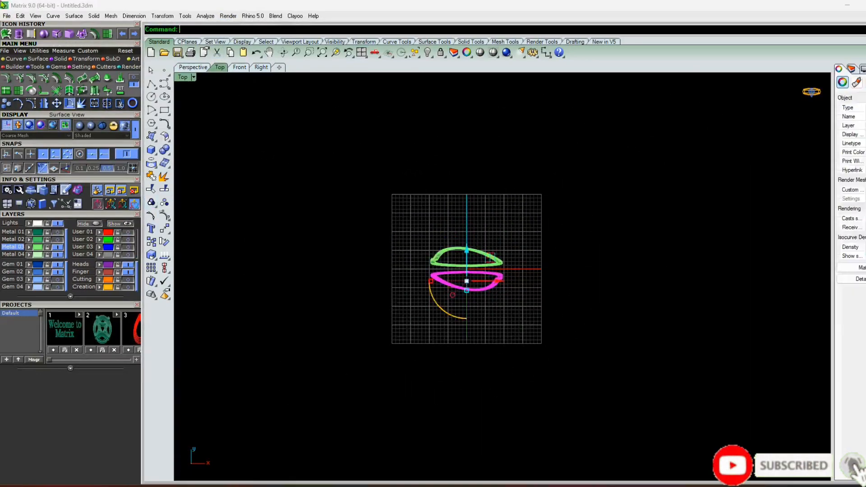
Examine from several angles how both rims meet the shank, the crossing bands and the spheres in the Perspective view
right_drag(377, 344, 450, 341)
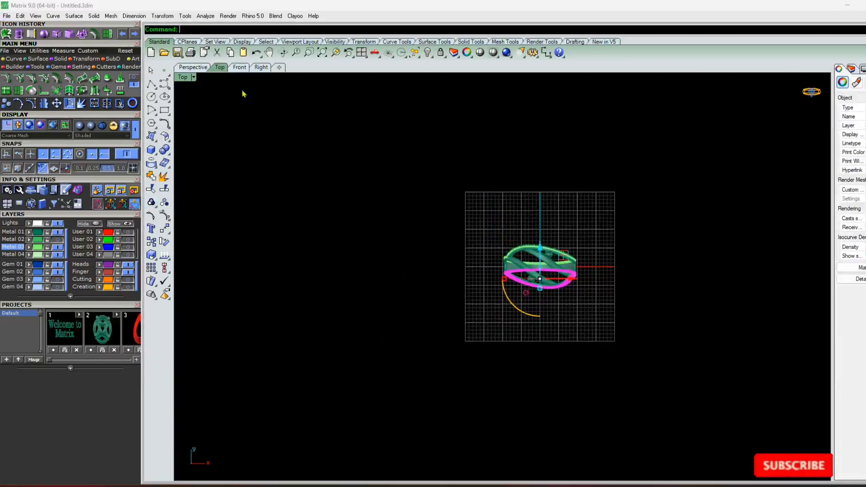
click(200, 68)
right_drag(384, 289, 447, 286)
click(391, 385)
scroll(388, 272, up, 3)
right_drag(284, 398, 530, 208)
scroll(530, 209, up, 5)
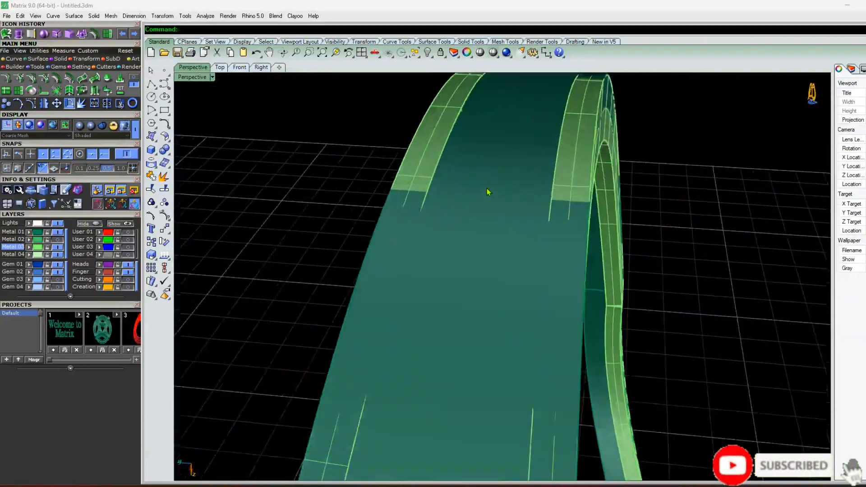
scroll(421, 174, up, 3)
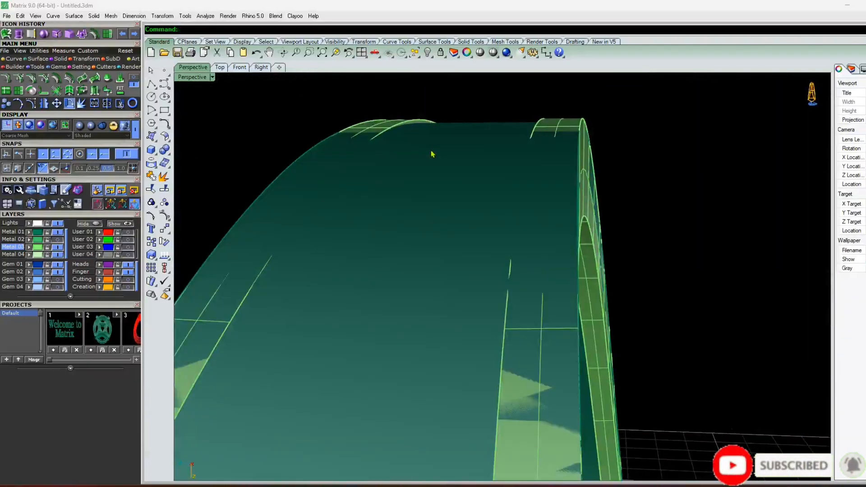
scroll(429, 246, down, 3)
right_drag(406, 361, 555, 276)
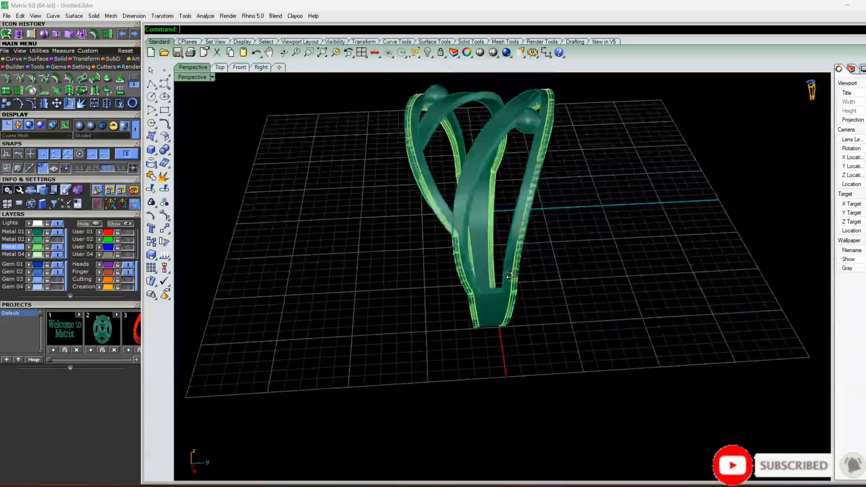
scroll(546, 177, up, 5)
scroll(545, 177, up, 5)
scroll(543, 187, down, 8)
right_drag(543, 188, 463, 297)
scroll(491, 232, down, 3)
scroll(463, 298, up, 5)
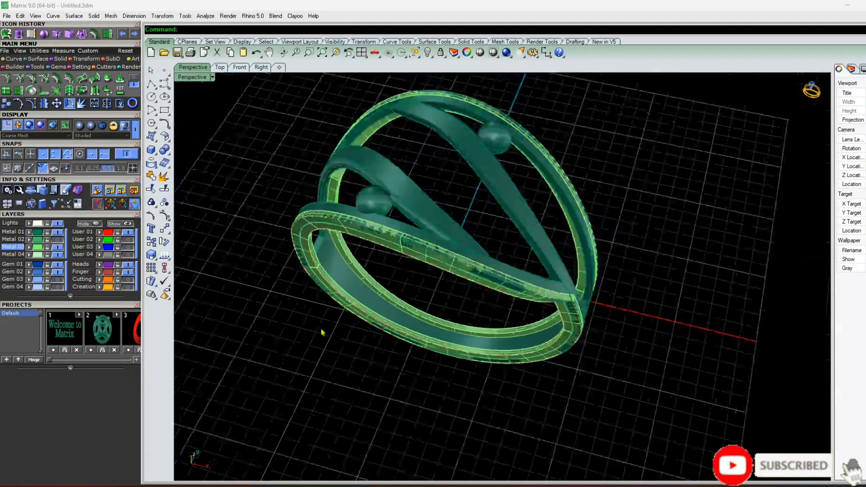
Move all the ring solids, including both rims, to the Metal 01 layer
key(ctrl+a)
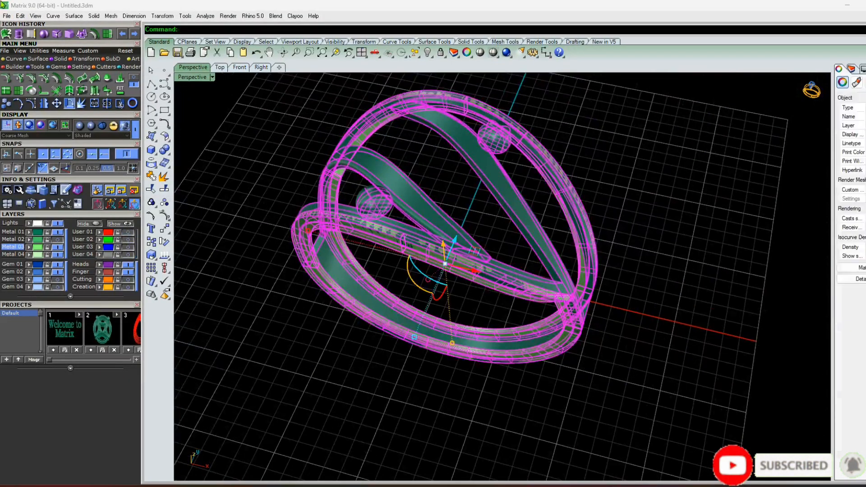
click(59, 232)
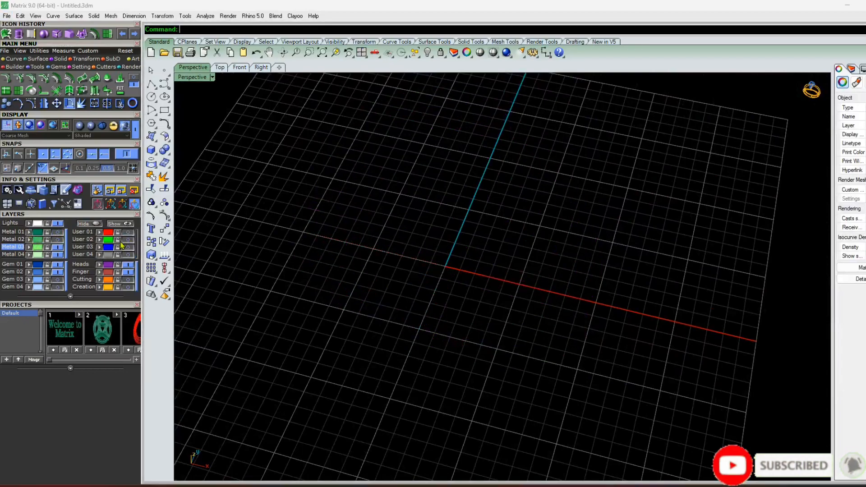
click(129, 232)
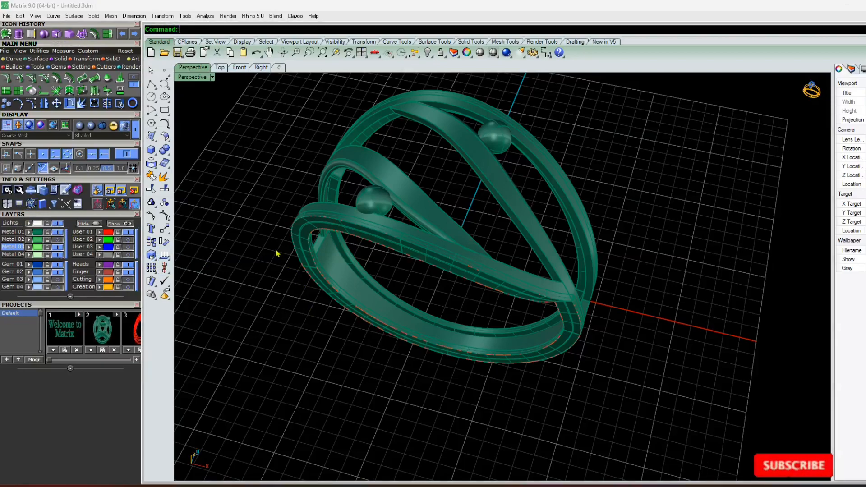
Move the two closed ring-edge curves to the Heads layer and hide that layer
click(55, 232)
drag(584, 176, 264, 404)
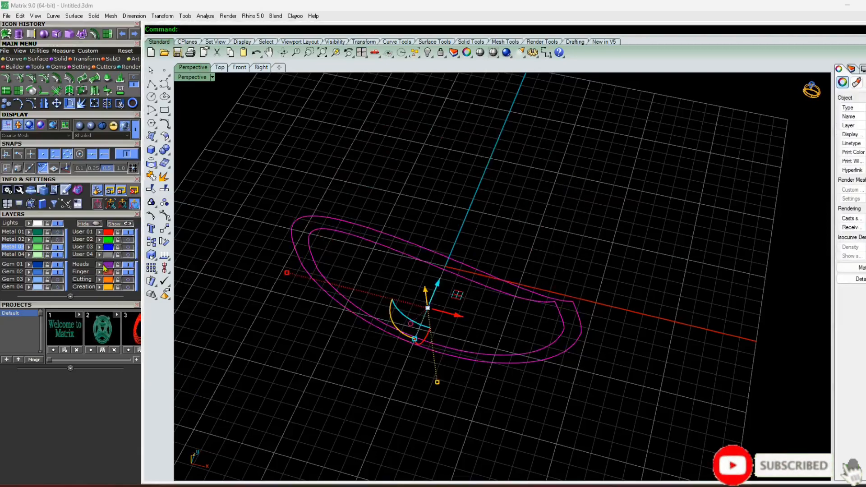
click(127, 265)
click(127, 233)
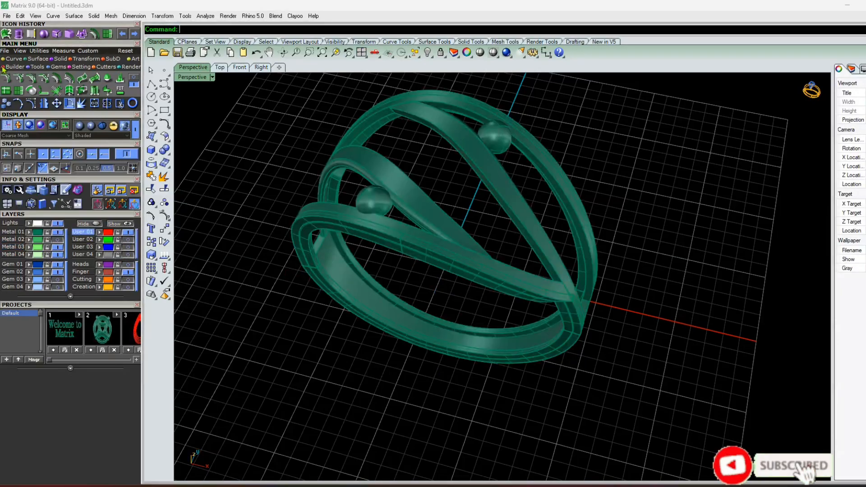
Duplicate the two inner edges of the lower shank as curves on the User 01 layer
click(96, 74)
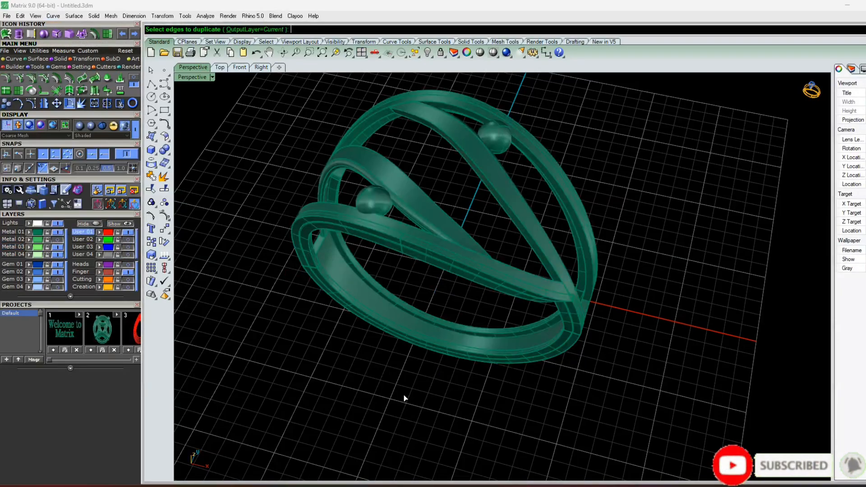
right_drag(391, 393, 415, 348)
scroll(415, 348, up, 5)
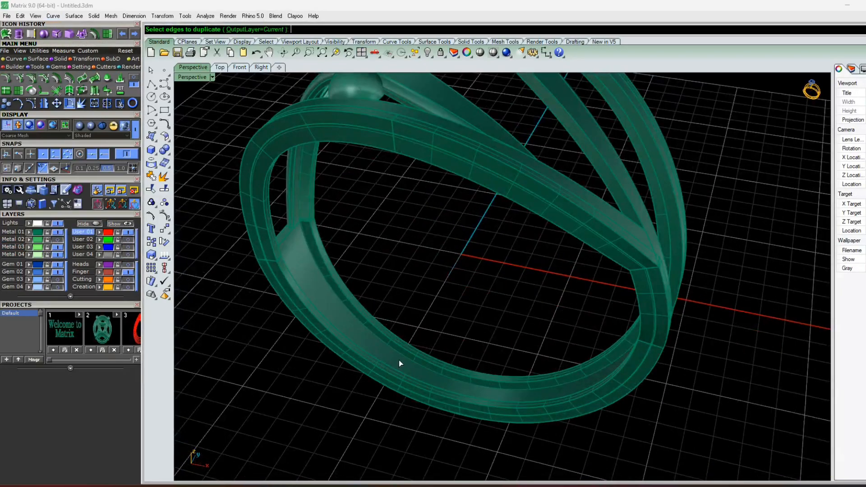
click(453, 403)
key(Return)
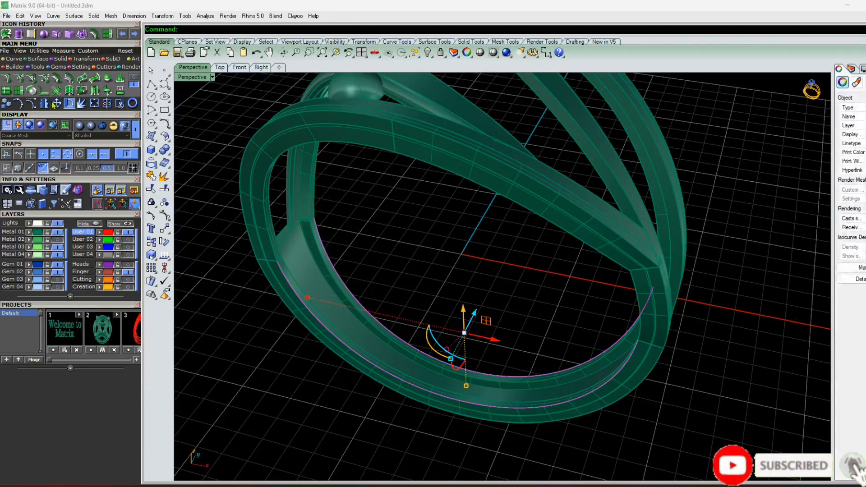
Hide the Metal 01 layer to check the duplicated shank edge curves, and show the layer again
click(62, 233)
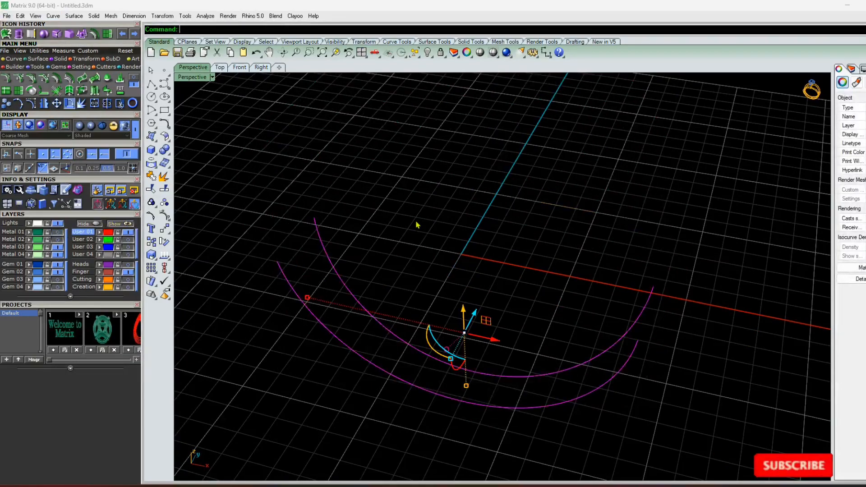
click(433, 226)
right_drag(433, 226, 424, 274)
scroll(423, 274, down, 6)
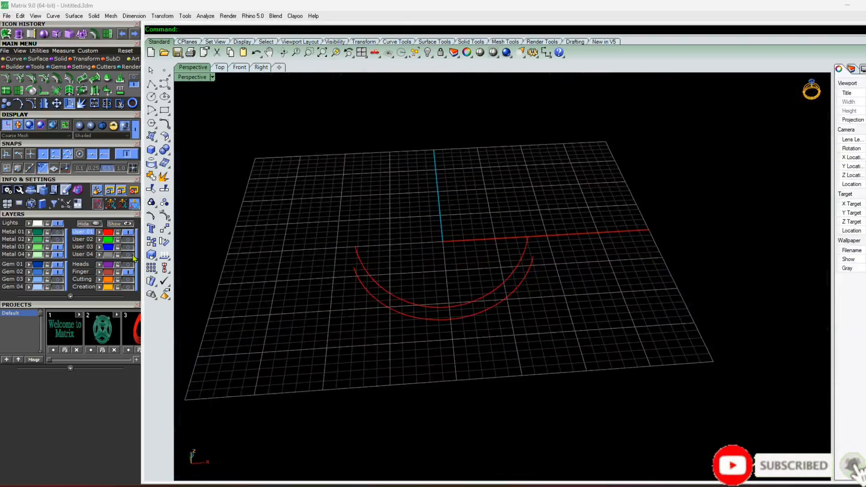
click(127, 232)
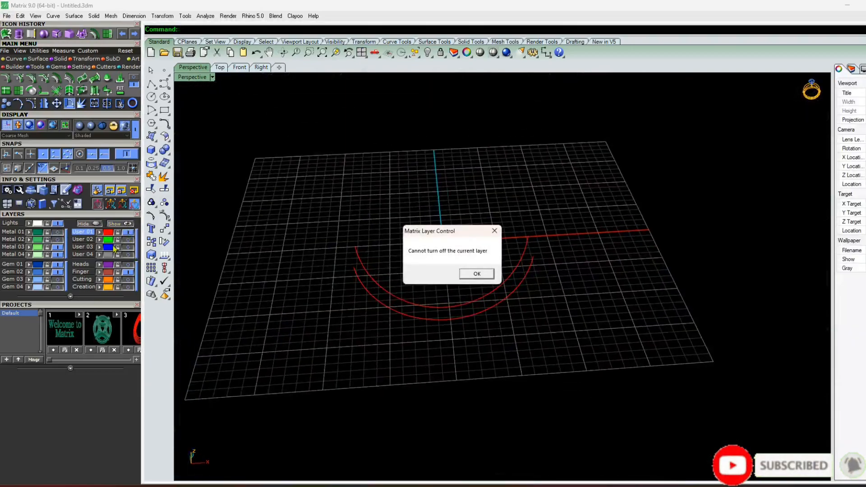
key(Return)
click(61, 233)
Draw a horizontal line across the lower shank, starting it in the Front view and ending it in the Right view
click(256, 67)
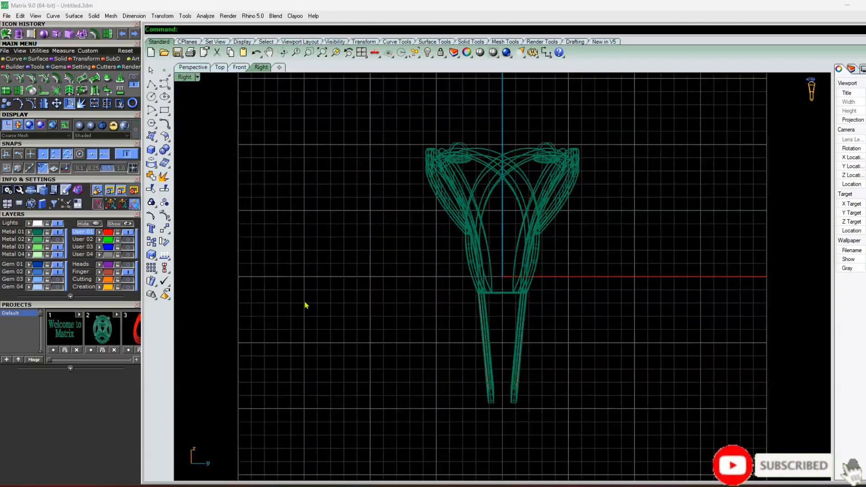
click(240, 67)
scroll(464, 272, down, 8)
scroll(447, 267, up, 10)
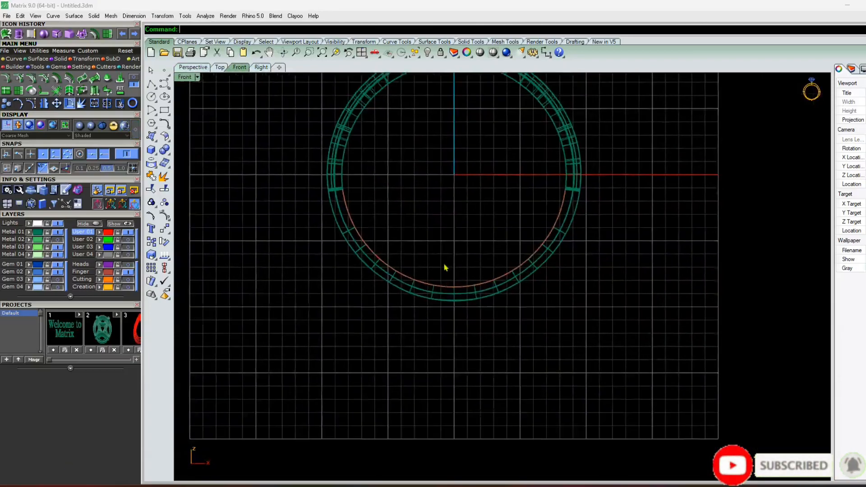
text(l)
key(Return)
scroll(392, 309, up, 6)
scroll(391, 313, down, 6)
click(378, 268)
click(261, 67)
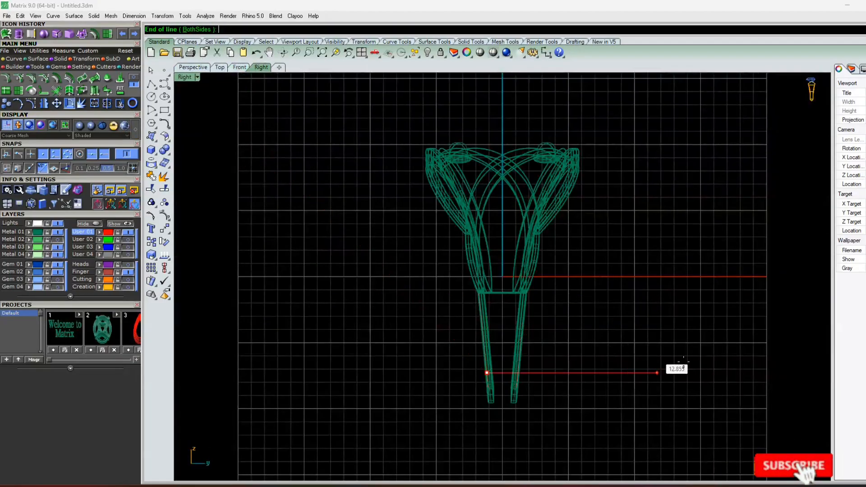
click(683, 373)
Hide the Metal 01 layer to isolate the shank edge curves and the horizontal line
click(57, 233)
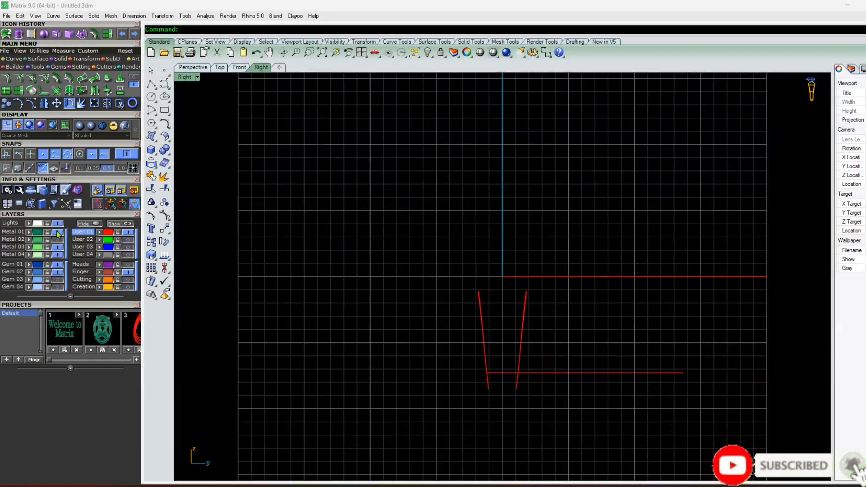
click(193, 67)
right_drag(367, 265, 381, 239)
scroll(380, 239, up, 3)
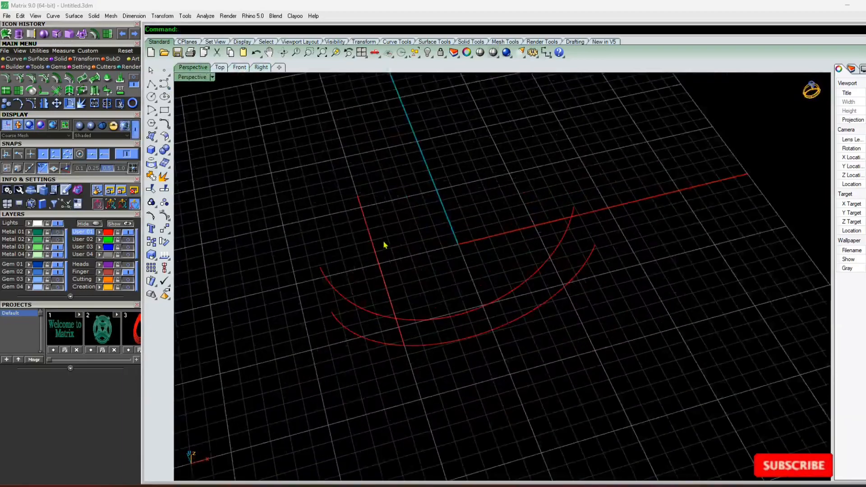
Mirror the straight line in the Top view across the vertical axis through the origin (0)
click(376, 253)
click(221, 67)
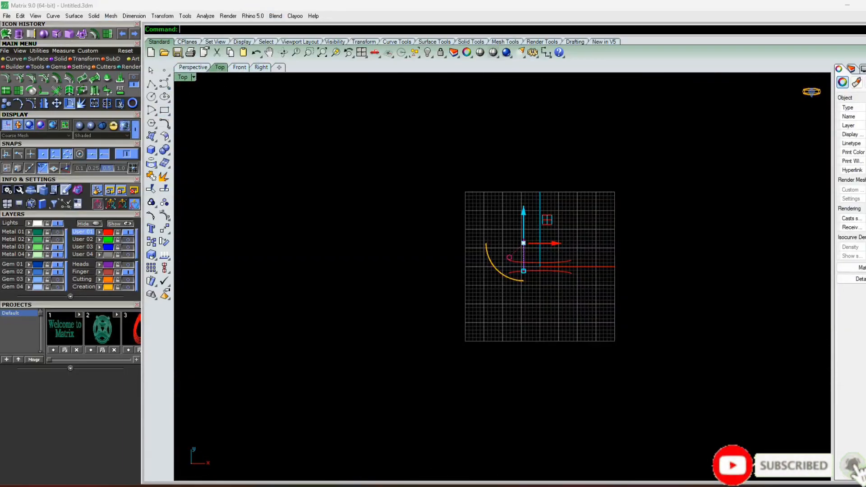
click(44, 103)
text(0)
key(Return)
click(512, 91)
click(192, 67)
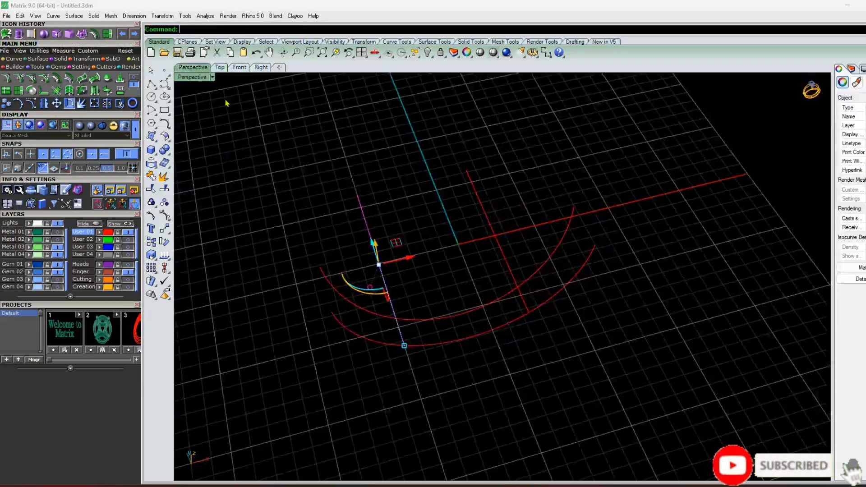
key(Escape)
scroll(470, 280, up, 5)
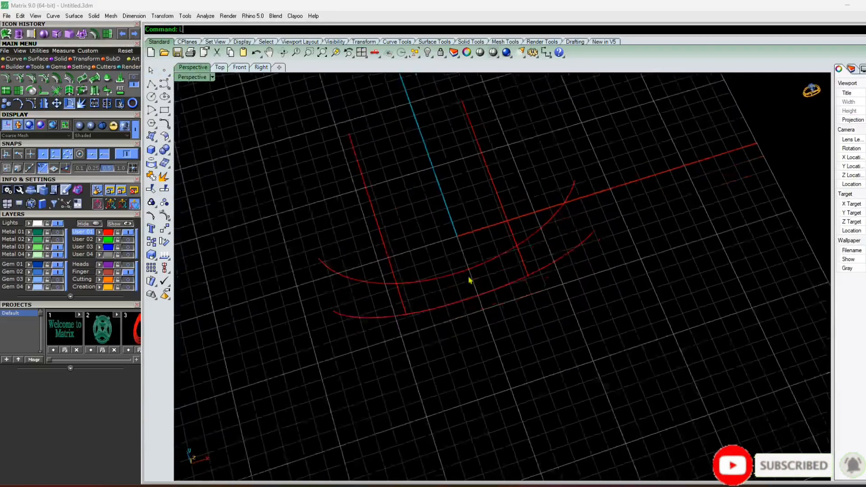
text(L)
key(Return)
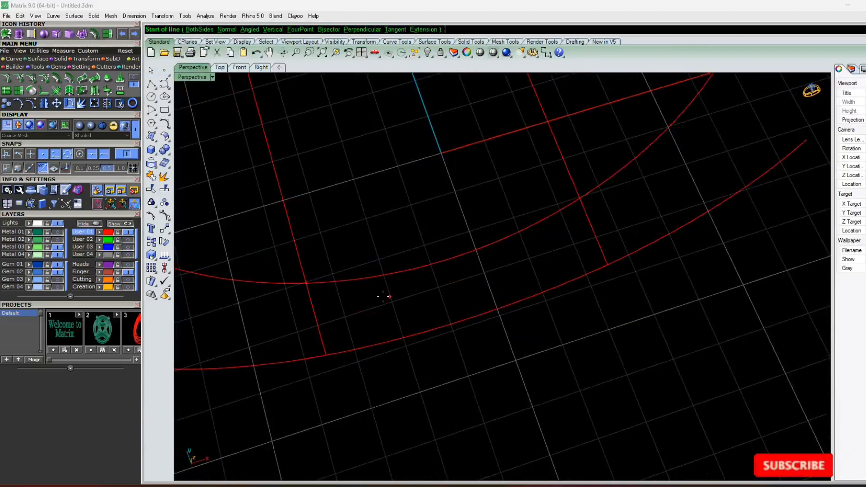
click(306, 285)
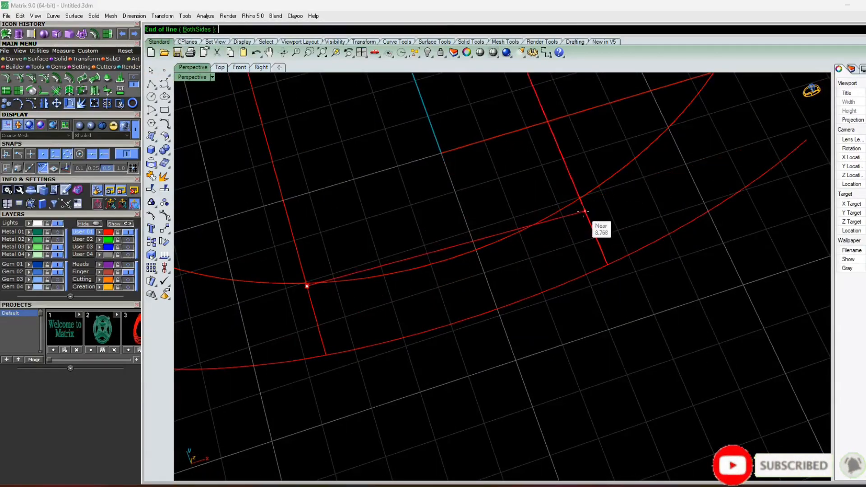
key(Escape)
Trim the crossing curves against each other, removing the line overhangs and the curve ends beyond one cross line
scroll(585, 213, down, 5)
right_drag(586, 213, 550, 286)
key(ctrl+a)
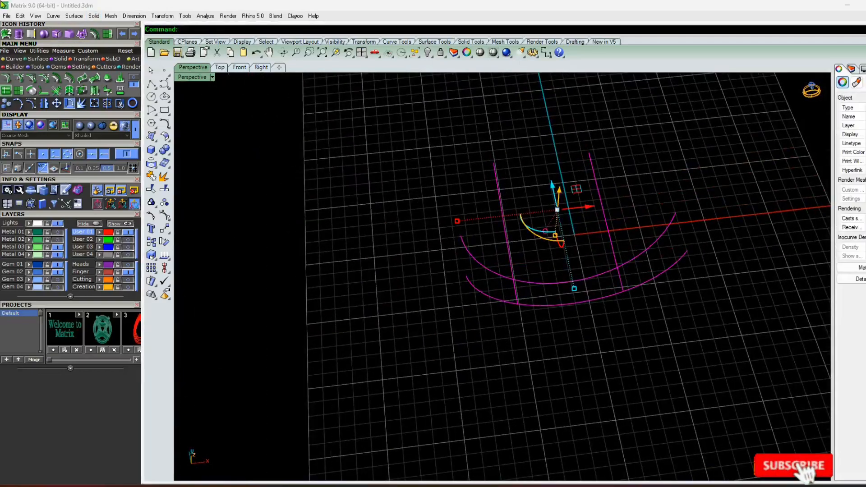
click(119, 105)
right_drag(587, 199, 576, 209)
scroll(576, 207, up, 6)
drag(682, 147, 446, 186)
scroll(471, 167, down, 6)
right_drag(478, 175, 518, 149)
scroll(518, 149, up, 4)
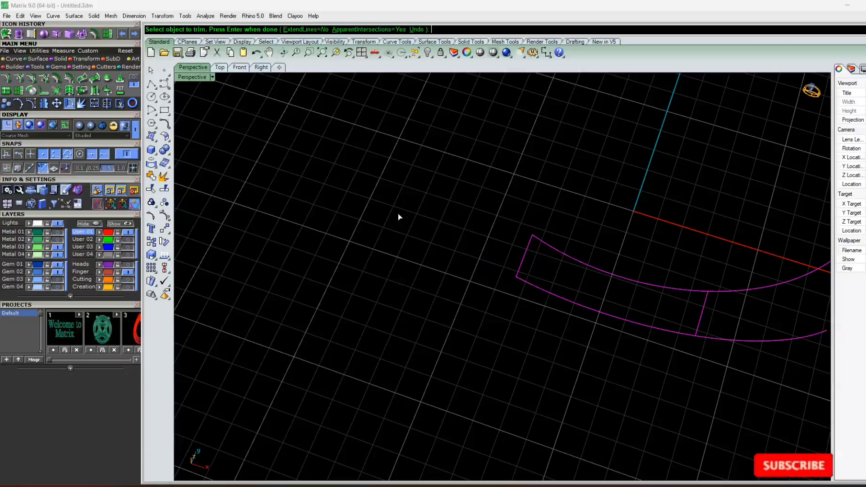
Try to trim the curve ends beyond the other cross line and undo that cut
scroll(398, 217, down, 6)
right_drag(398, 217, 552, 269)
scroll(541, 219, up, 4)
drag(519, 203, 418, 264)
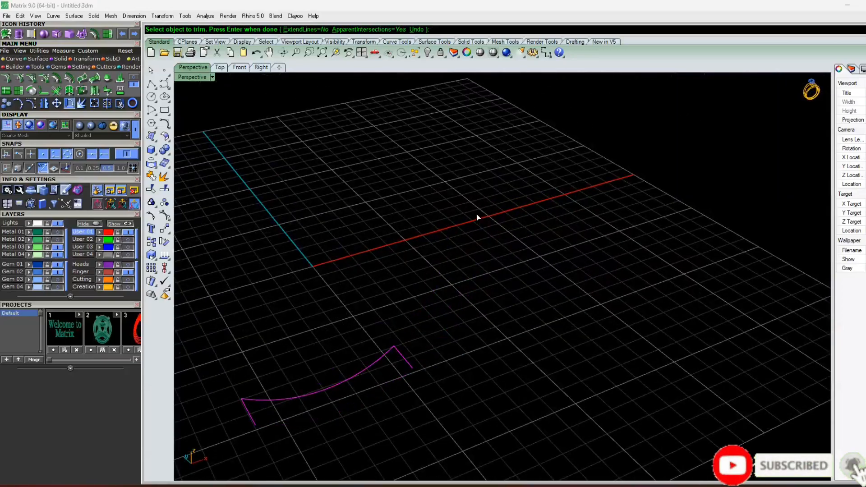
key(ctrl+z)
Trim off the remaining curve ends so the two arcs and two cross lines form a closed four-sided outline
click(513, 221)
scroll(513, 221, down, 6)
right_drag(513, 221, 563, 237)
key(ctrl+a)
right_click(439, 328)
right_drag(439, 328, 436, 379)
scroll(435, 406, up, 4)
drag(506, 369, 364, 415)
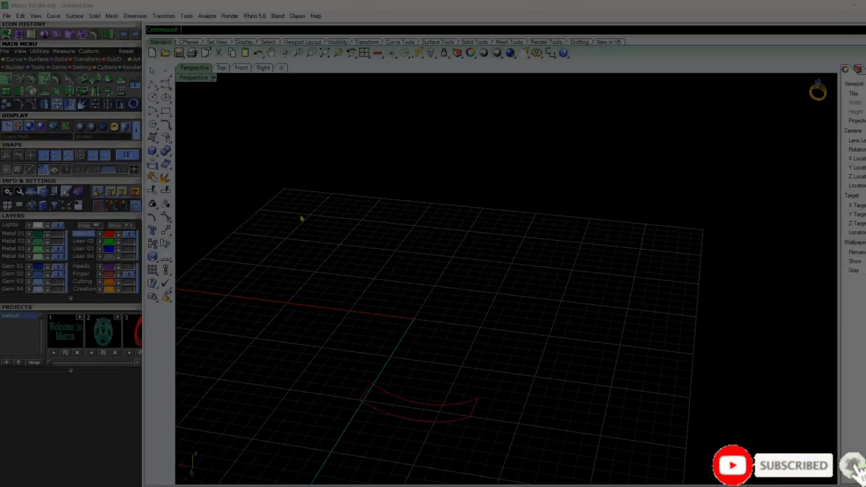
Sweep a surface along the two long arcs, using the two short cross lines as sections
scroll(474, 207, down, 4)
right_drag(474, 207, 412, 172)
scroll(226, 131, up, 4)
scroll(495, 266, up, 6)
drag(366, 152, 356, 230)
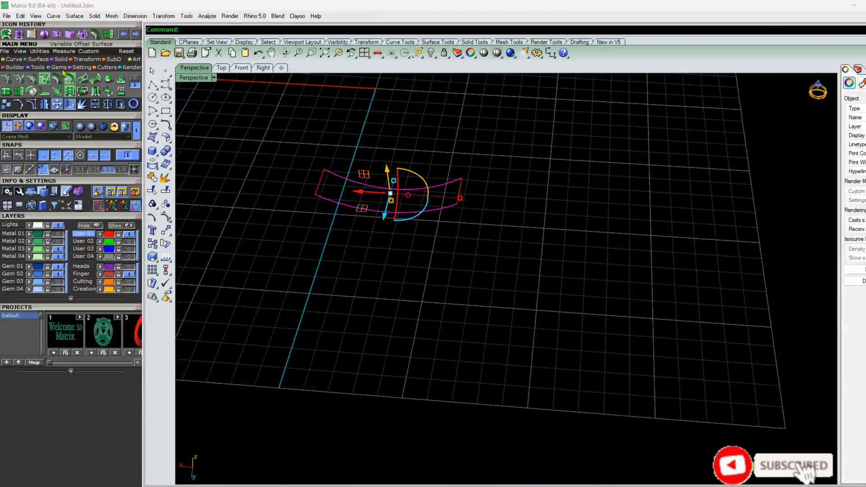
click(6, 33)
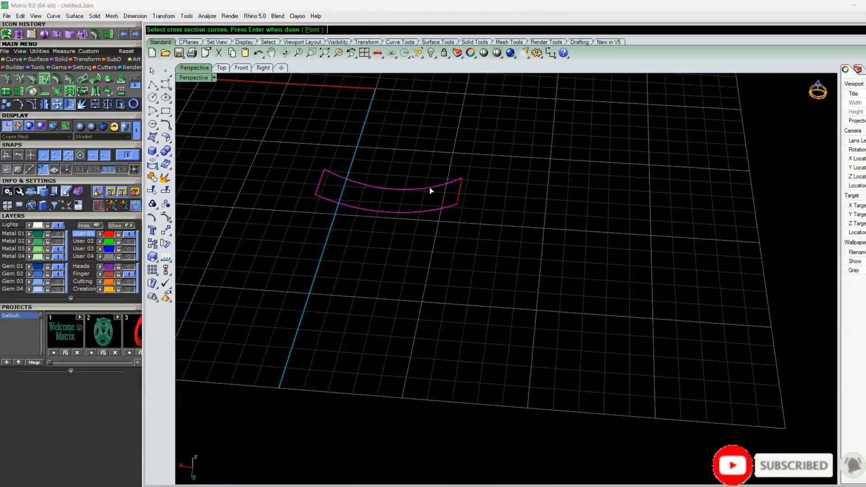
click(461, 196)
key(Return)
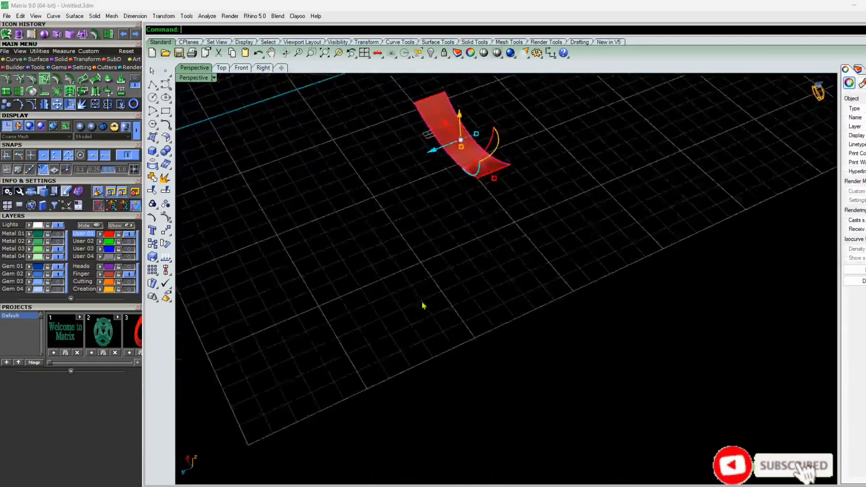
Show the Metal 01 layer and examine how the swept surface fits inside the lower shank
right_drag(423, 306, 416, 305)
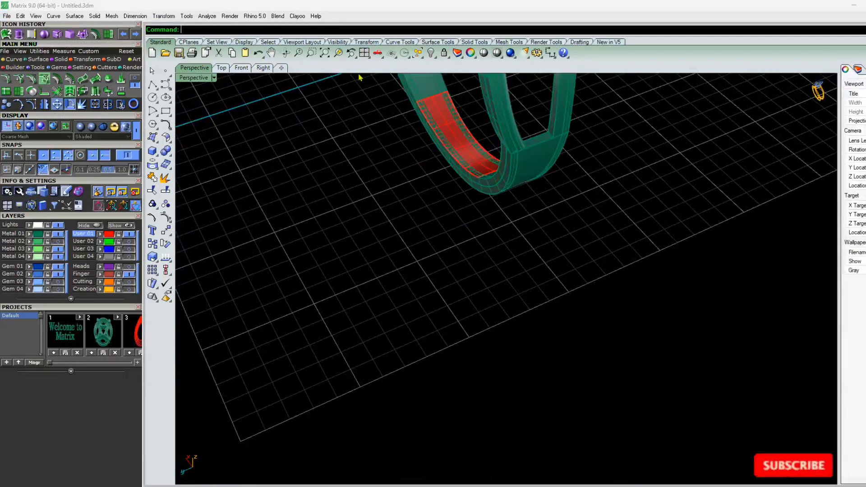
click(364, 53)
double_click(528, 80)
right_drag(499, 317, 442, 341)
scroll(488, 338, up, 8)
right_drag(520, 338, 580, 323)
scroll(580, 323, down, 5)
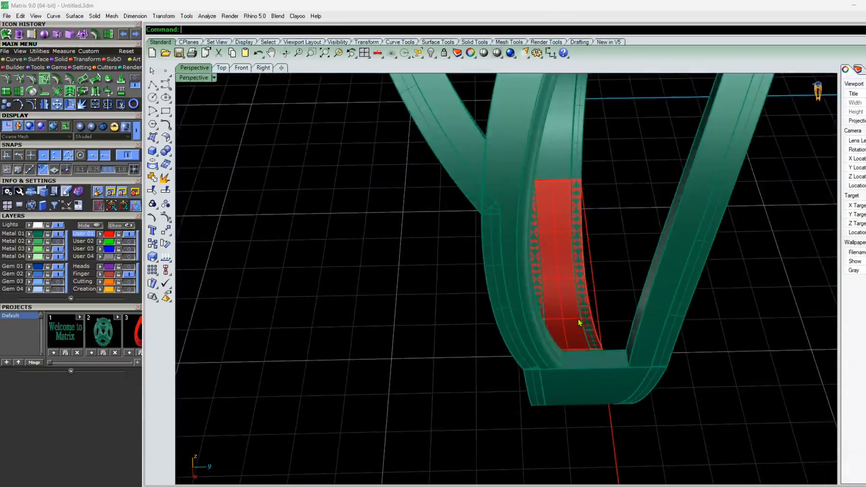
scroll(580, 323, up, 7)
scroll(547, 298, down, 4)
scroll(553, 363, up, 5)
Offset the swept surface into a solid with distance 0.4 and round corners, deleting the input surface
click(552, 364)
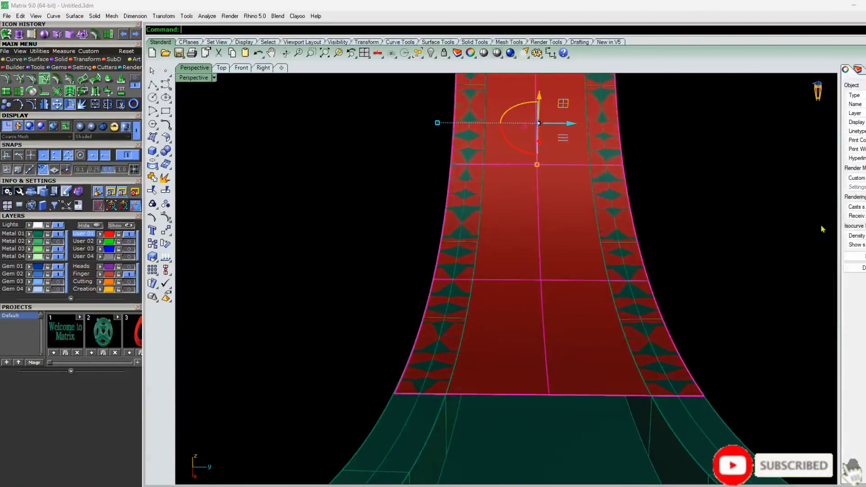
click(94, 34)
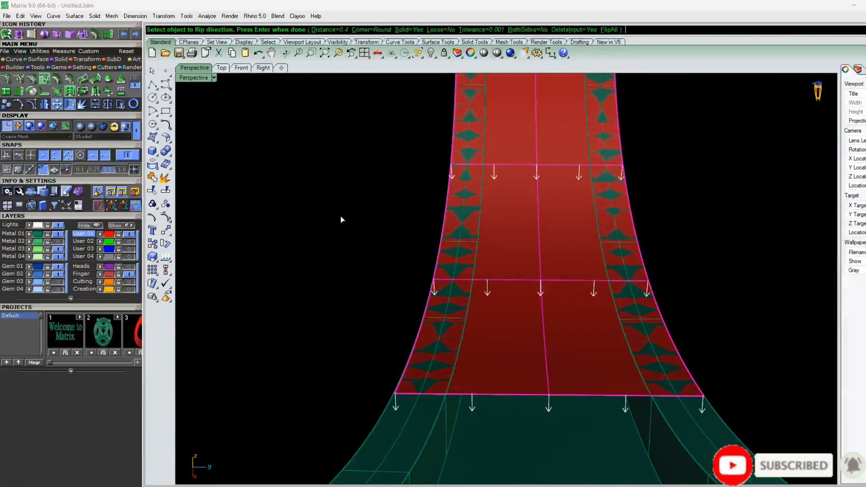
key(Return)
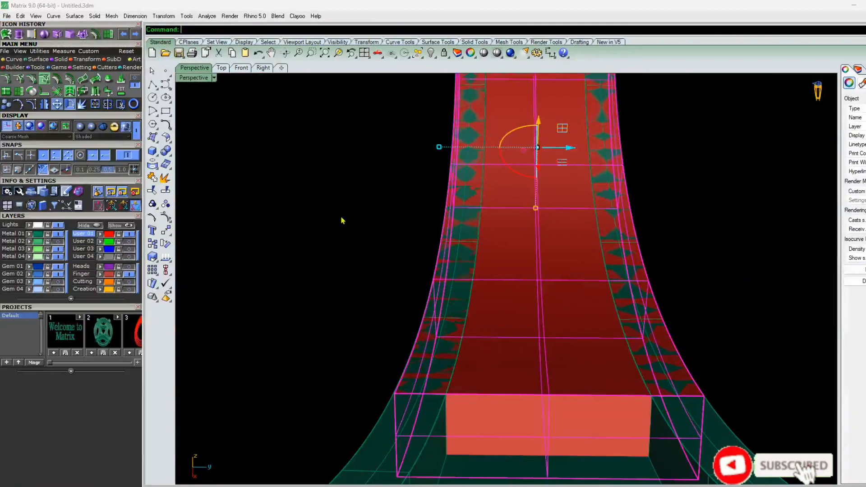
Move the offset shank solid to the Metal 01 layer and hide the User 01 layer
scroll(425, 245, up, 8)
right_drag(480, 299, 454, 390)
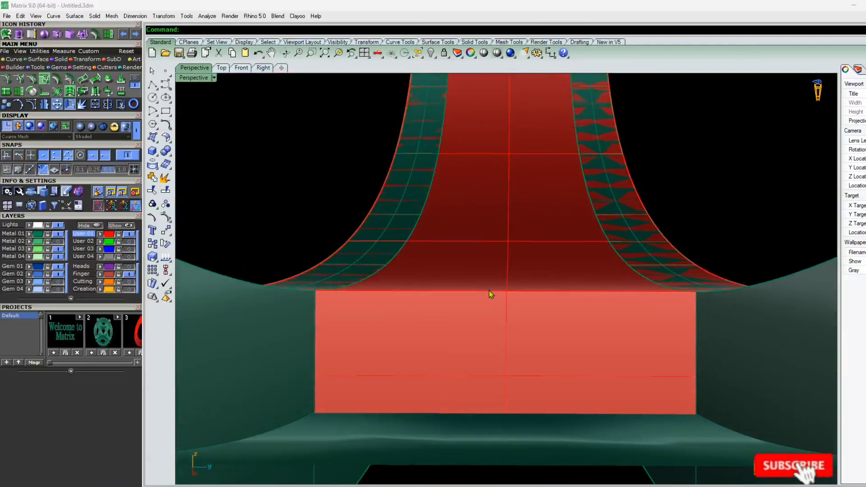
scroll(489, 291, down, 10)
right_drag(348, 369, 420, 406)
scroll(512, 306, up, 5)
scroll(512, 306, down, 10)
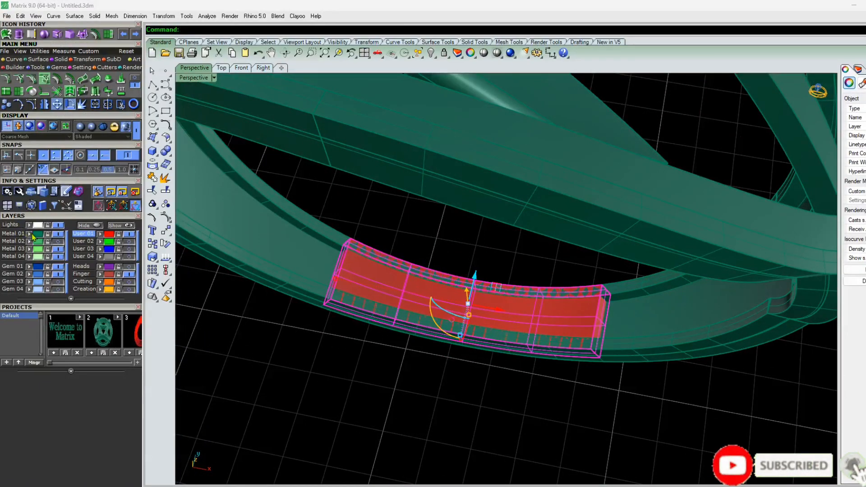
key(Escape)
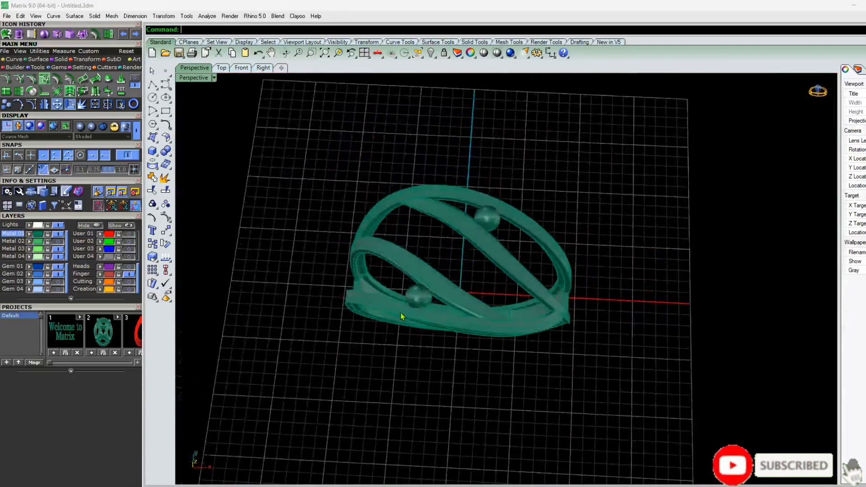
Show the User 03 layer with the prong settings and check the complete ring selection
key(ctrl+a)
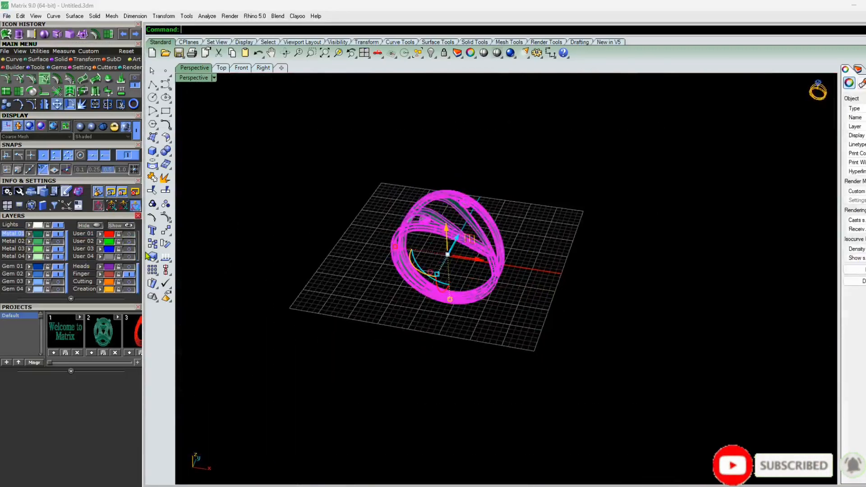
click(129, 248)
click(367, 280)
right_drag(367, 280, 504, 266)
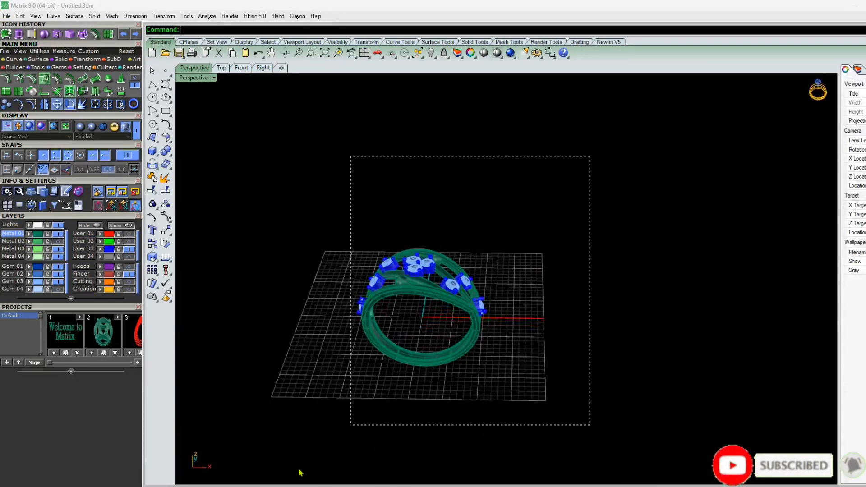
key(ctrl+a)
click(756, 328)
right_drag(756, 328, 618, 191)
key(ctrl+a)
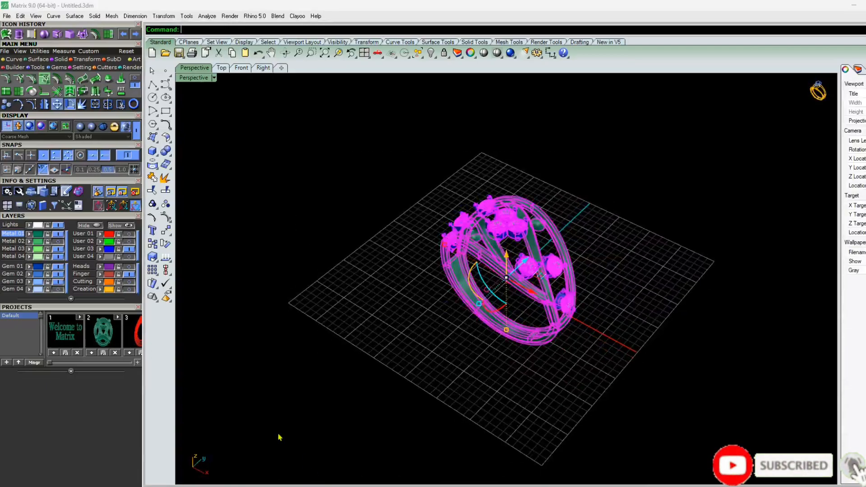
Select all curves to check the model for stray ones, and clear the selection
key(Escape)
middle_click(250, 280)
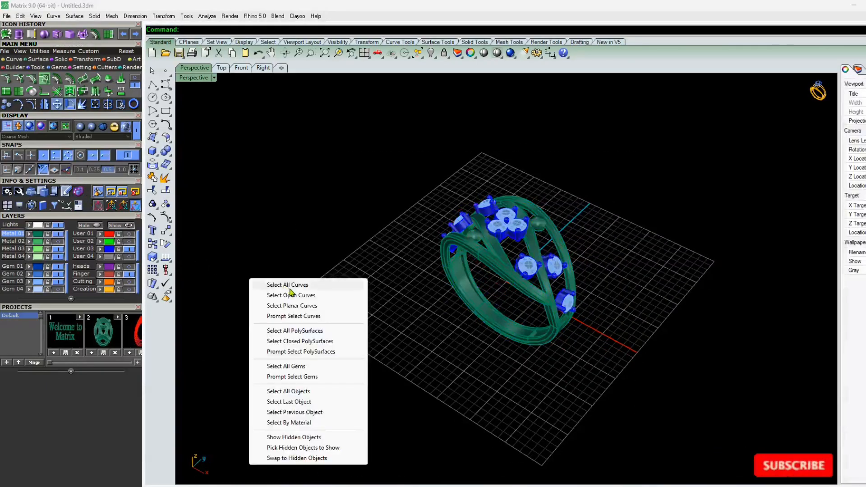
click(291, 286)
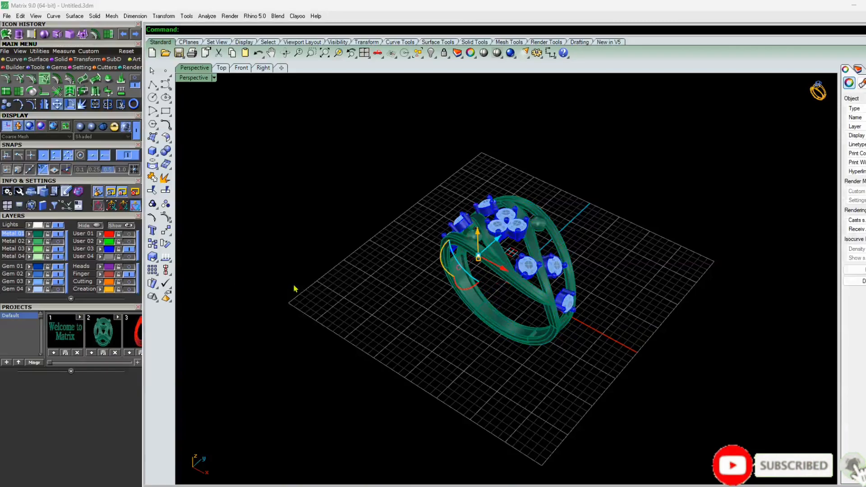
click(294, 289)
Hide the gems and move the prong settings to the Metal 01 layer
scroll(332, 286, down, 3)
right_drag(333, 286, 354, 286)
scroll(353, 286, up, 3)
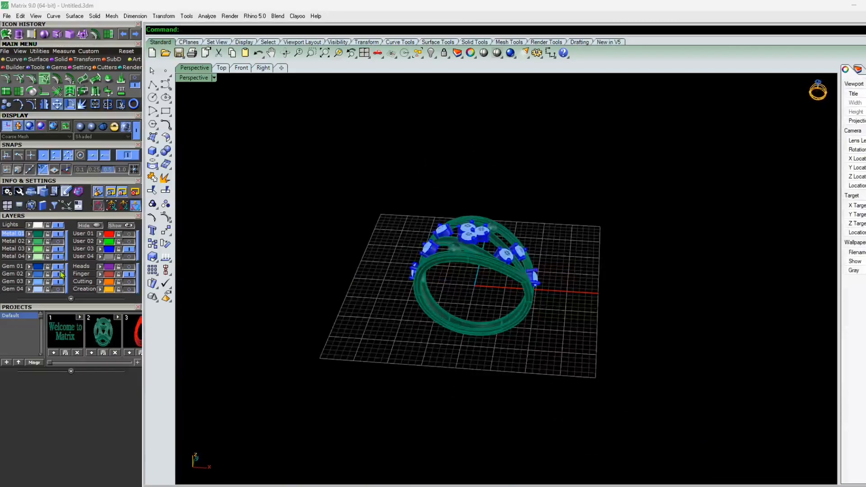
key(ctrl+a)
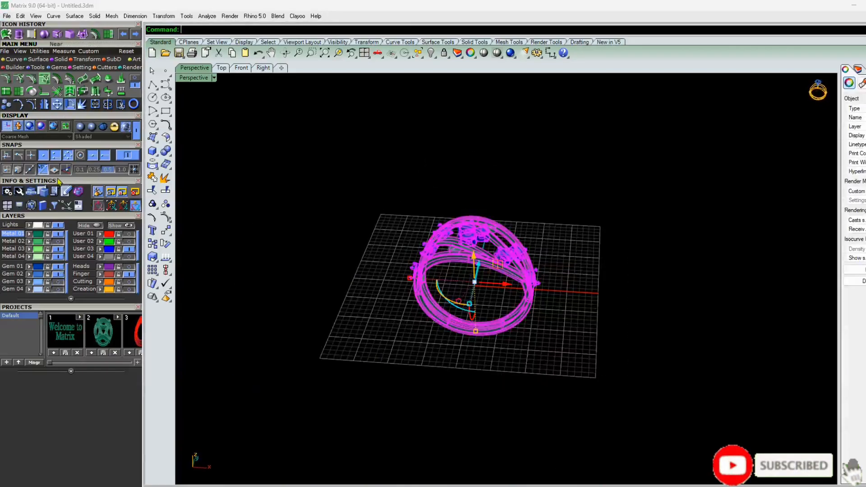
click(270, 308)
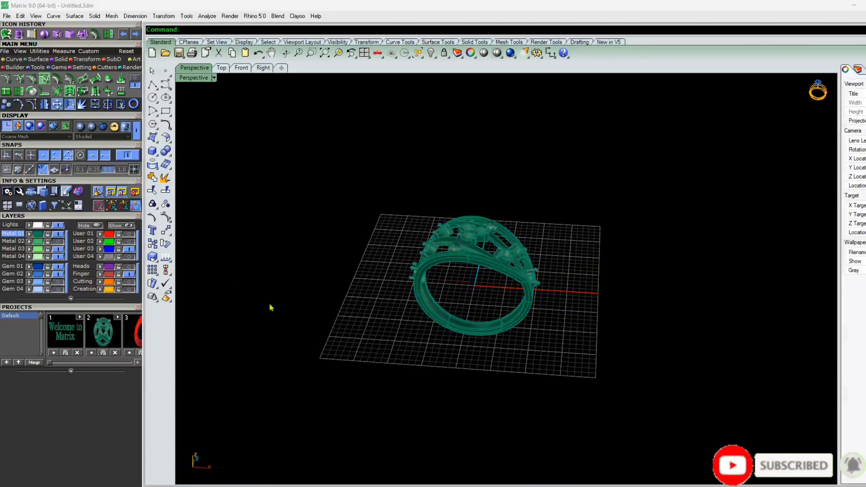
Check the selection of all metal parts and show the gems again
key(ctrl+a)
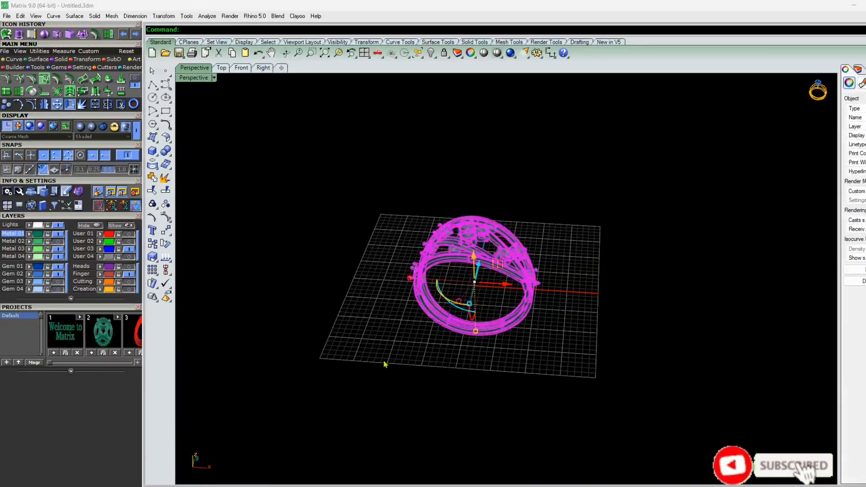
click(385, 363)
key(ctrl+a)
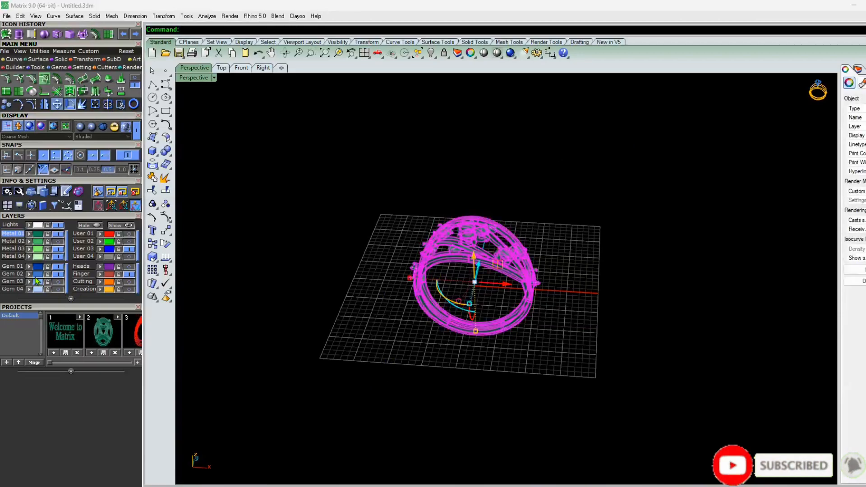
click(325, 315)
Delete all visible objects to check for leftovers and undo the deletion
key(ctrl+a)
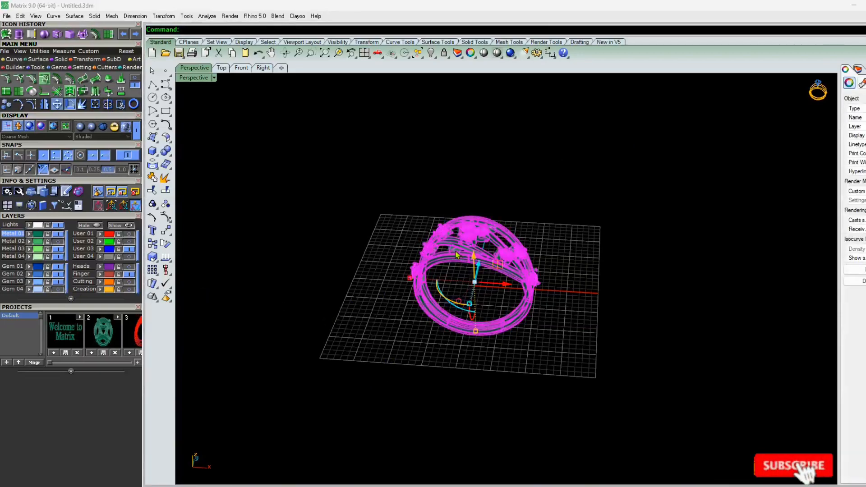
key(Delete)
key(ctrl+z)
click(383, 367)
Select the complete ring, switch the viewport to the Machine display mode, and inspect the metal and gems up close
scroll(430, 266, up, 5)
right_drag(429, 267, 422, 296)
scroll(421, 296, down, 3)
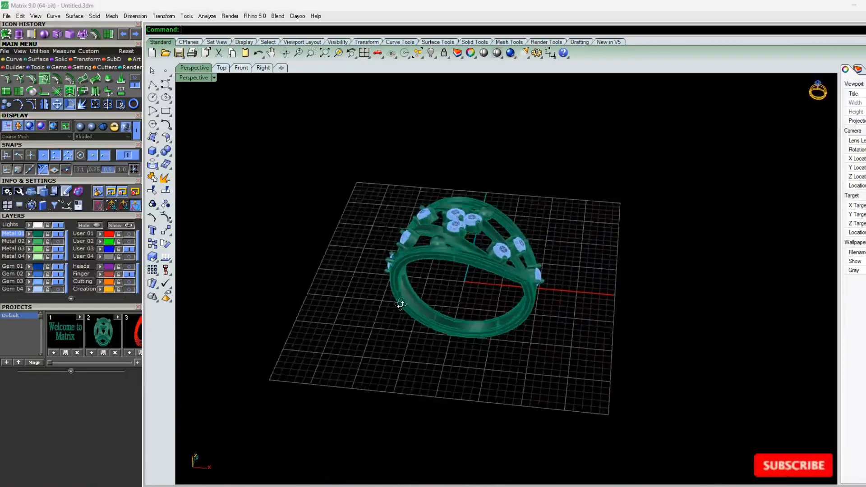
drag(658, 152, 254, 472)
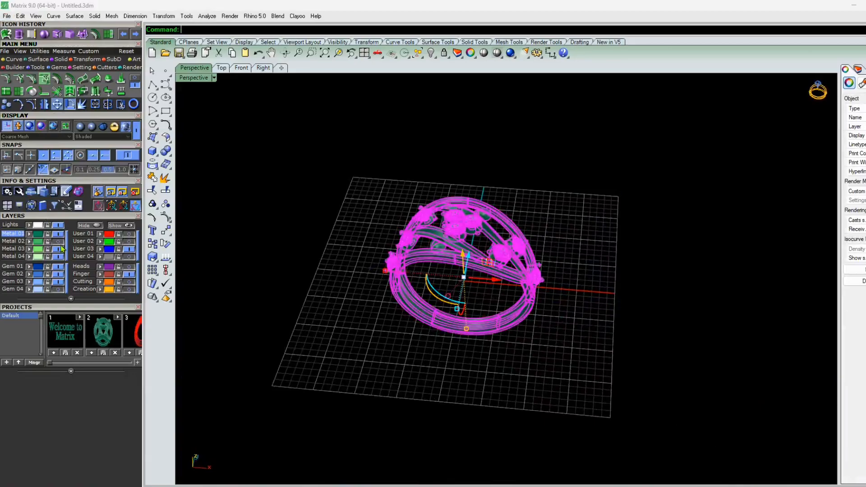
click(80, 126)
click(334, 304)
right_drag(335, 304, 363, 319)
scroll(522, 285, up, 5)
right_drag(522, 285, 586, 368)
scroll(403, 216, up, 5)
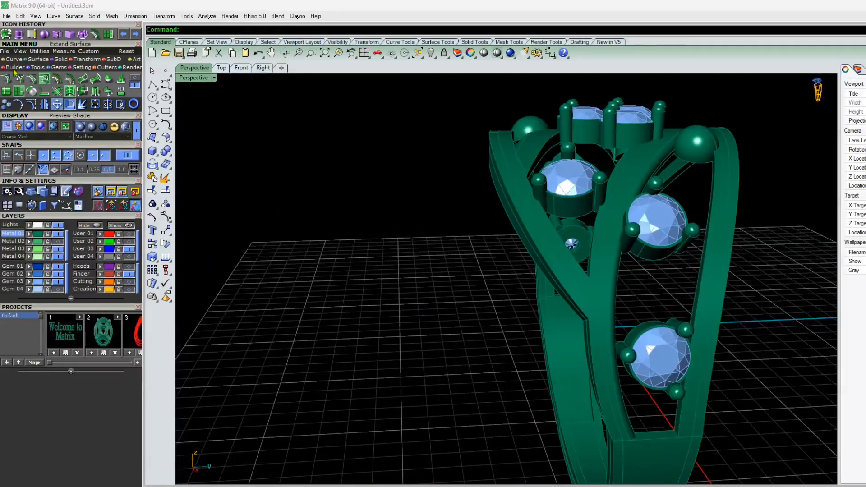
Show the reference image beside the ring and compare the modelled bands and settings with it
click(58, 291)
scroll(243, 338, down, 6)
right_drag(442, 306, 543, 324)
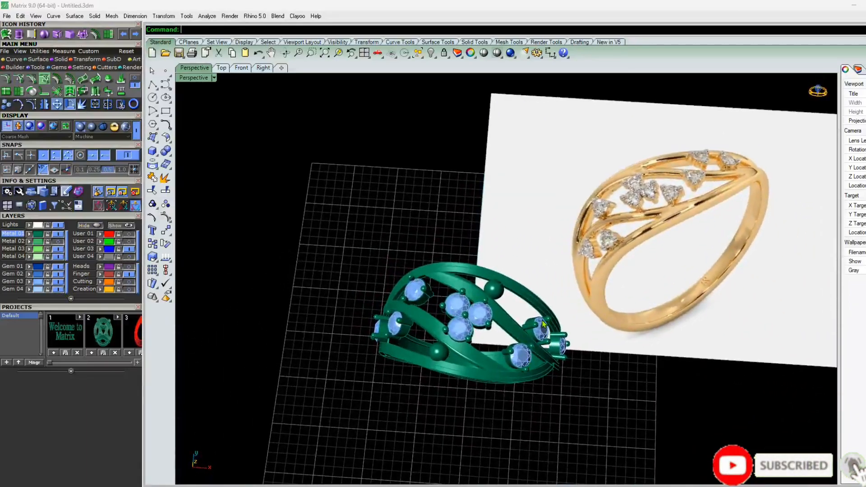
right_drag(458, 365, 546, 270)
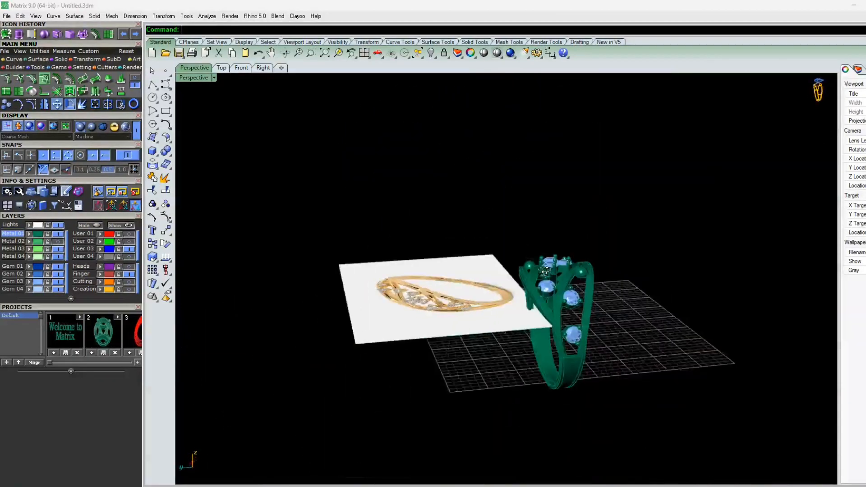
right_drag(601, 294, 344, 269)
scroll(583, 315, up, 4)
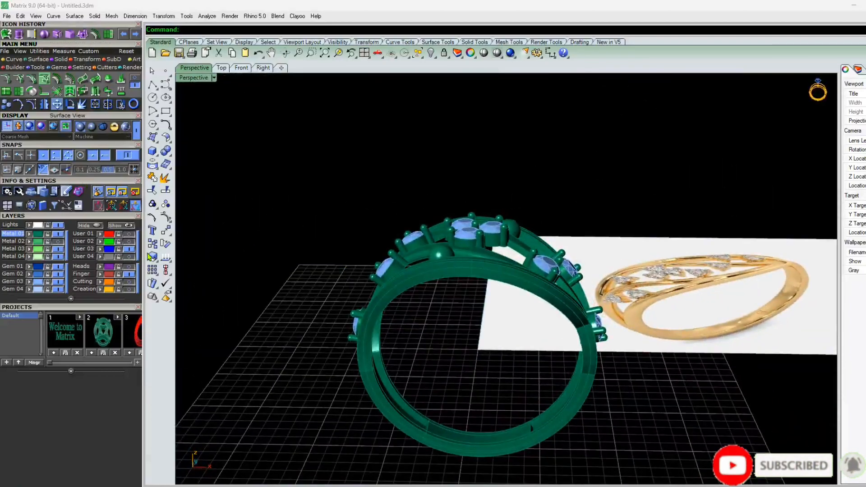
Hide the reference image and view the ring alone from above
click(56, 290)
scroll(421, 197, down, 6)
scroll(448, 263, up, 8)
right_drag(448, 263, 400, 280)
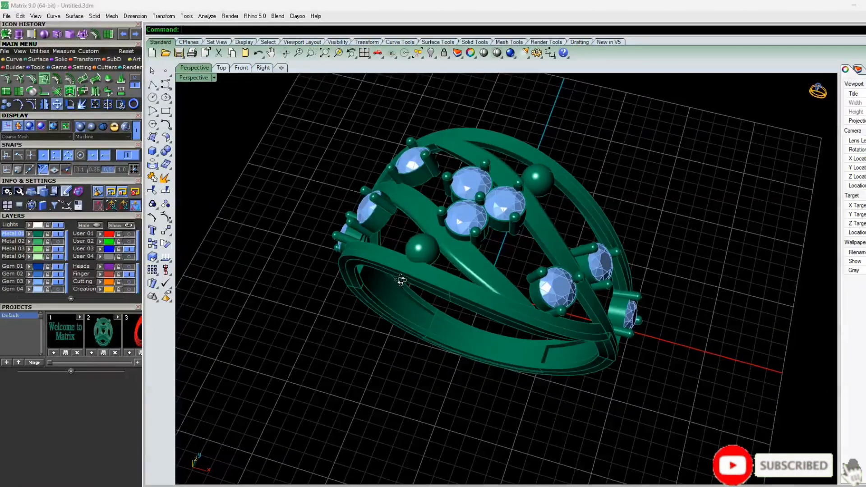
Preview the ring in the Technical and Plastic display modes
click(95, 128)
click(106, 129)
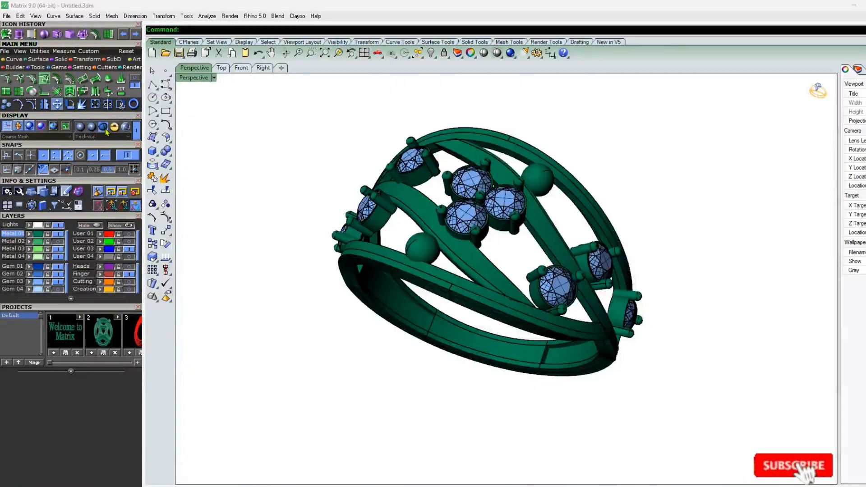
click(92, 127)
right_drag(352, 244, 375, 112)
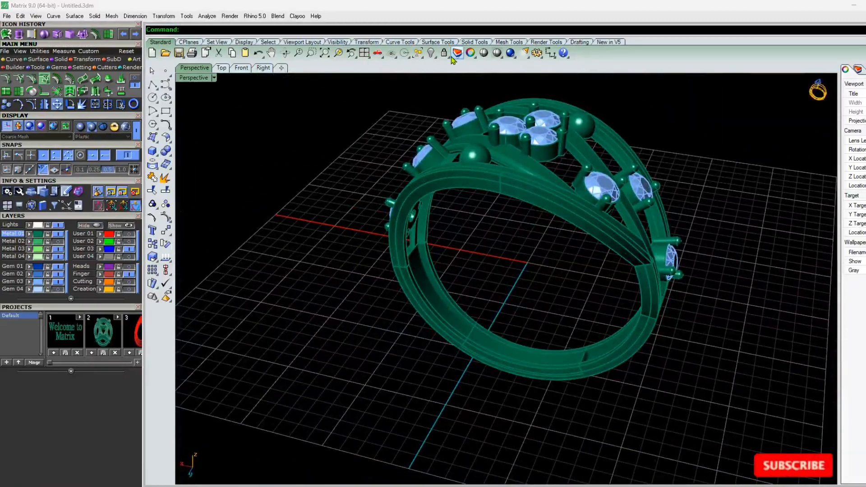
Run a Shade preview of the ring in Shaded mode and examine the gem settings along its side
click(496, 53)
right_drag(434, 184, 420, 97)
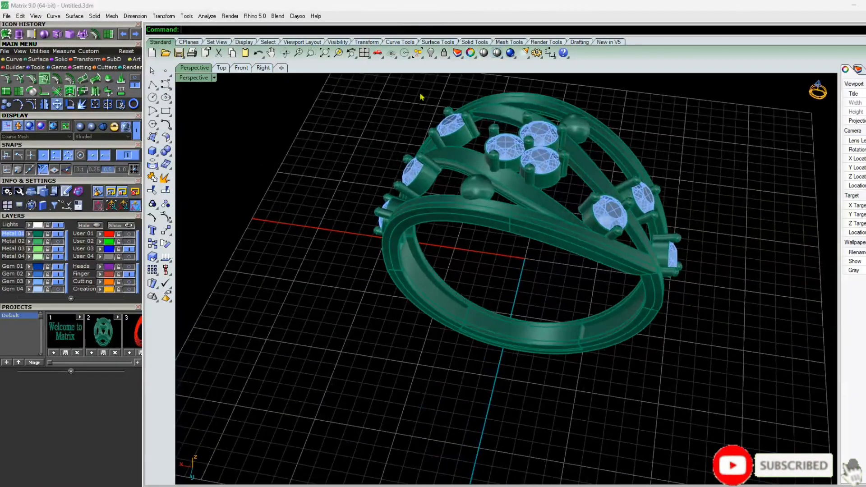
click(483, 53)
right_drag(275, 254, 587, 280)
scroll(512, 339, down, 6)
scroll(504, 291, up, 8)
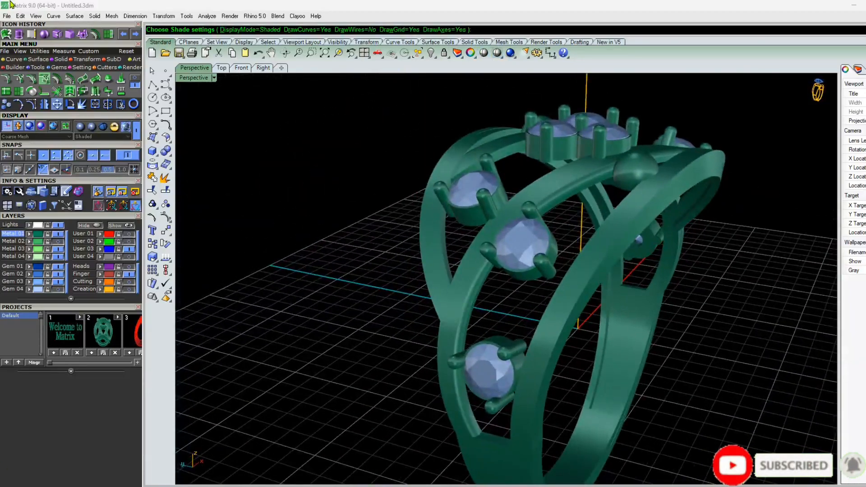
Compare the shaded ring with the reference image from several angles, checking the gem positions and crossing bands
right_drag(223, 188, 456, 279)
right_drag(410, 151, 429, 274)
scroll(480, 248, up, 3)
right_drag(349, 311, 572, 204)
scroll(572, 203, up, 5)
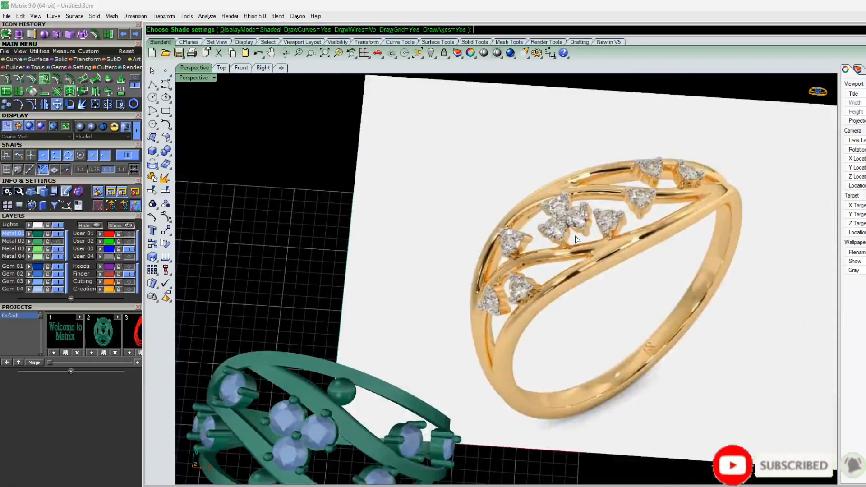
right_drag(484, 292, 555, 232)
scroll(519, 271, down, 3)
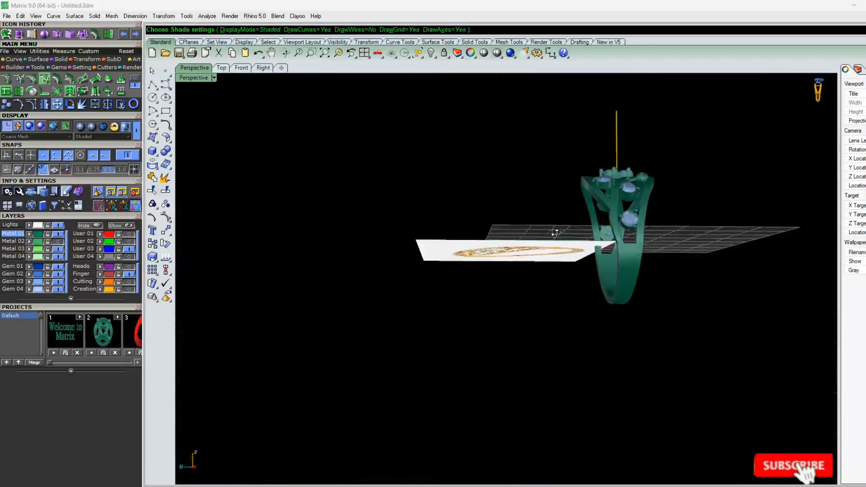
right_drag(566, 290, 669, 336)
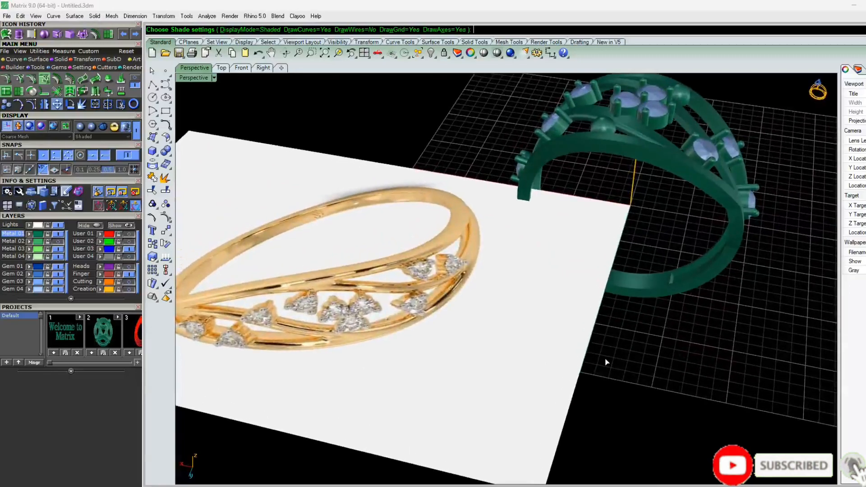
scroll(576, 337, down, 3)
scroll(605, 316, up, 3)
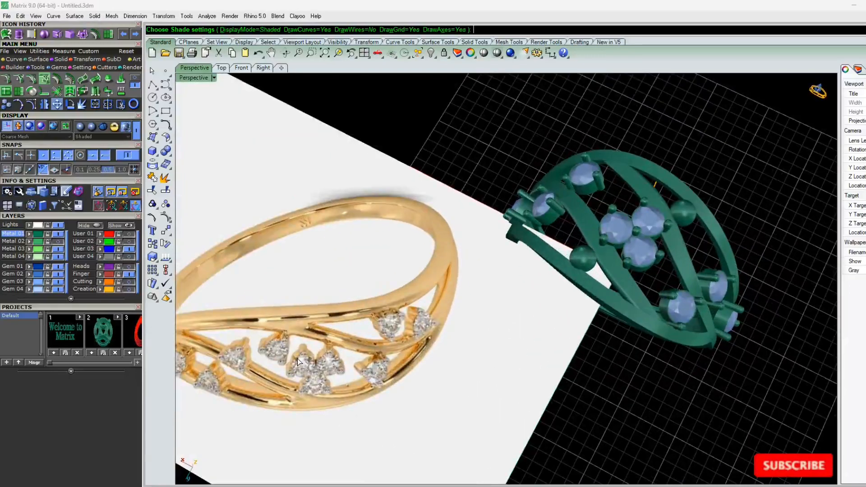
mouse_move(434, 290)
right_down()
mouse_move(551, 313)
mouse_move(473, 275)
mouse_move(563, 293)
mouse_move(478, 302)
mouse_move(452, 289)
right_up()
scroll(564, 293, down, 2)
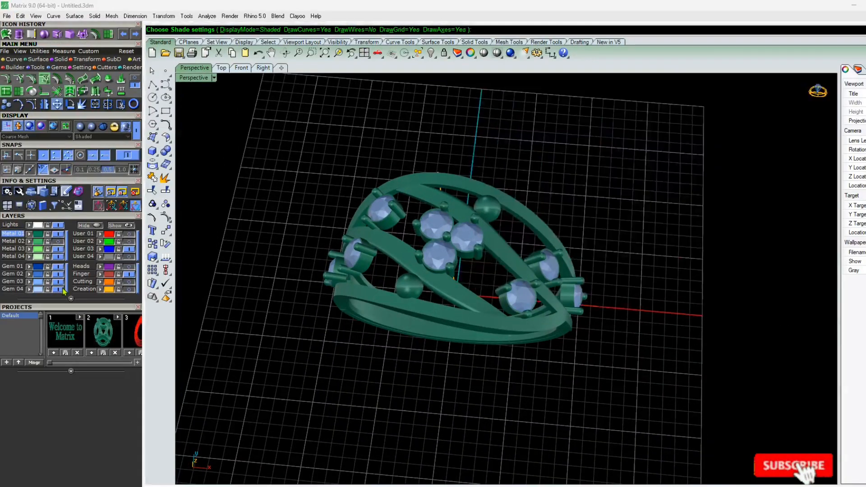
Examine the finished shaded ring all around, including the undersides of the settings, the lower shank and the inner band
mouse_move(478, 298)
right_down()
mouse_move(499, 313)
mouse_move(456, 265)
mouse_move(467, 294)
right_up()
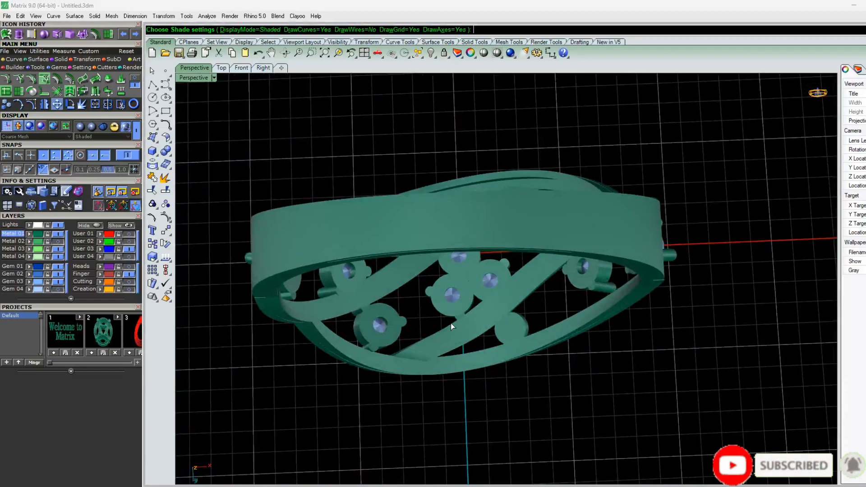
scroll(503, 323, up, 5)
scroll(503, 324, down, 5)
right_drag(562, 242, 562, 315)
scroll(562, 377, up, 6)
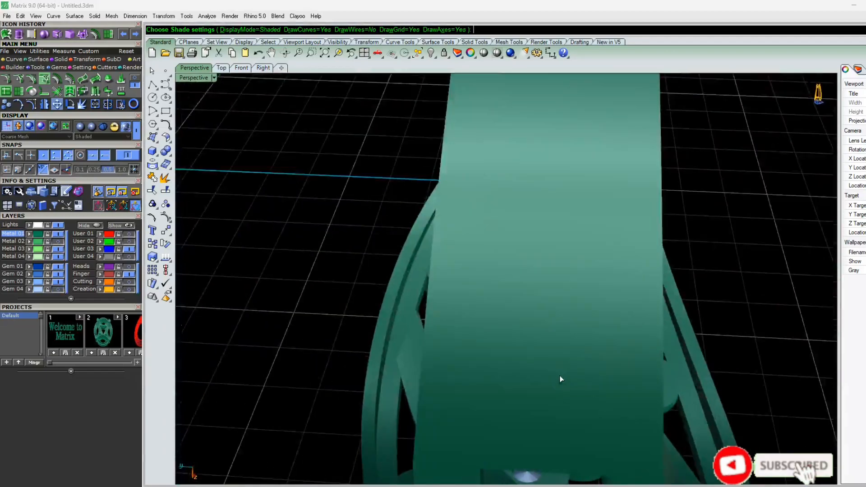
scroll(561, 377, down, 5)
scroll(488, 390, up, 3)
right_drag(404, 378, 471, 369)
scroll(396, 281, down, 5)
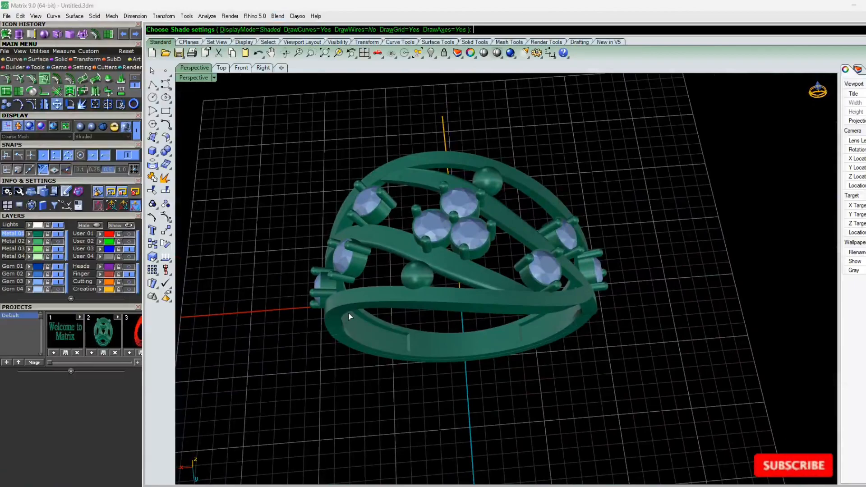
right_drag(346, 312, 435, 313)
right_drag(329, 351, 437, 321)
scroll(434, 273, up, 6)
right_drag(328, 318, 467, 244)
right_drag(368, 327, 521, 300)
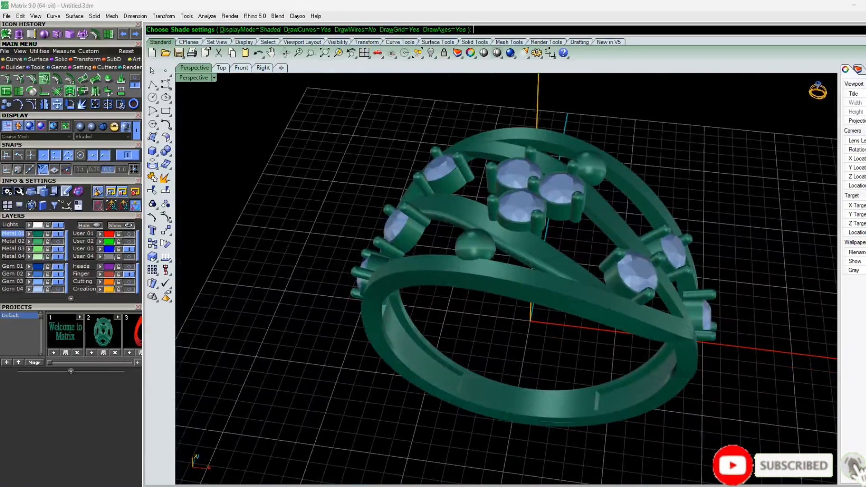